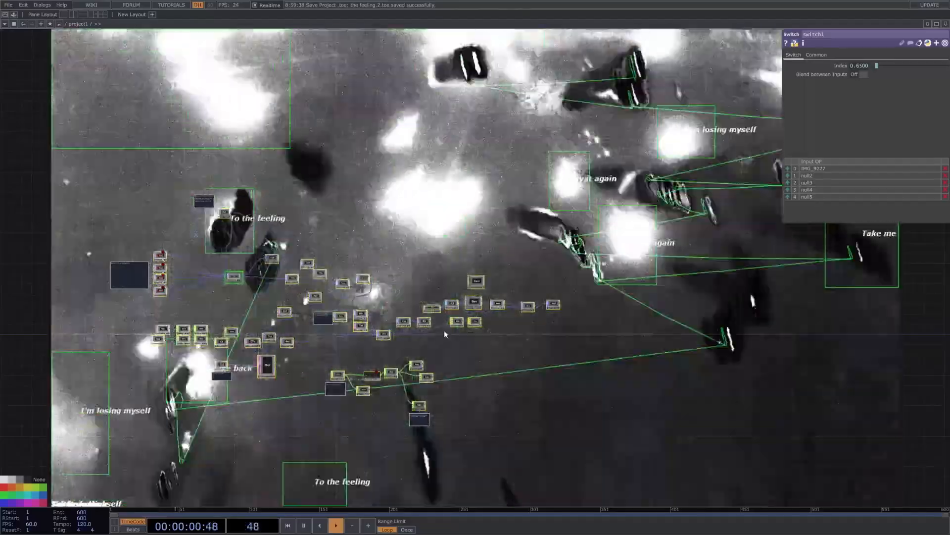
Step: Select the lowest Null feeding the Switch and turn off the background display of the final output Null
scroll(111, 256, "up", 2)
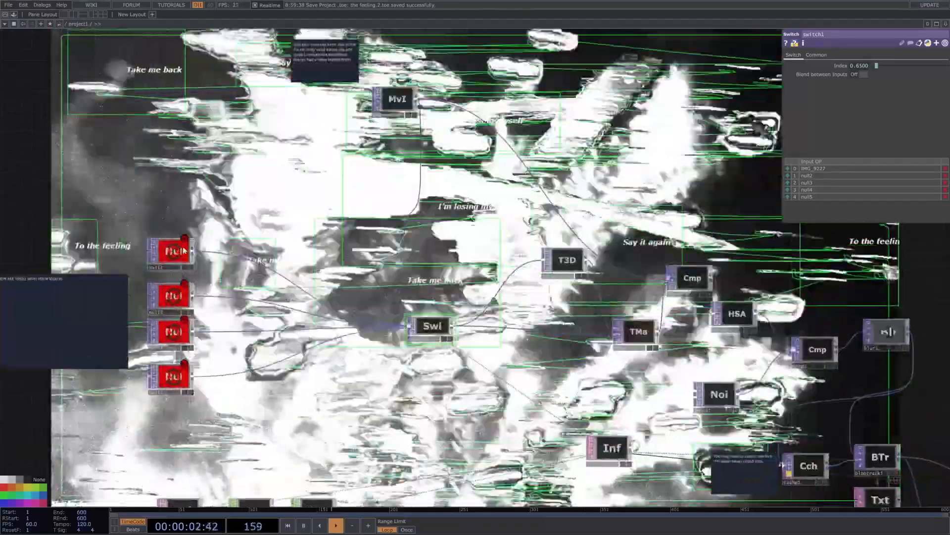
right_click_drag(141, 223, 195, 385)
scroll(195, 385, "down", 5)
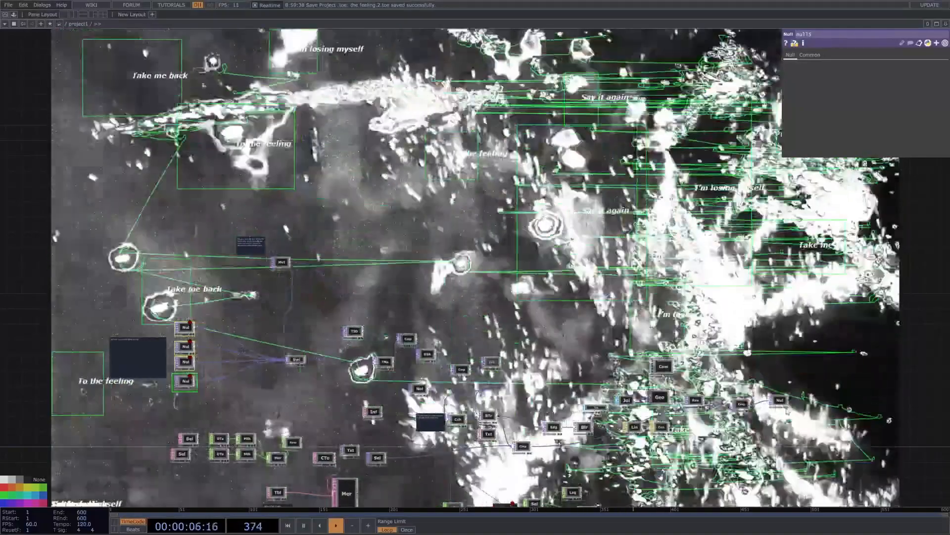
left_click(786, 407)
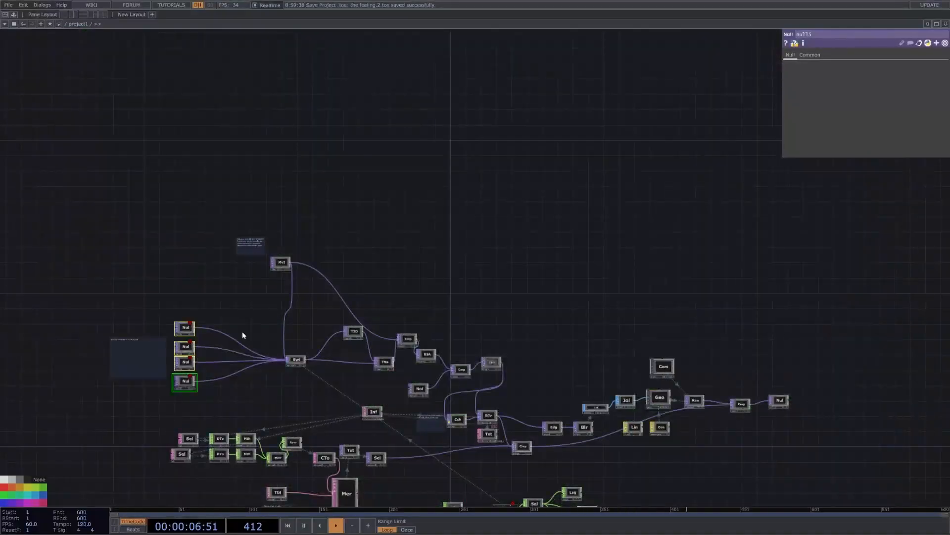
Step: Show the parameters of the Audio File In operator that feeds the audio analysis
right_click_drag(179, 275, 211, 381)
left_click_drag(211, 381, 111, 220)
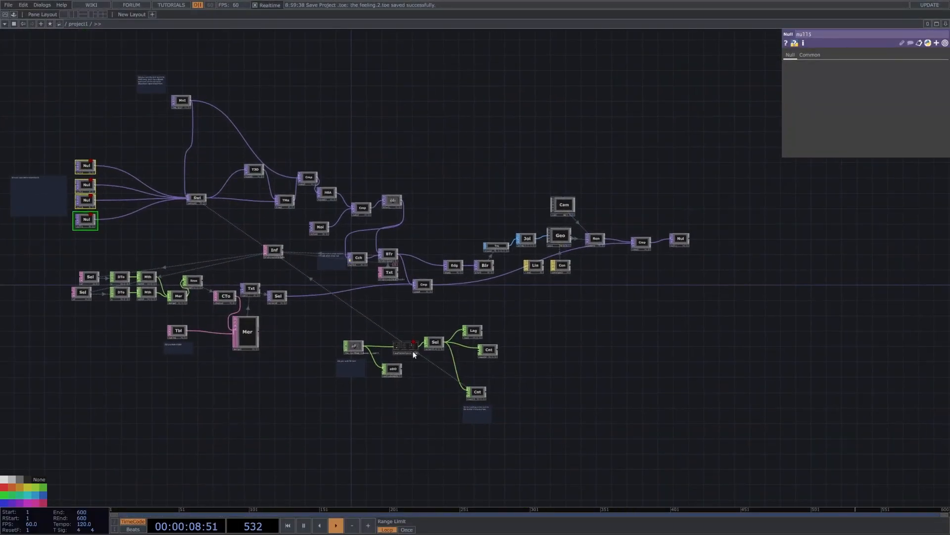
scroll(280, 303, "up", 3)
left_click(303, 343)
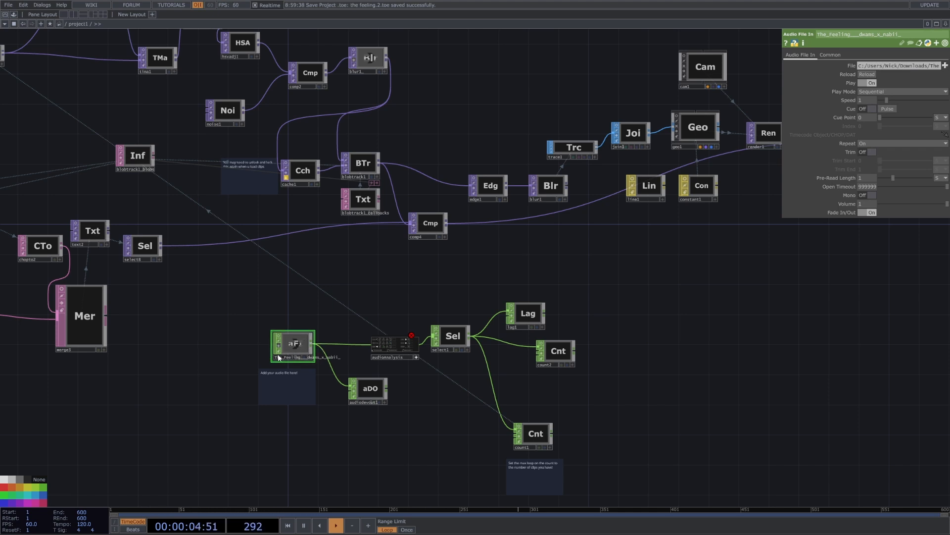
left_click_drag(133, 349, 426, 340)
Step: Show the parameters of the table1 DAT that holds the overlay text
scroll(426, 341, "down", 3)
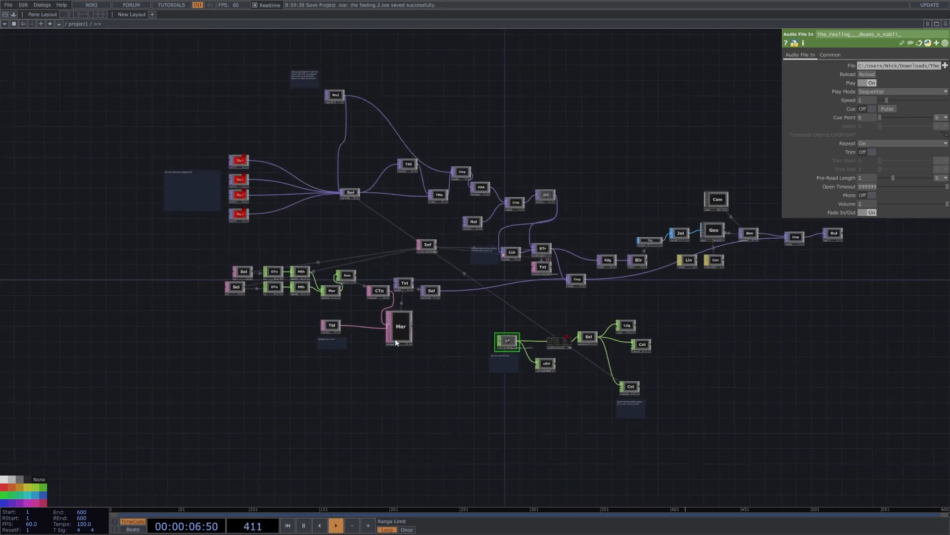
scroll(324, 322, "up", 3)
left_click(340, 329)
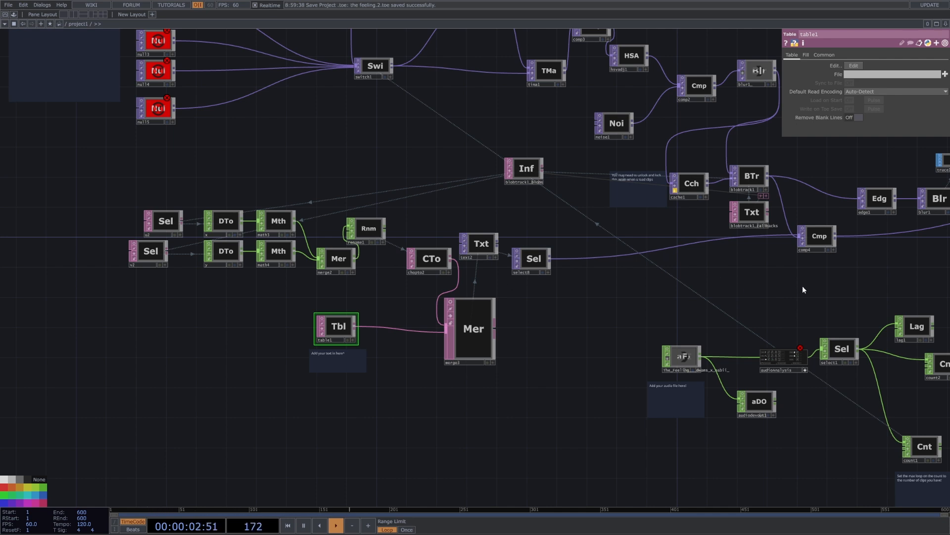
scroll(630, 297, "down", 4)
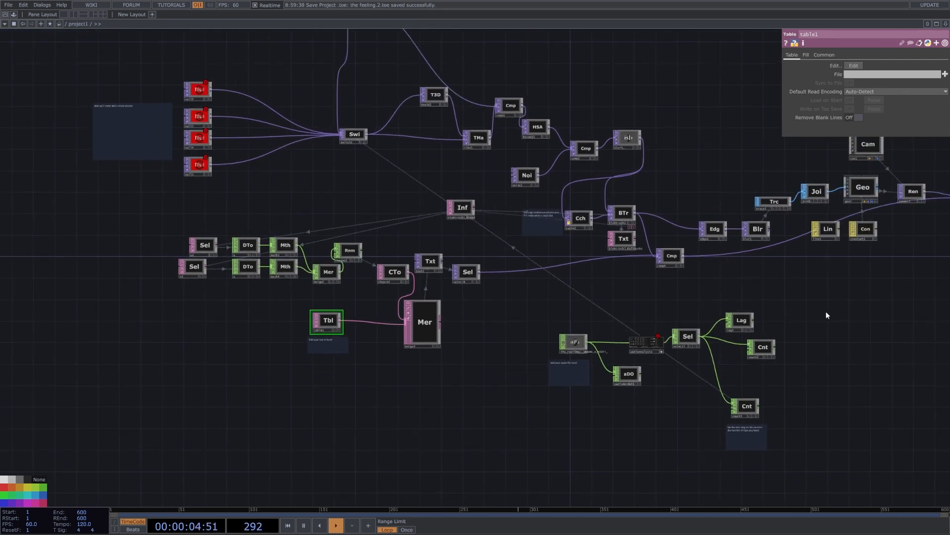
left_click_drag(818, 301, 703, 327)
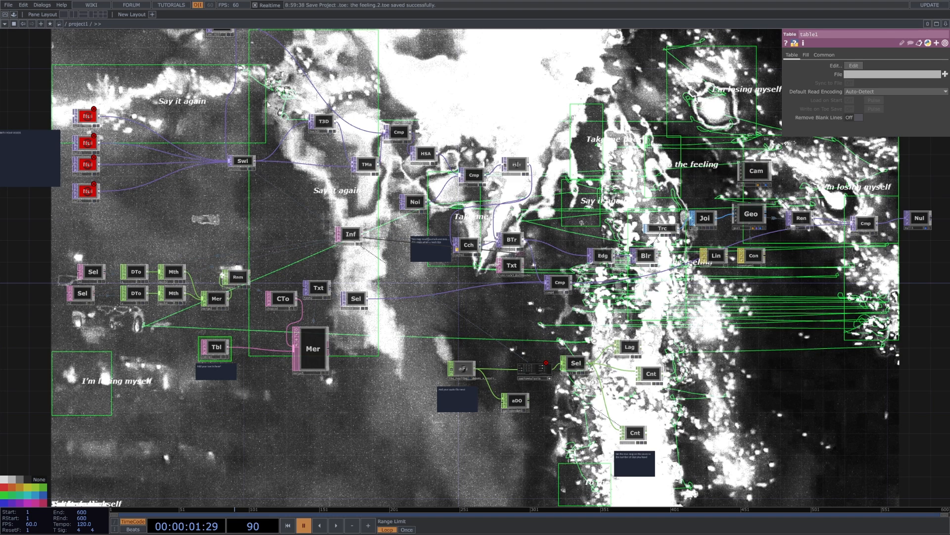
Step: Preview the base clip's Movie File In as the network background and turn its background display off again
left_click_drag(256, 95, 294, 242)
scroll(274, 186, "up", 4)
left_click(259, 176)
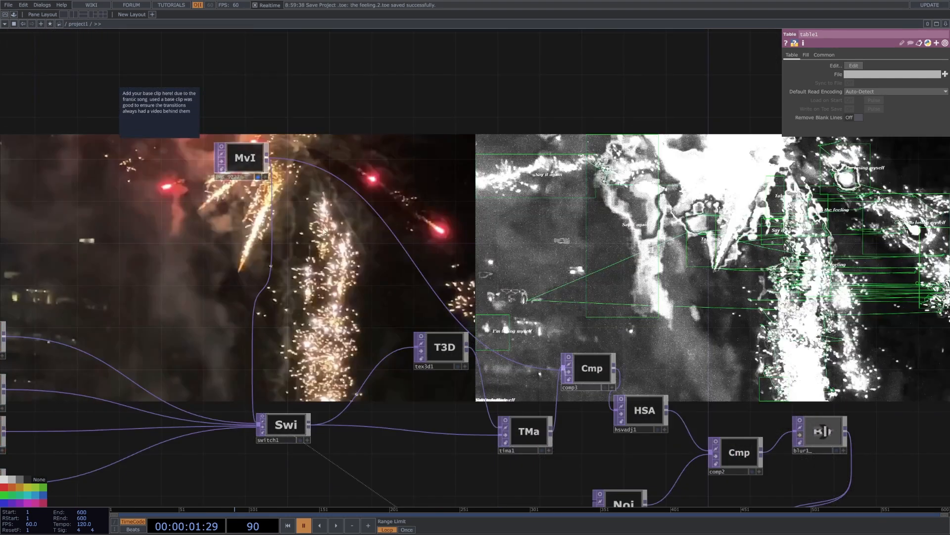
left_click(259, 177)
left_click_drag(663, 341, 650, 326)
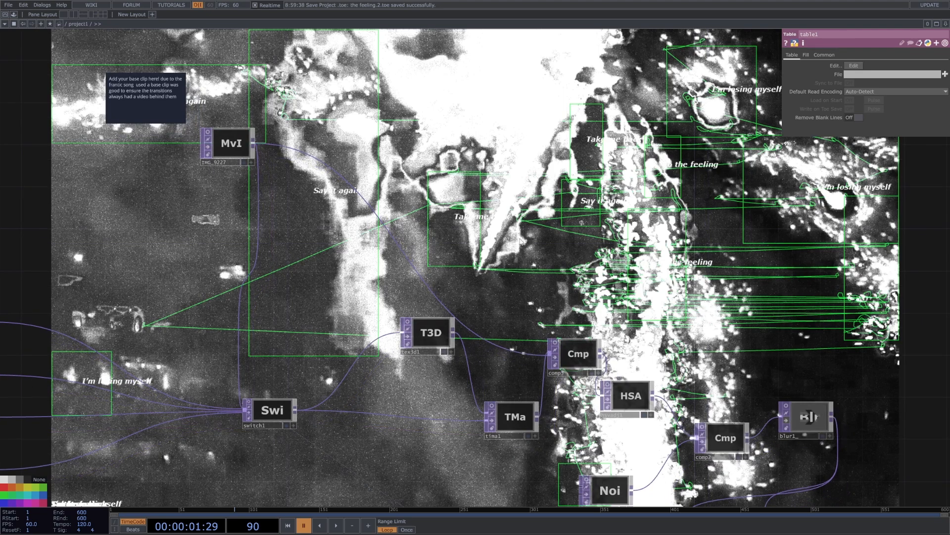
Step: Show the parameters of the Time Machine operator tima1
left_click(512, 421)
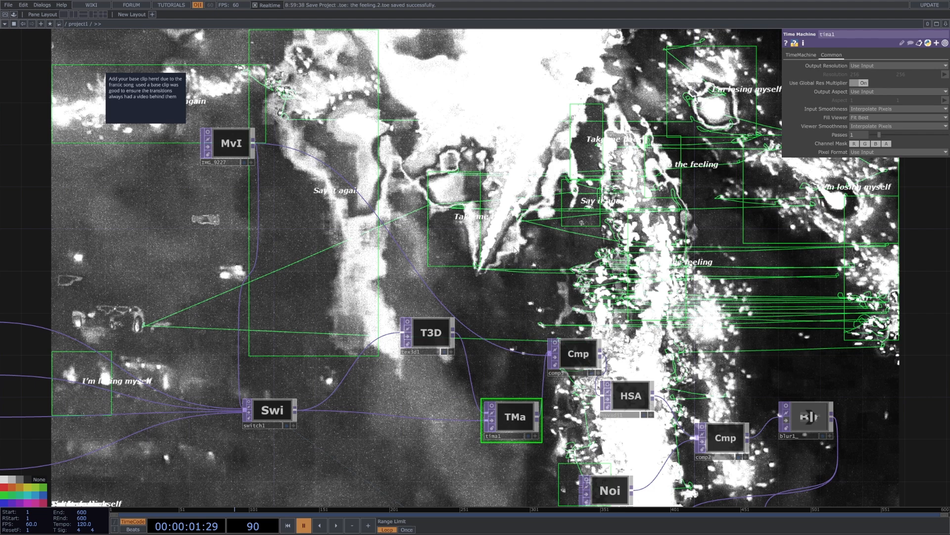
left_click_drag(709, 287, 574, 204)
scroll(574, 205, "down", 3)
scroll(570, 259, "up", 3)
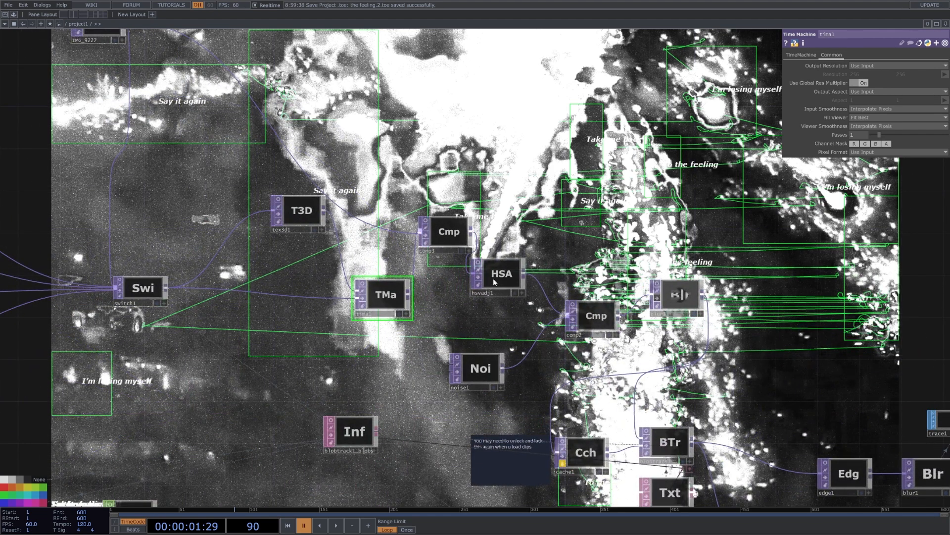
Step: Show the HSV Adjust parameters and turn on the node viewers of hsvadj1, comp2 and noise1
left_click(494, 282)
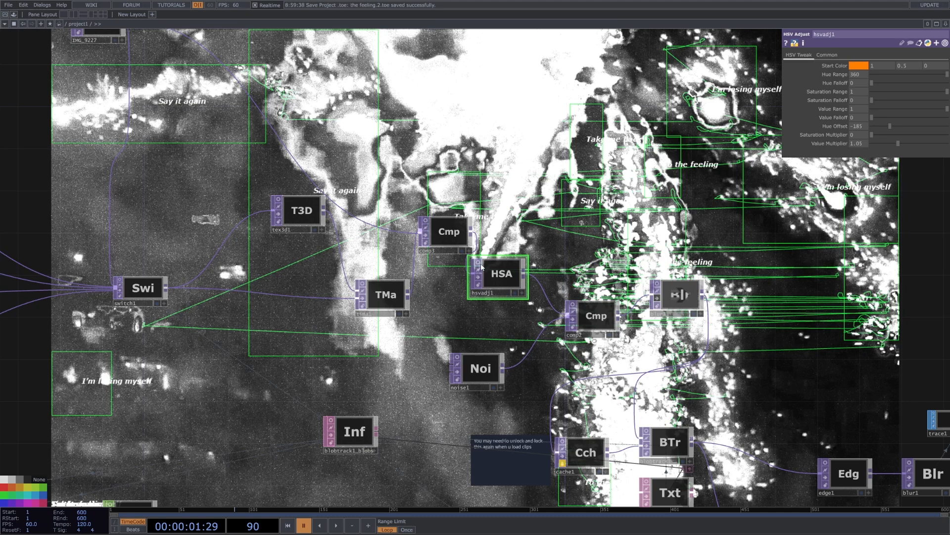
left_click(573, 306)
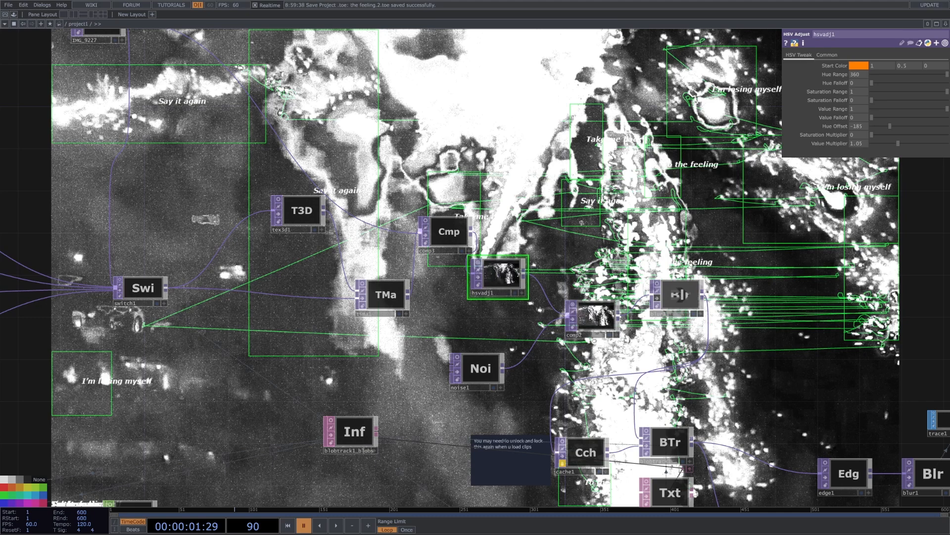
left_click(457, 357)
scroll(474, 359, "up", 5)
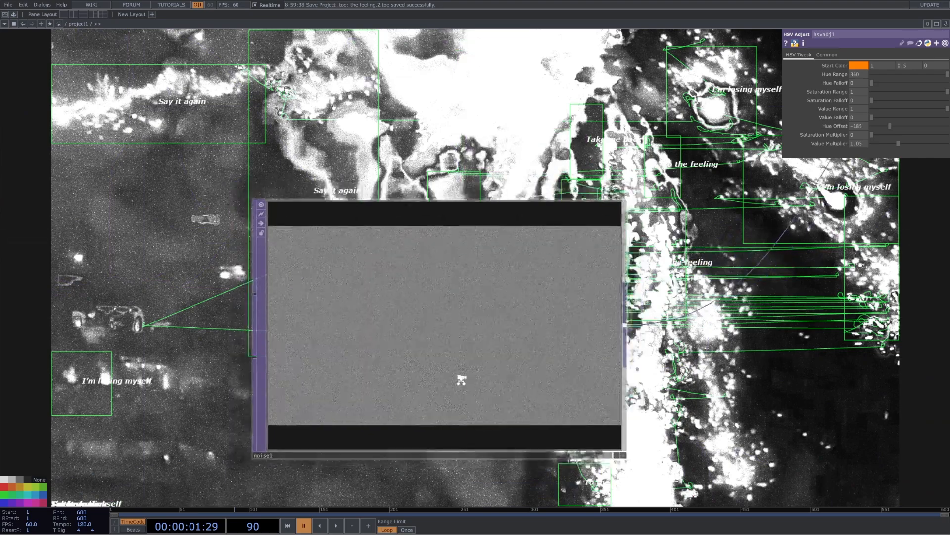
Step: Turn off the node viewers of noise1 and comp2
scroll(460, 379, "down", 3)
left_click(384, 314)
scroll(619, 351, "down", 4)
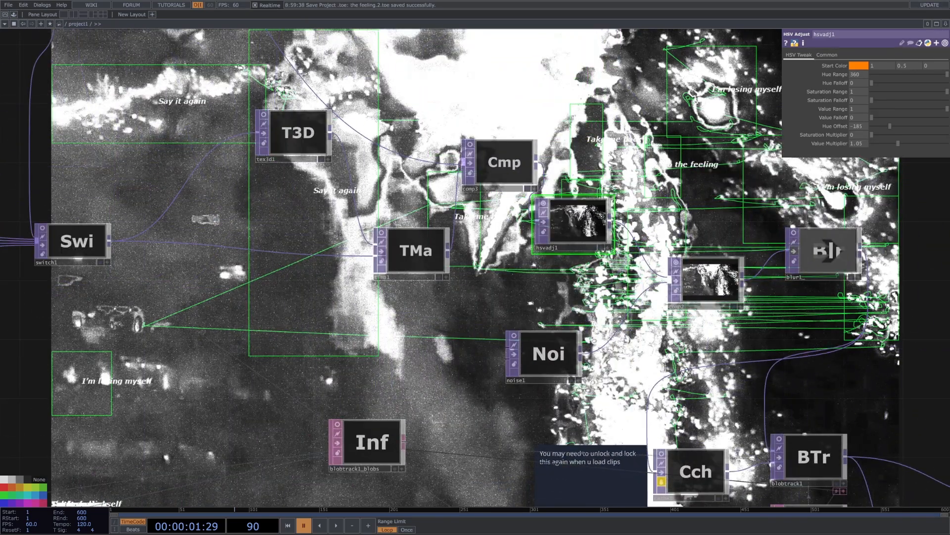
left_click(676, 263)
scroll(619, 236, "down", 2)
left_click_drag(820, 331, 751, 326)
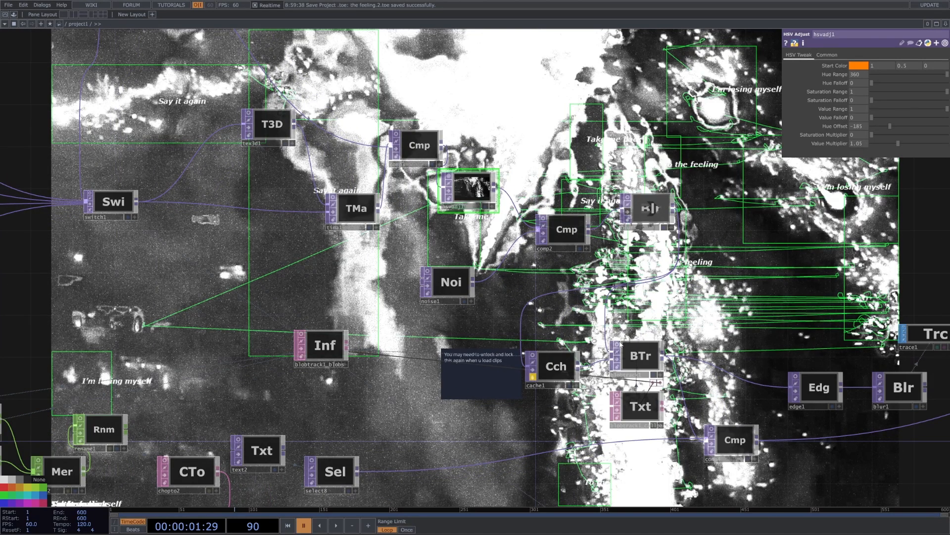
Step: Preview the cache1 image in its node viewer and turn the viewer off again
left_click(534, 355)
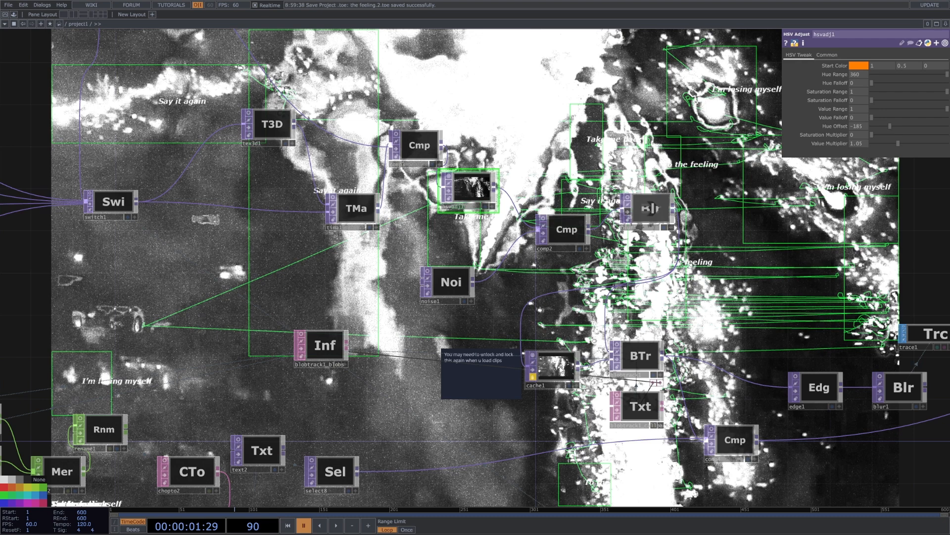
scroll(639, 360, "up", 3)
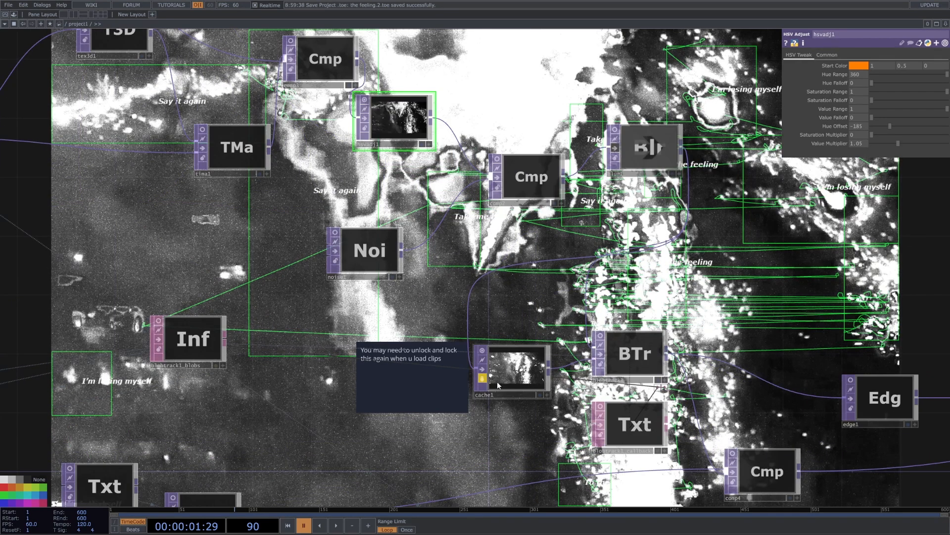
left_click(482, 350)
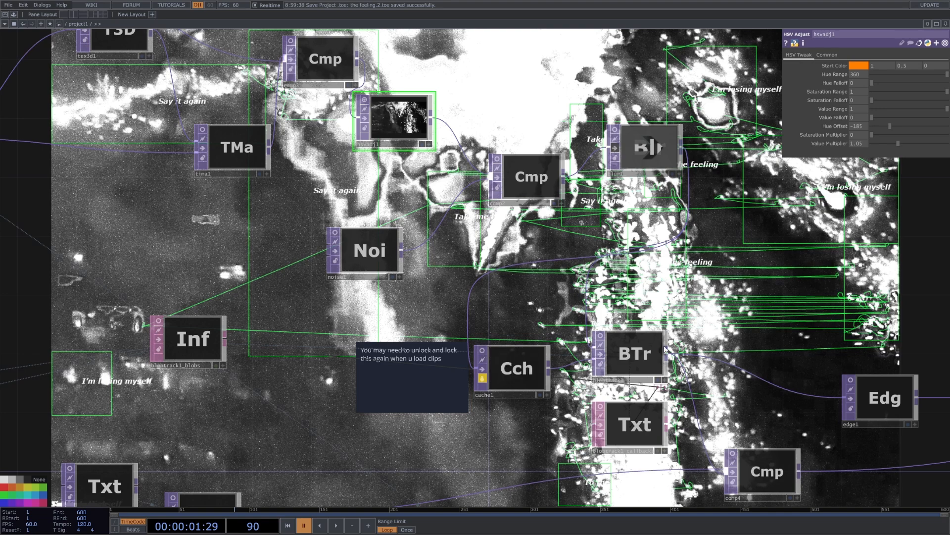
Step: Preview the blobtrack1 image and parameters, and turn its node viewer off again
left_click(599, 335)
left_click(637, 358)
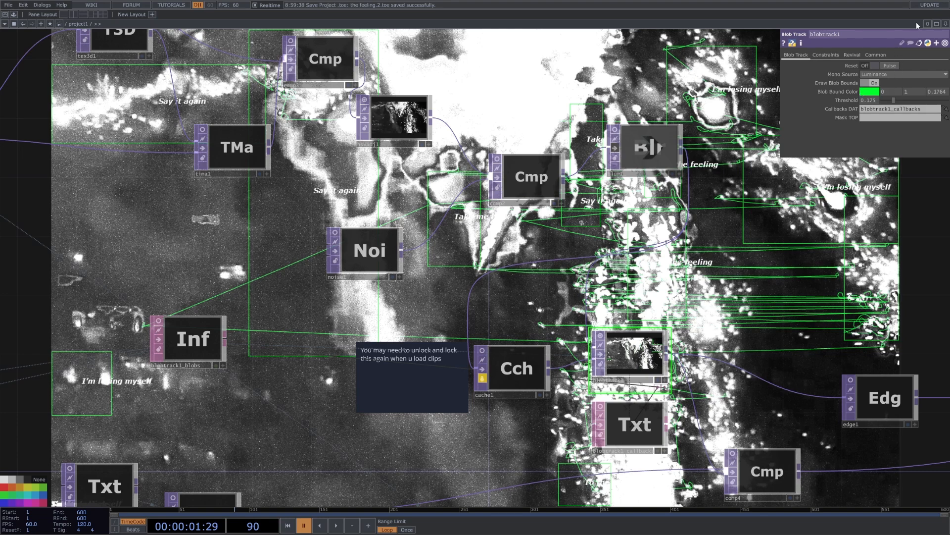
left_click_drag(735, 291, 594, 287)
scroll(594, 287, "down", 3)
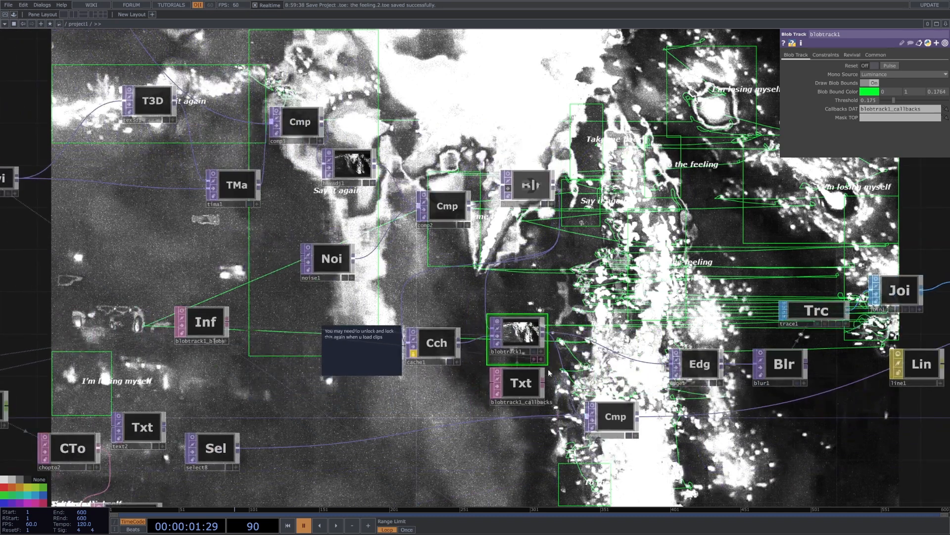
left_click(498, 325)
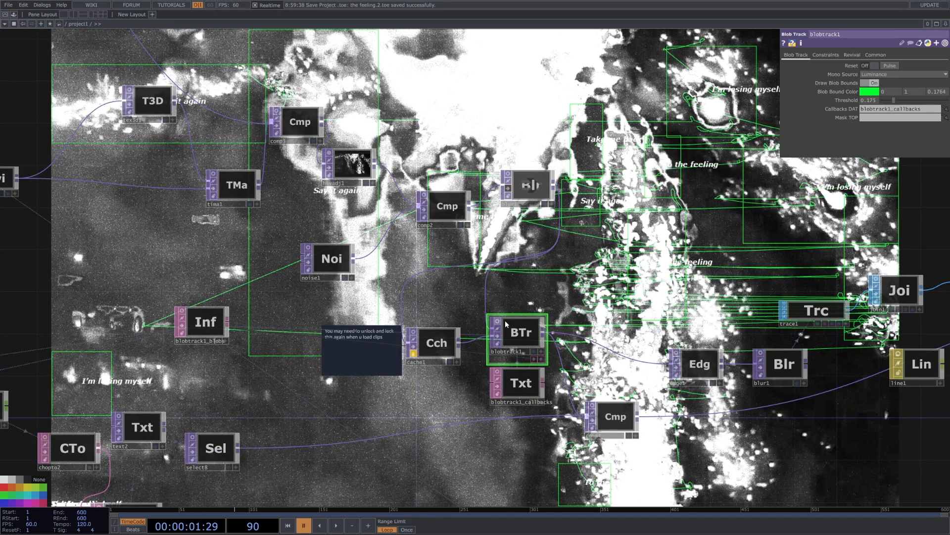
Step: Show the parameters of the blobtrack1_blobs Info DAT
scroll(500, 347, "down", 4)
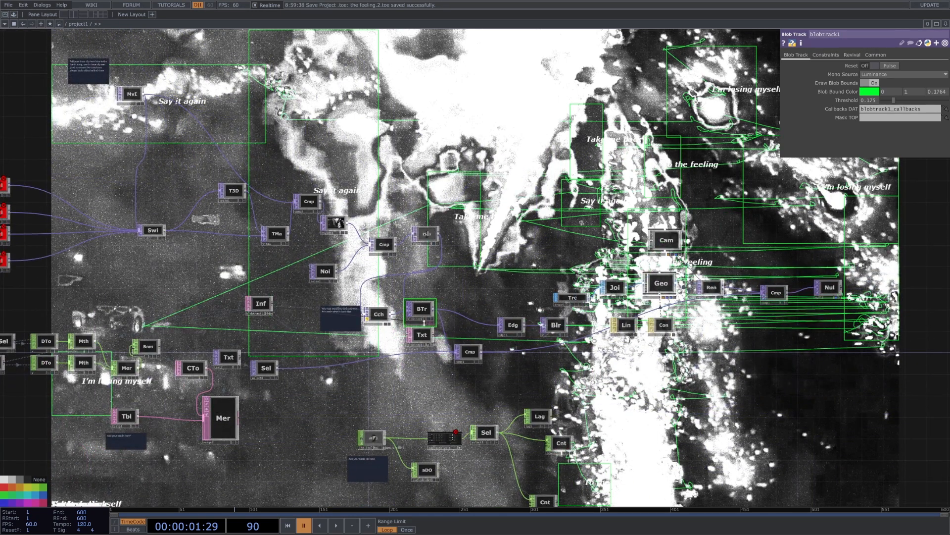
left_click(258, 303)
scroll(187, 341, "up", 2)
Step: Turn on the node viewer of the Select DAT that extracts the u column and show its parameters
scroll(187, 342, "up", 2)
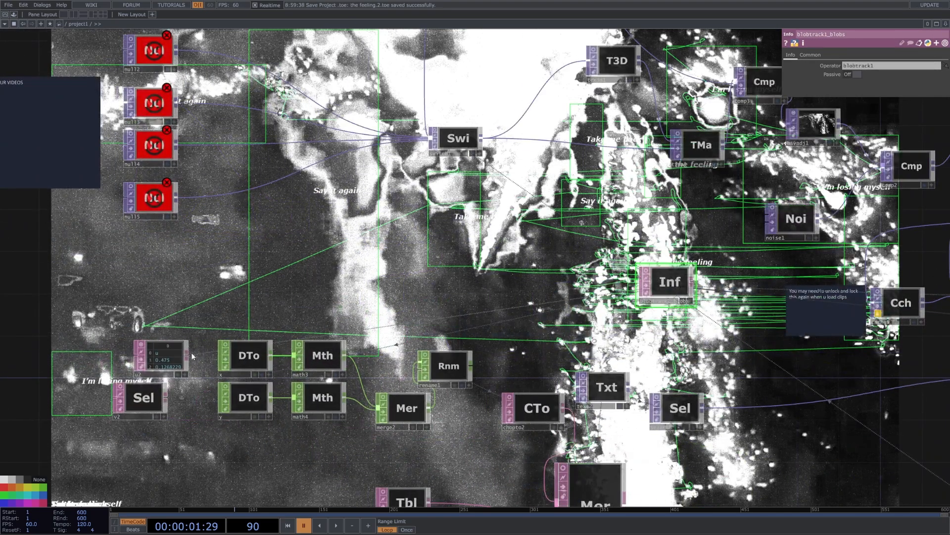
scroll(163, 354, "up", 4)
scroll(168, 372, "down", 4)
left_click(163, 367)
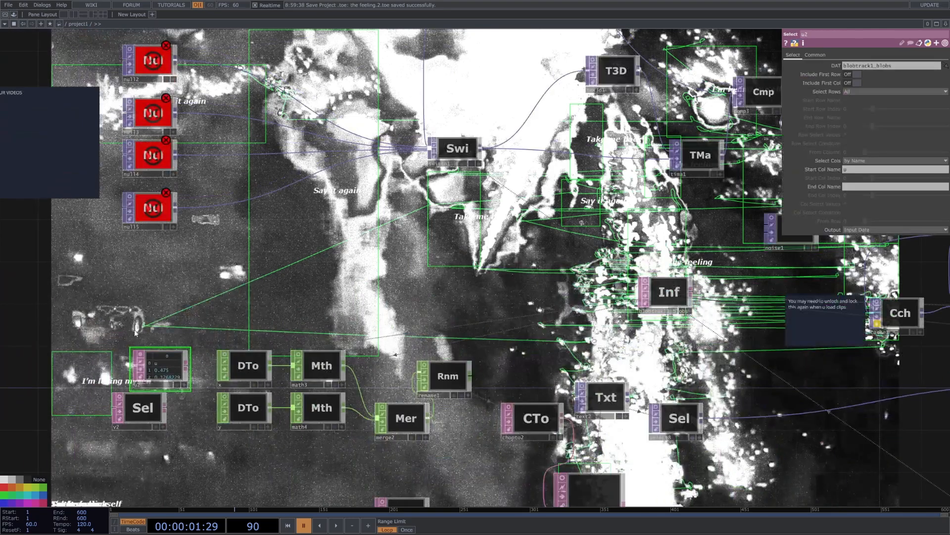
Step: Check the chopto2 parameters, turn on the merge3 DAT's viewer and examine its x, y and text columns
left_click_drag(302, 326, 83, 234)
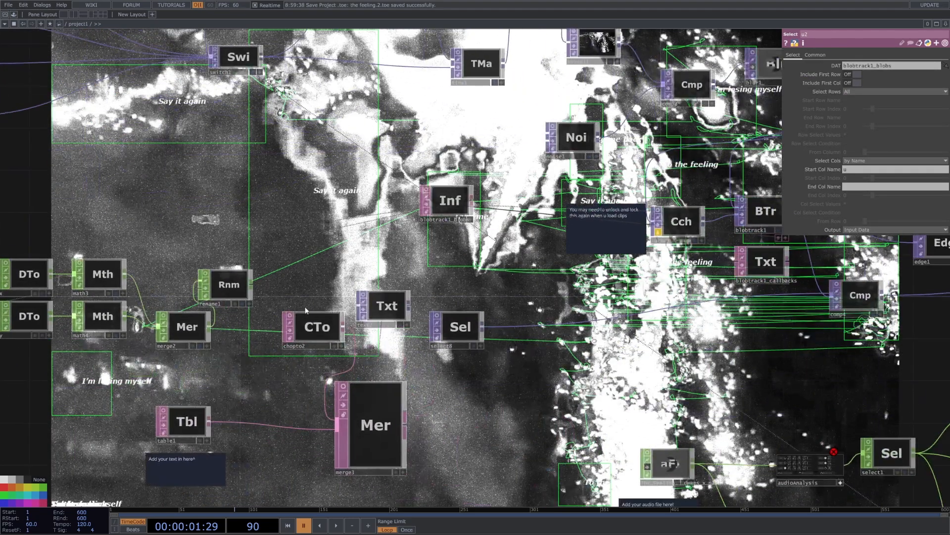
left_click(307, 319)
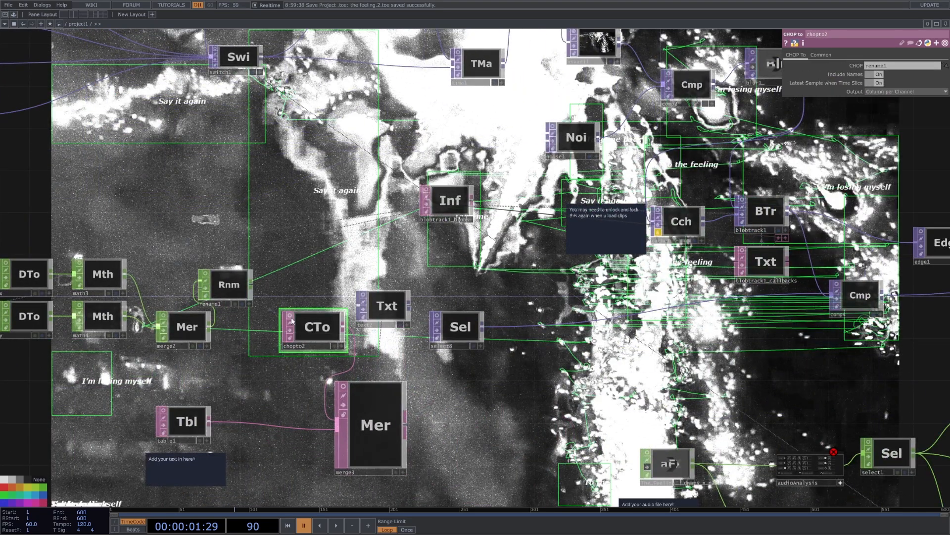
left_click(383, 426)
left_click(344, 387)
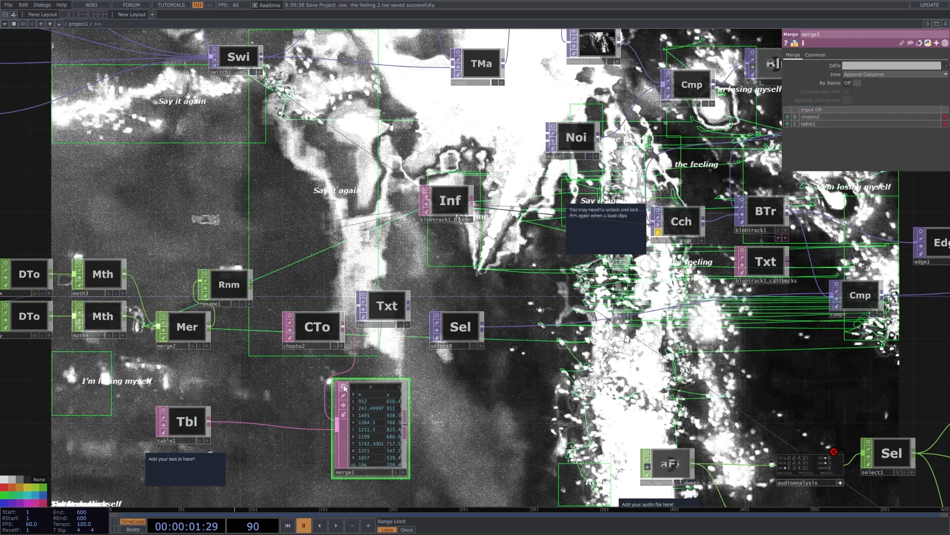
scroll(361, 406, "up", 5)
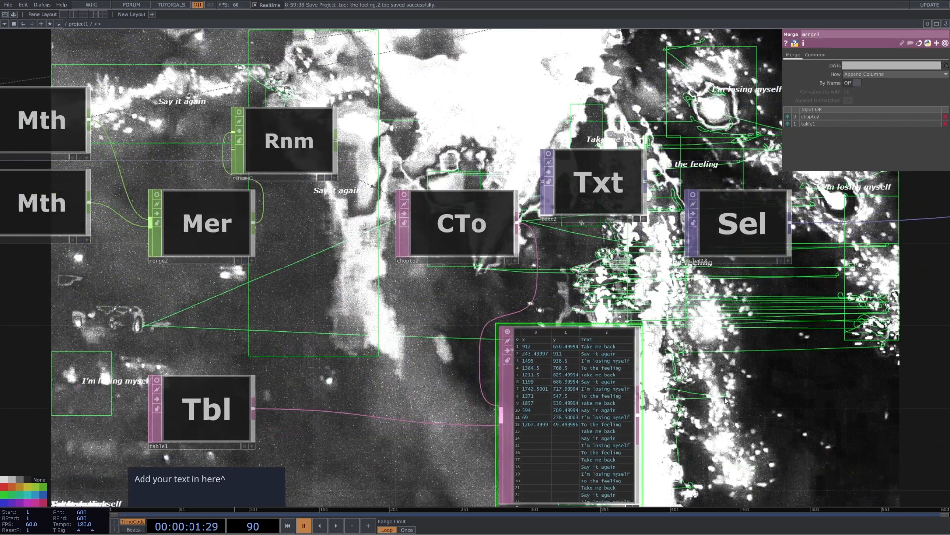
scroll(583, 307, "up", 3)
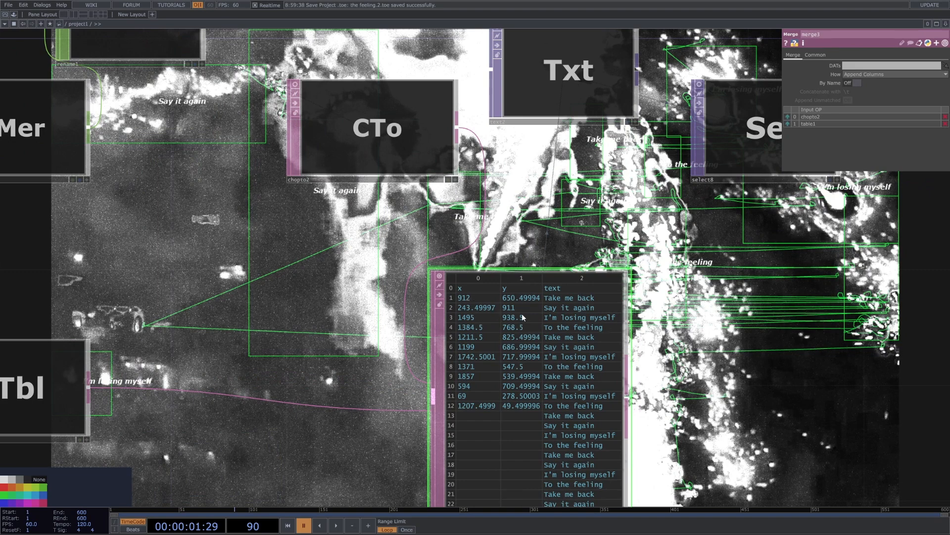
left_click_drag(687, 317, 579, 355)
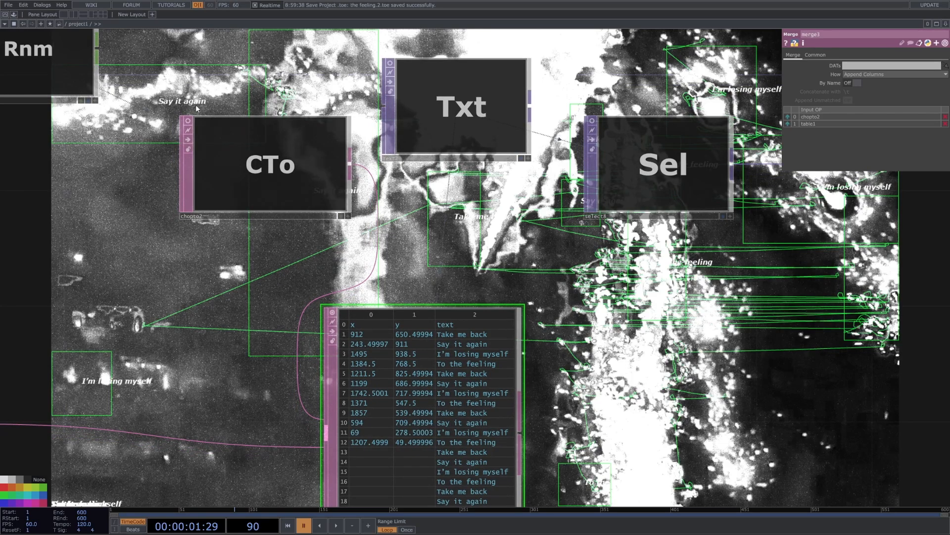
scroll(475, 370, "down", 2)
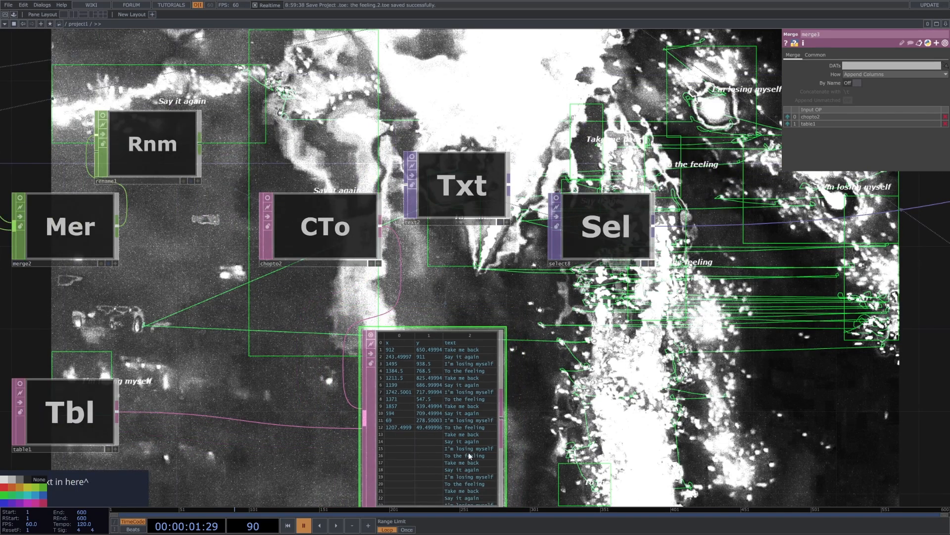
scroll(468, 452, "down", 5)
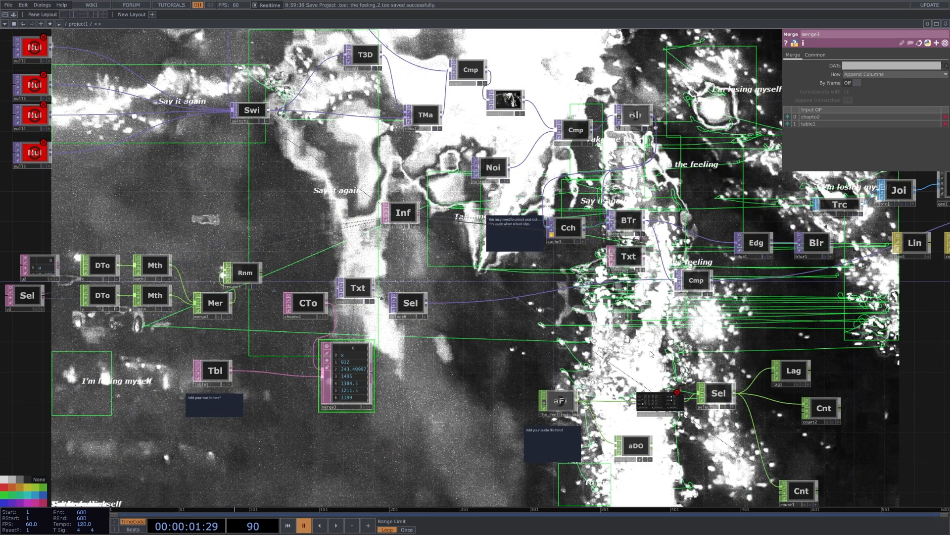
Step: Turn on the node viewers of edge1 and blur1 and examine their images up close
left_click_drag(651, 354, 483, 367)
scroll(612, 327, "up", 3)
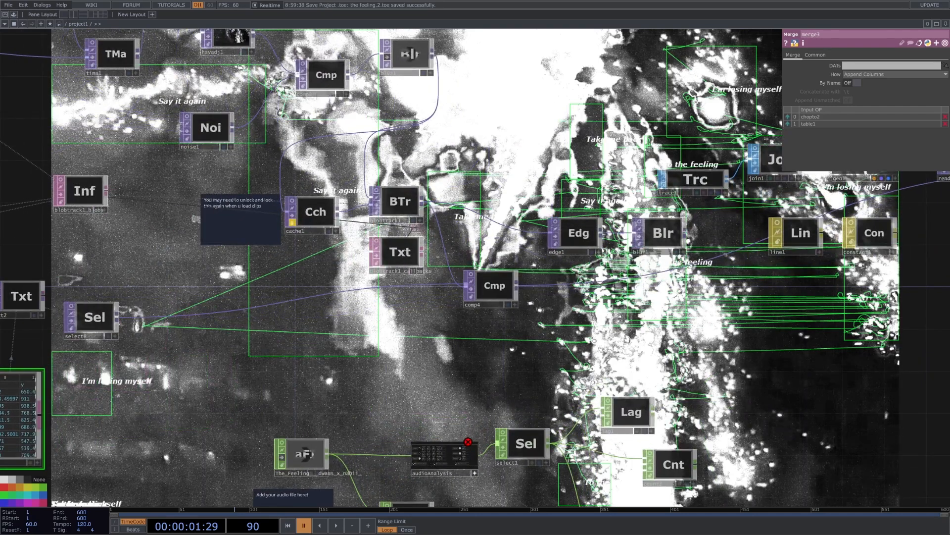
left_click_drag(828, 353, 774, 360)
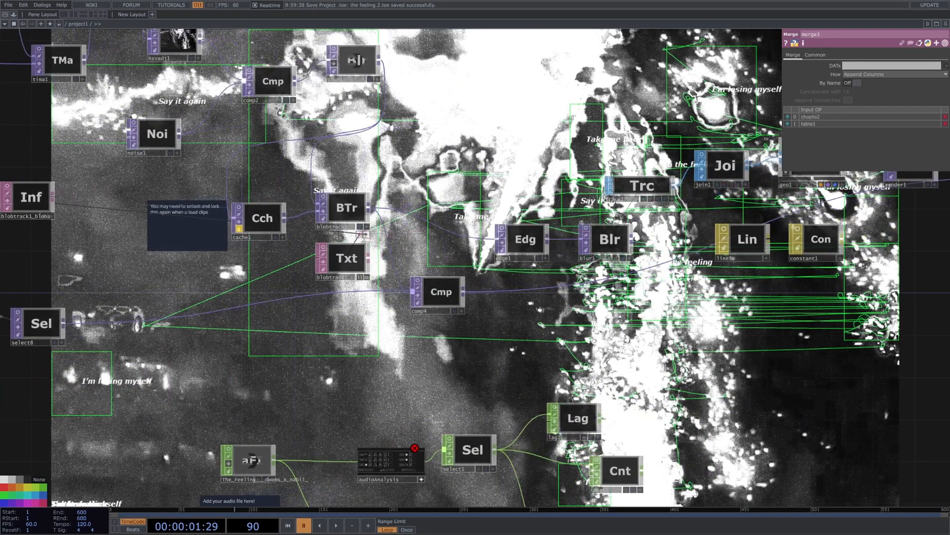
left_click(502, 237)
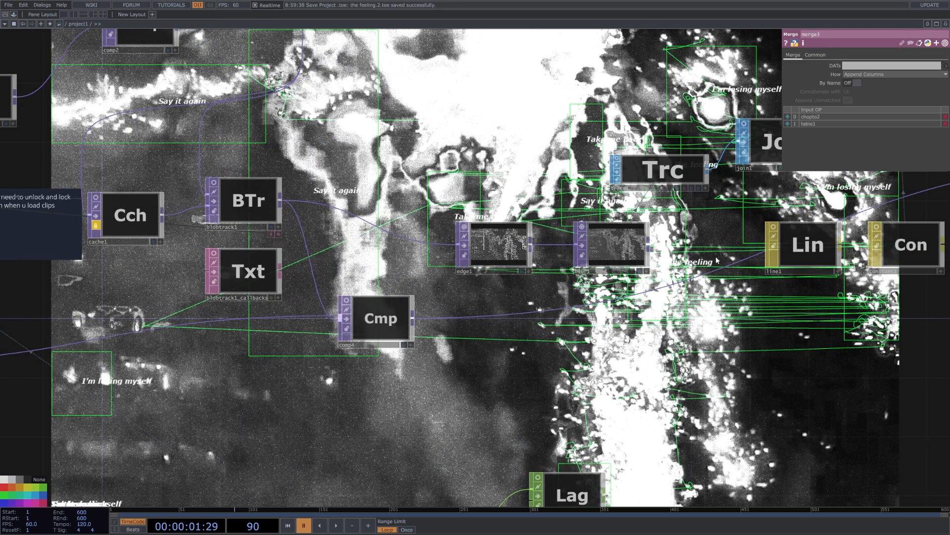
scroll(654, 222, "up", 5)
scroll(712, 280, "down", 5)
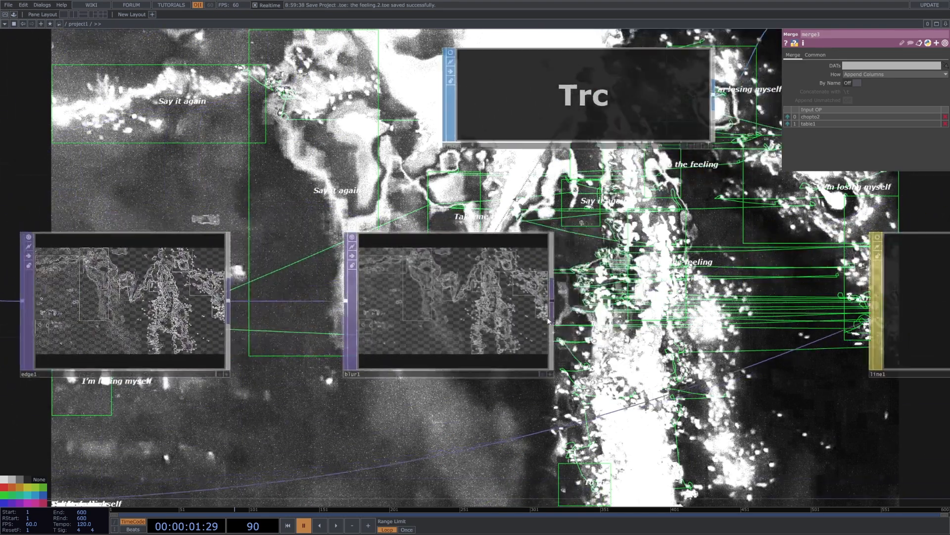
Step: Show the trace1 SOP's Filters parameters, turn on its node viewer and examine the traced shapes up close
left_click(589, 222)
left_click_drag(626, 225, 616, 231)
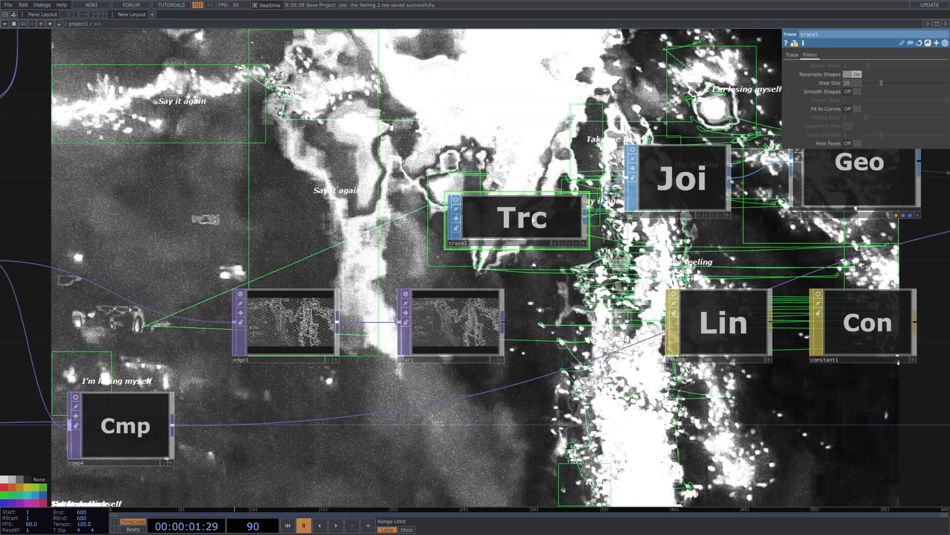
left_click(456, 200)
scroll(536, 218, "up", 5)
scroll(528, 230, "up", 8)
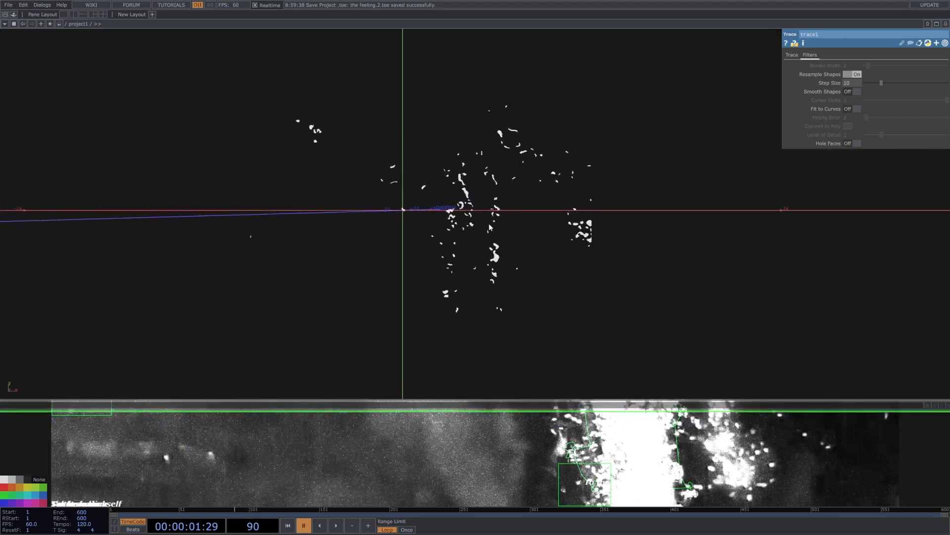
scroll(500, 262, "down", 5)
scroll(582, 233, "down", 4)
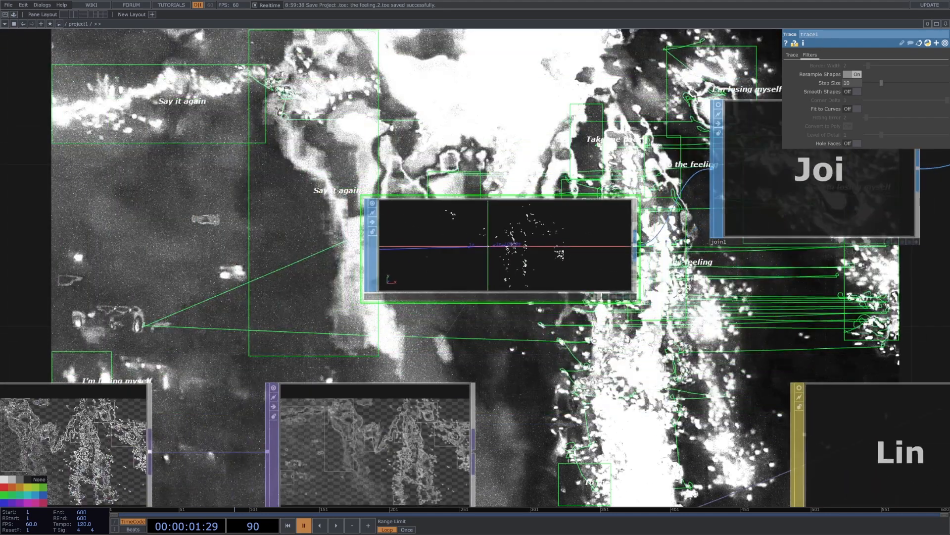
Step: Turn on the join1 SOP's node viewer and compare its connected lines with the trace1 shapes
left_click_drag(677, 190, 502, 251)
left_click(544, 168)
scroll(646, 229, "up", 3)
scroll(650, 226, "up", 4)
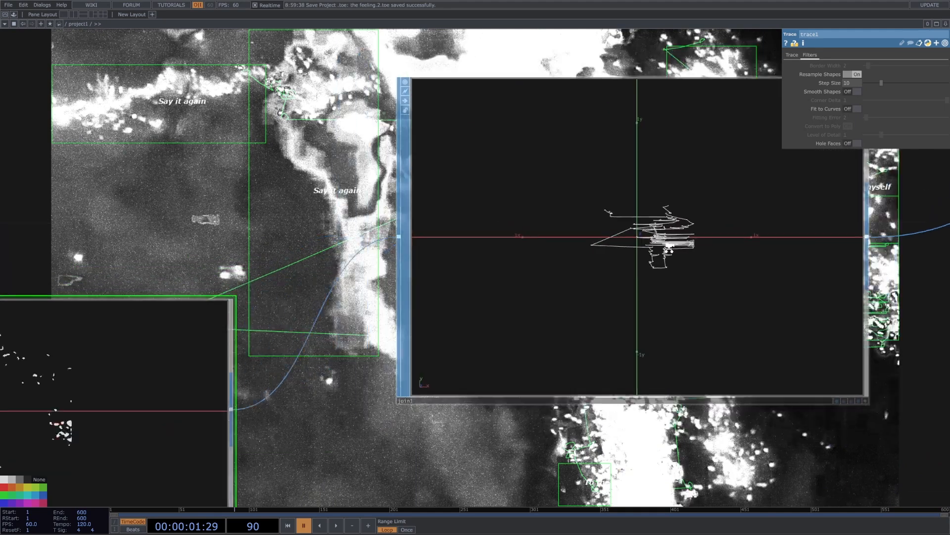
scroll(668, 242, "down", 3)
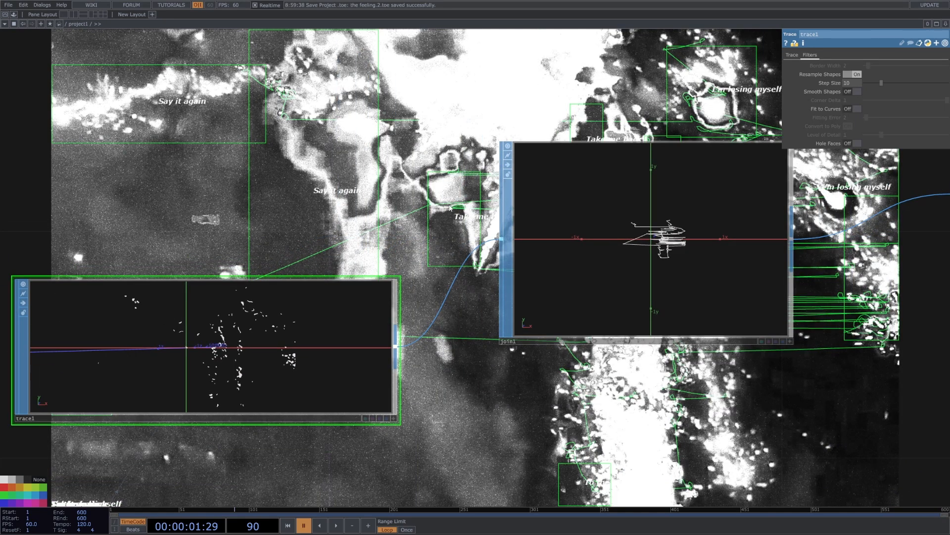
left_click_drag(434, 221, 469, 238)
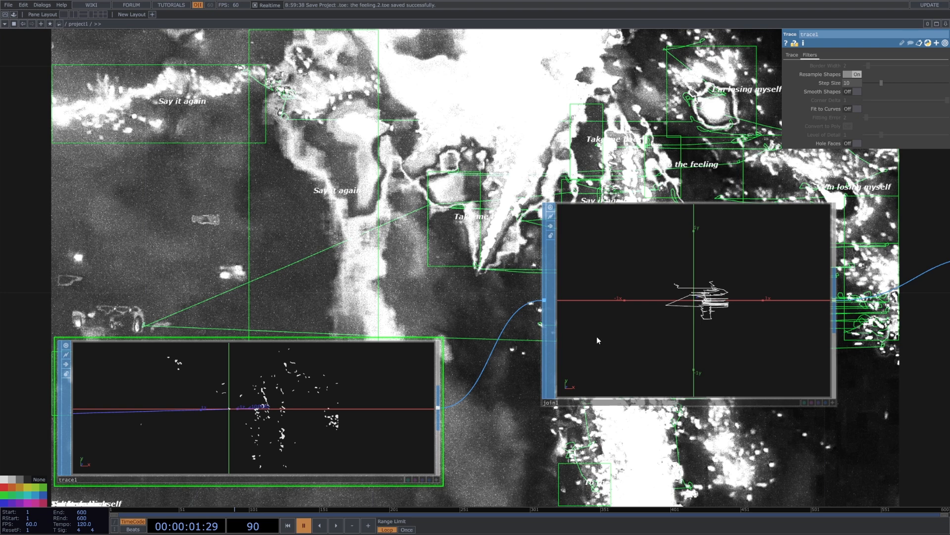
left_click_drag(903, 356, 899, 354)
scroll(898, 354, "down", 3)
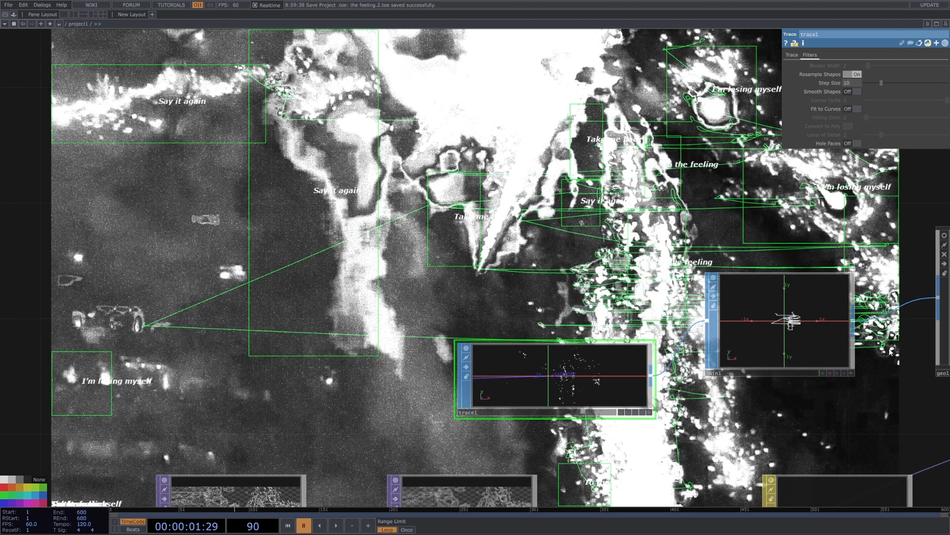
Step: Select the camera and geometry COMPs together and show geo1's Render parameters
left_click_drag(889, 350, 567, 282)
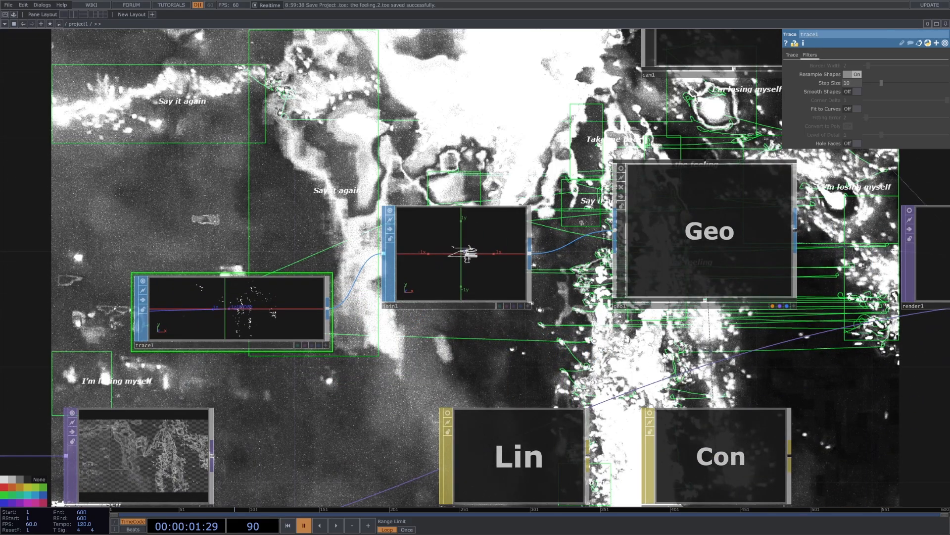
key("h")
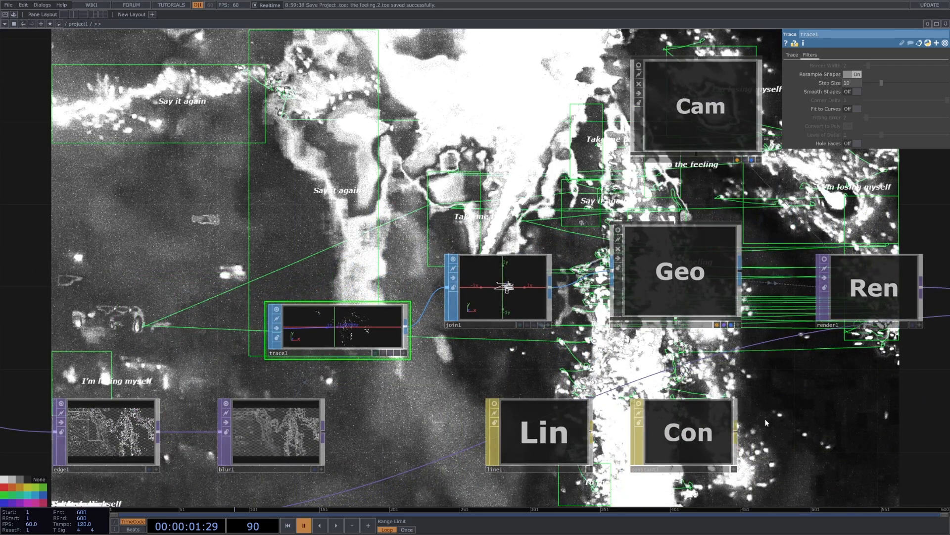
scroll(676, 400, "down", 4)
right_click_drag(657, 176, 670, 395)
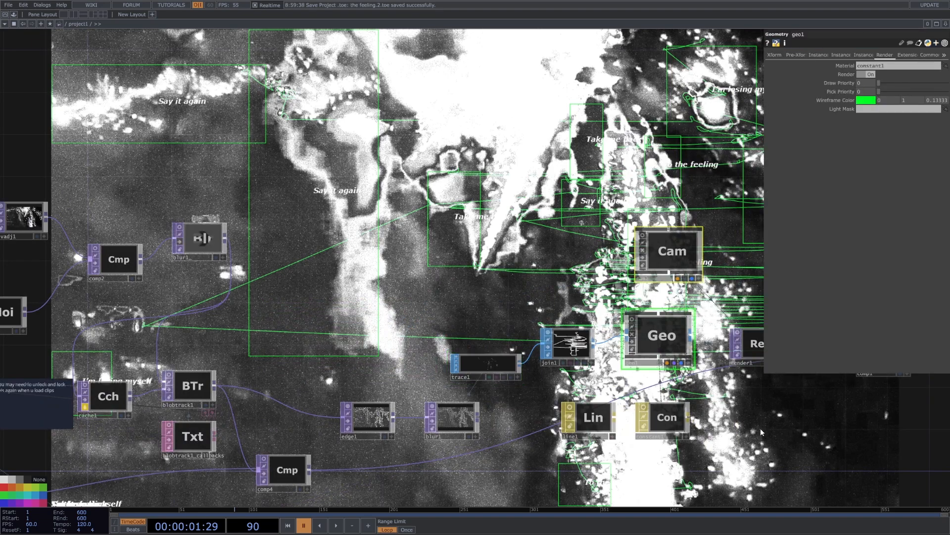
Step: Show the comp1 Composite TOP's parameters, turn on its node viewer and follow its connections from comp4 to null1
left_click_drag(761, 432, 545, 390)
left_click(677, 303)
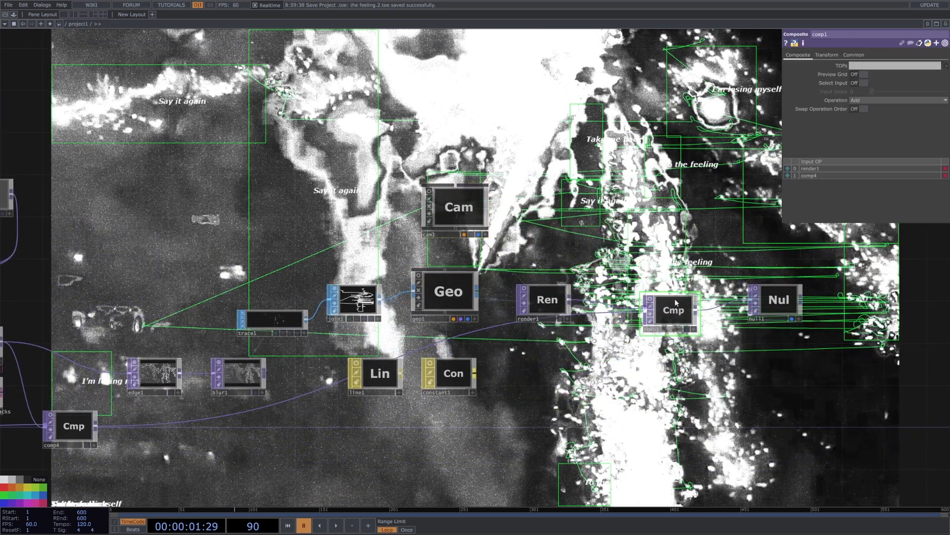
left_click(650, 299)
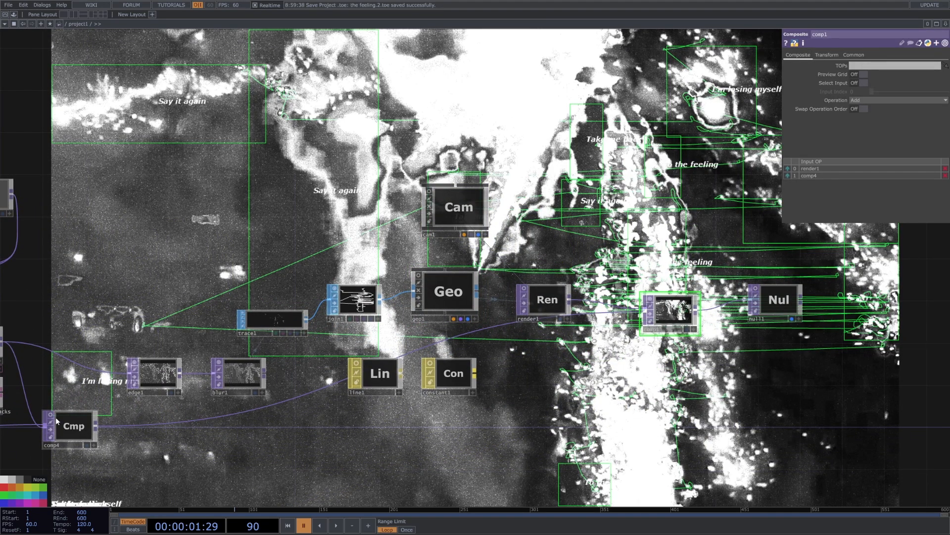
left_click_drag(181, 469, 356, 360)
scroll(358, 362, "down", 3)
left_click_drag(417, 323, 326, 215)
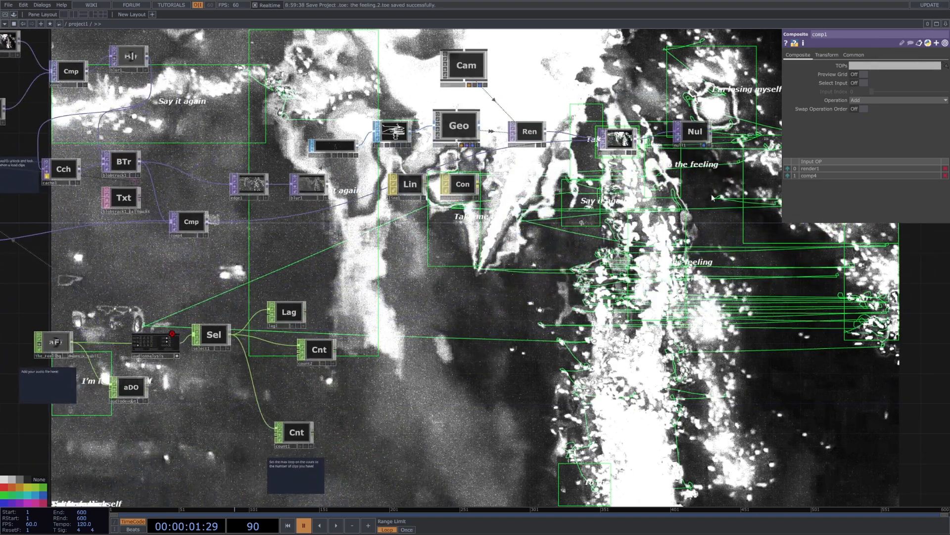
left_click(695, 133)
Step: Select the audio section from the Audio File In to the Lag and Count CHOPs and show the audio file's parameters
left_click_drag(148, 277, 391, 231)
right_click_drag(248, 228, 796, 447)
right_click_drag(575, 235, 240, 465)
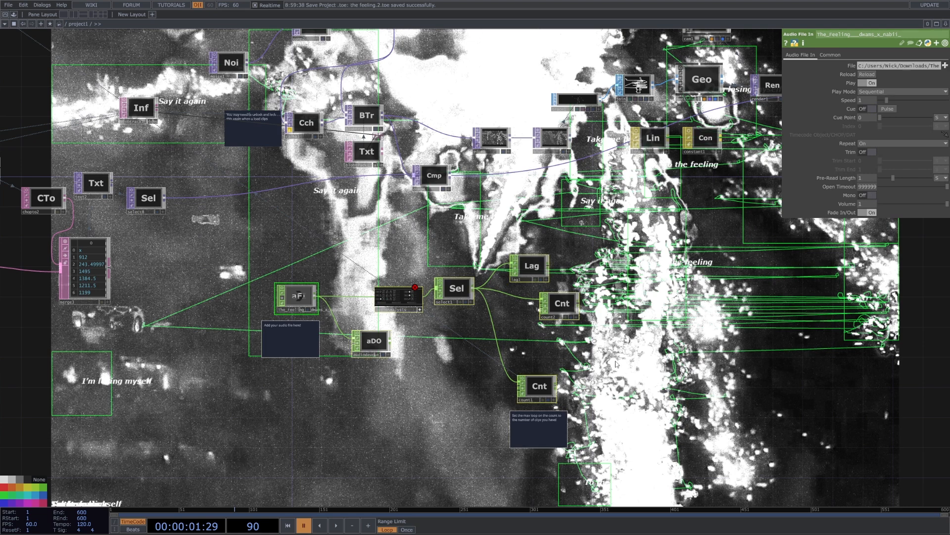
scroll(604, 306, "up", 1)
scroll(350, 381, "down", 3)
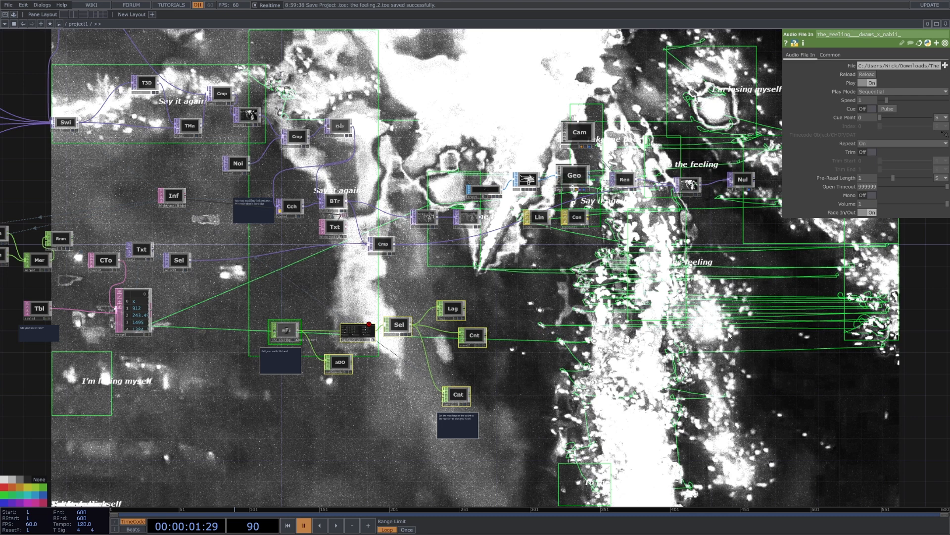
scroll(469, 341, "up", 2)
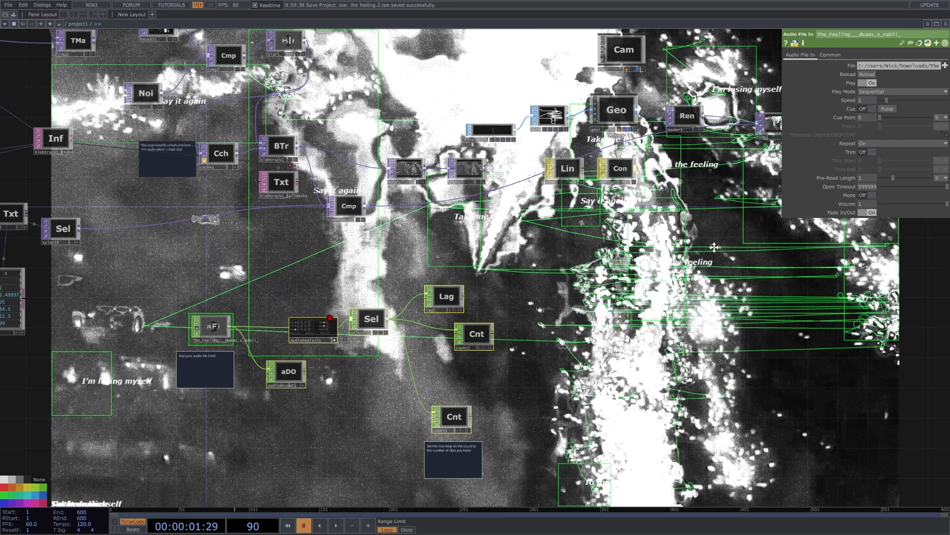
Step: Delete the line1 material beside constant1 below the geometry COMP
left_click_drag(687, 212, 640, 346)
scroll(574, 304, "up", 2)
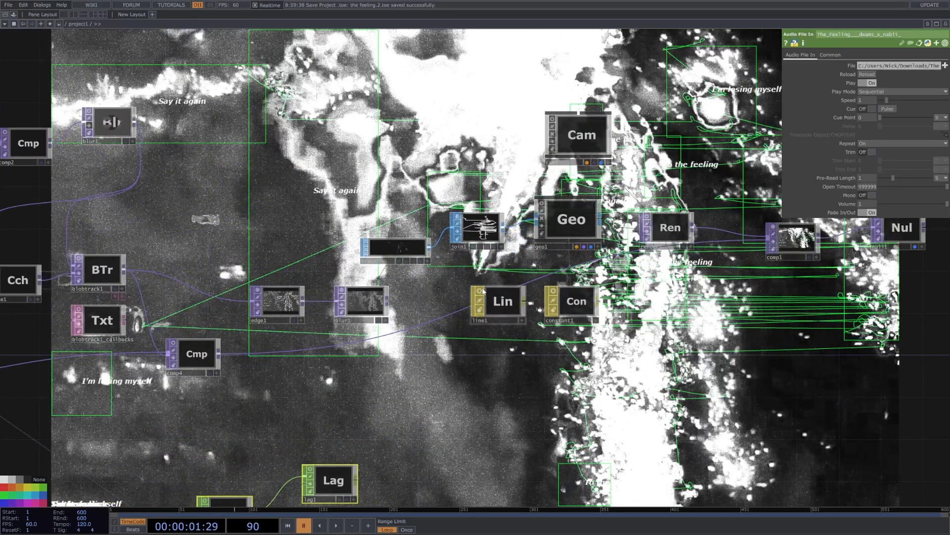
left_click(512, 300)
key("Delete")
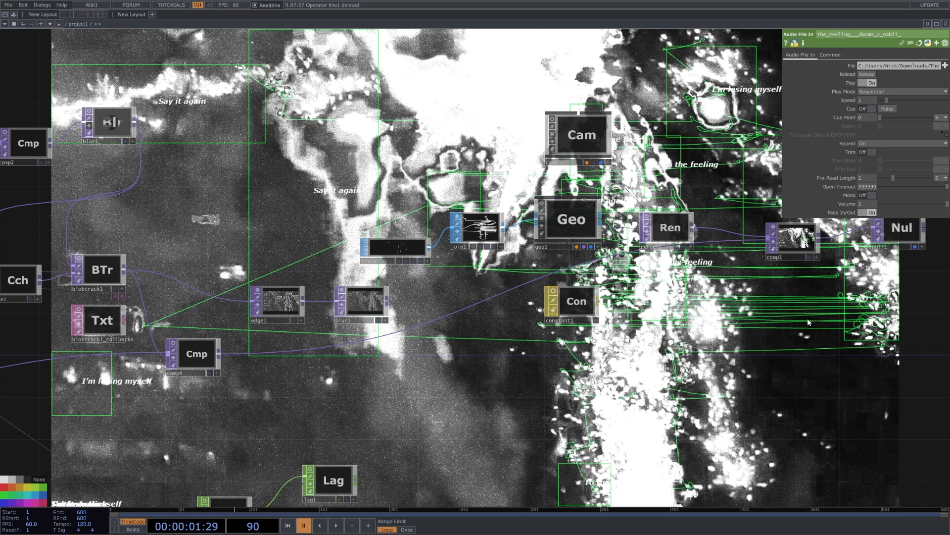
Step: Turn off the background display of null1 at the end of the network
scroll(800, 336, "down", 4)
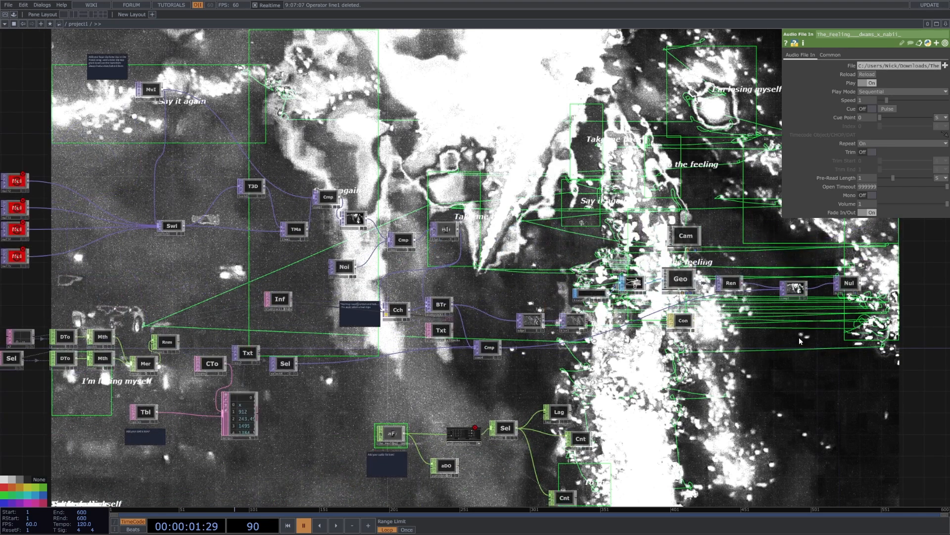
left_click(859, 296)
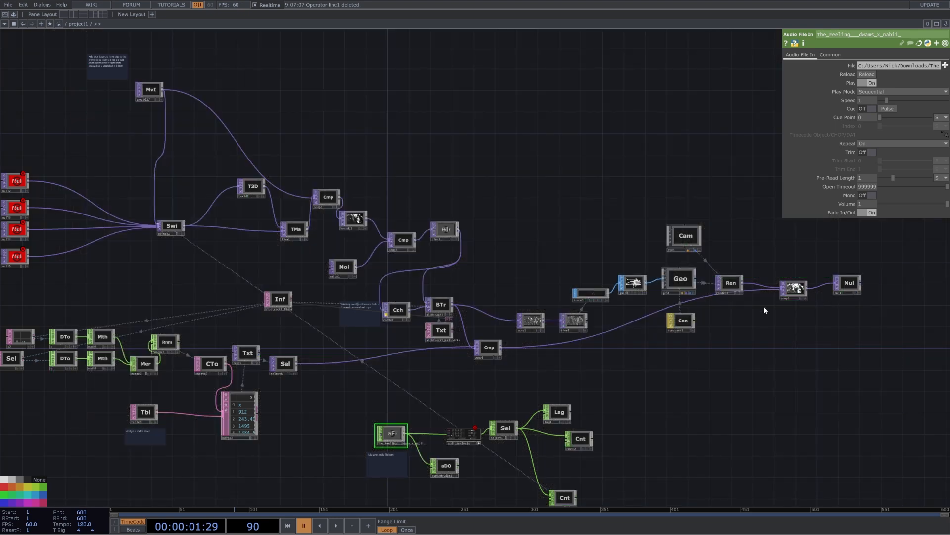
scroll(303, 287, "down", 5)
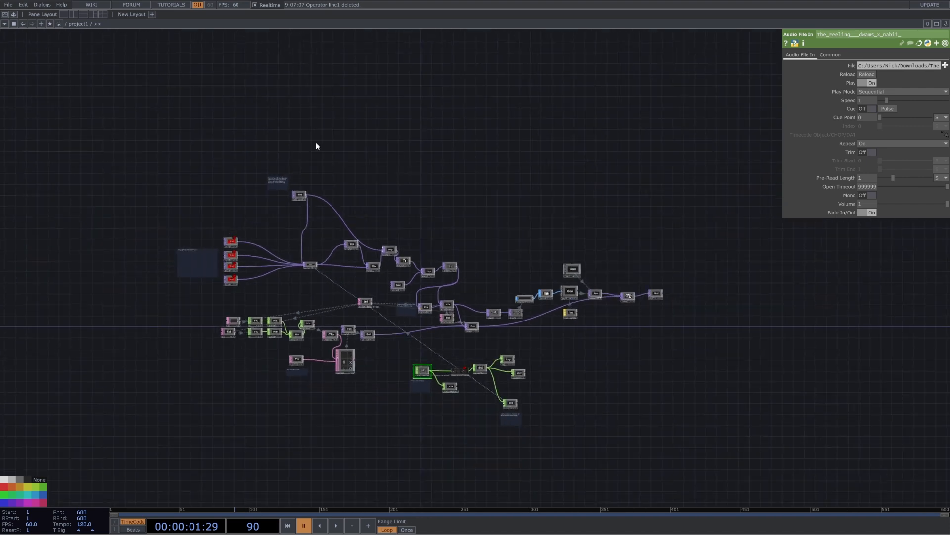
Step: Move the video-input group well above the rest of the network and the audio group far to its left
scroll(365, 229, "down", 5)
left_click_drag(173, 167, 314, 119)
left_click_drag(338, 154, 418, 301)
left_click_drag(417, 252, 359, 85)
left_click_drag(344, 206, 367, 310)
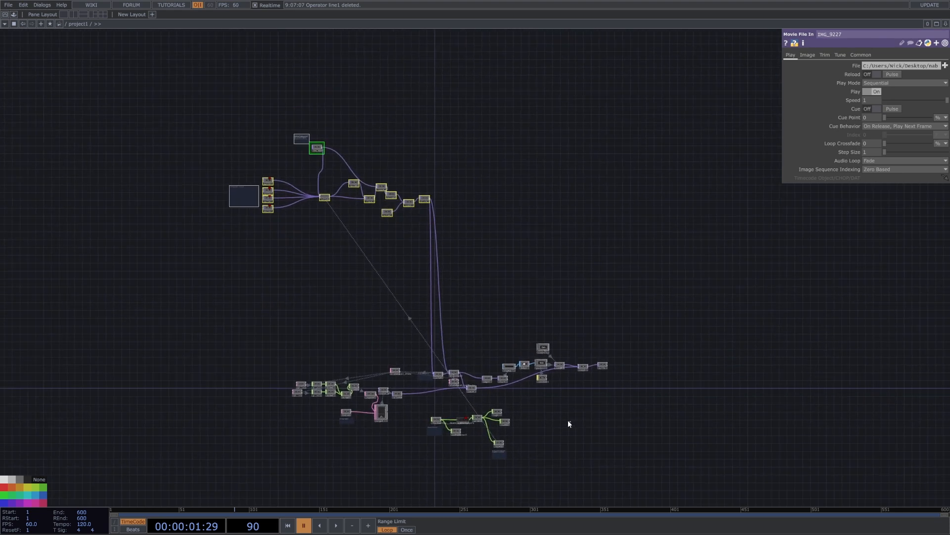
right_click_drag(568, 424, 475, 475)
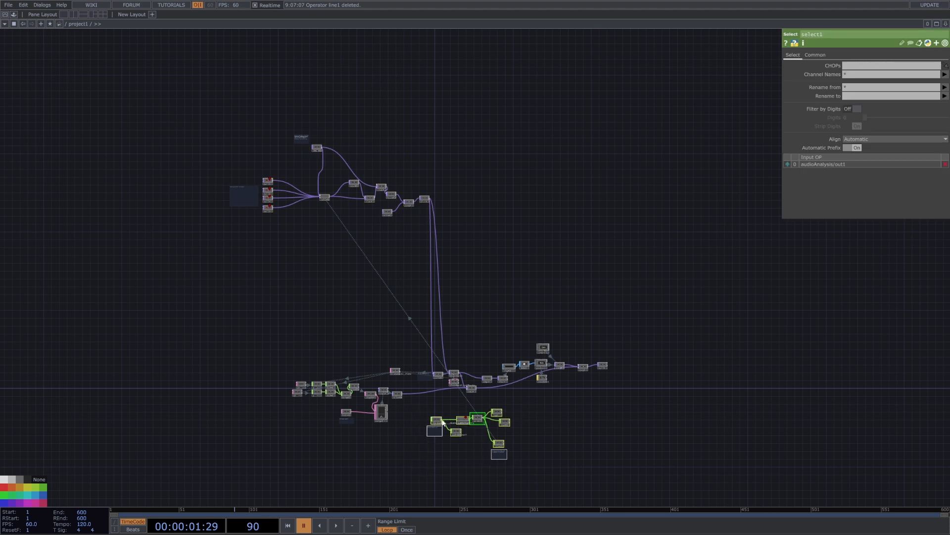
left_click_drag(443, 423, 70, 296)
Step: Add a Movie File In TOP above the null2 to null5 placeholders that feed switch1
scroll(283, 153, "up", 5)
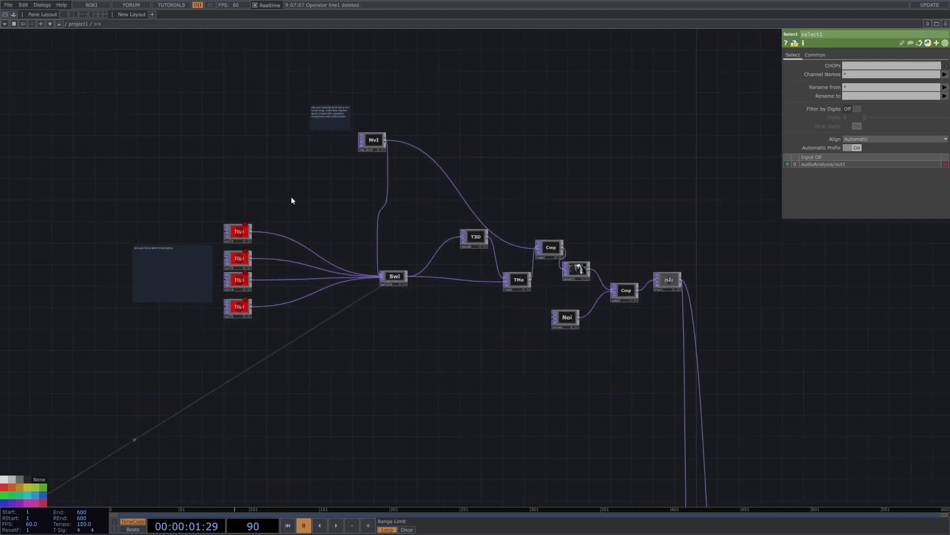
scroll(401, 305, "up", 4)
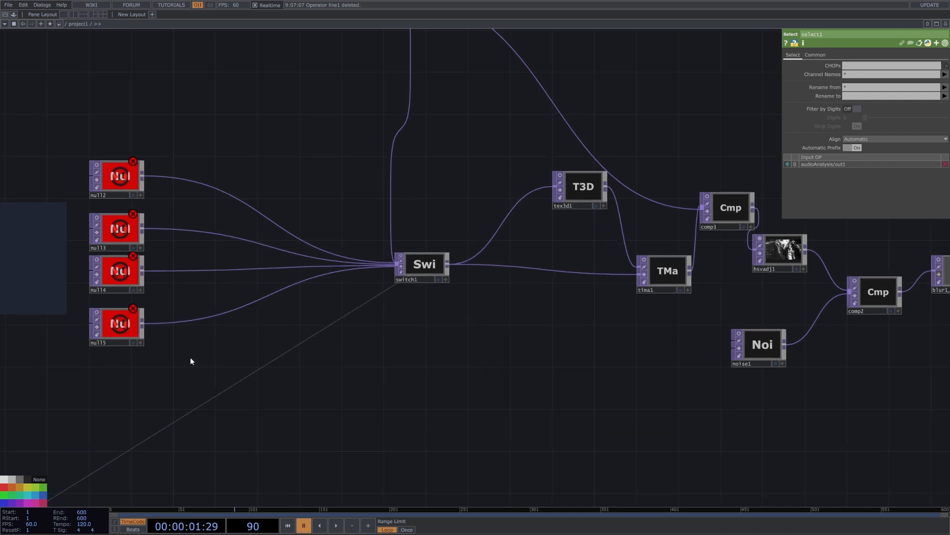
left_click_drag(203, 353, 423, 376)
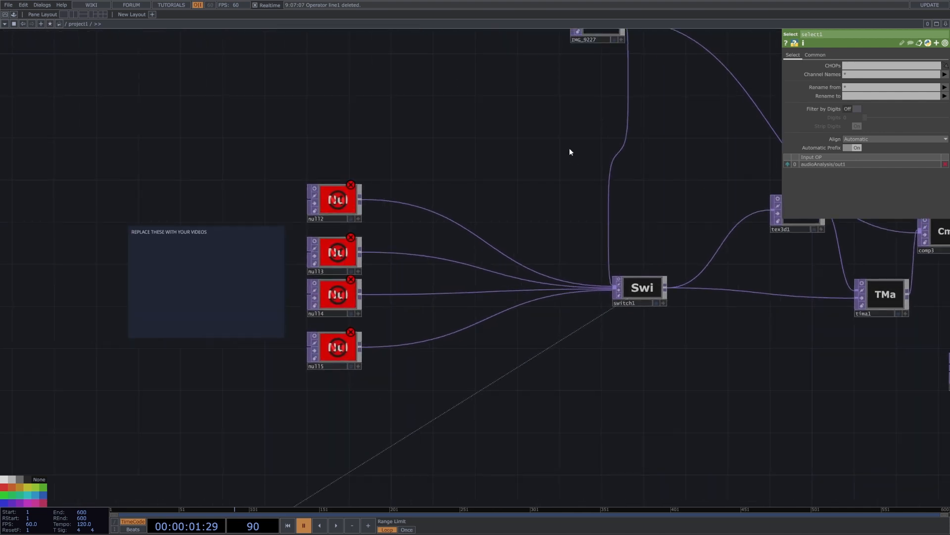
left_click_drag(569, 148, 567, 222)
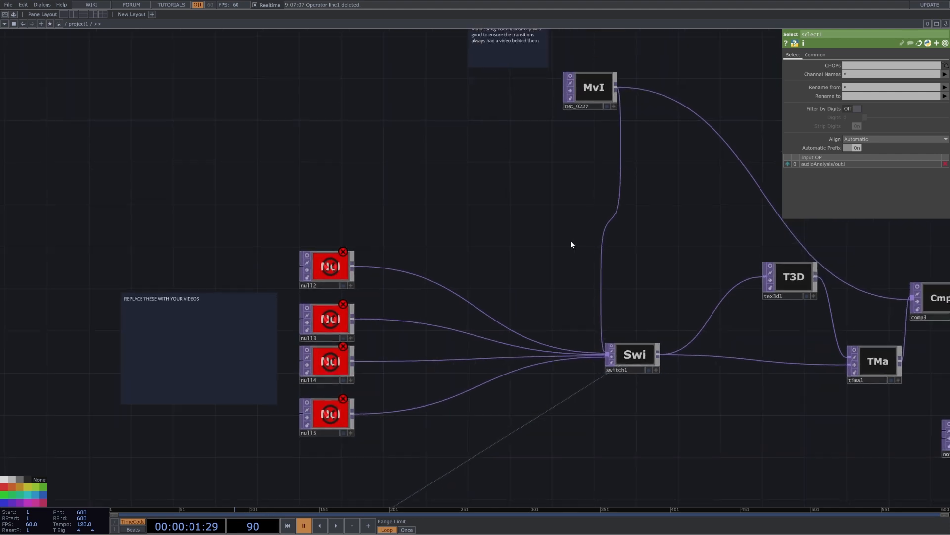
right_click(539, 182)
left_click(493, 156)
left_click(449, 219)
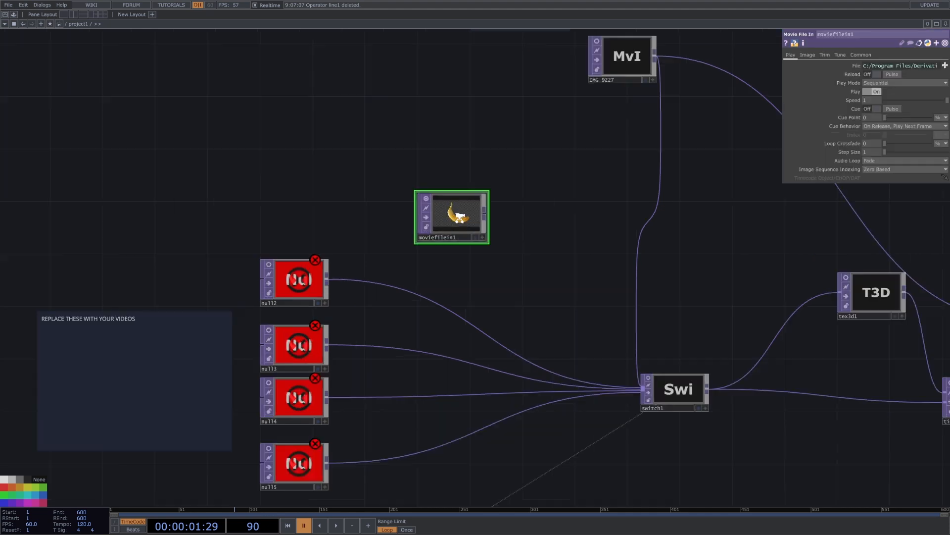
scroll(461, 214, "up", 4)
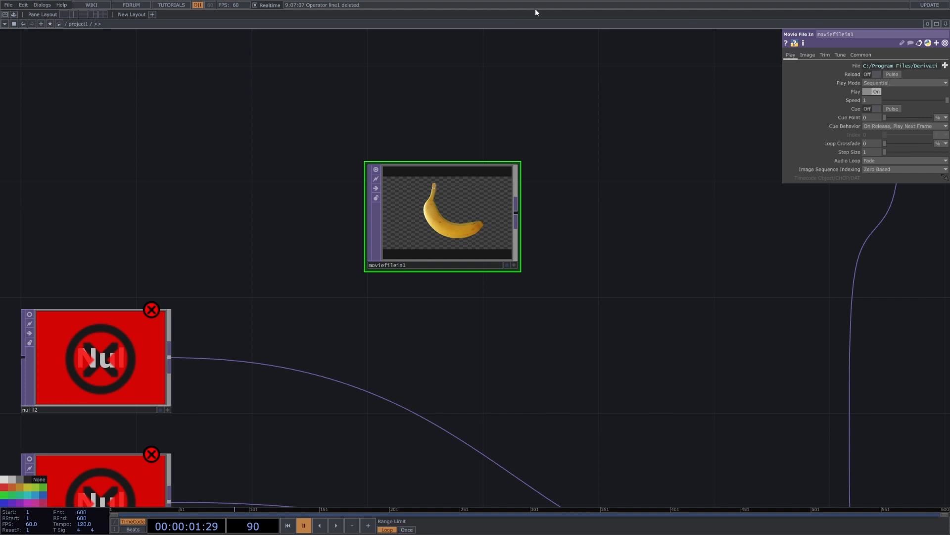
scroll(569, 259, "down", 3)
left_click_drag(712, 301, 636, 279)
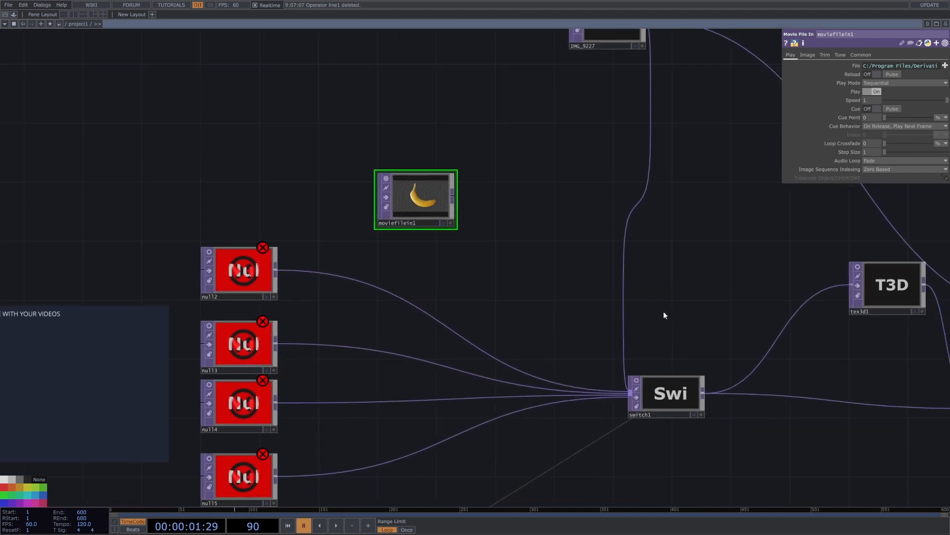
left_click_drag(554, 308, 408, 305)
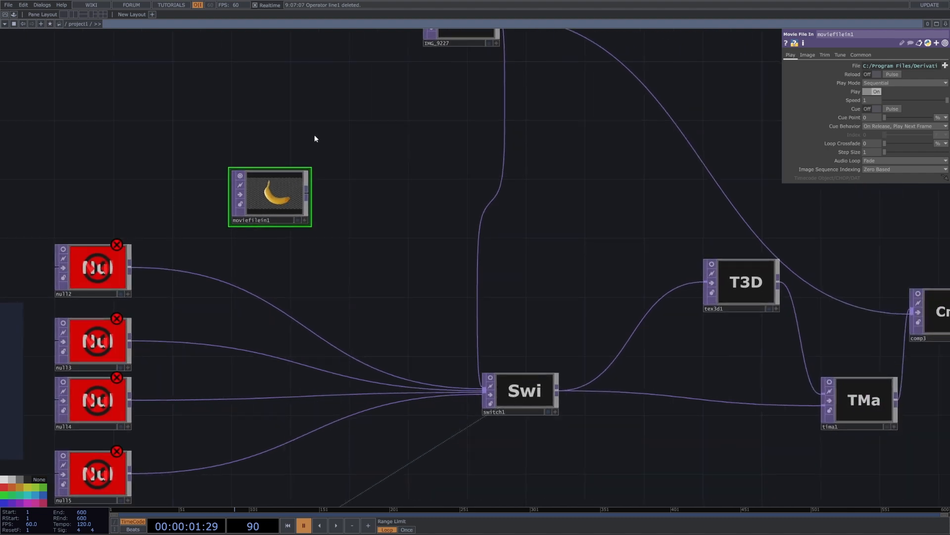
Step: Delete the banana Movie File In TOP above the null placeholders and move tex3d1 closer to switch1
key("Delete")
left_click(526, 407)
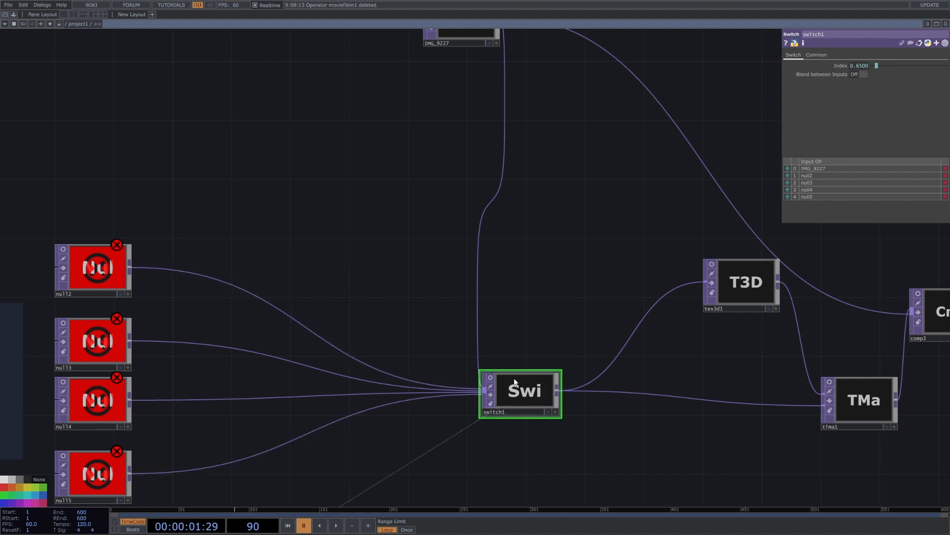
scroll(672, 444, "down", 5)
scroll(610, 403, "up", 3)
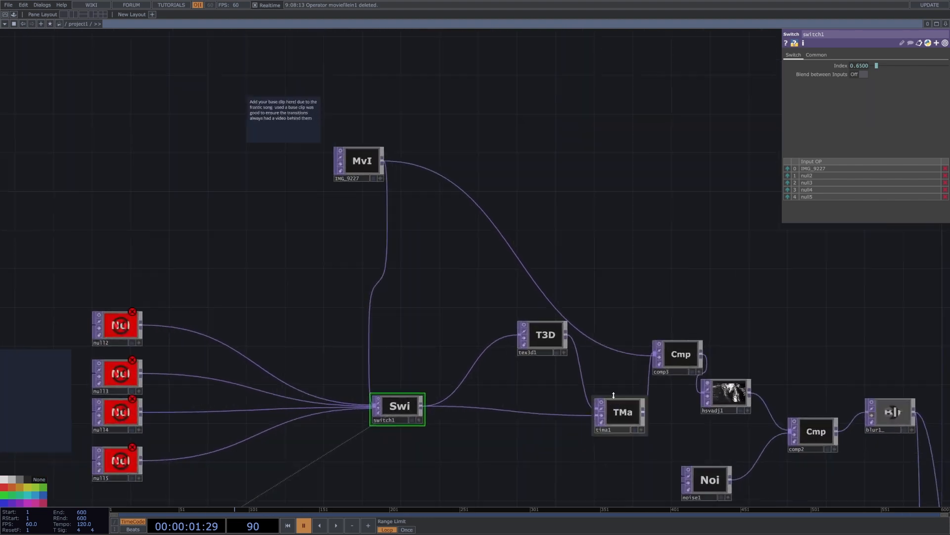
left_click_drag(535, 332, 506, 354)
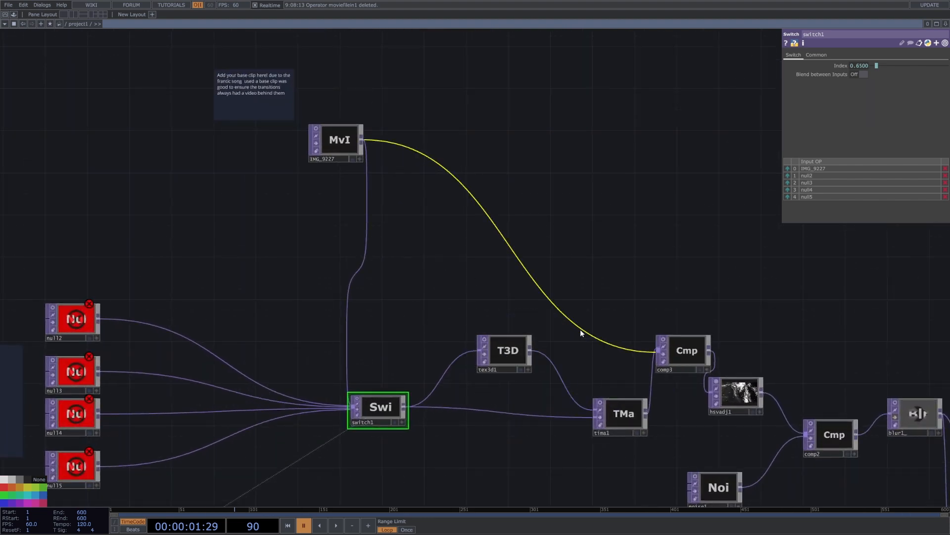
Step: Turn on the viewer of tex3d1 and inspect its cached frames and Cache Size after checking comp3 and switch1
left_click(666, 337)
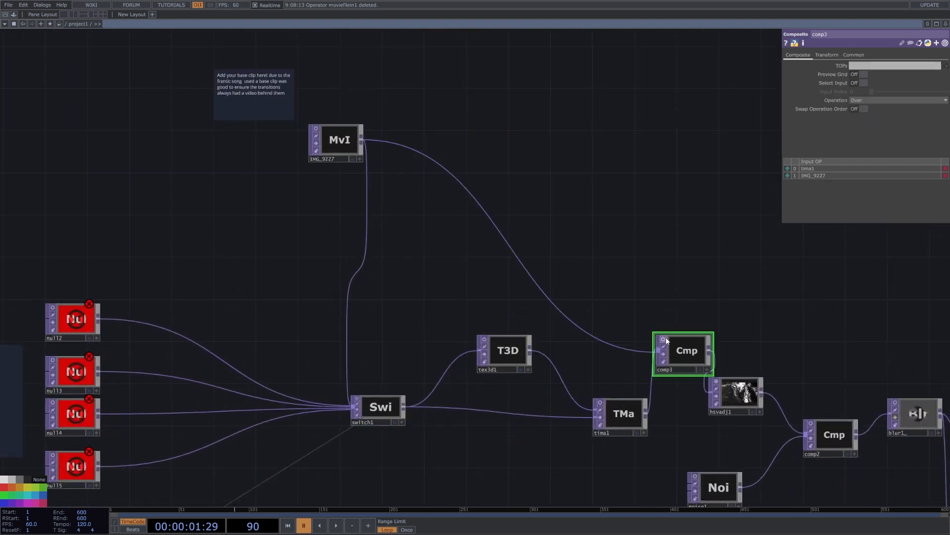
left_click(389, 405)
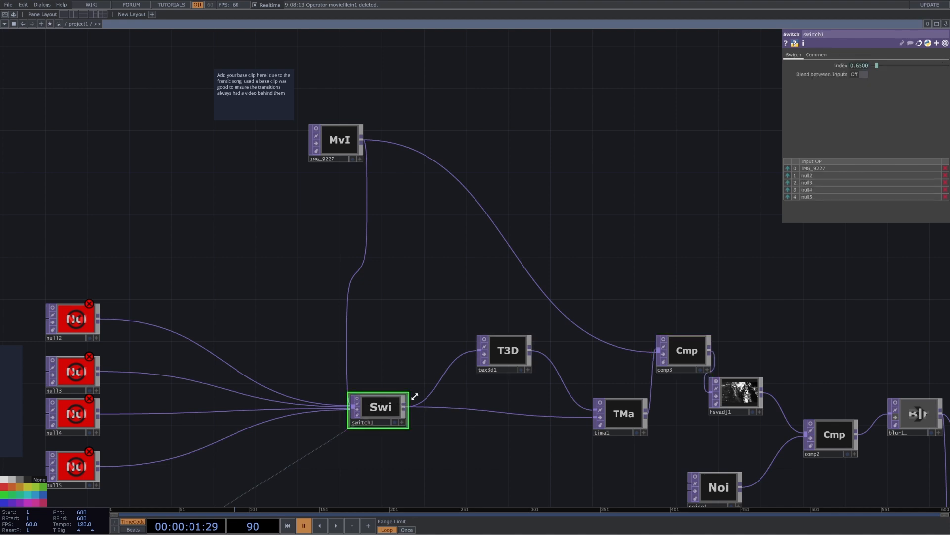
left_click(529, 371)
left_click(528, 370)
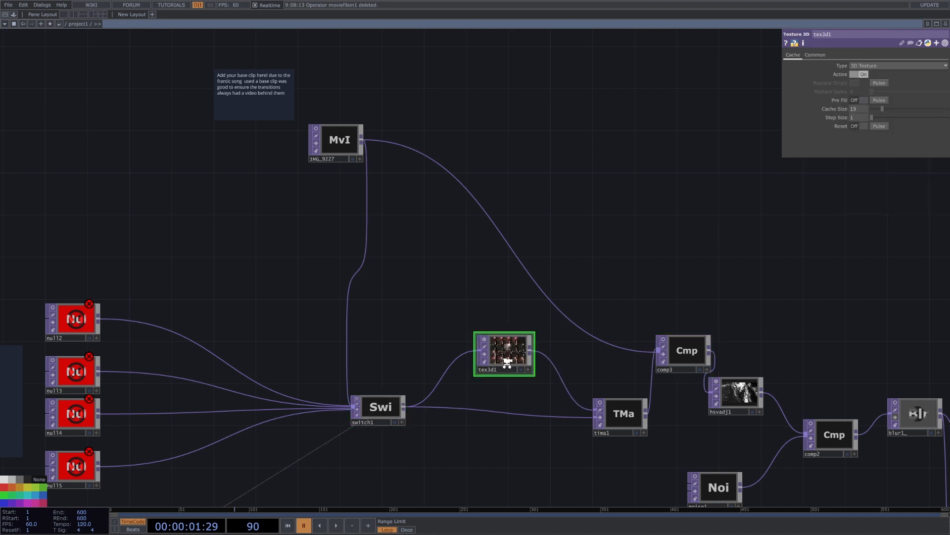
scroll(513, 358, "up", 5)
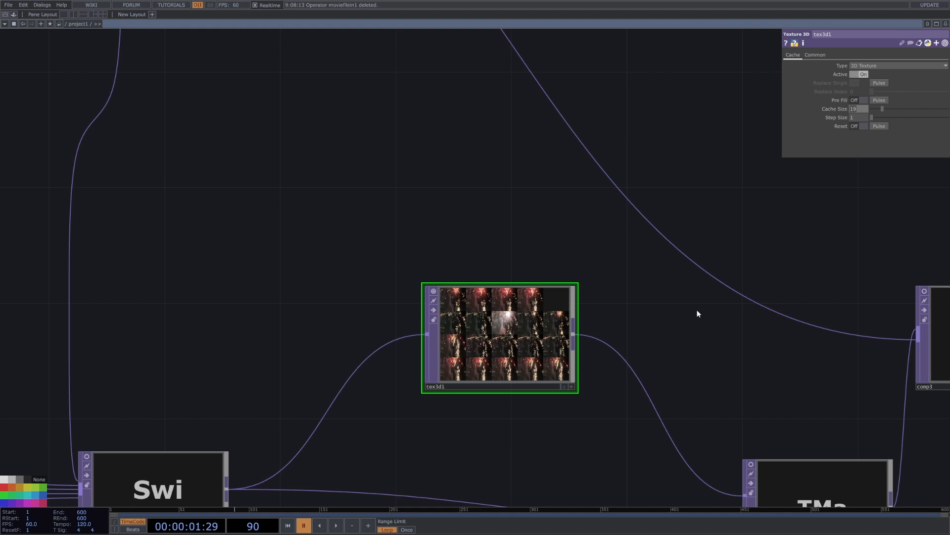
left_click_drag(693, 288, 614, 238)
left_click_drag(669, 305, 655, 282)
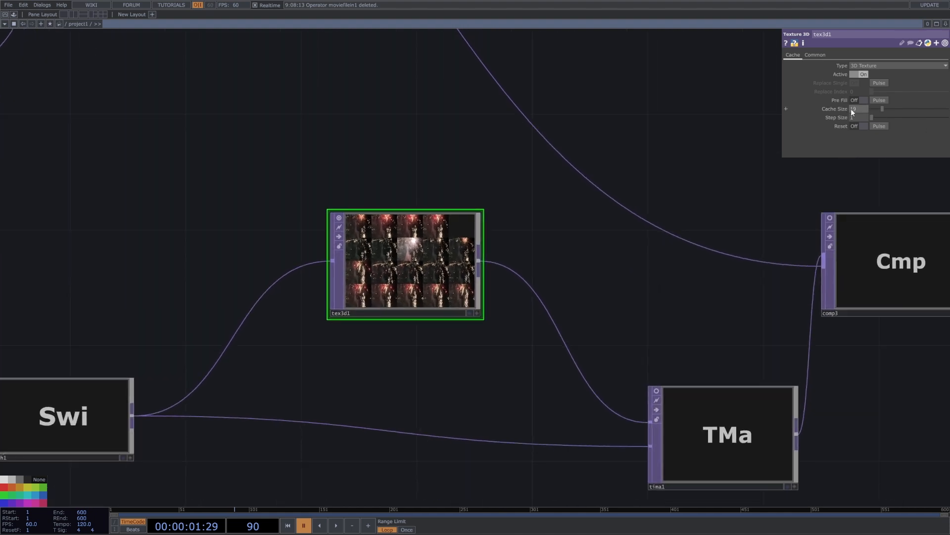
Step: Move tima1 closer to tex3d1 and turn on its viewer to examine its TimeMachine settings and output up close
scroll(735, 314, "down", 6)
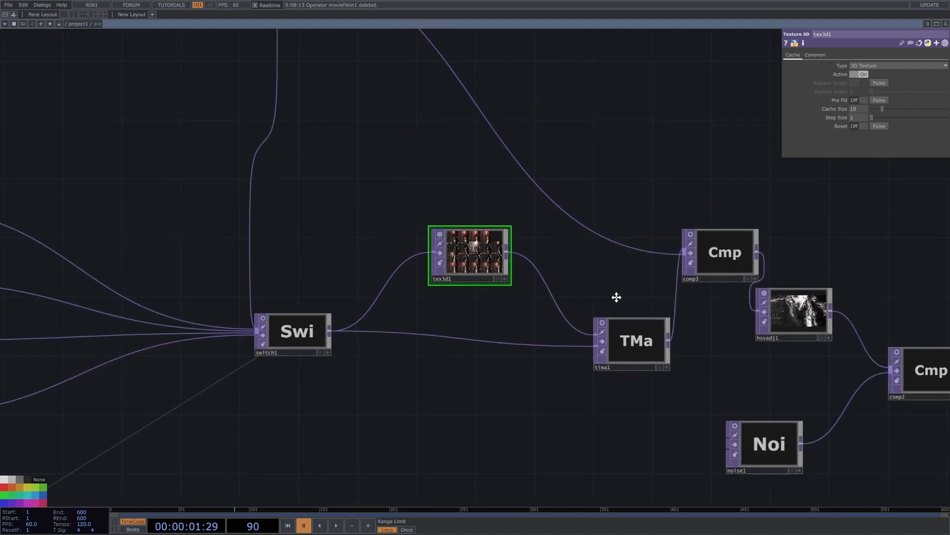
left_click_drag(603, 318, 559, 318)
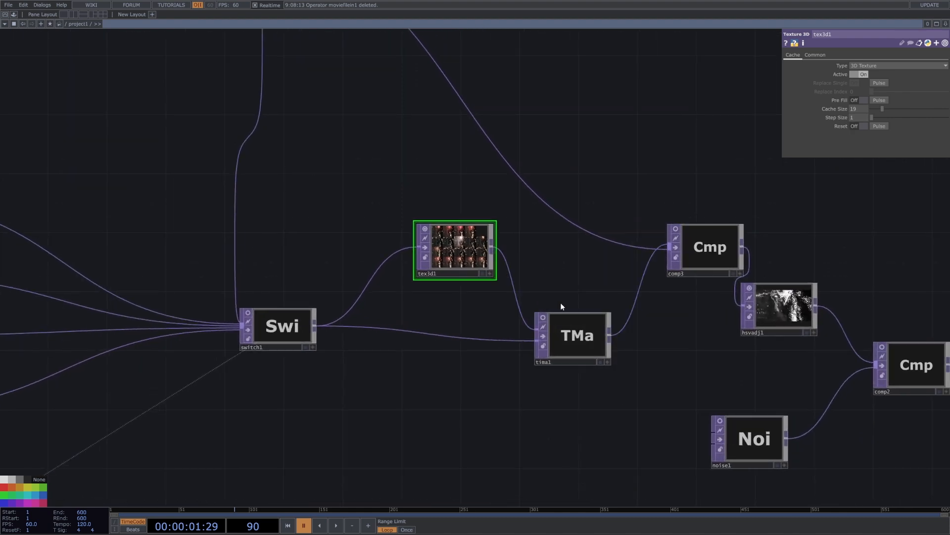
left_click(560, 318)
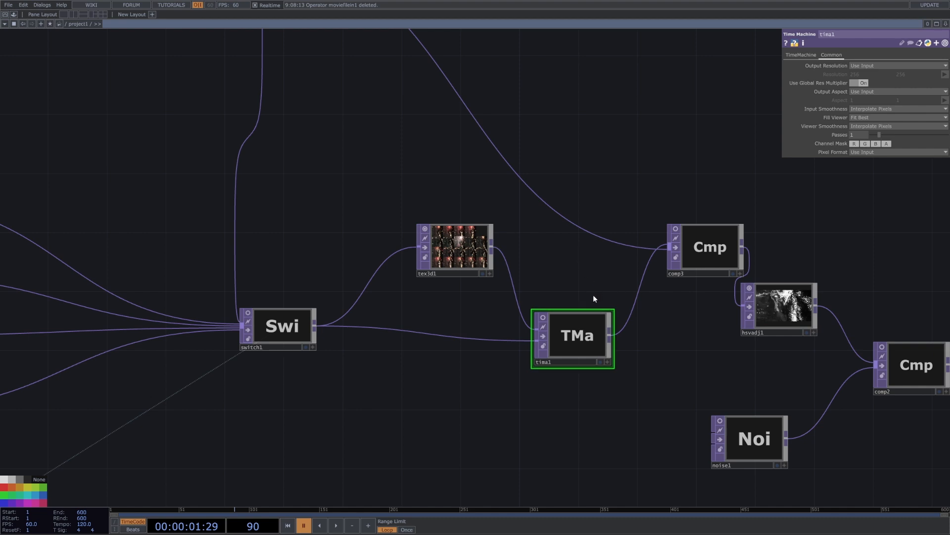
left_click(801, 55)
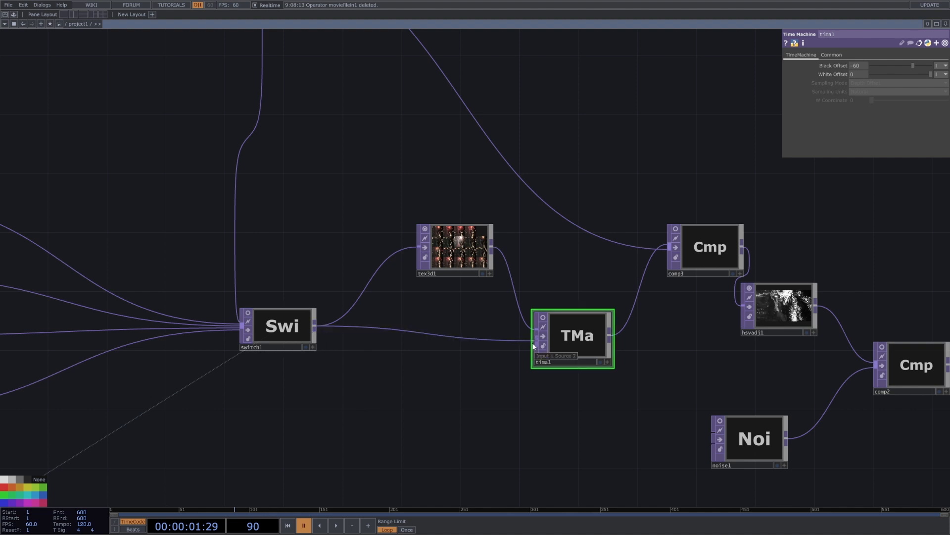
left_click(543, 317)
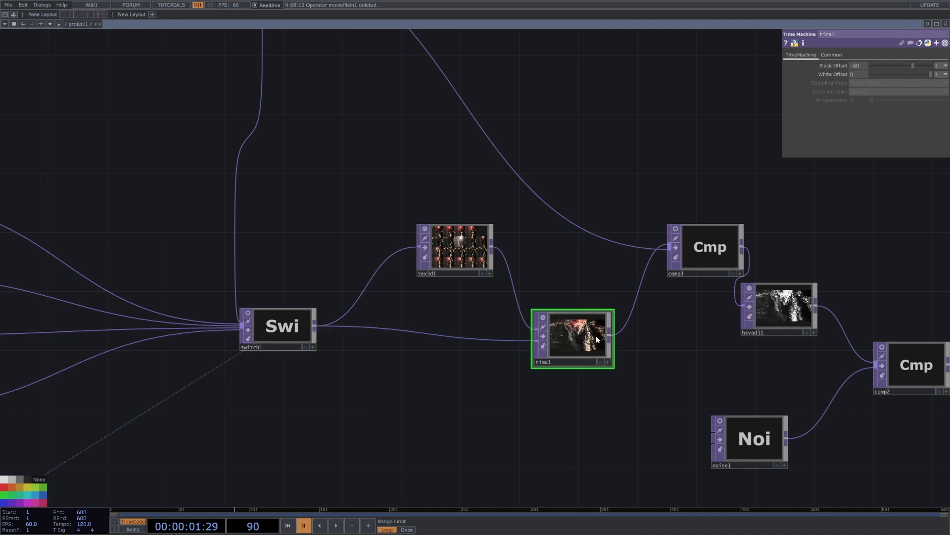
key("shift+h")
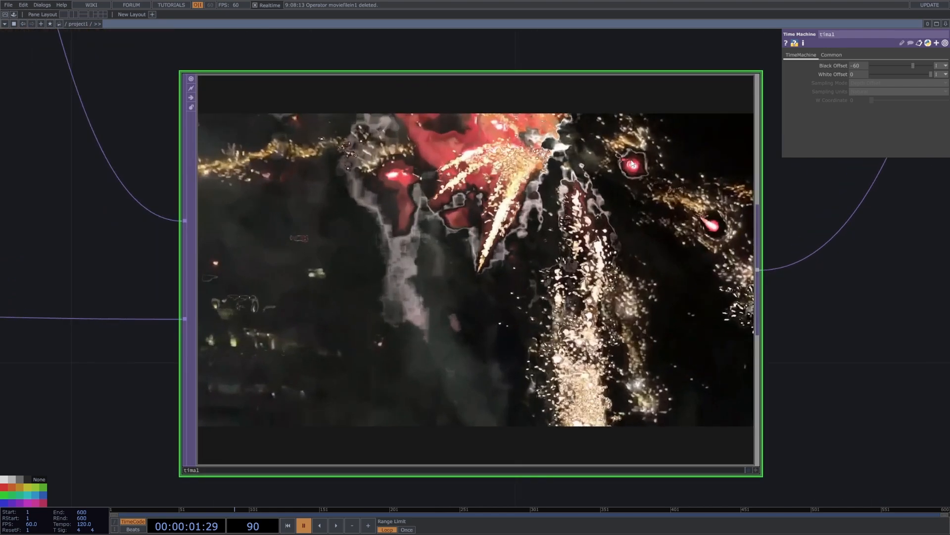
scroll(554, 216, "down", 10)
scroll(563, 242, "down", 2)
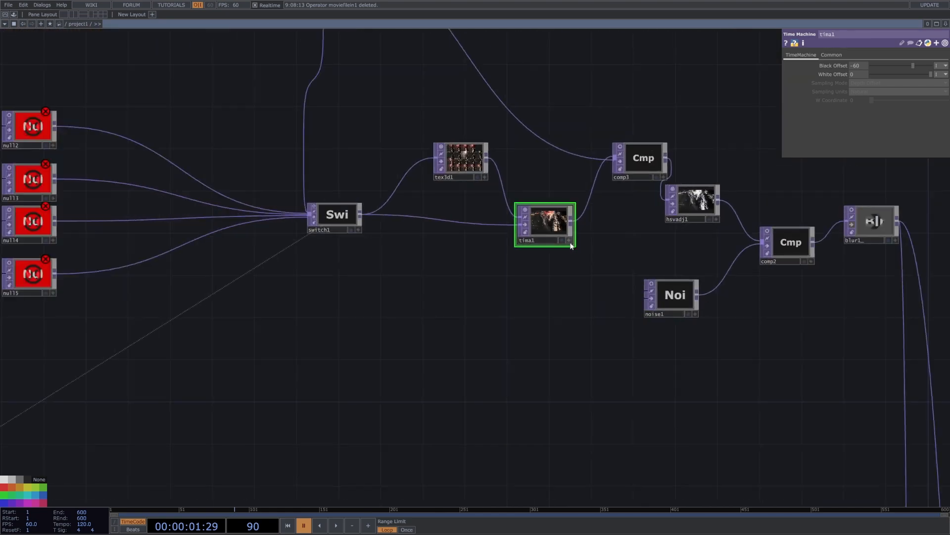
Step: Display tima1 in the background and connect a pasted Movie File In TOP with the banana image to null2
left_click(562, 241)
scroll(337, 272, "up", 3)
left_click_drag(341, 252, 520, 372)
scroll(455, 350, "down", 3)
right_click(294, 241)
left_click(334, 144)
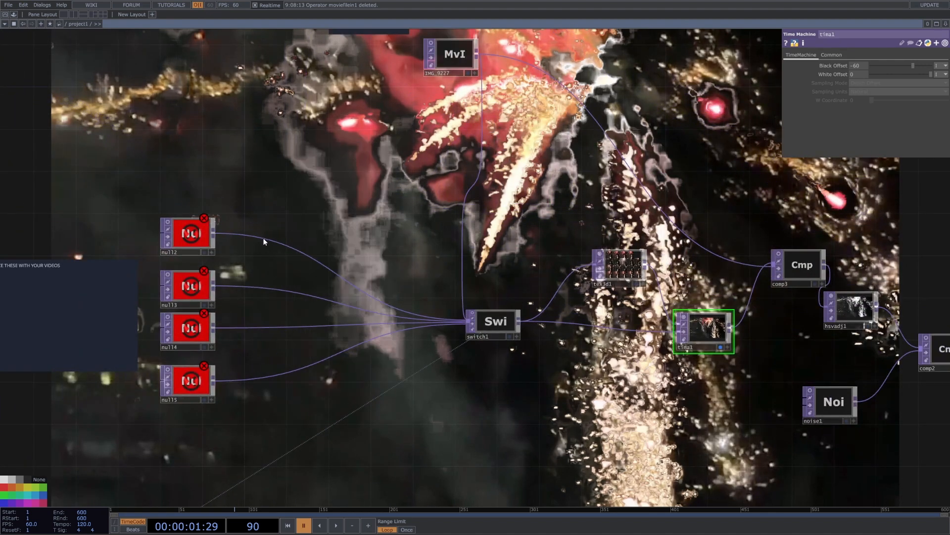
key("ctrl+v")
left_click(87, 188)
left_click_drag(120, 191, 163, 233)
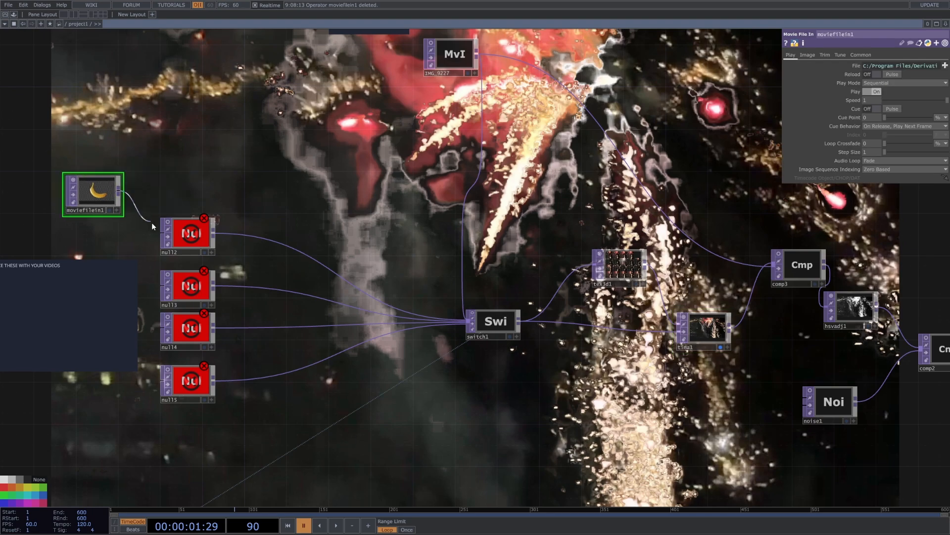
Step: Play the timeline and vary the Index of switch1 around 1.55 to preview switching between the fireworks and banana clips
left_click(494, 322)
left_click_drag(873, 67, 871, 67)
key("space")
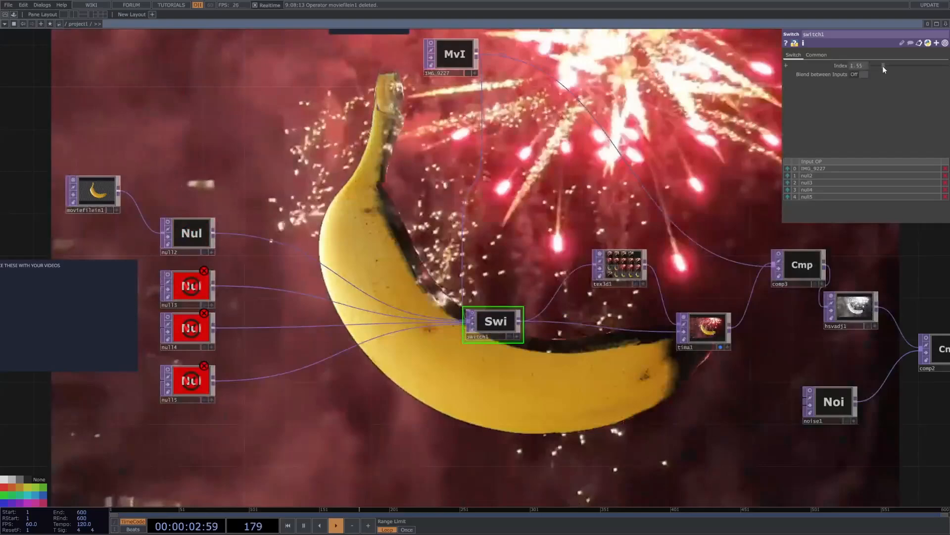
mouse_move(883, 67)
left_mouse_down()
mouse_move(853, 67)
mouse_move(865, 66)
left_mouse_up()
Step: Undo the Index change and the connection to null2, and delete the banana Movie File In TOP
key("ctrl+z")
key("ctrl+z")
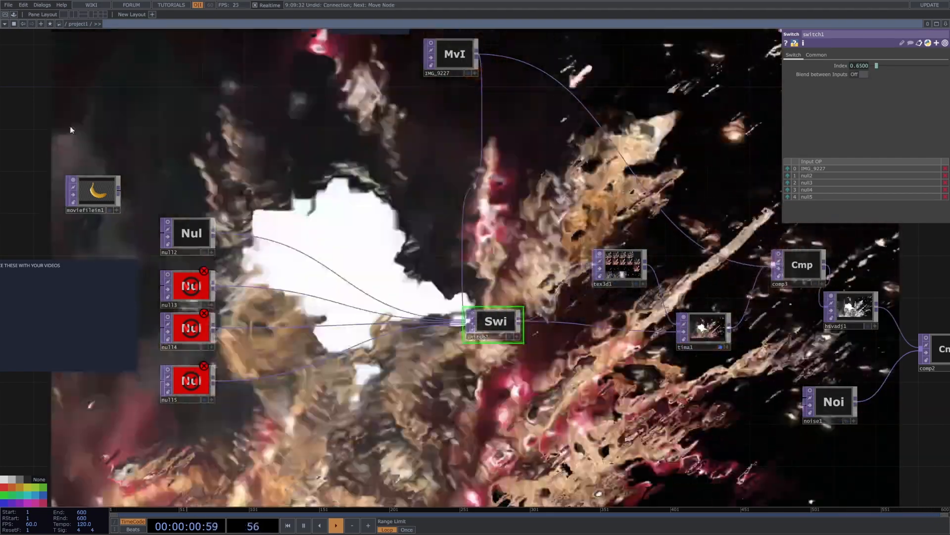
left_click(94, 192)
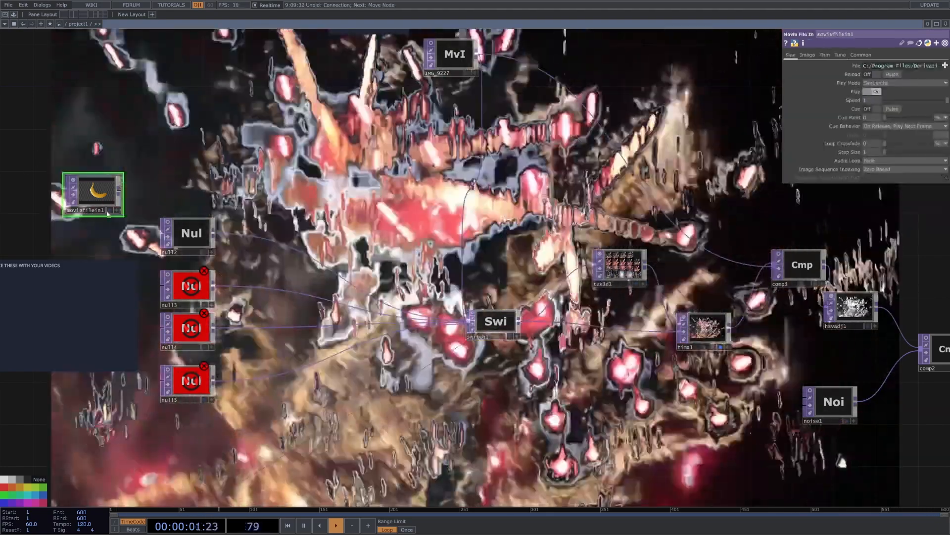
key("Delete")
Step: Turn off the background display of tima1 and pause the timeline playback
left_click(721, 348)
left_click_drag(806, 331, 797, 334)
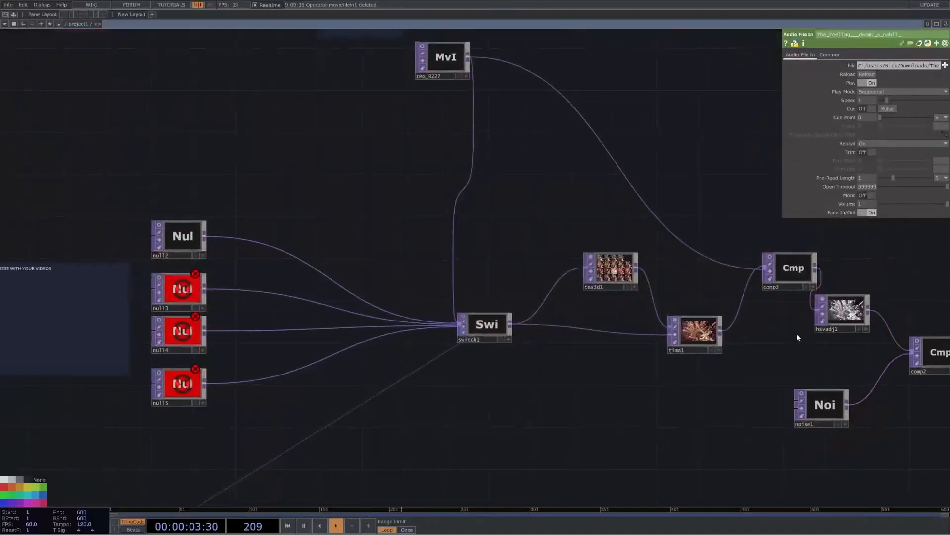
left_click_drag(713, 225, 659, 234)
key("space")
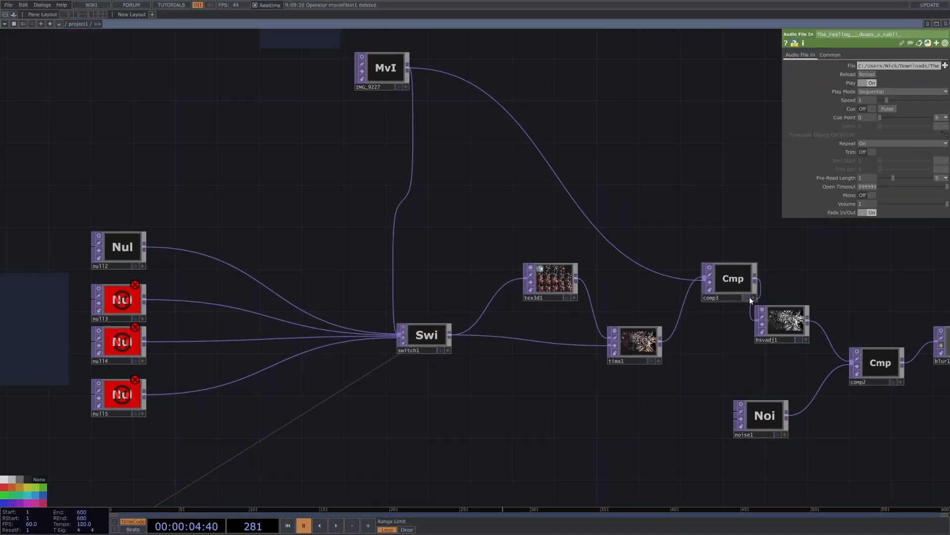
Step: Reposition comp3, tima1 and tex3d1 so they are spaced out between switch1 and hsvadj1
left_click_drag(718, 289, 707, 300)
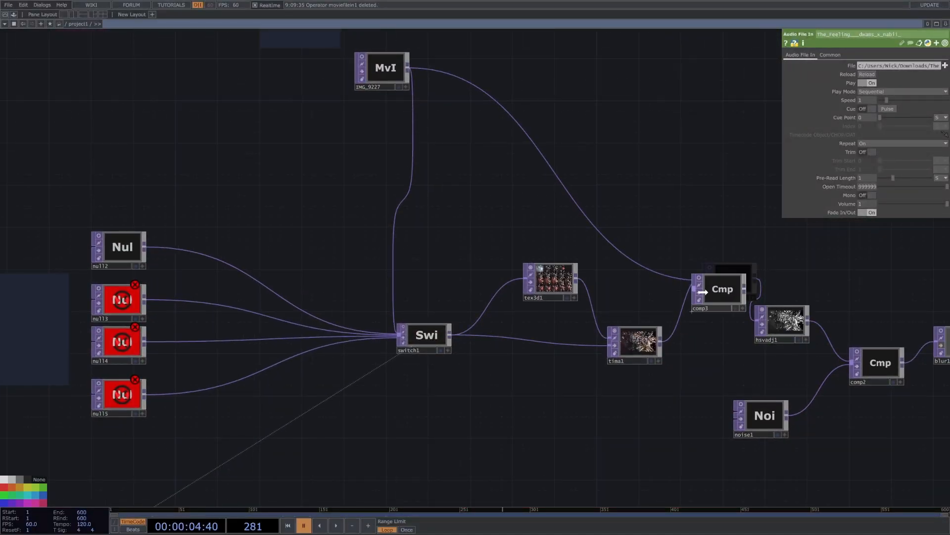
left_click_drag(659, 347, 637, 357)
left_click_drag(574, 296, 532, 296)
left_click_drag(716, 292, 695, 300)
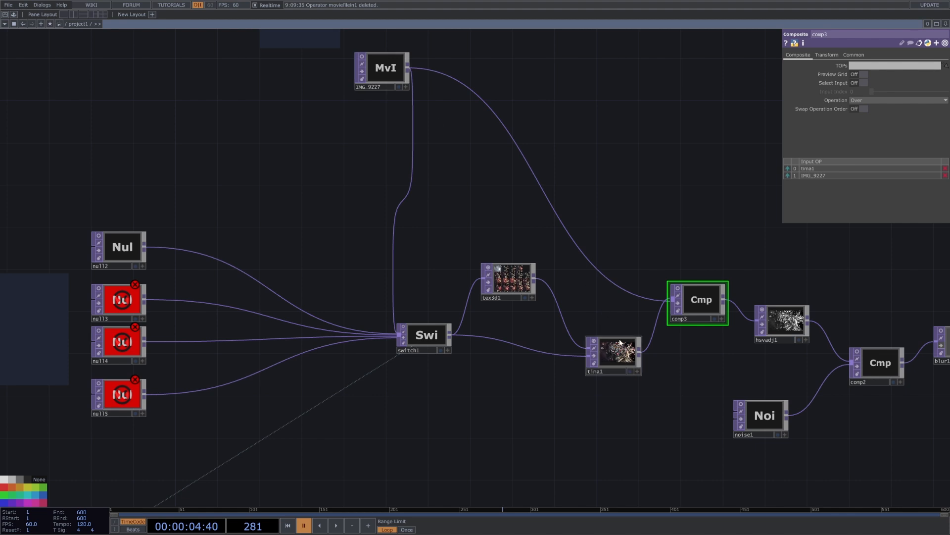
Step: Examine the tima1 output up close and turn on the viewer of comp3
scroll(619, 341, "up", 5)
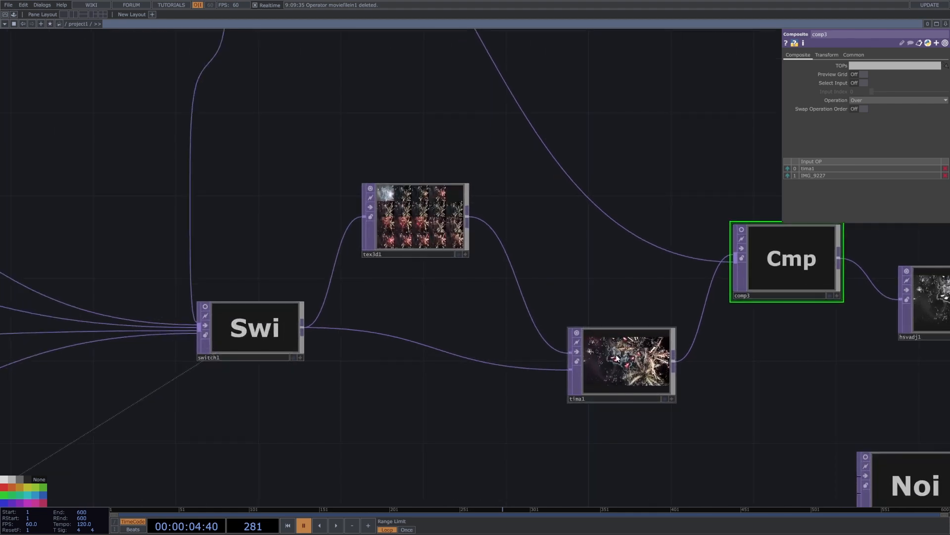
scroll(676, 414, "up", 3)
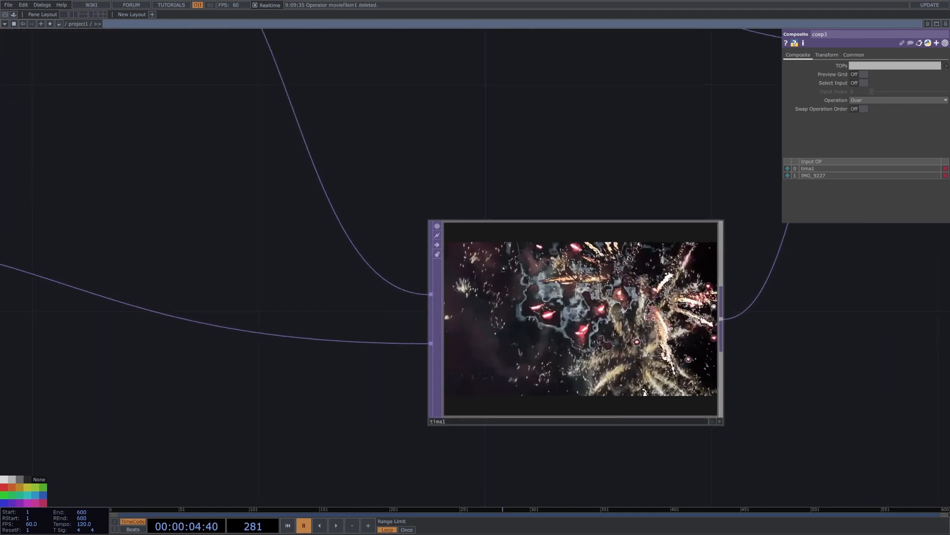
scroll(669, 365, "down", 5)
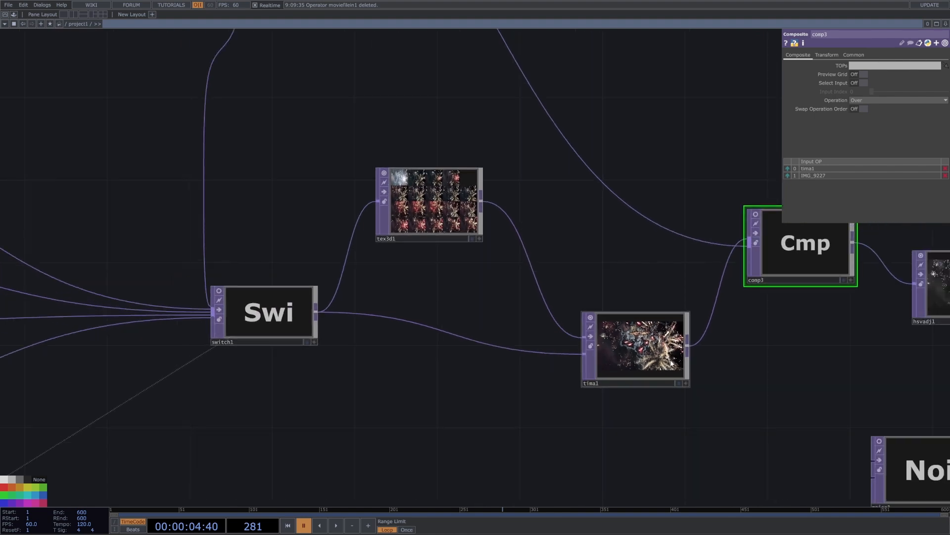
left_click_drag(884, 335, 839, 387)
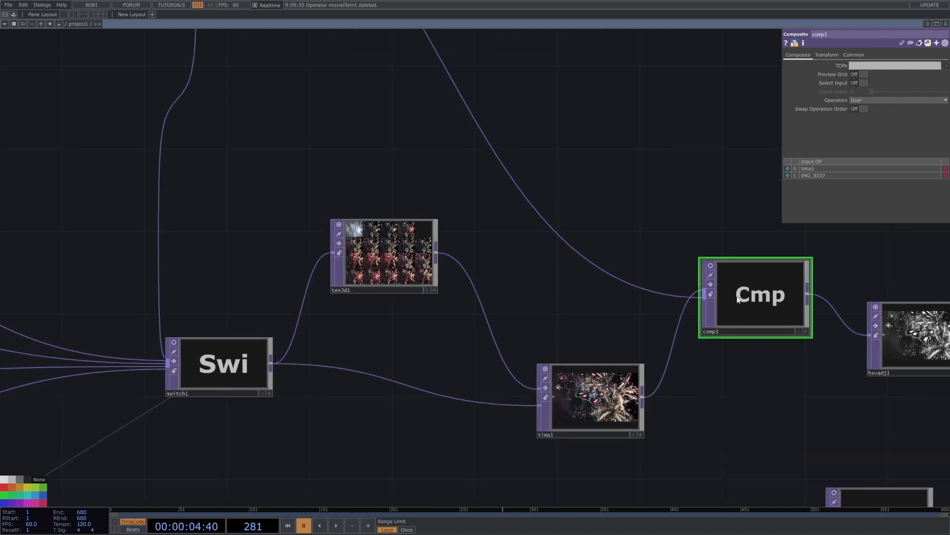
left_click(710, 266)
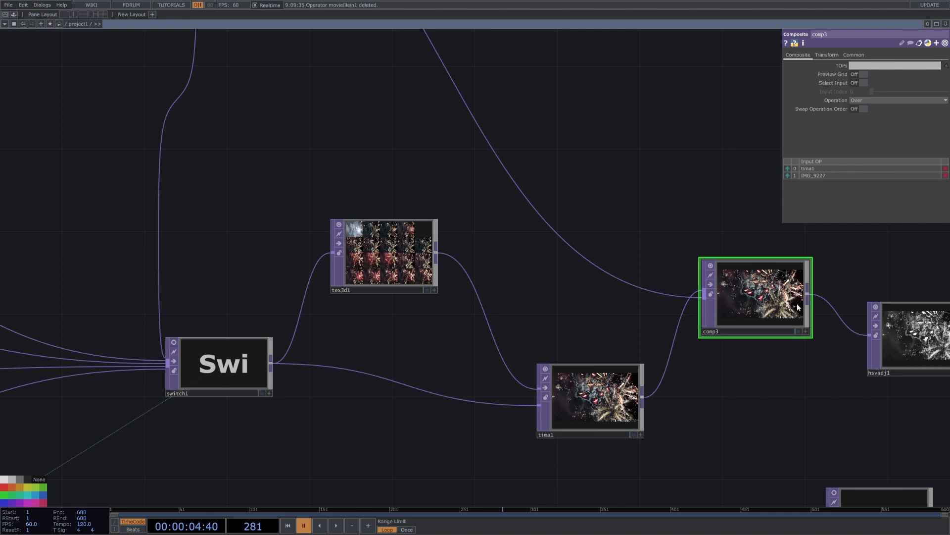
Step: Check the IMG_9227 base clip with a temporary background display, and examine how comp3 composites it with tima1
scroll(668, 346, "down", 5)
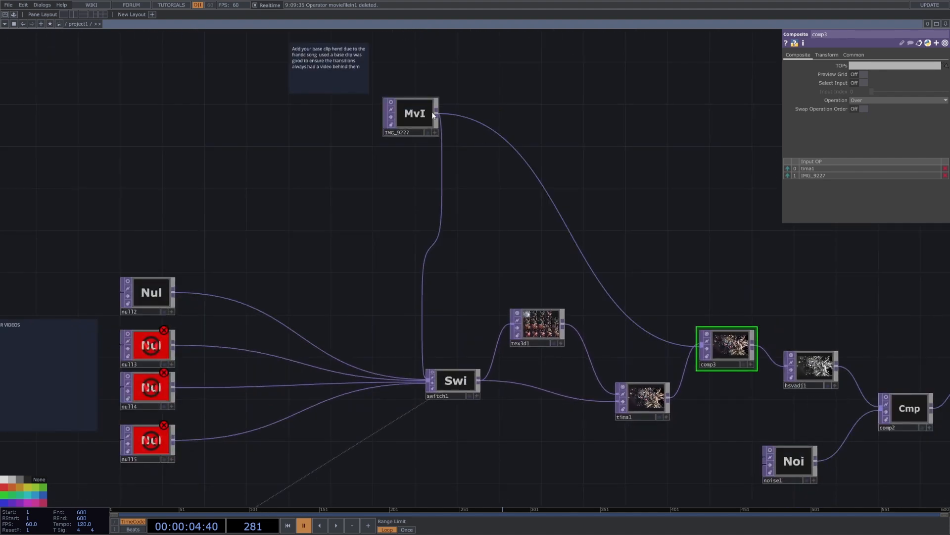
scroll(434, 154, "up", 5)
left_click(436, 155)
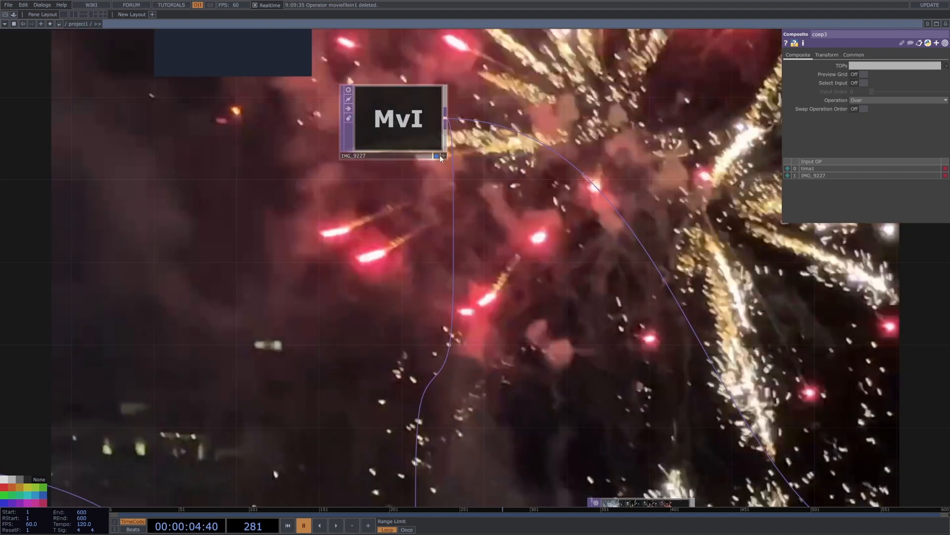
left_click(437, 156)
scroll(613, 228, "down", 5)
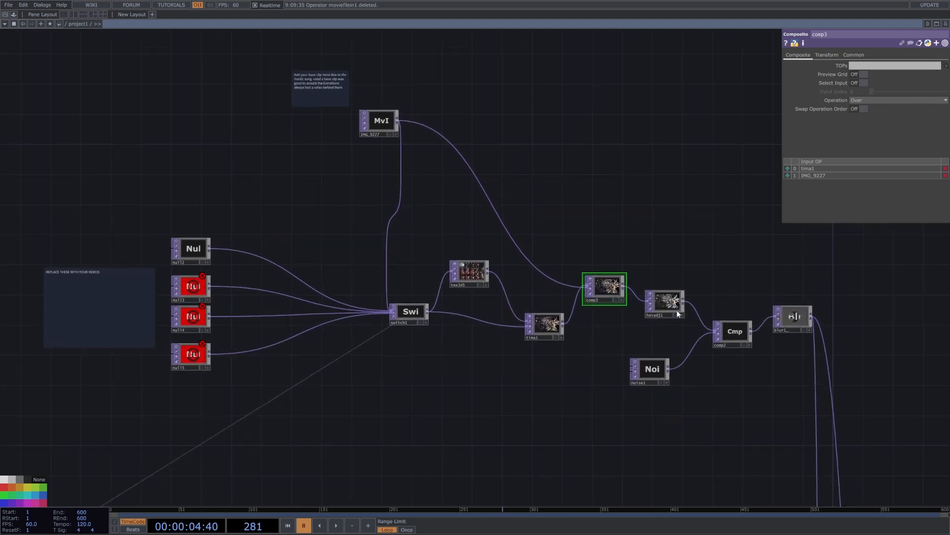
scroll(597, 283, "up", 3)
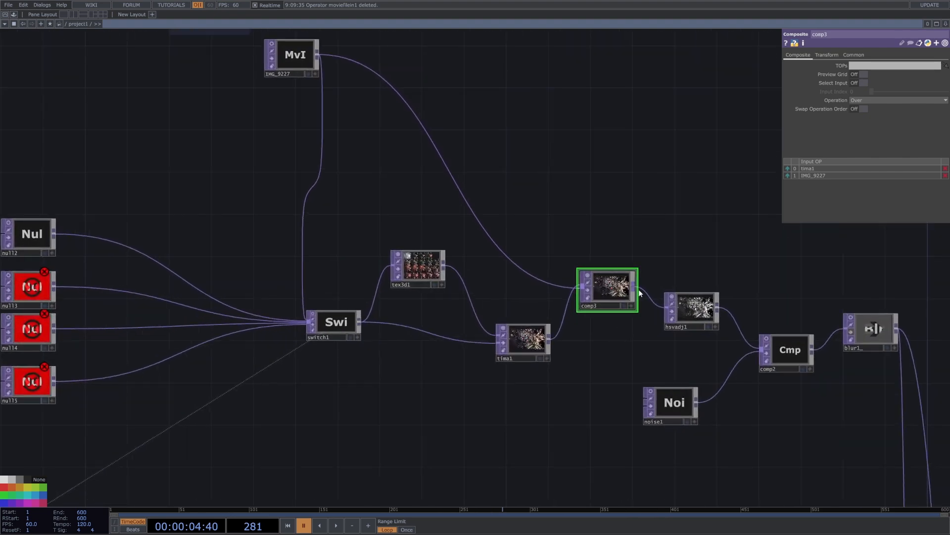
scroll(639, 293, "up", 3)
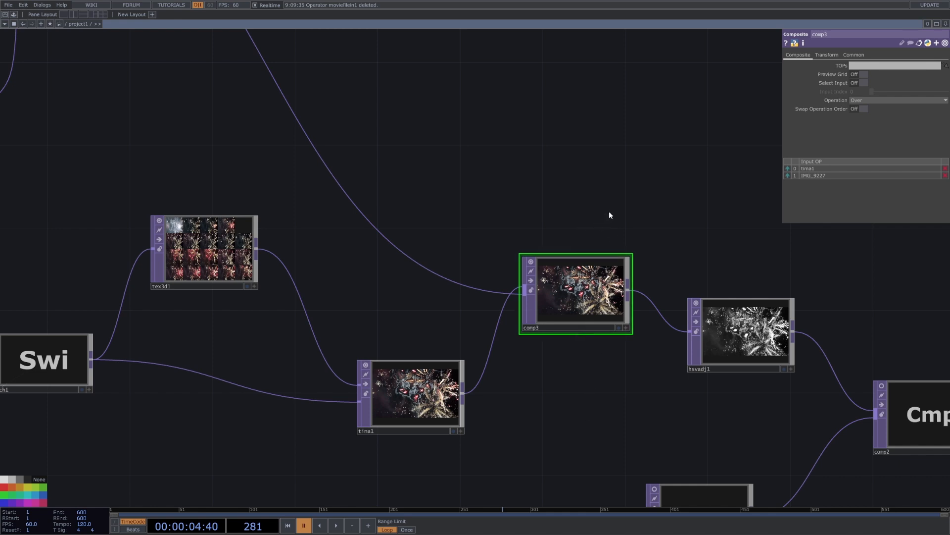
scroll(621, 252, "down", 3)
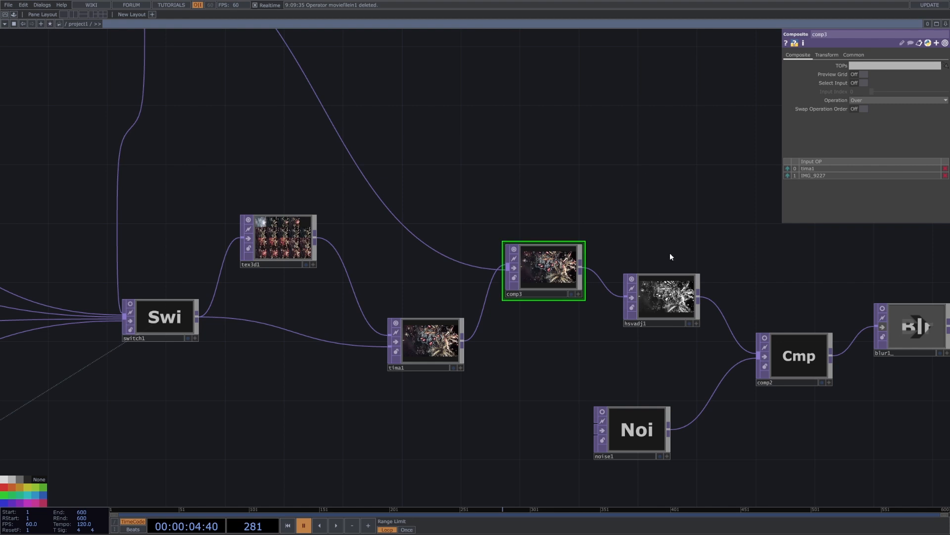
Step: Examine the hue and saturation settings of hsvadj1 and check its output with a temporary background display
left_click_drag(694, 265, 633, 266)
left_click(611, 295)
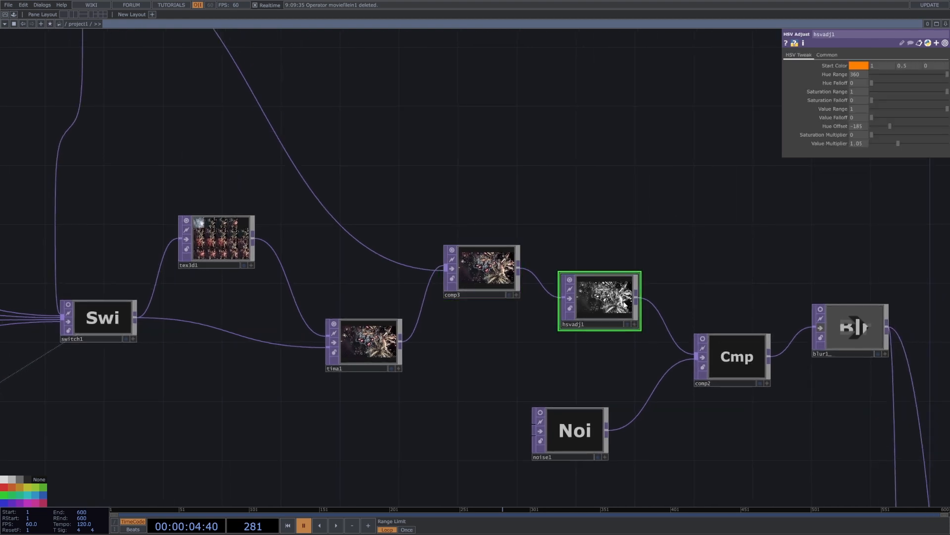
left_click(628, 324)
left_click(627, 324)
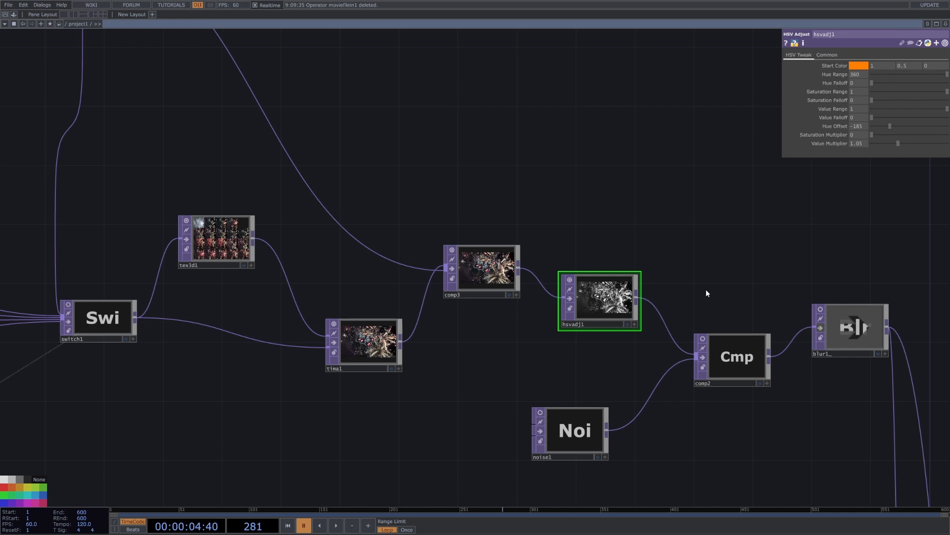
scroll(632, 323, "up", 5)
left_click_drag(700, 270, 621, 246)
scroll(621, 246, "down", 5)
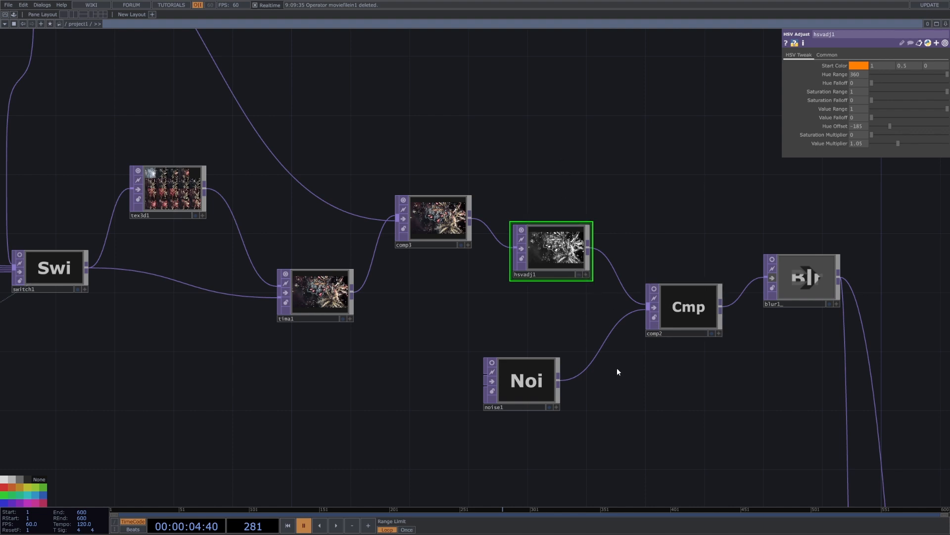
Step: Select noise1 and turn on the viewers of noise1 and comp2
left_click(502, 365)
left_click(492, 362)
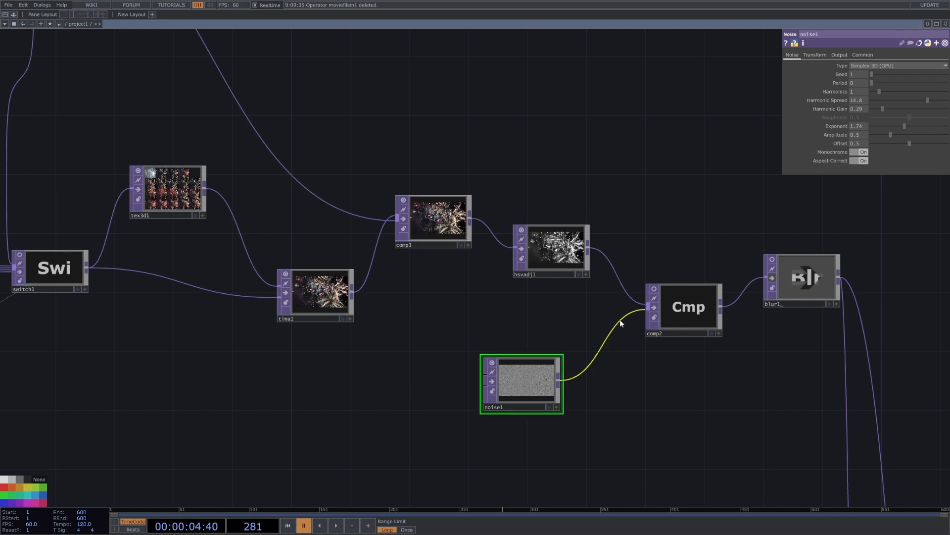
left_click(656, 291)
scroll(548, 449, "up", 3)
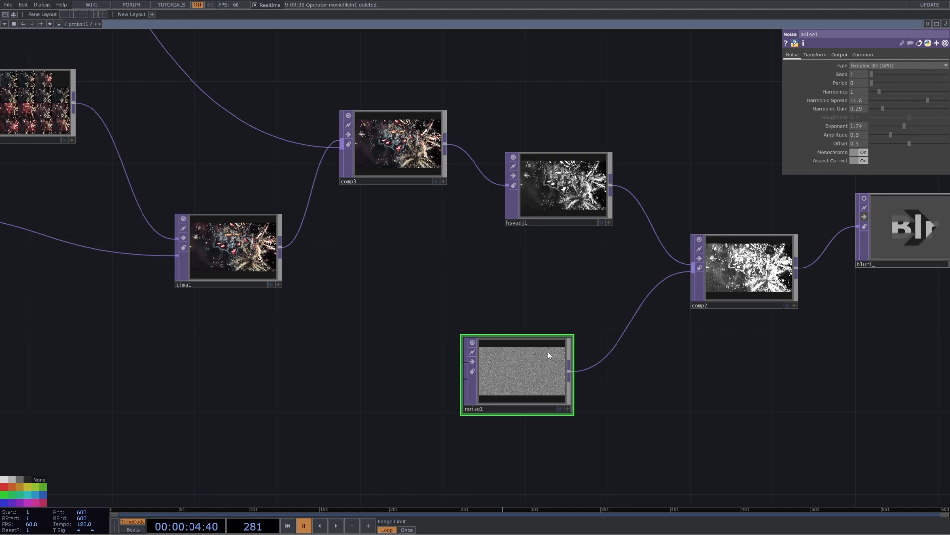
Step: Try feeding tima1 into noise1 and check the Output settings, removing the connection again
left_click_drag(280, 242, 477, 365)
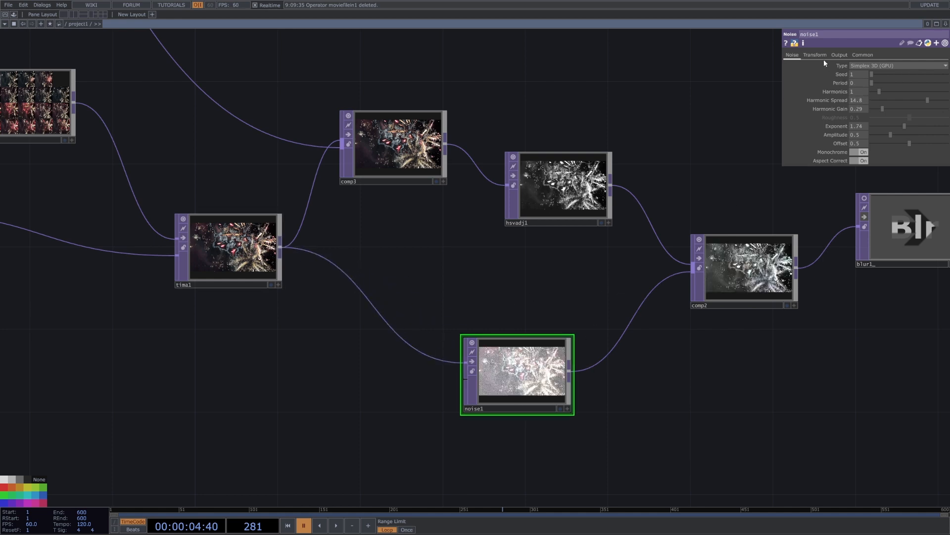
left_click(840, 54)
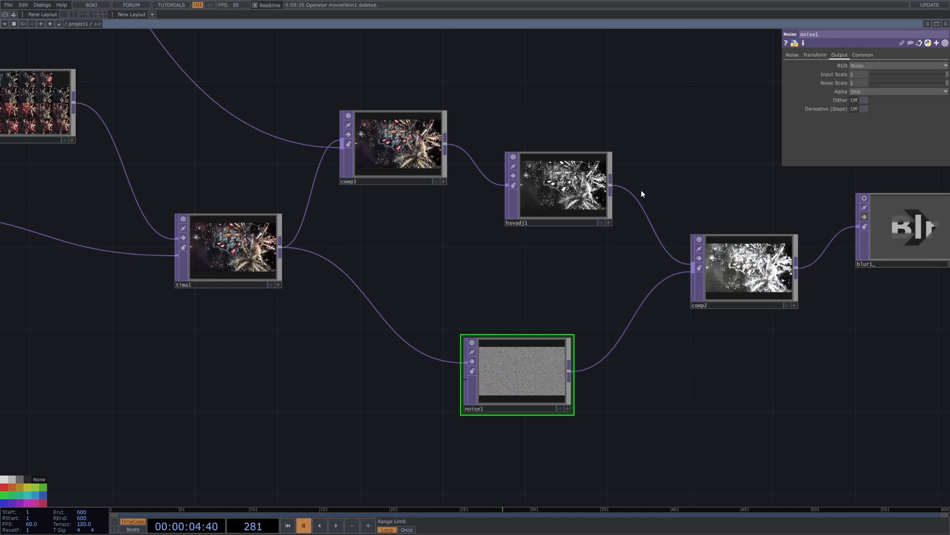
key("ctrl+z")
key("ctrl+z")
Step: Examine the resolution, transform and noise settings of noise1 and inspect its grain up close
left_click(863, 55)
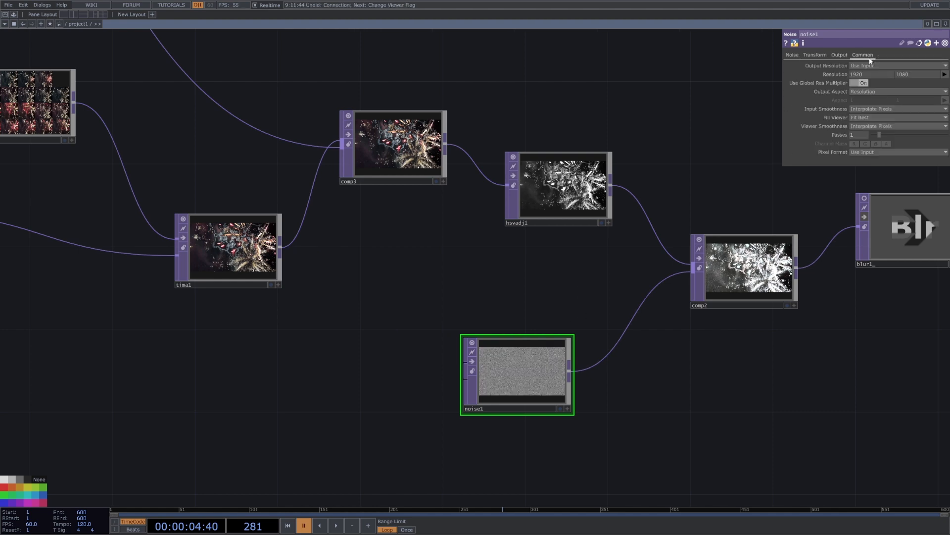
left_click(873, 76)
left_click(915, 76)
left_click(815, 55)
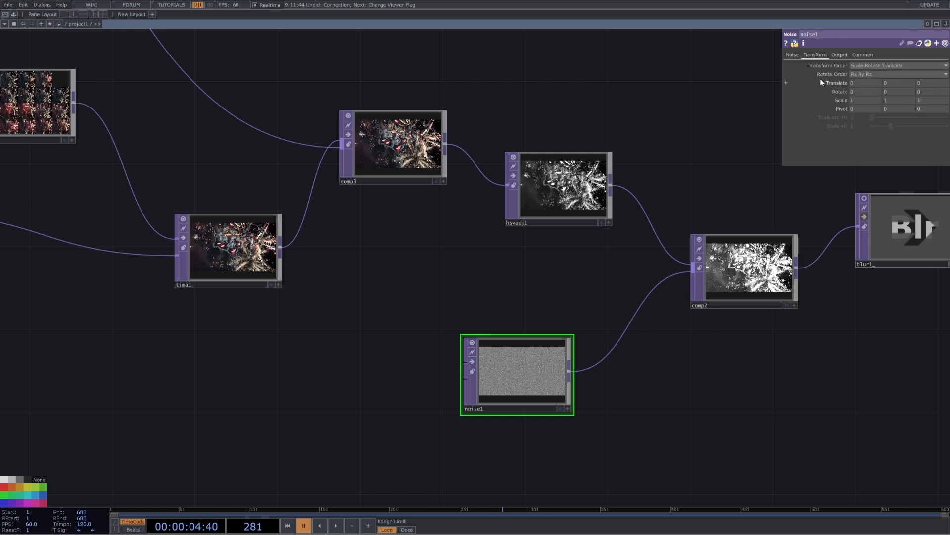
left_click(793, 55)
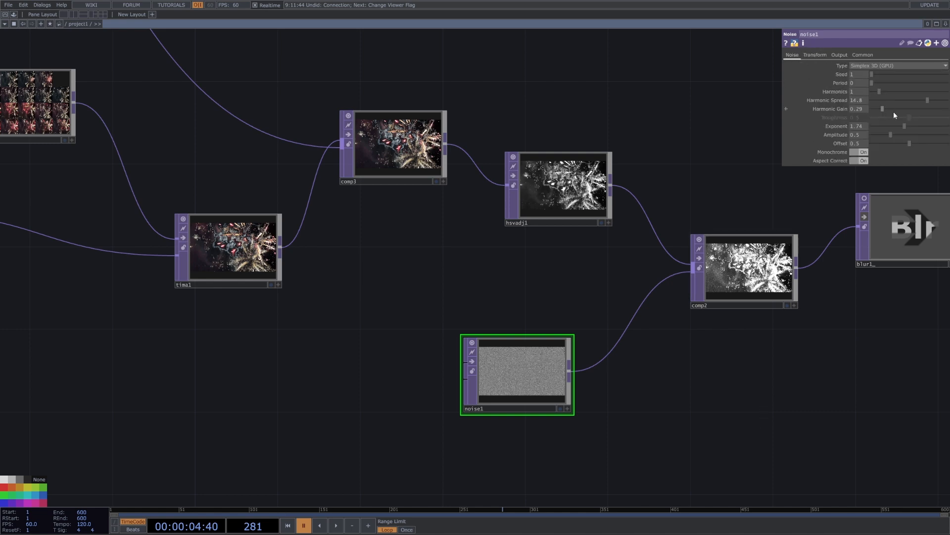
scroll(551, 349, "up", 4)
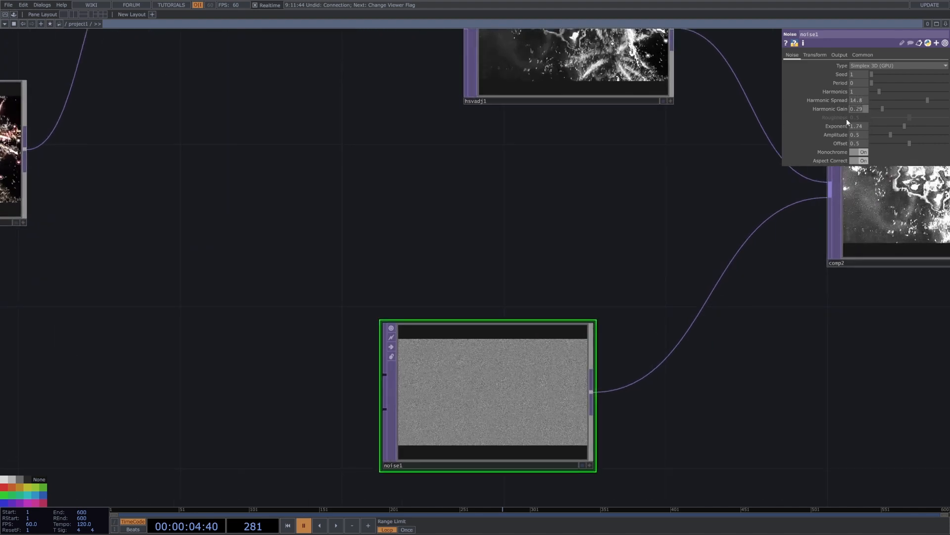
scroll(515, 392, "up", 4)
scroll(492, 354, "down", 7)
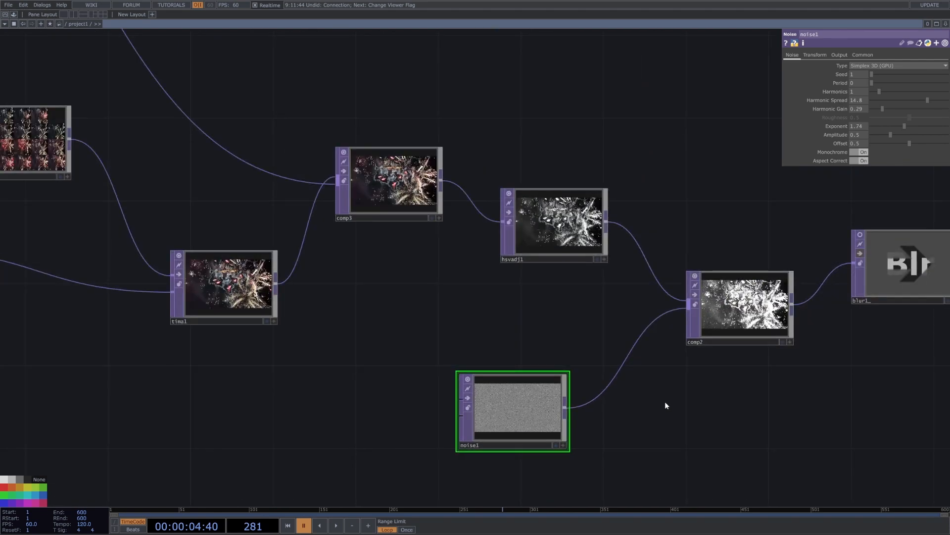
Step: Try inserting a Level operator with an opacity of 0.875 between noise1 and comp2
right_click(609, 385)
left_click(622, 374)
left_click(550, 394)
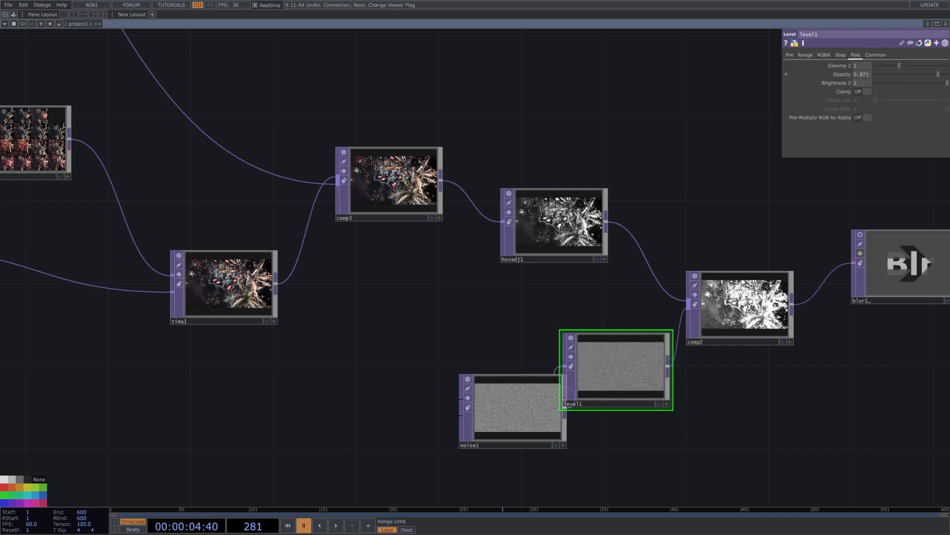
key("ctrl+z")
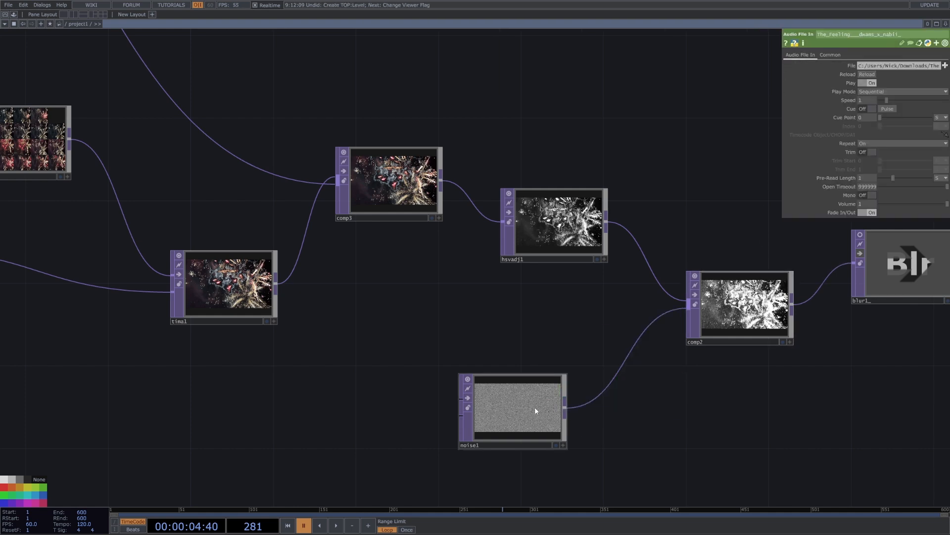
Step: Move noise1 further away from comp2 and animate its X translation with the expression absTime.seconds
left_click_drag(534, 406, 469, 405)
left_click(815, 55)
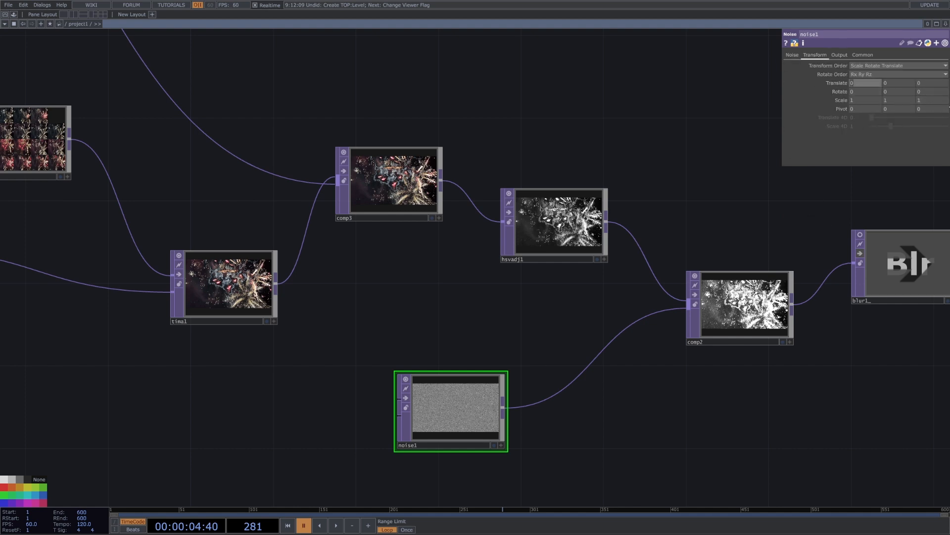
type("a")
type("bsTime.sec")
type("on")
key("Return")
Step: Play the timeline to check the moving noise up close and in comp2's output with a temporary background display, pausing when done
scroll(462, 257, "up", 10)
key("space")
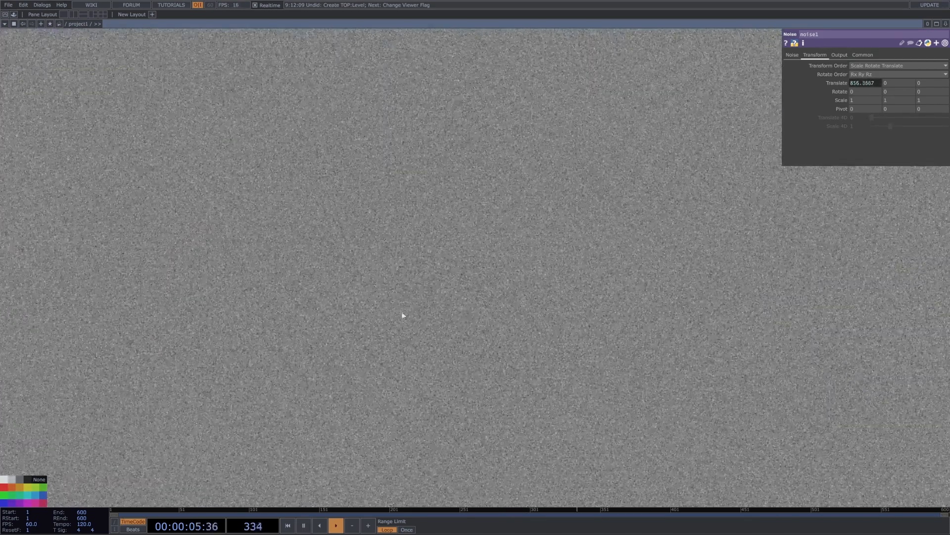
scroll(462, 283, "down", 10)
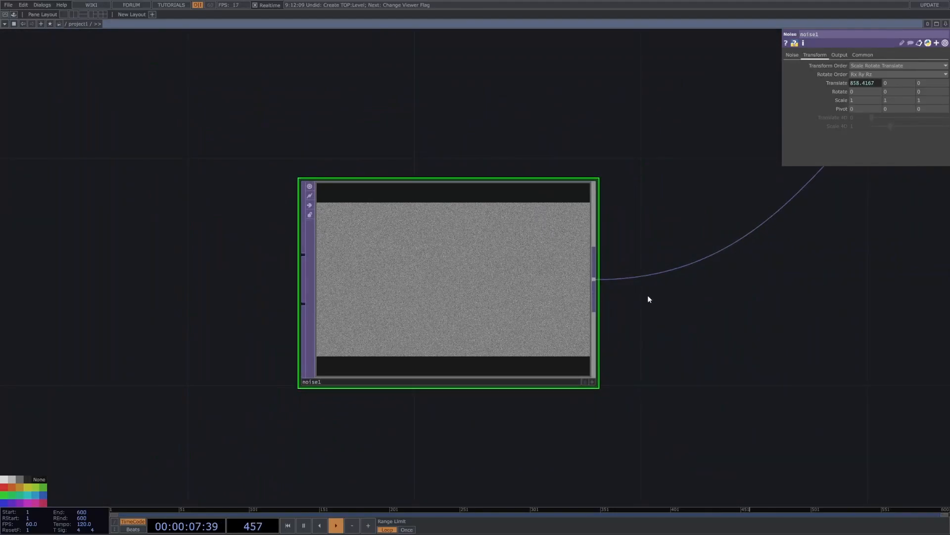
left_click_drag(650, 299, 275, 404)
scroll(275, 403, "down", 3)
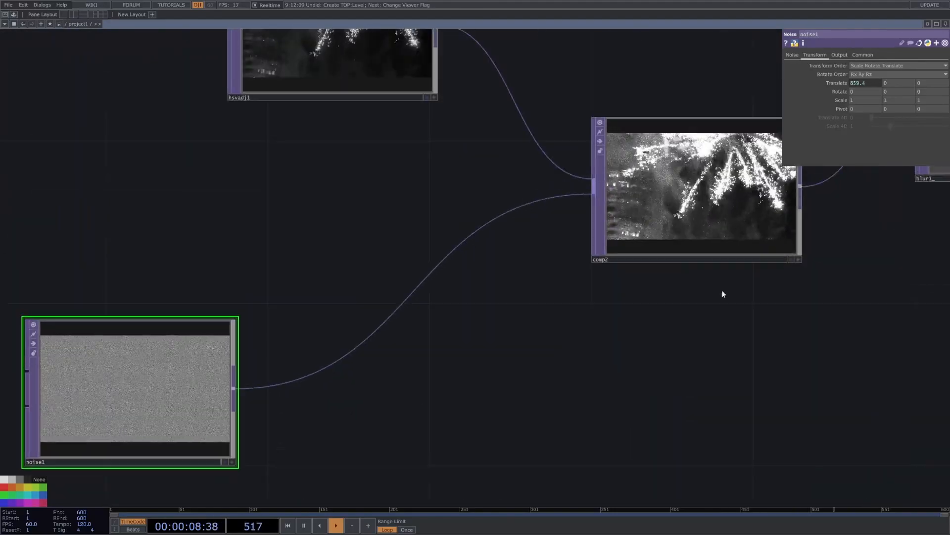
left_click(791, 259)
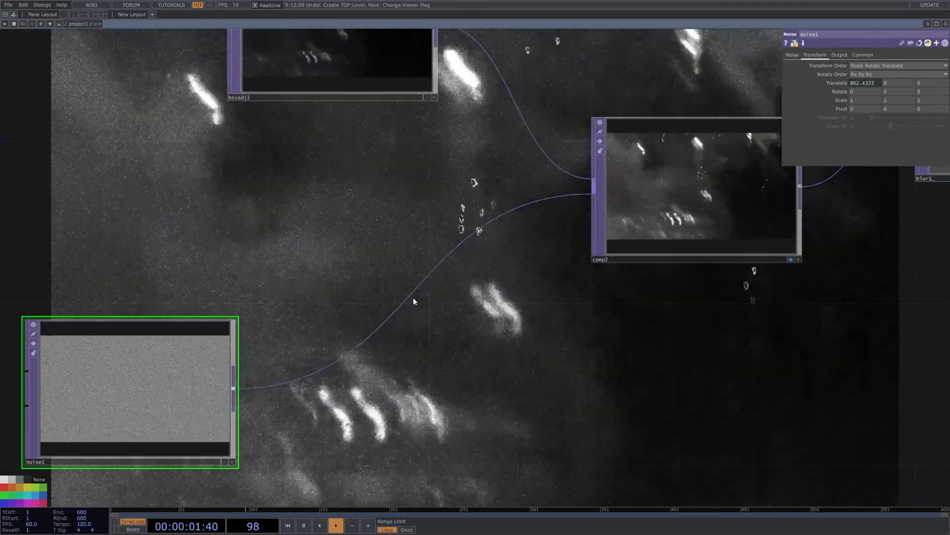
left_click(791, 259)
key("space")
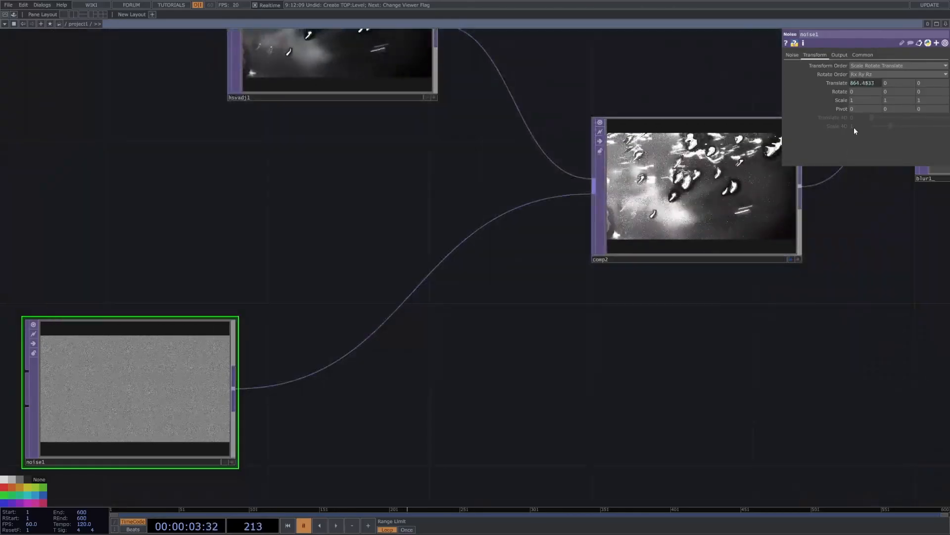
Step: Slow the noise1 animation to half speed by multiplying its absTime.seconds X translation, and turn off its viewer
left_click(869, 83)
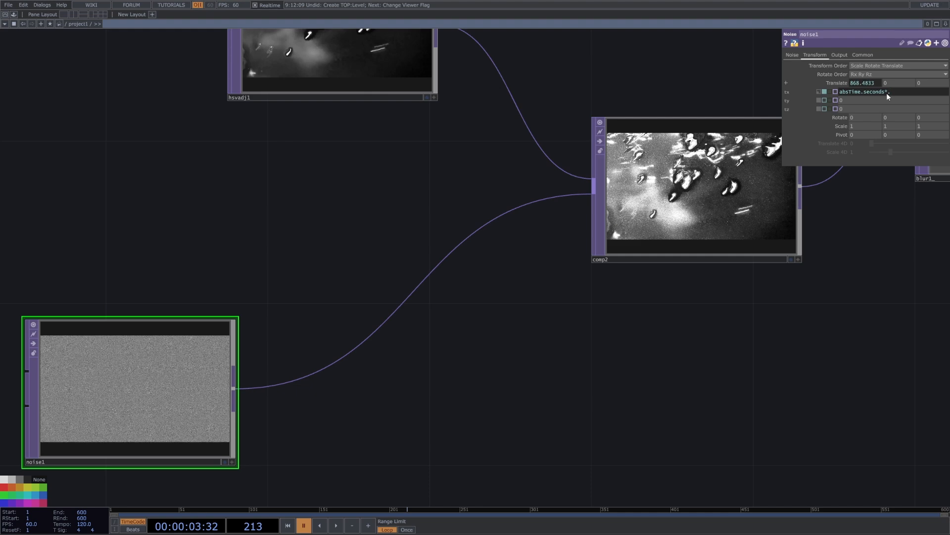
key("Return")
left_click(33, 325)
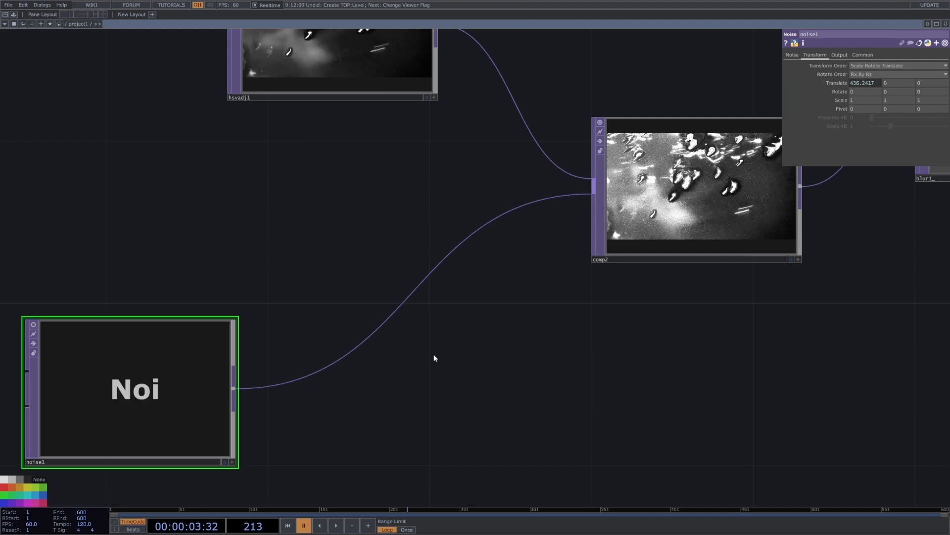
Step: Show comp2 in the background, preview the Dimmest operation on it and restore Divide
scroll(695, 427, "down", 5)
left_click(692, 282)
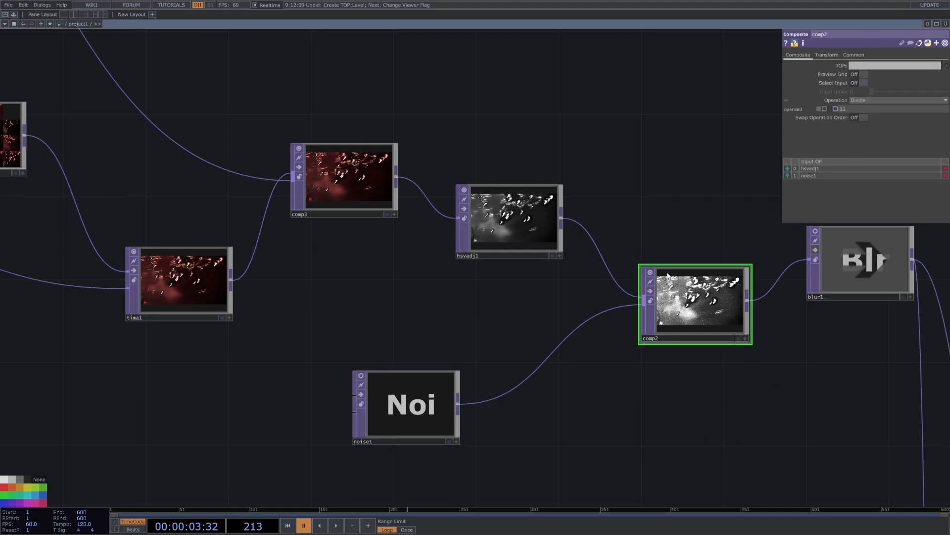
left_click(738, 338)
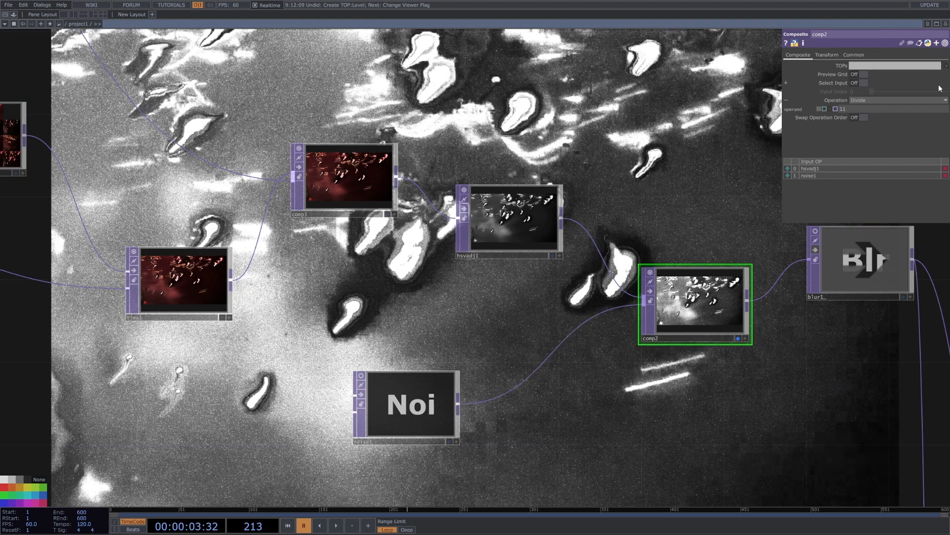
left_click(936, 100)
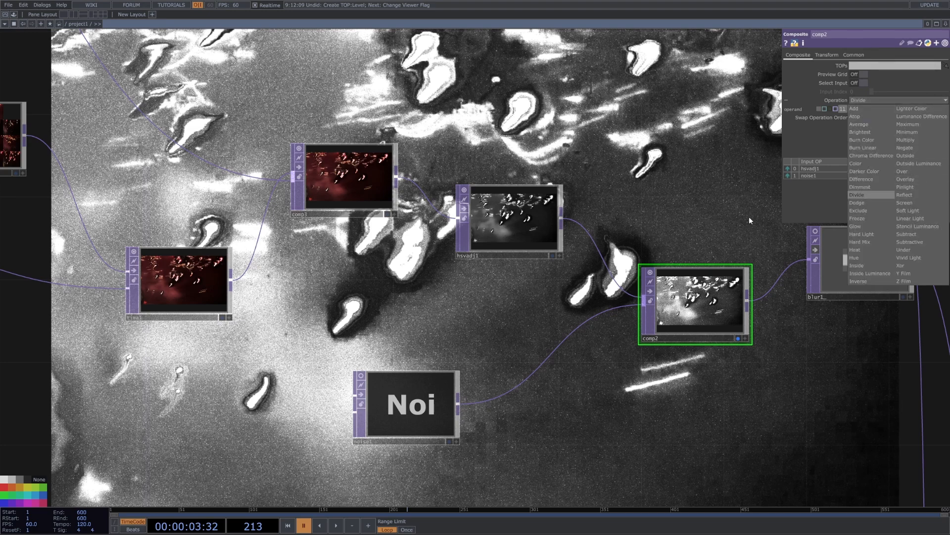
left_click(653, 207)
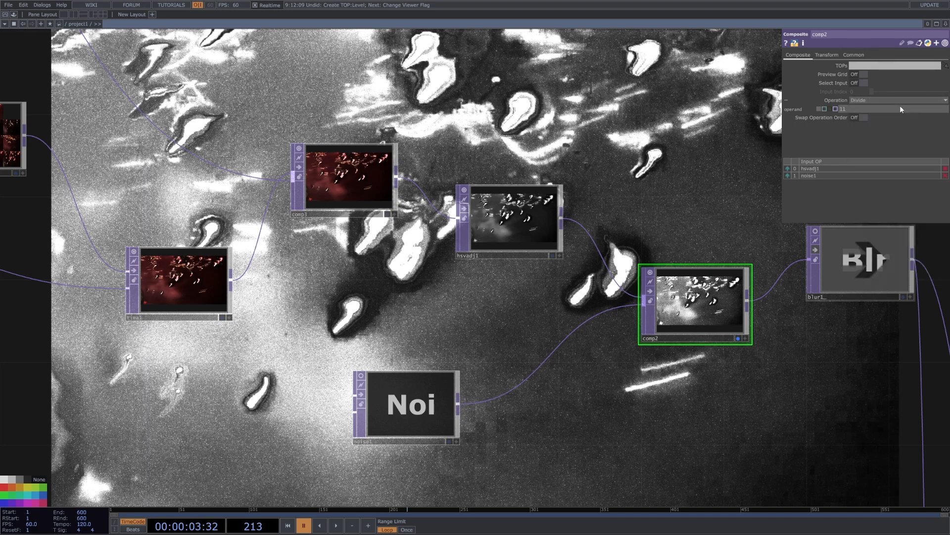
middle_click_drag(901, 109, 877, 109)
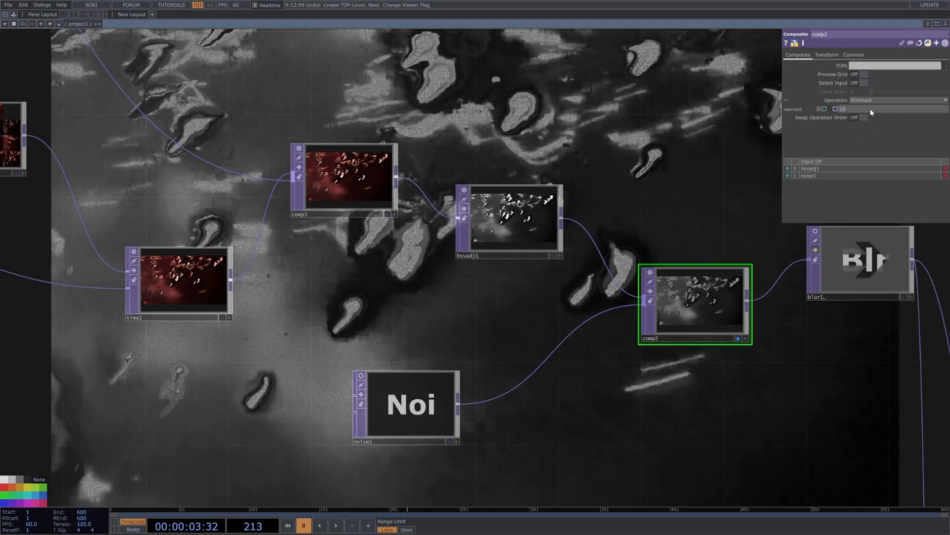
key("ctrl+z")
Step: Turn off the bypass of blur1_, comparing the bypassed and active states while briefly playing the timeline
left_click_drag(851, 366, 773, 395)
scroll(780, 383, "down", 3)
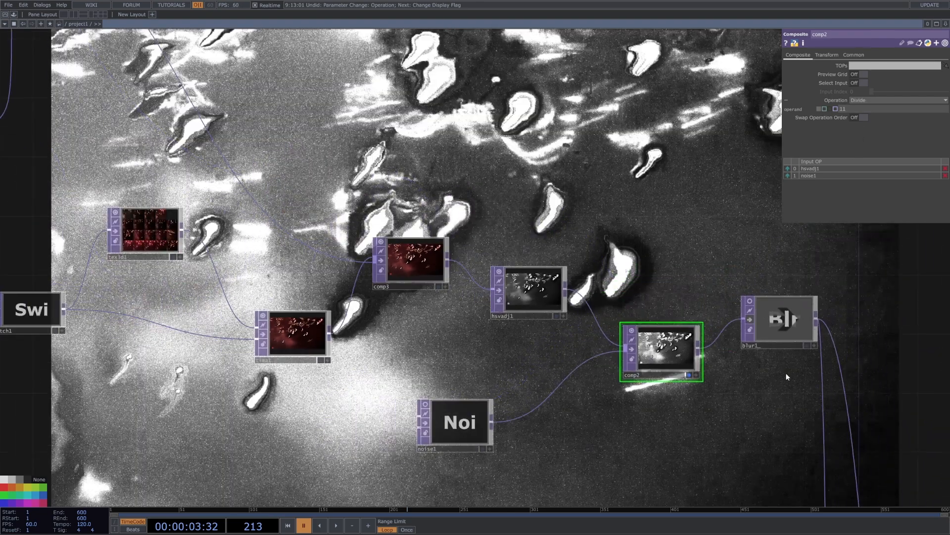
left_click(750, 319)
left_click_drag(901, 317, 810, 317)
key("space")
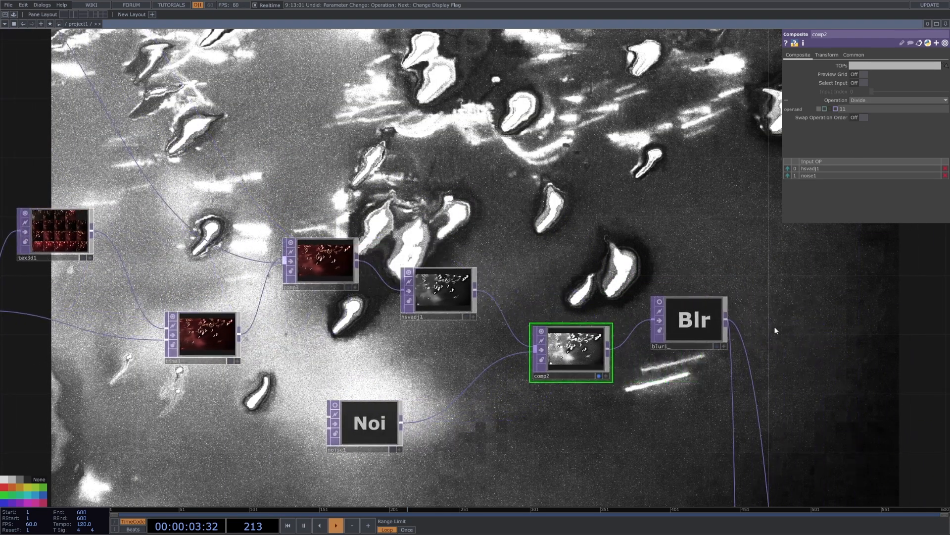
key("space")
left_click(660, 321)
key("space")
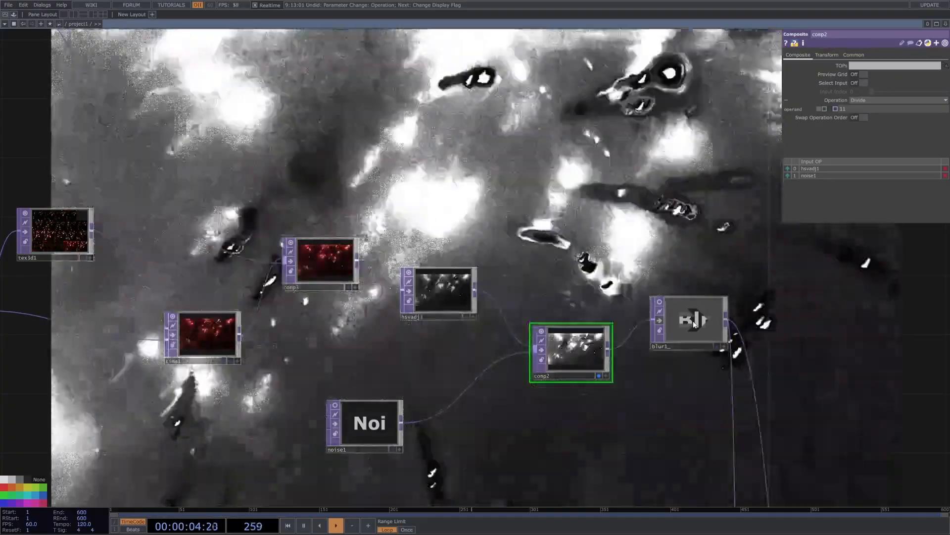
left_click(693, 324)
key("space")
left_click(660, 321)
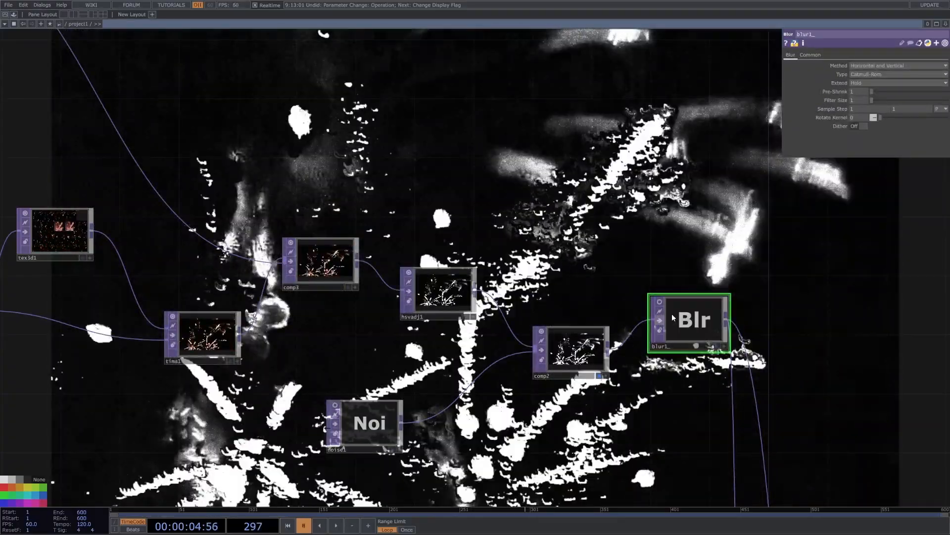
Step: Set the filter size of blur1_ to 21 and its pre-shrink to 5 during playback, then pause the timeline
key("space")
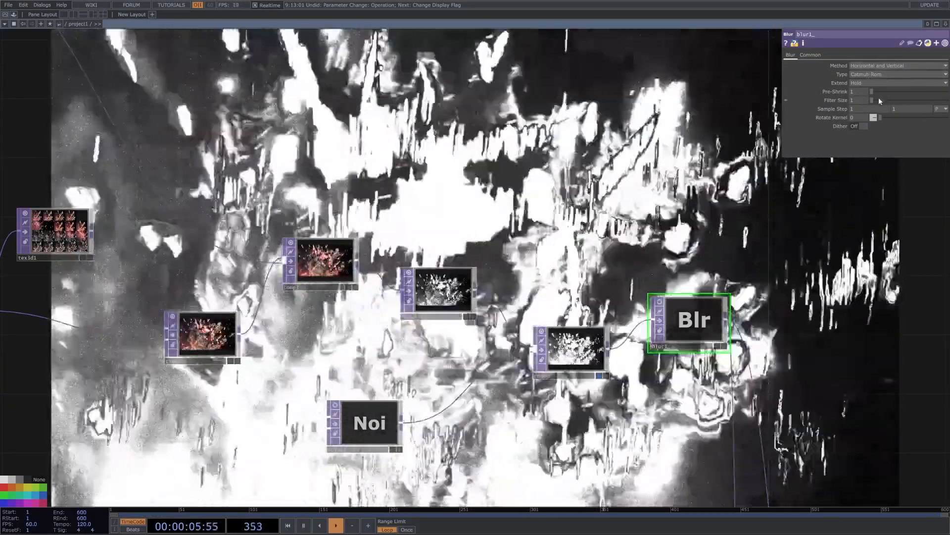
left_click_drag(878, 97, 921, 98)
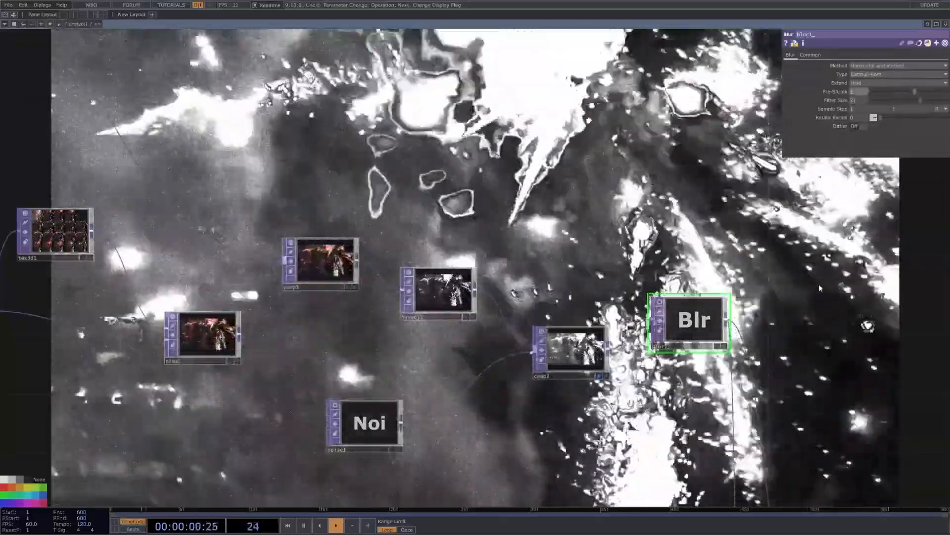
left_click_drag(639, 279, 318, 178)
scroll(319, 177, "down", 3)
key("space")
Step: Follow the output of blur1_ down to the tracking section and show the blobtrack1 parameters
scroll(318, 178, "down", 2)
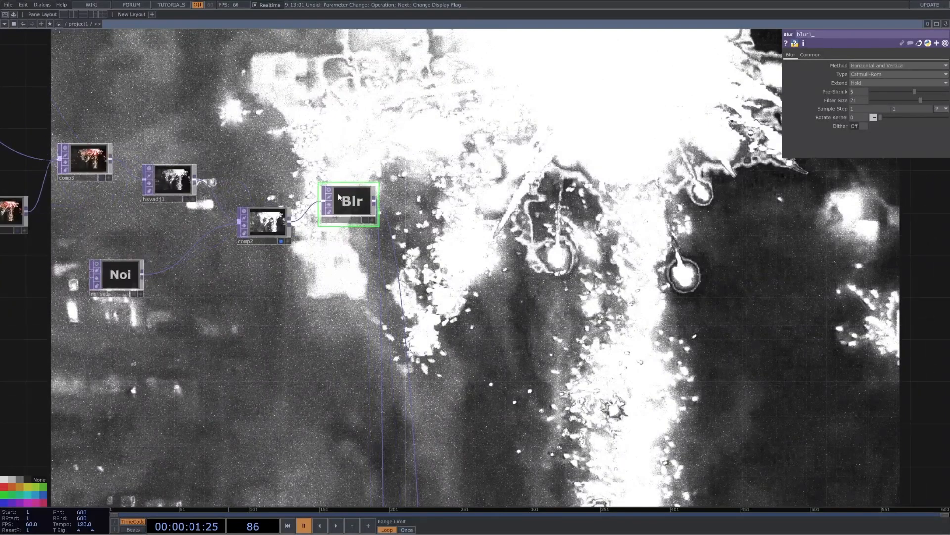
scroll(319, 177, "down", 4)
scroll(319, 178, "down", 1)
left_click_drag(414, 490, 447, 404)
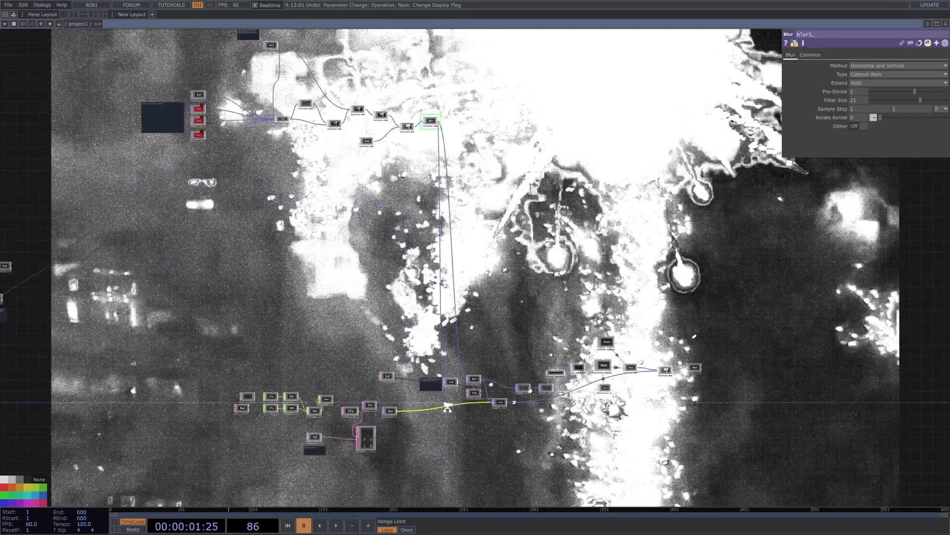
scroll(448, 404, "up", 6)
left_click(515, 342)
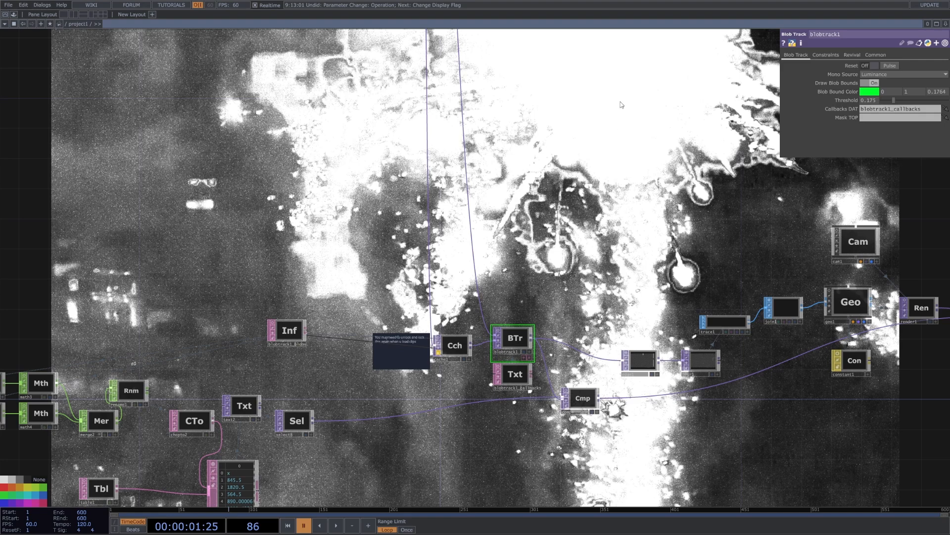
Step: Delete blur1_ from the video chain and turn off the background display of comp2
left_click_drag(619, 101, 624, 303)
scroll(626, 327, "down", 6)
scroll(539, 120, "up", 4)
left_click(493, 140)
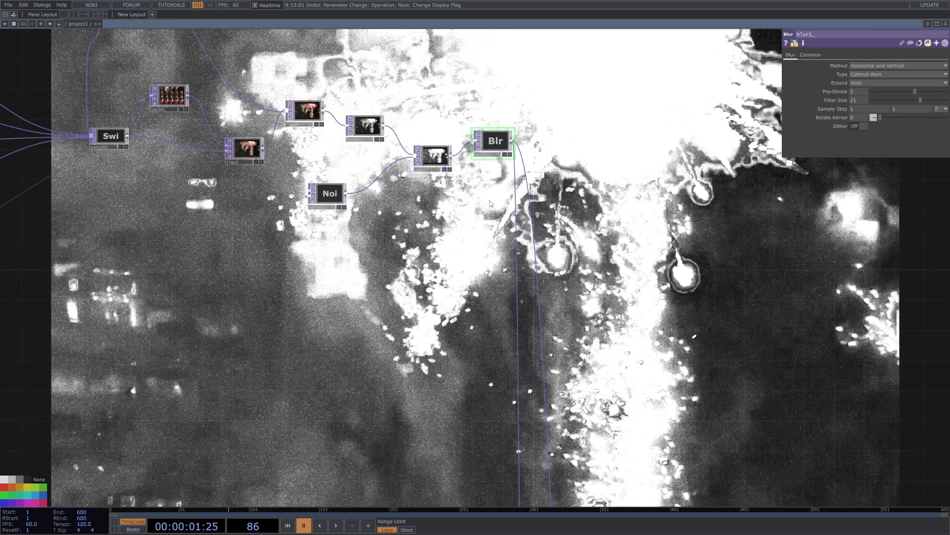
key("Delete")
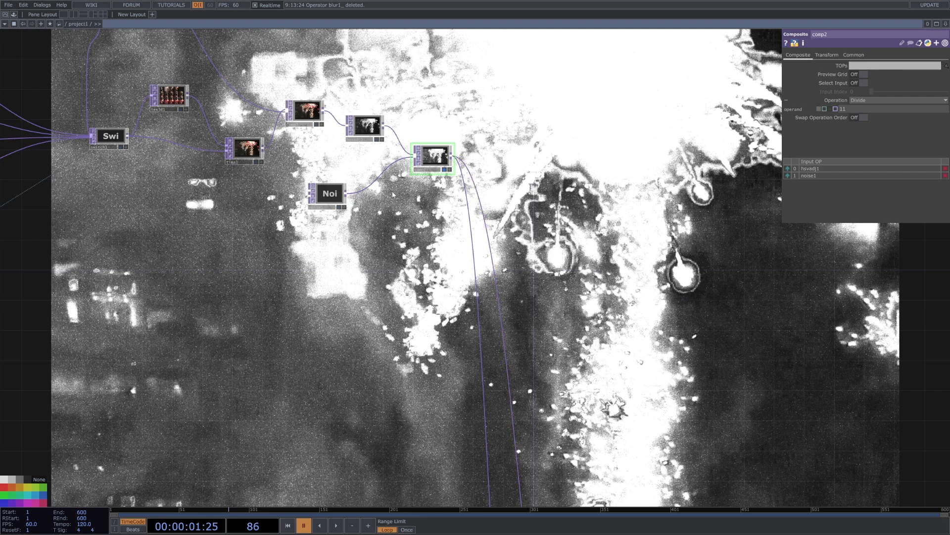
scroll(403, 183, "up", 4)
left_click(488, 155)
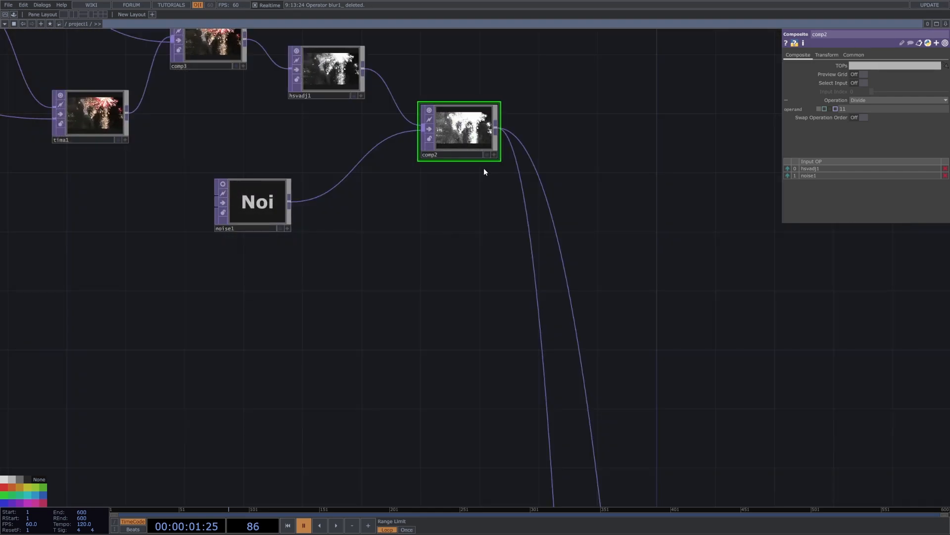
Step: Review the video chain from comp2 back to the clip inputs and show the parameters of switch1
scroll(505, 361, "down", 4)
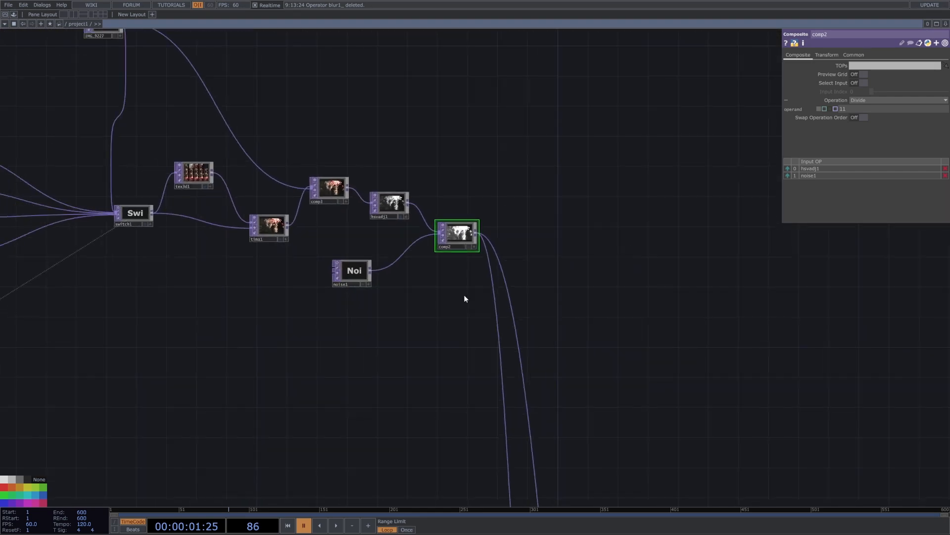
scroll(501, 210, "down", 4)
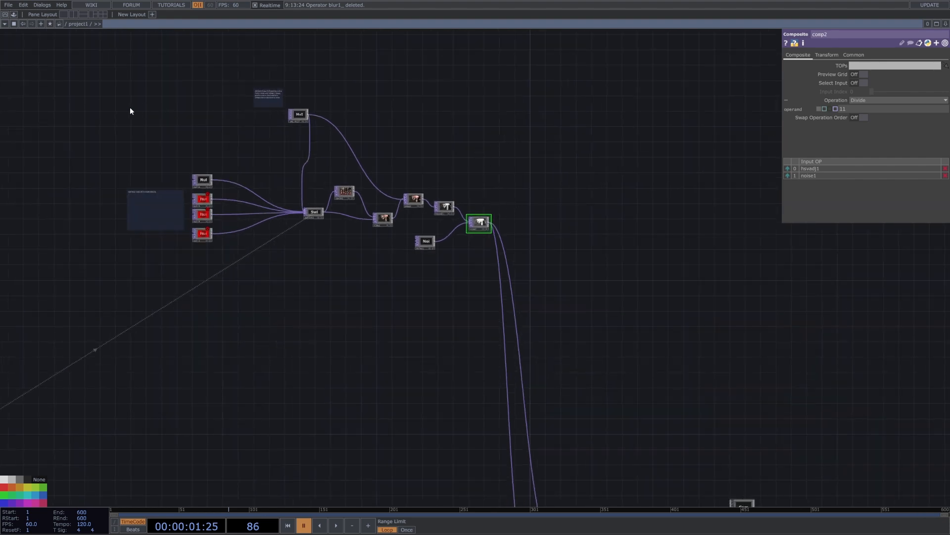
scroll(514, 240, "up", 5)
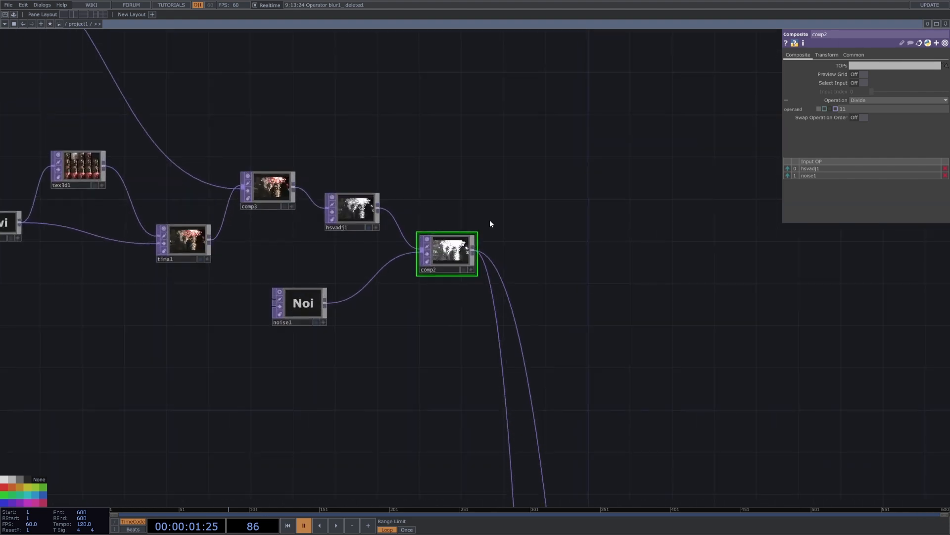
scroll(332, 342, "down", 4)
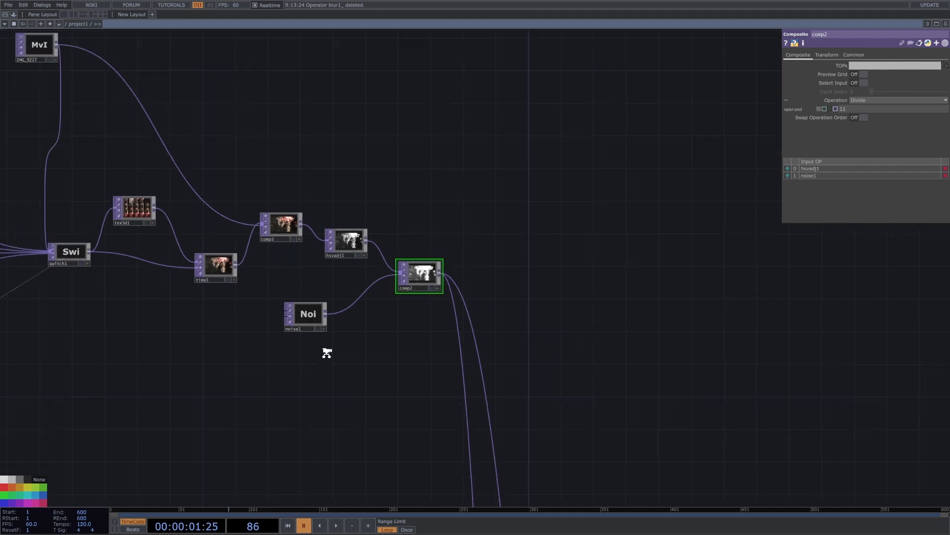
left_click_drag(107, 352, 209, 347)
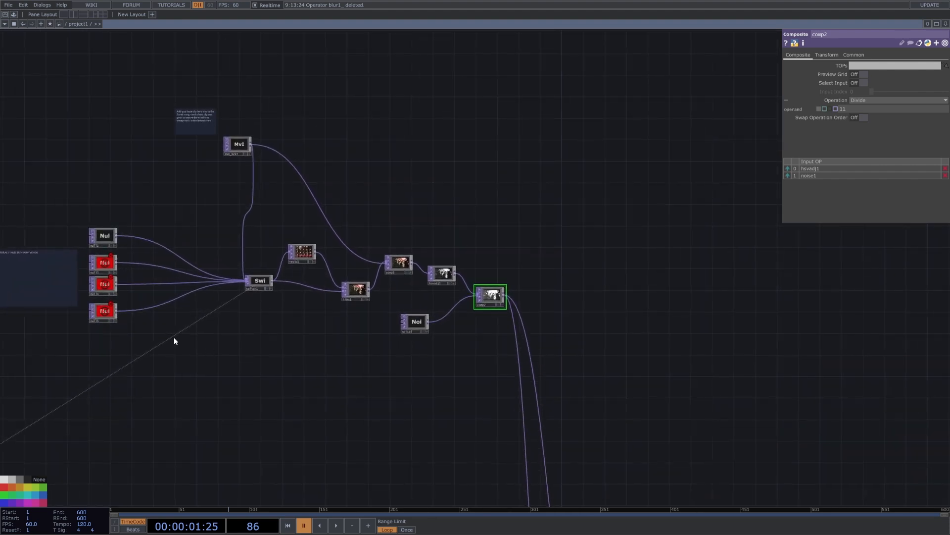
left_click(261, 283)
Step: Follow the index link of switch1 to the audio section and show the parameters of the Audio File In operator
scroll(261, 336, "down", 2)
left_click_drag(435, 362, 694, 314)
left_click_drag(385, 437, 630, 333)
scroll(327, 375, "up", 4)
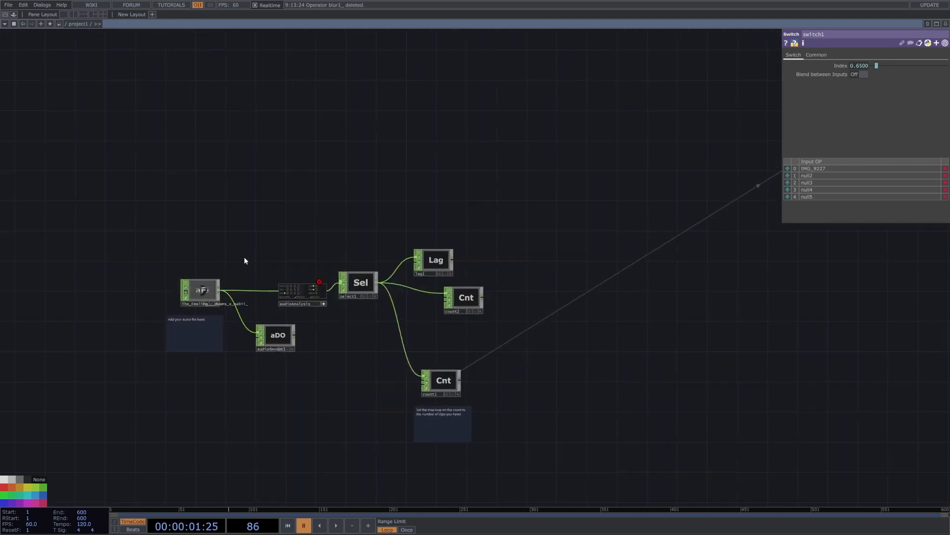
scroll(211, 283, "up", 3)
left_click(208, 310)
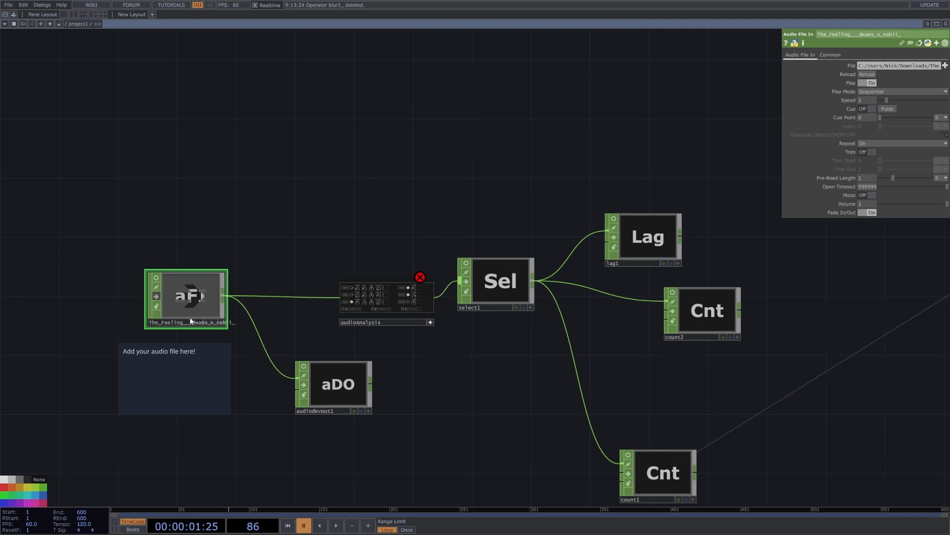
Step: Add an Audio Device In operator above the audio file input as an alternative source, and delete it again
scroll(190, 320, "up", 3)
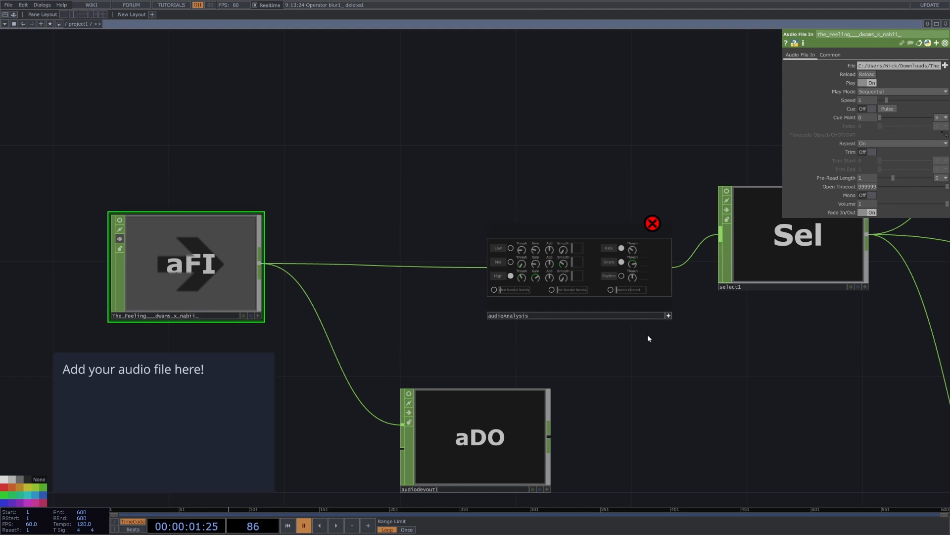
right_click(211, 167)
left_click(221, 87)
left_click(107, 64)
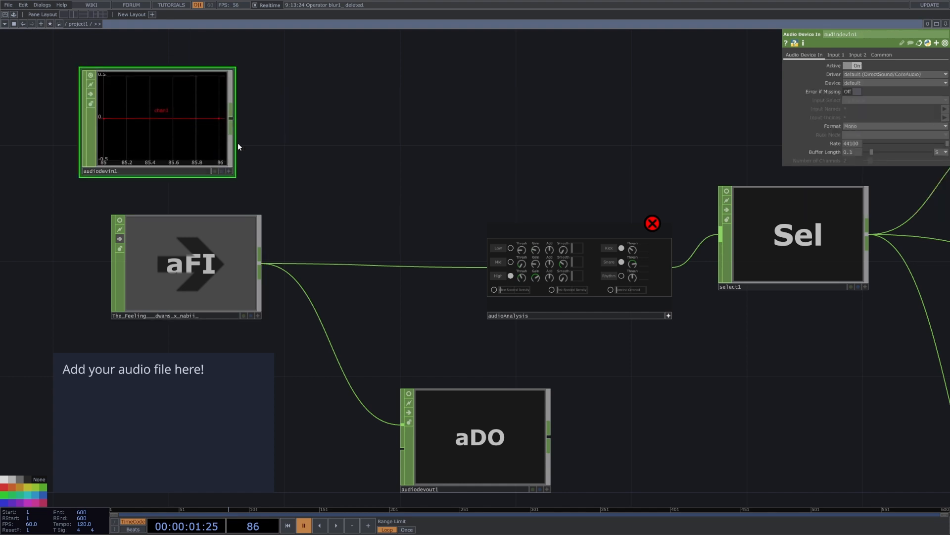
right_click_drag(348, 129, 140, 94)
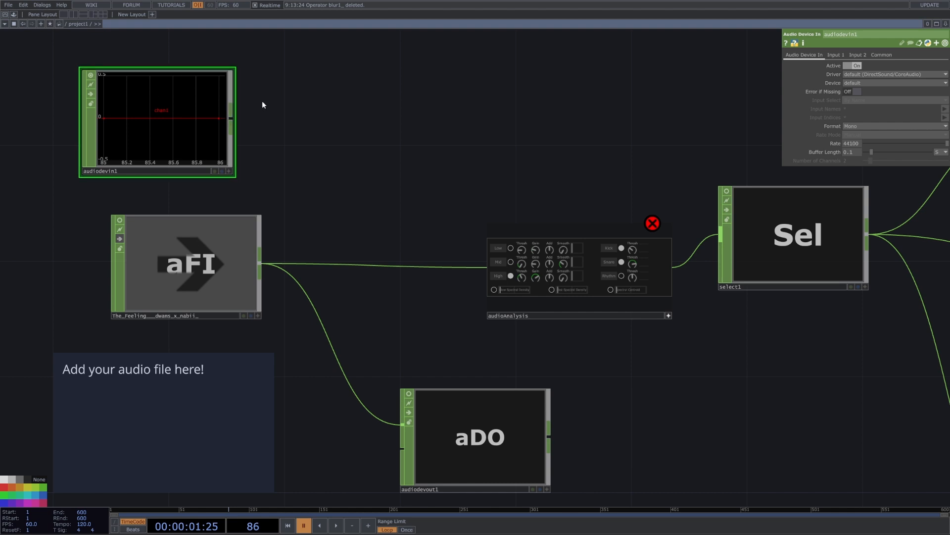
key("Delete")
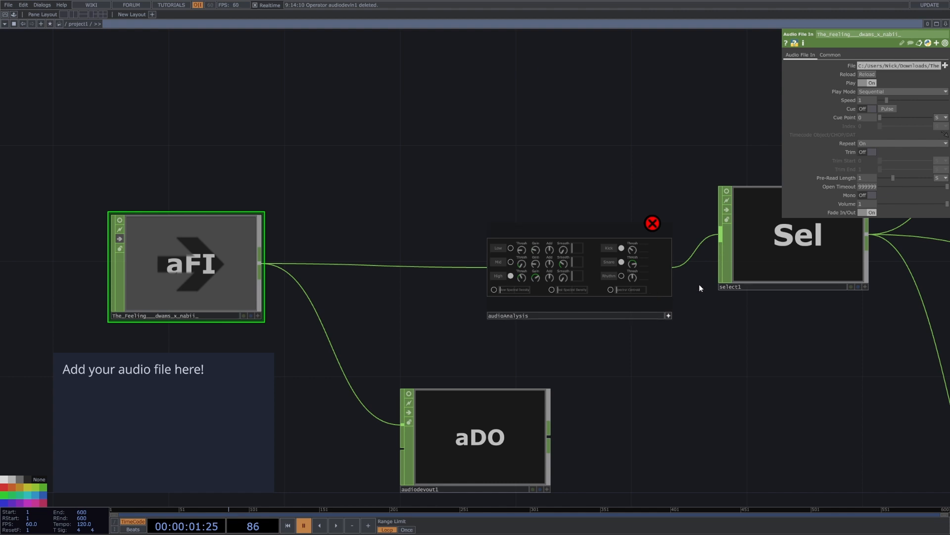
Step: Show the control parameters of the audioAnalysis container and toggle its active state and viewer
scroll(367, 335, "down", 3)
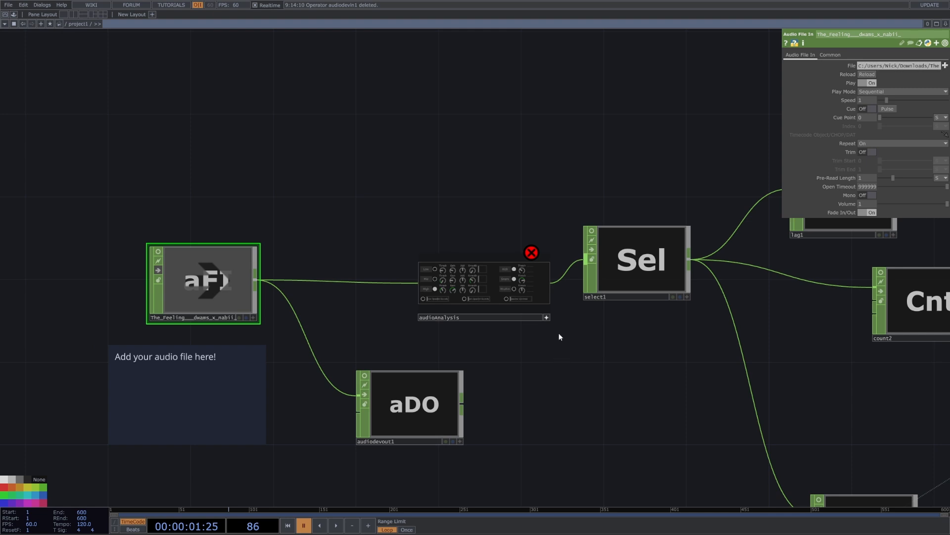
left_click(519, 271)
left_click(547, 317)
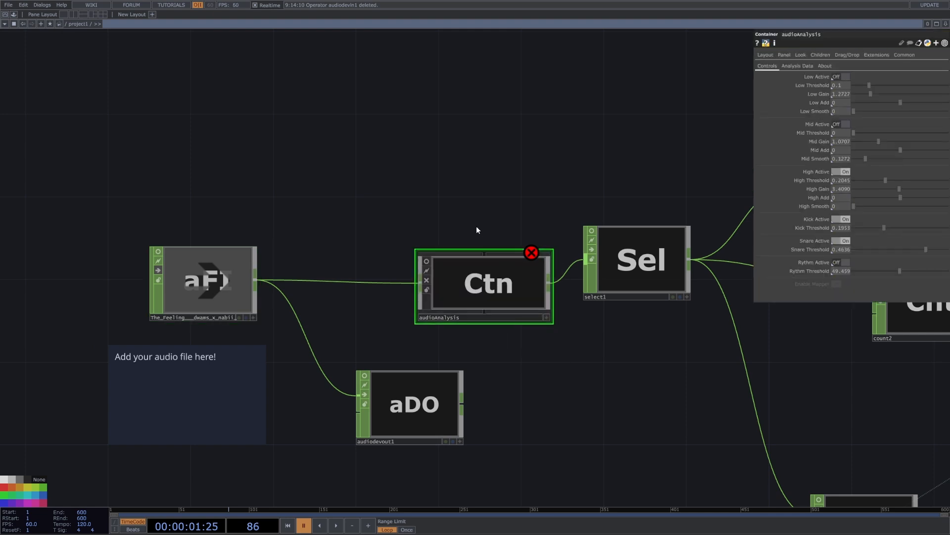
left_click(427, 261)
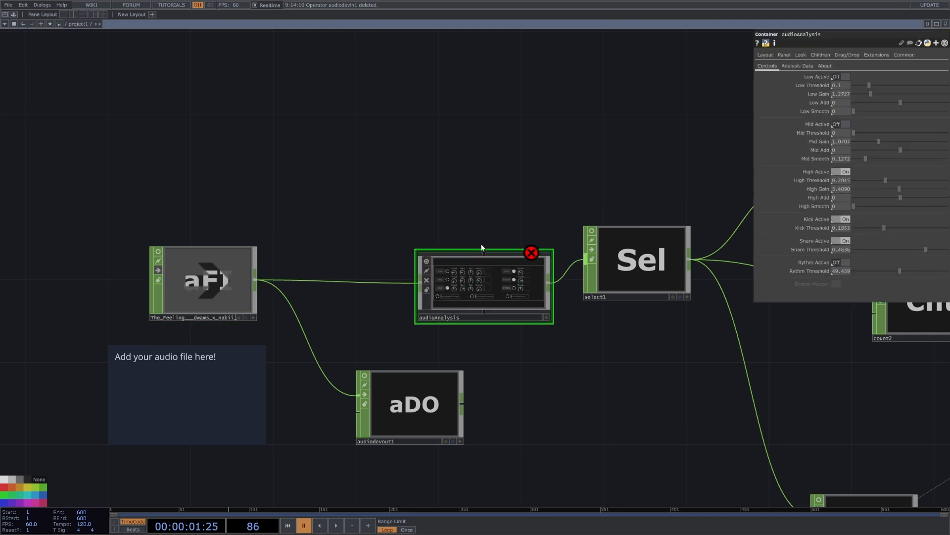
Step: Open the palette, locate the audioAnalysis component among the Tools, and close the palette
left_click(14, 14)
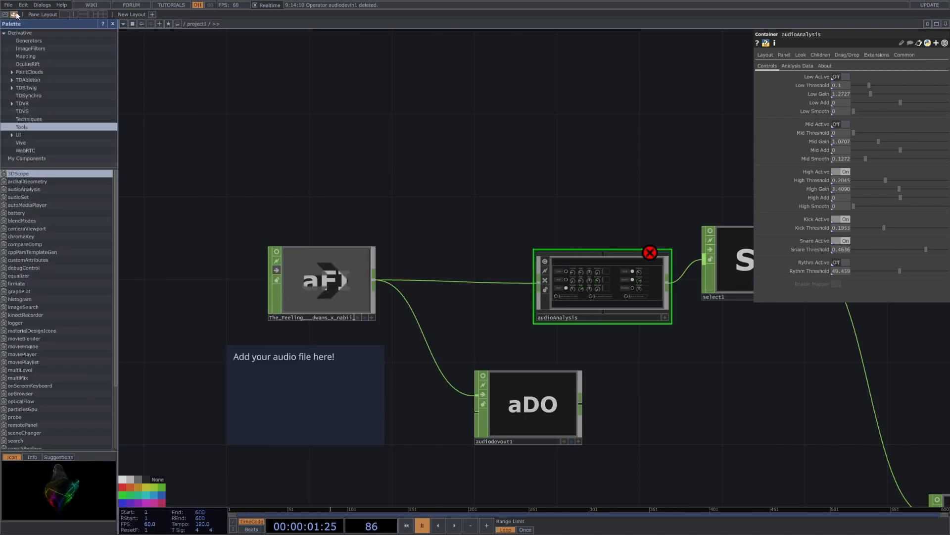
left_click(24, 189)
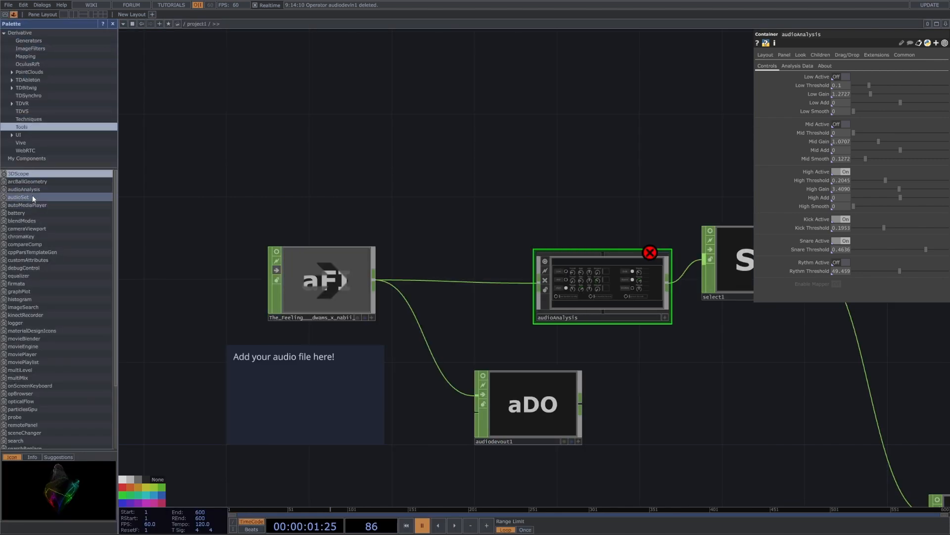
left_click(13, 15)
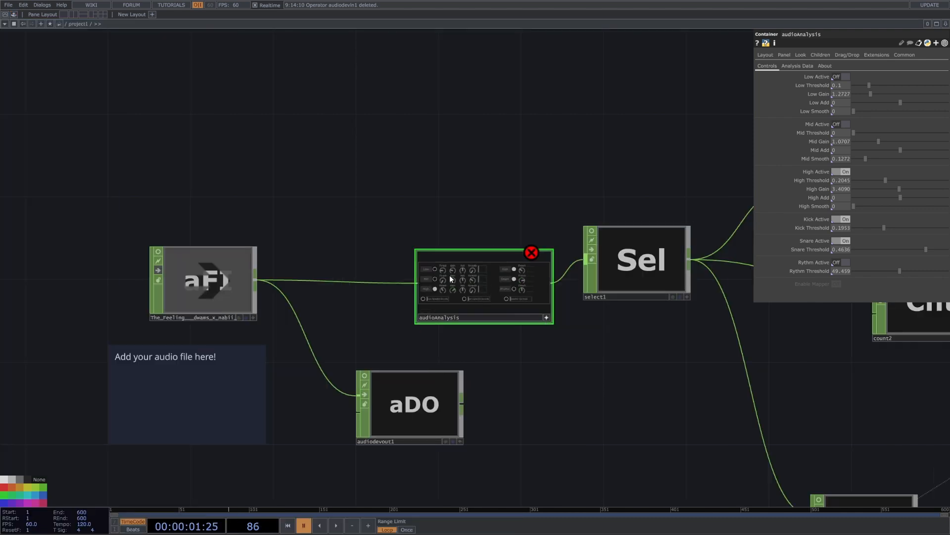
Step: Examine the audioAnalysis controls, turn on the viewer of select1 and show its channel selection parameters
scroll(451, 278, "up", 3)
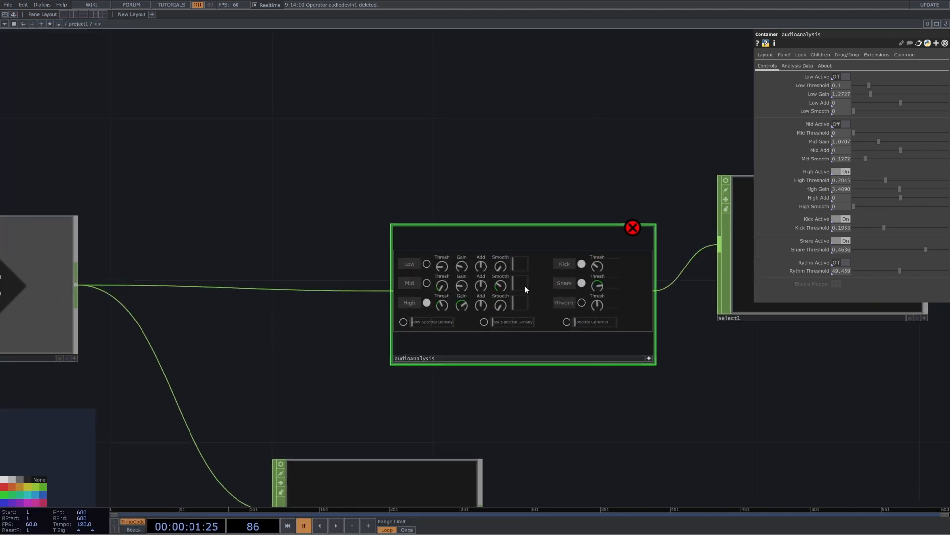
left_click_drag(638, 393, 540, 387)
left_click(628, 174)
scroll(675, 424, "down", 4)
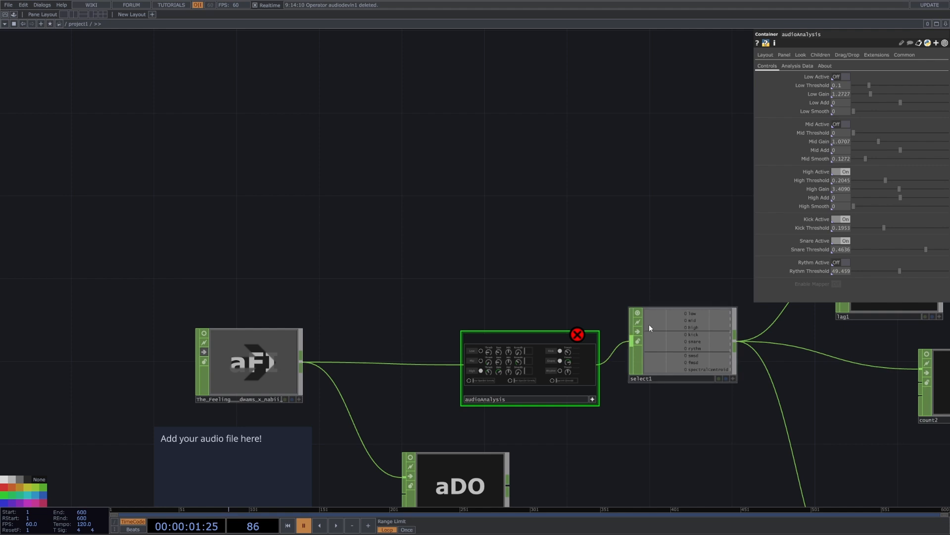
left_click(697, 324)
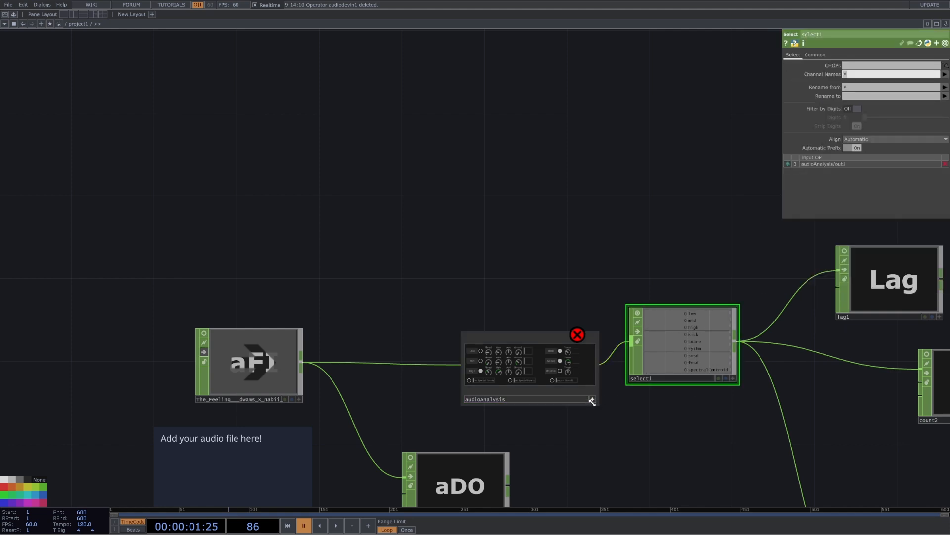
Step: Toggle the active viewer of audioAnalysis while comparing its controls with the select1 channels, leaving the viewer inactive
left_click(593, 398)
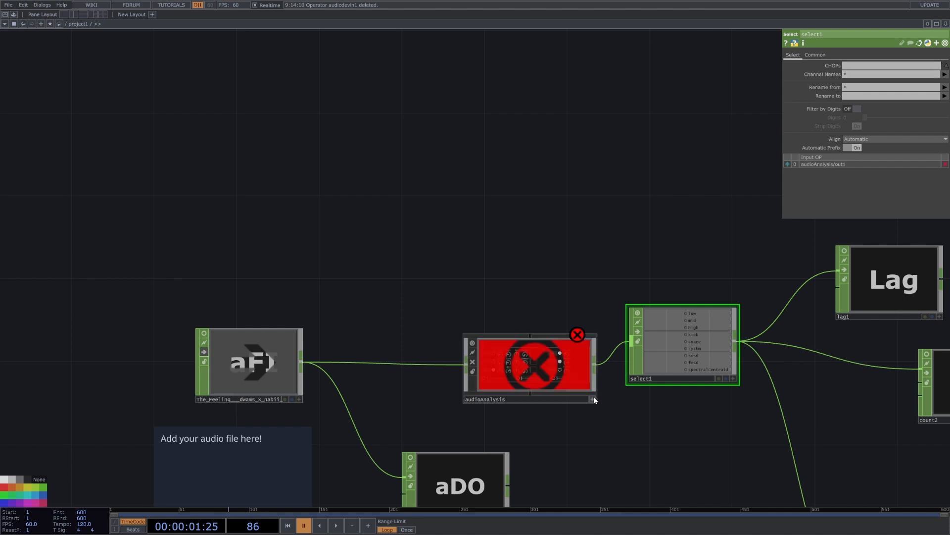
scroll(567, 355, "up", 4)
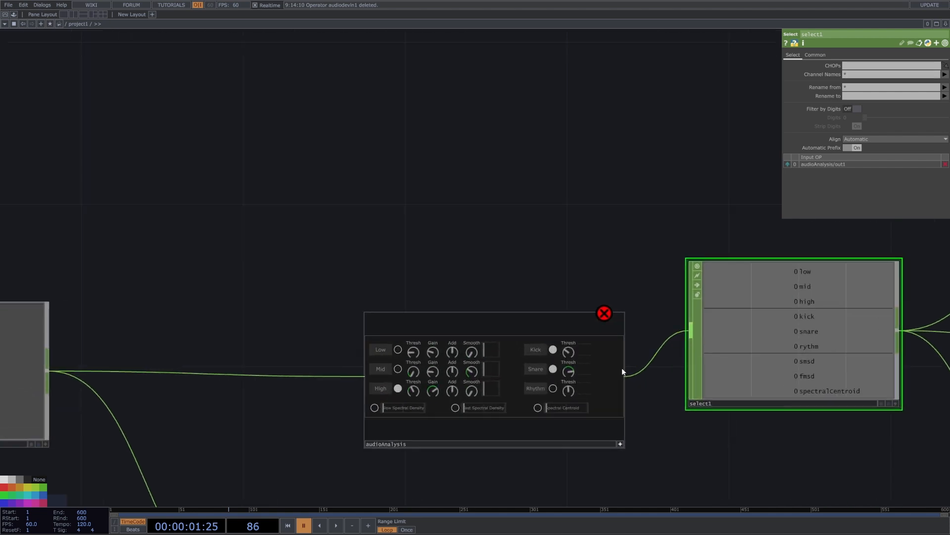
scroll(622, 371, "down", 2)
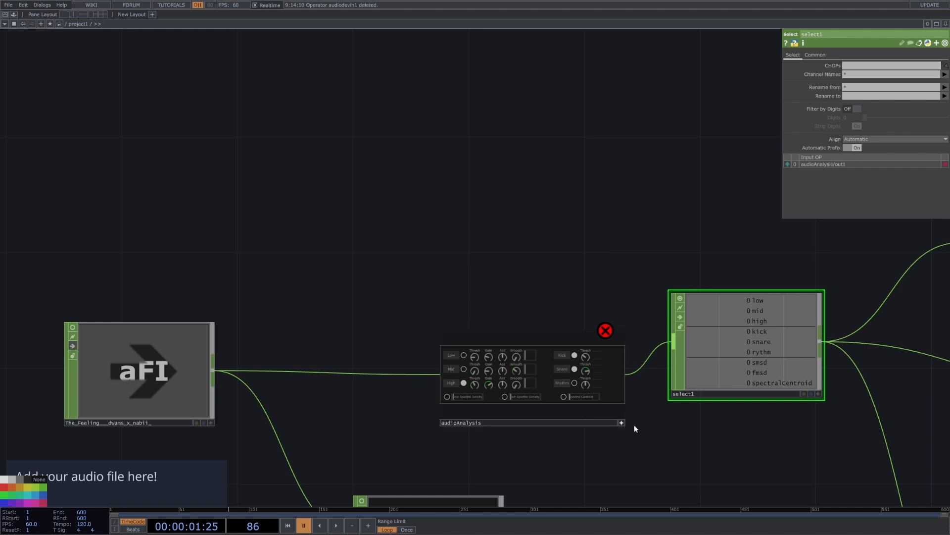
left_click(622, 421)
scroll(584, 409, "down", 2)
left_click_drag(636, 444, 637, 393)
Step: Check the Audio File In and audiodevout1 parameters, briefly turning on the audiodevout1 viewer
left_click(454, 371)
left_click(268, 251)
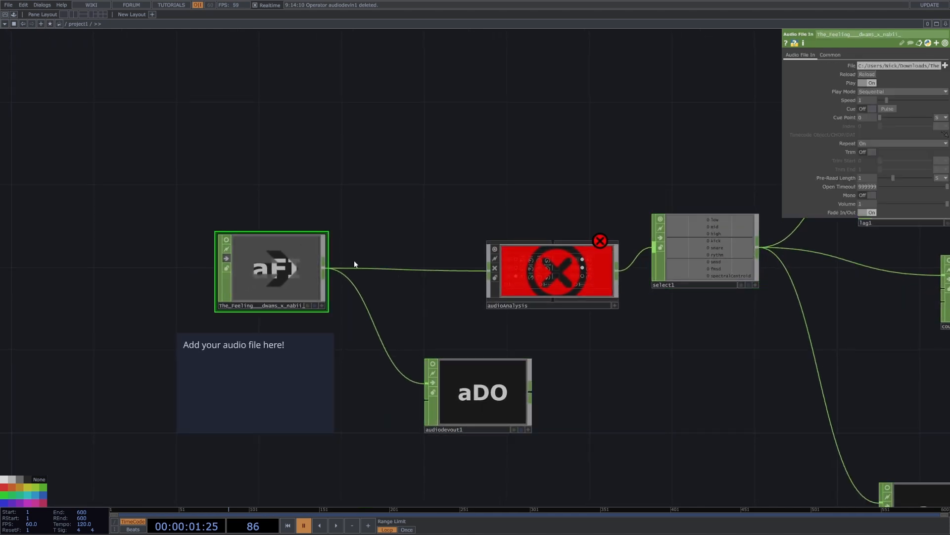
left_click(433, 364)
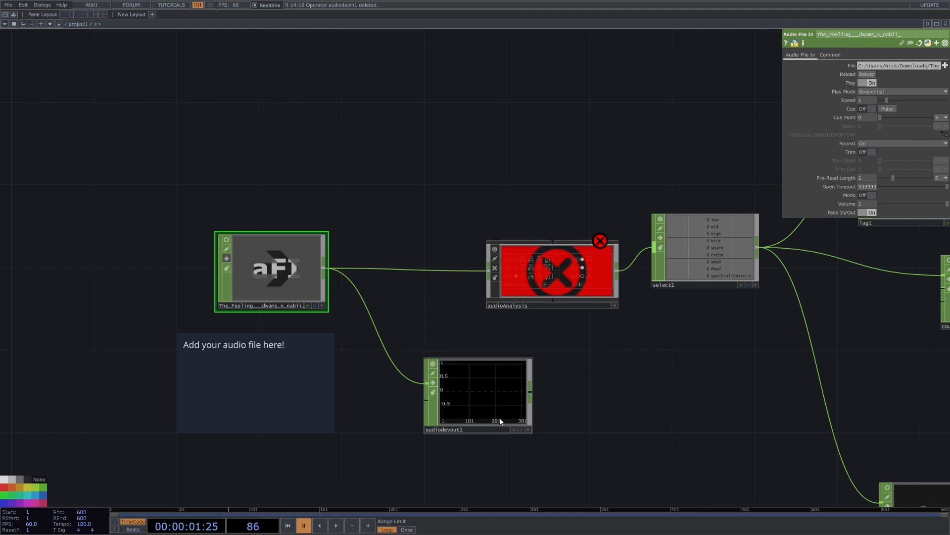
left_click(467, 395)
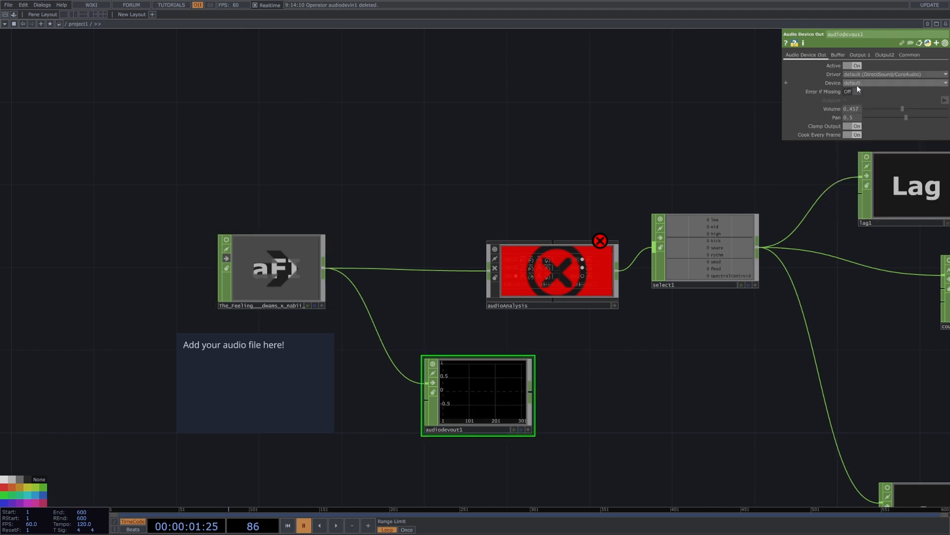
left_click(434, 365)
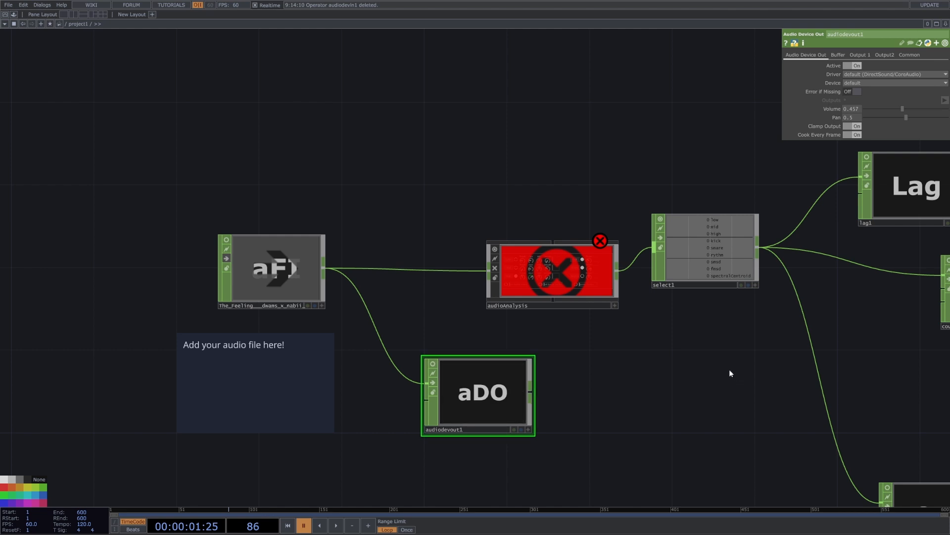
Step: Delete the lag1 and count2 operators fed by select1
left_click_drag(694, 371, 403, 346)
scroll(639, 385, "down", 2)
scroll(639, 385, "down", 1)
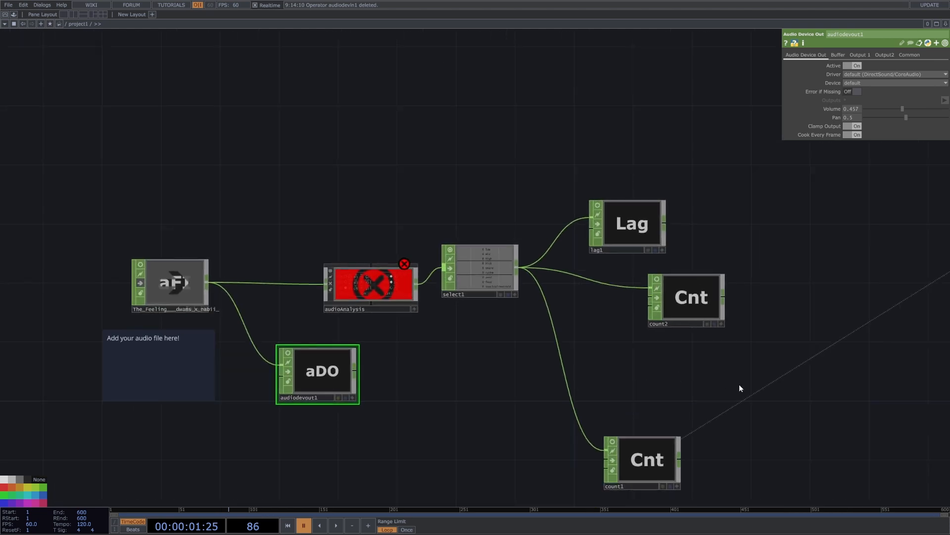
left_click_drag(740, 387, 637, 147)
key("Delete")
Step: Move count1 up so that it sits beside select1 in the audio chain
left_click_drag(646, 456, 690, 254)
left_click_drag(639, 196, 634, 252)
scroll(610, 365, "up", 2)
left_click_drag(610, 366, 581, 396)
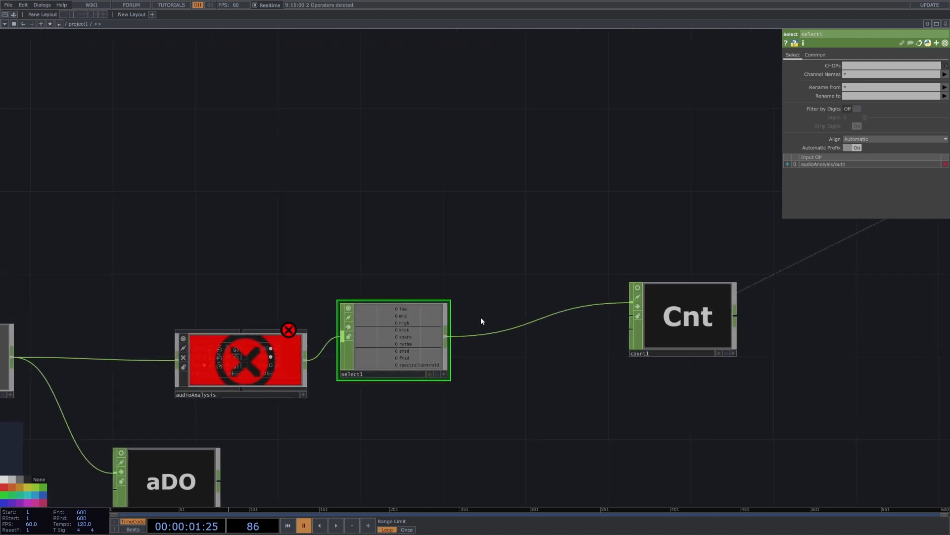
Step: Set the Limit Maximum of count1 to 4
left_click(675, 306)
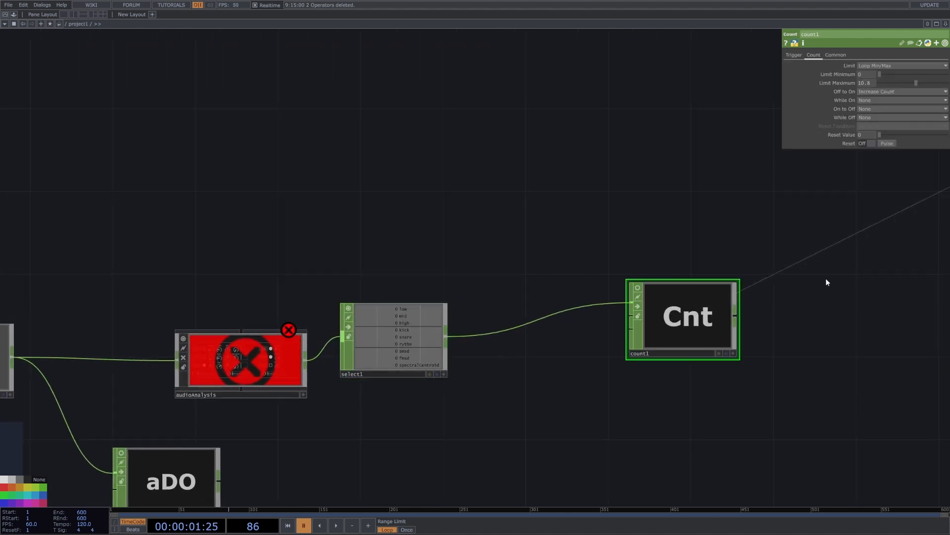
scroll(788, 307, "down", 2)
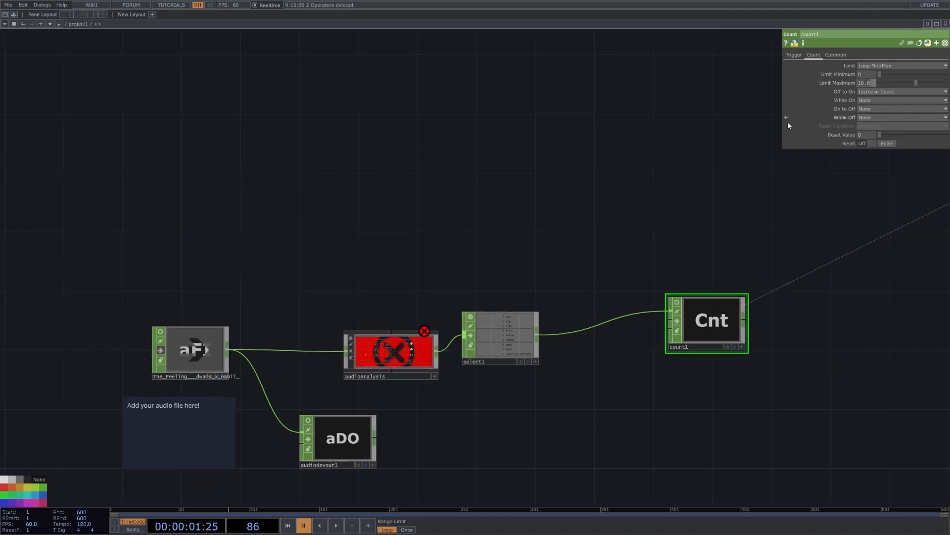
type("4")
key("Return")
scroll(715, 185, "down", 5)
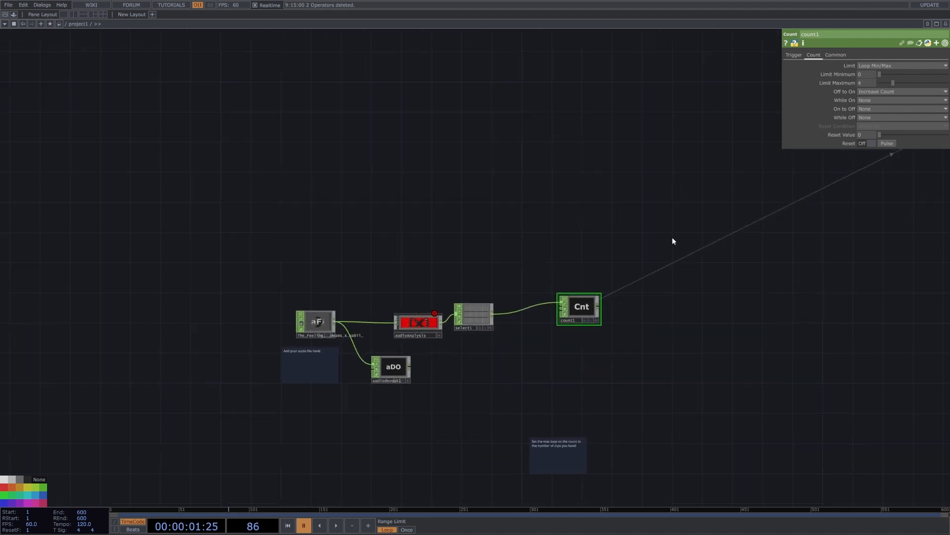
Step: Review the trigger settings of count1 and its Limit options, keeping Loop Min/Max
scroll(570, 320, "up", 2)
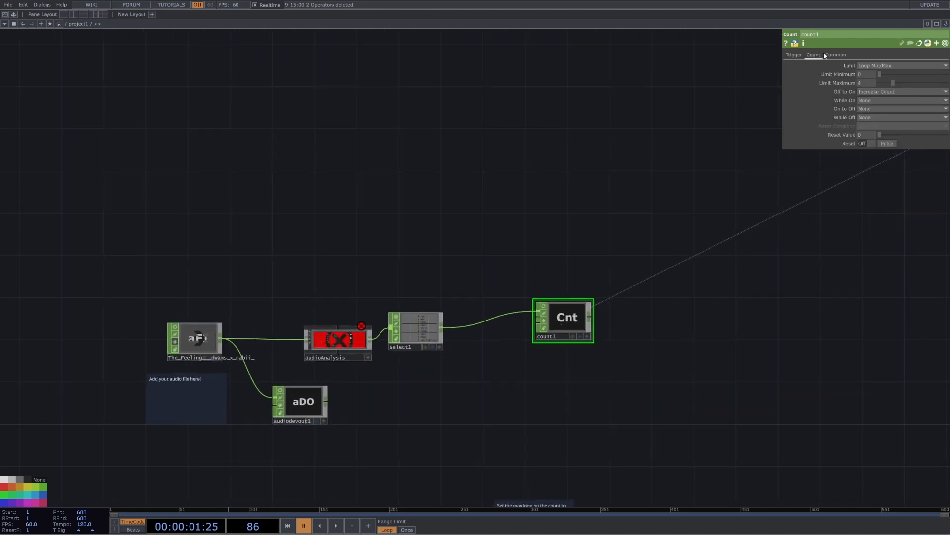
left_click(793, 57)
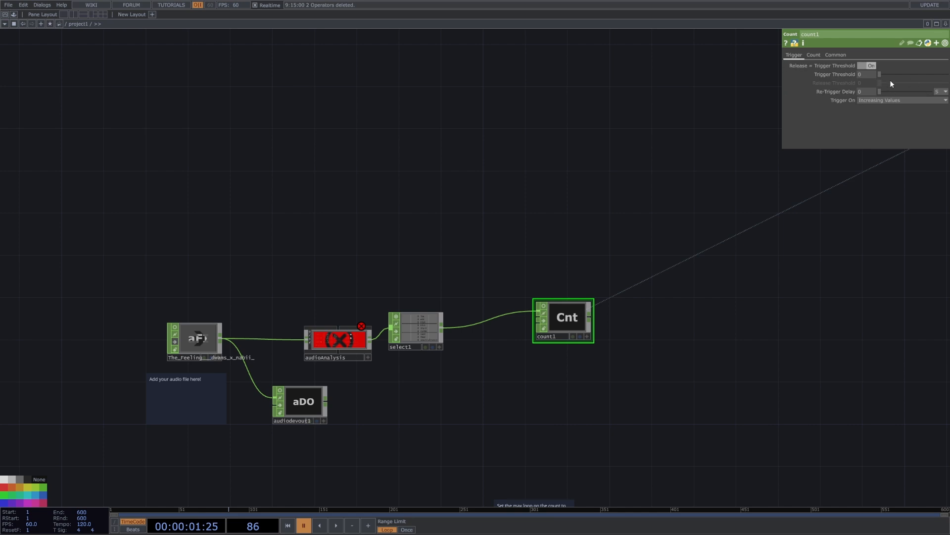
left_click(813, 55)
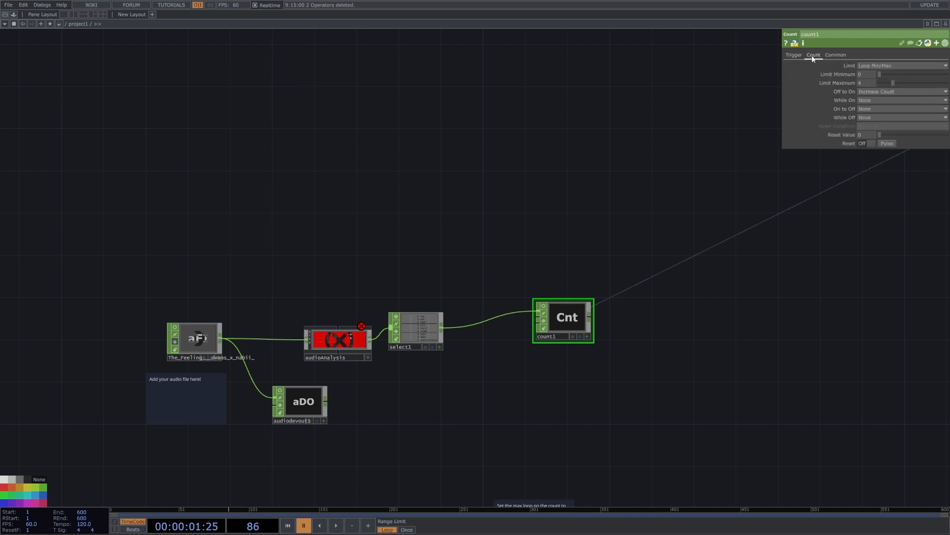
left_click(900, 66)
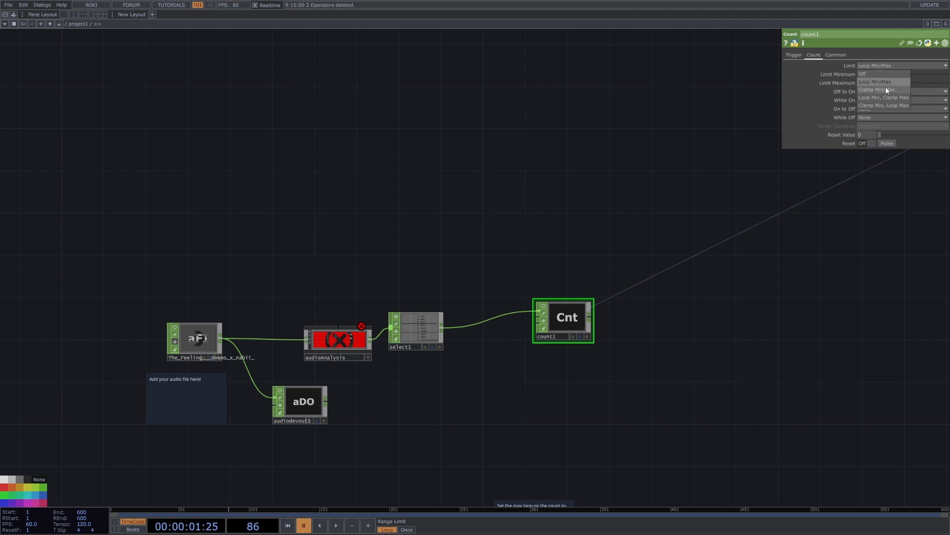
left_click(828, 99)
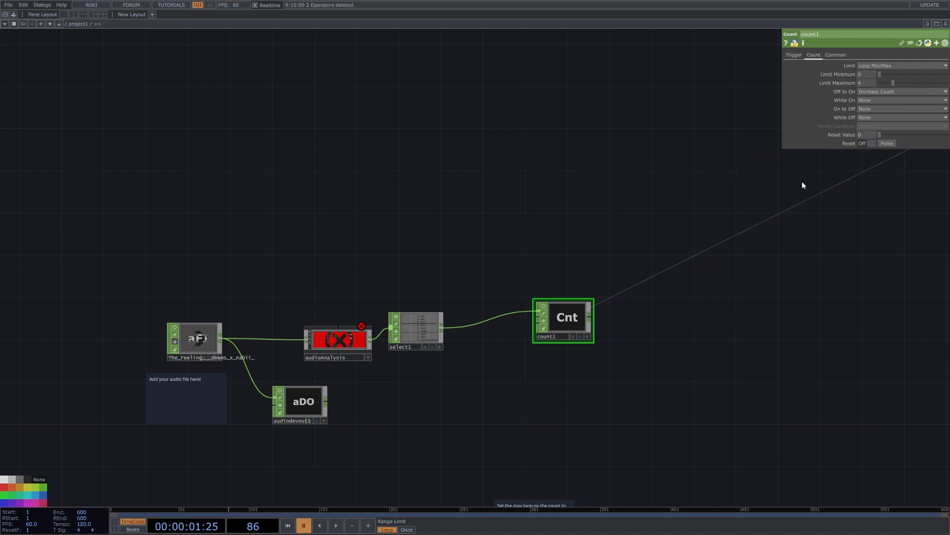
Step: Move the IMG_9227 movie operator down beside the null inputs, just above null2
scroll(800, 203, "down", 5)
left_click_drag(748, 272, 700, 370)
scroll(713, 346, "down", 1)
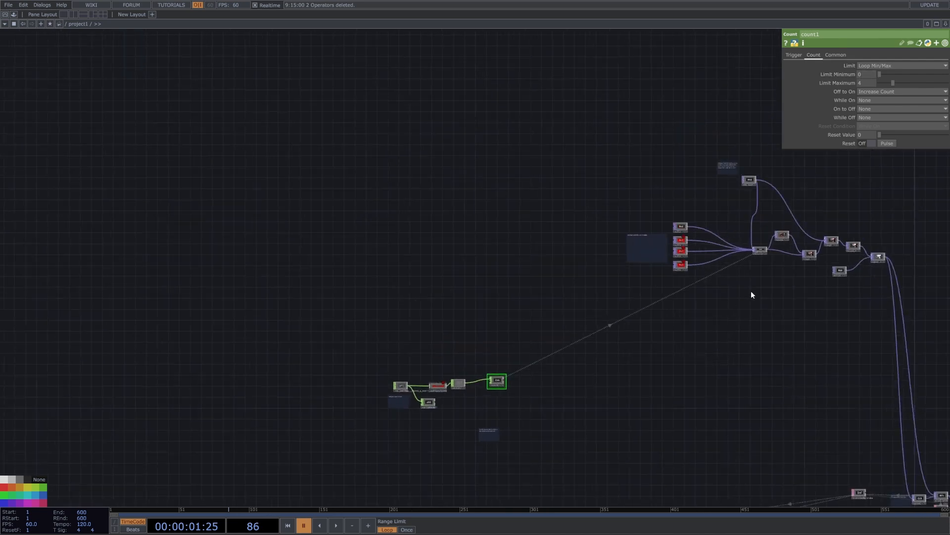
scroll(751, 294, "up", 2)
left_click_drag(753, 292, 707, 373)
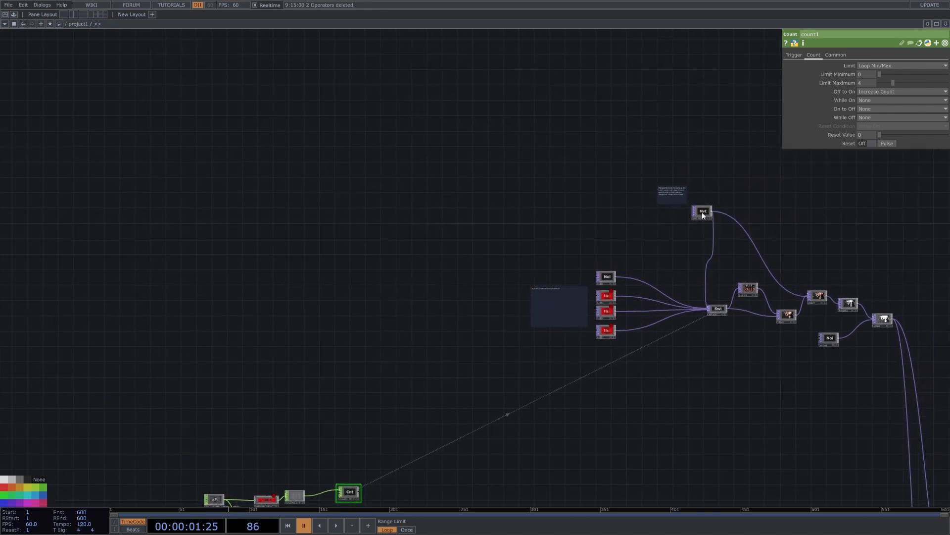
left_click_drag(703, 215, 615, 253)
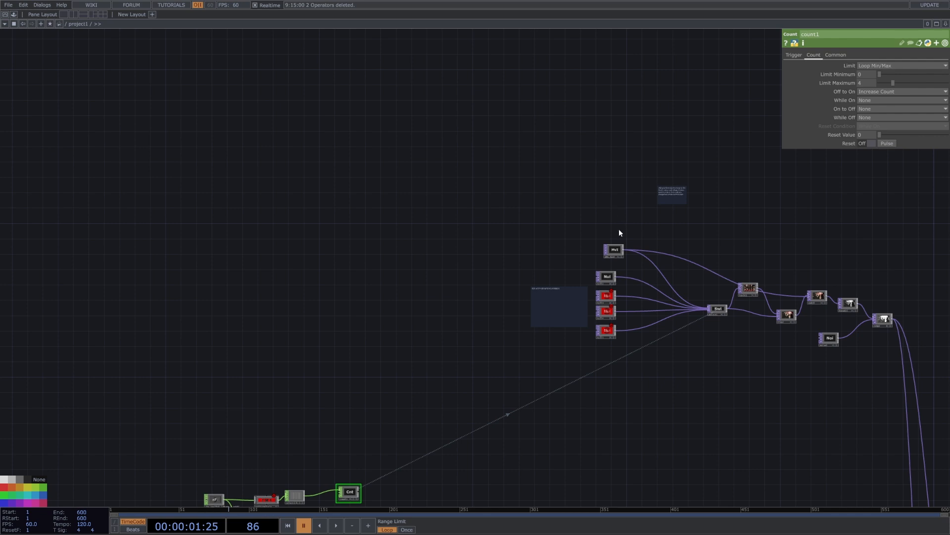
Step: Go through the five clip inputs of switch1, from IMG_9227 to null5
scroll(620, 245, "up", 5)
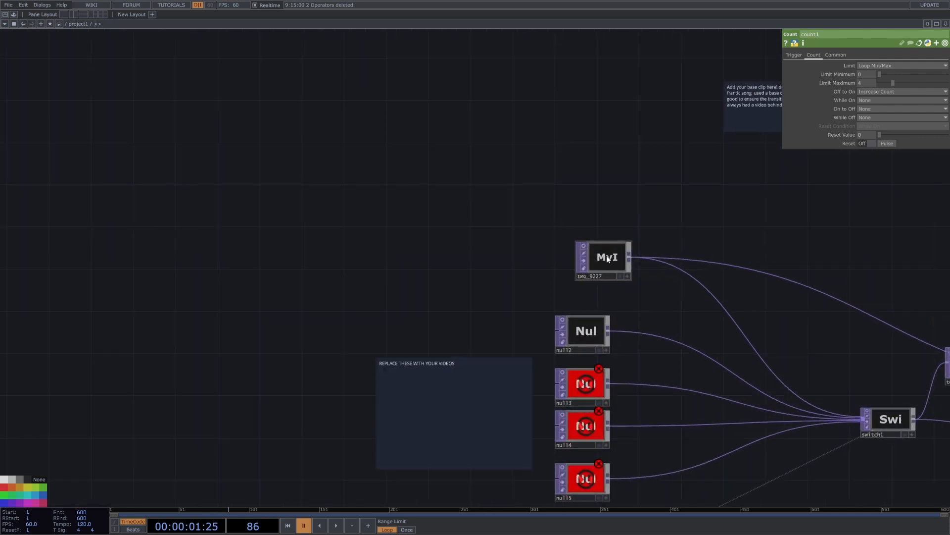
left_click(608, 259)
left_click(586, 331)
left_click(585, 385)
left_click(584, 440)
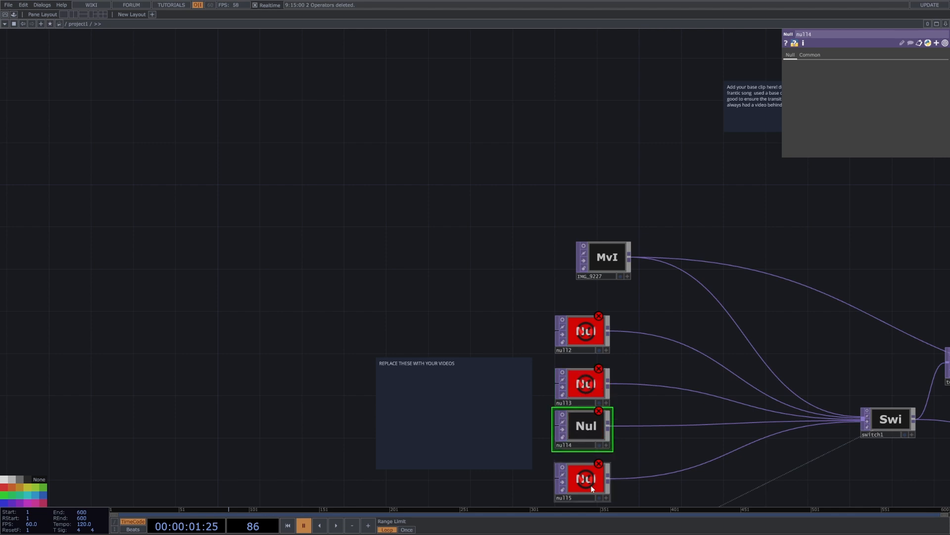
left_click(589, 484)
scroll(685, 354, "down", 5)
left_click(659, 224)
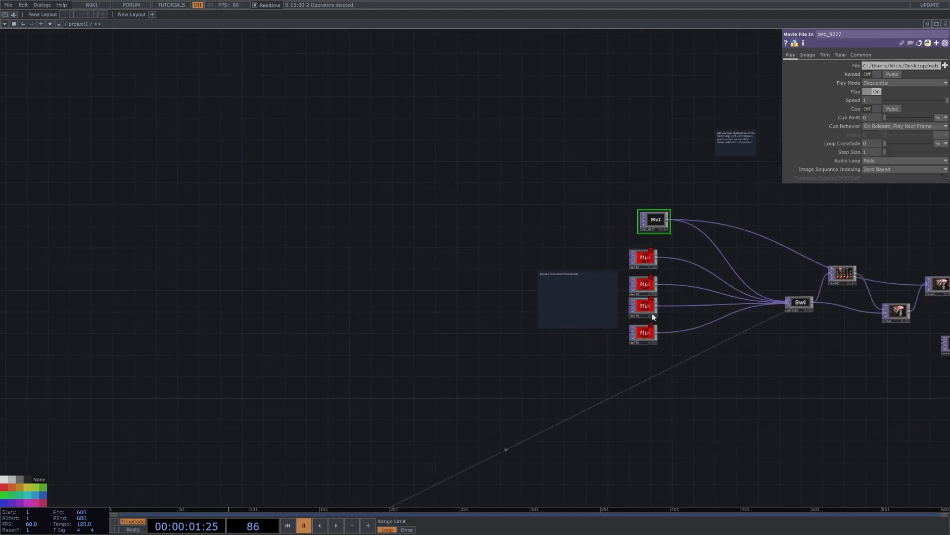
Step: Return to count1, check its Limit Maximum against the clip inputs, and make its viewer active
right_click_drag(645, 367, 672, 193)
scroll(628, 292, "down", 4)
left_click_drag(561, 389, 643, 279)
scroll(462, 426, "up", 4)
left_click(445, 391)
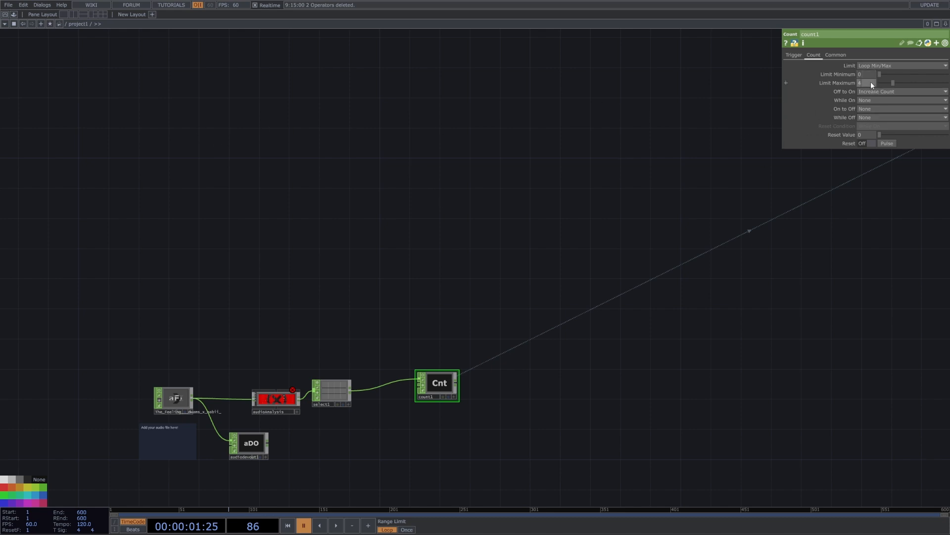
scroll(425, 377, "up", 3)
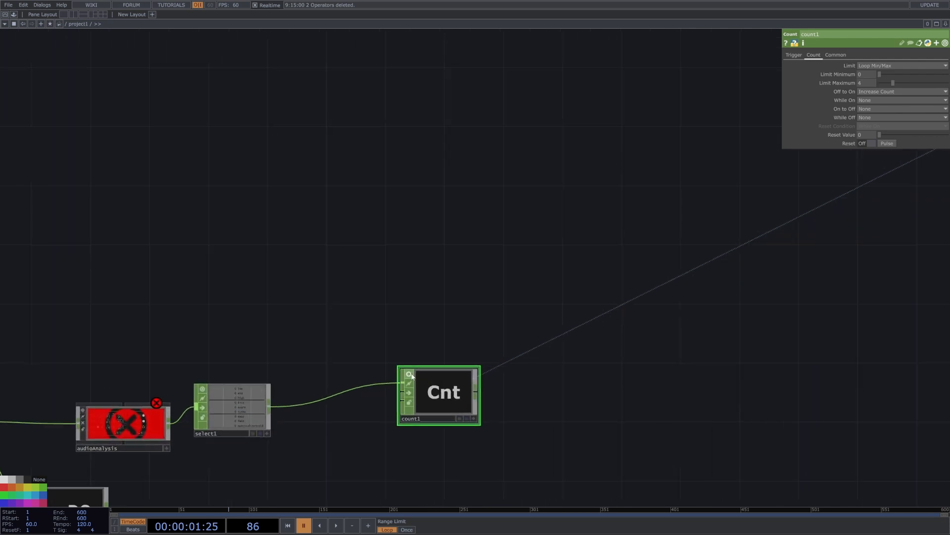
left_click(475, 419)
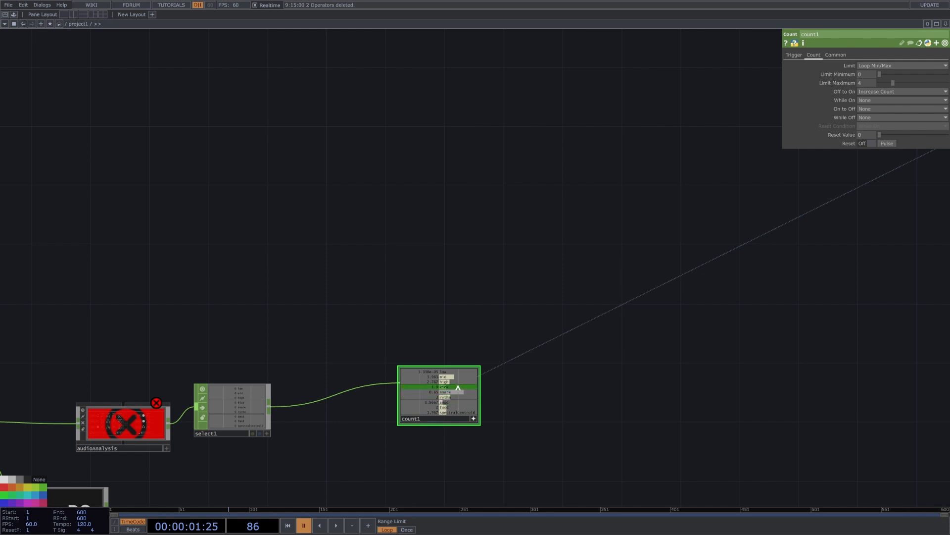
Step: Reference the kick channel of count1 in the Index parameter of switch1
scroll(284, 361, "down", 5)
left_click_drag(732, 271, 506, 352)
left_click(646, 158)
scroll(506, 351, "up", 5)
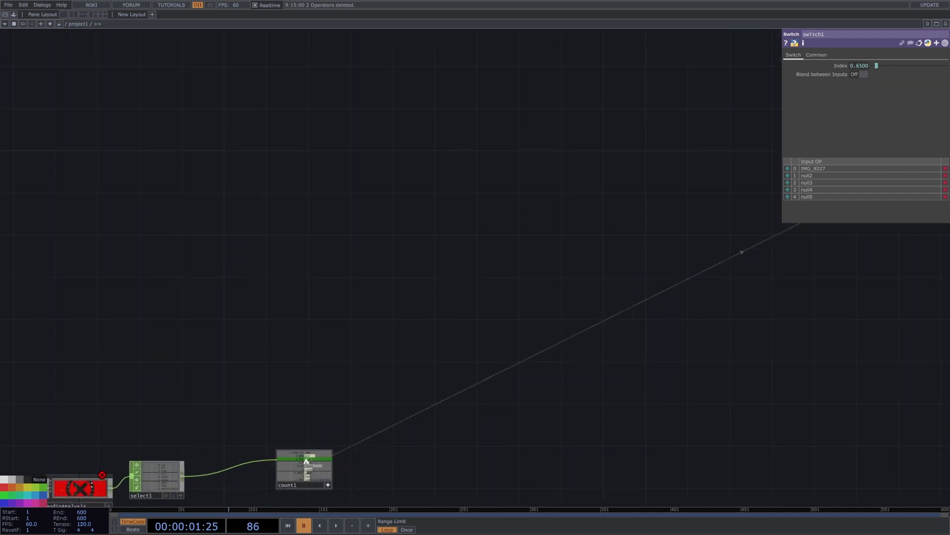
left_click(306, 461)
scroll(340, 461, "up", 5)
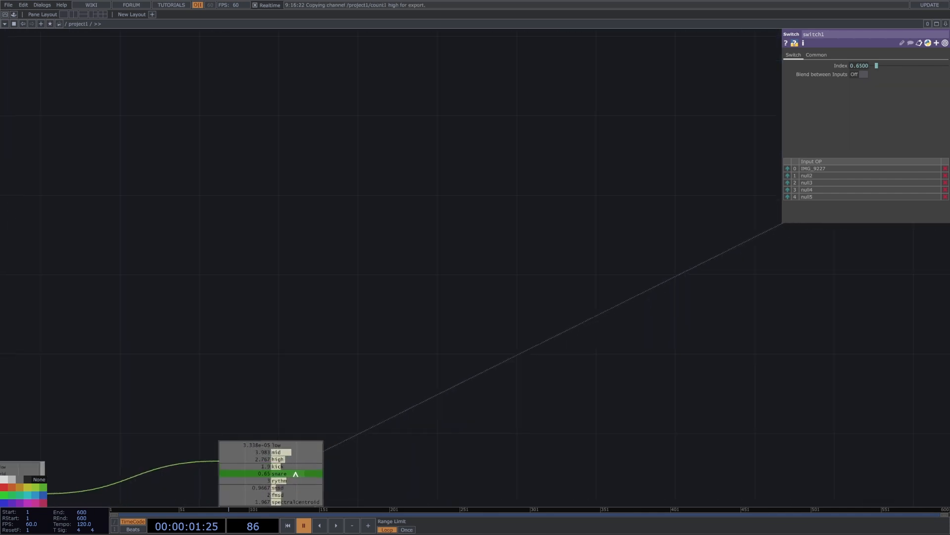
scroll(354, 479, "up", 2)
mouse_move(307, 410)
left_mouse_down()
mouse_move(713, 137)
mouse_move(856, 65)
mouse_move(848, 60)
left_mouse_up()
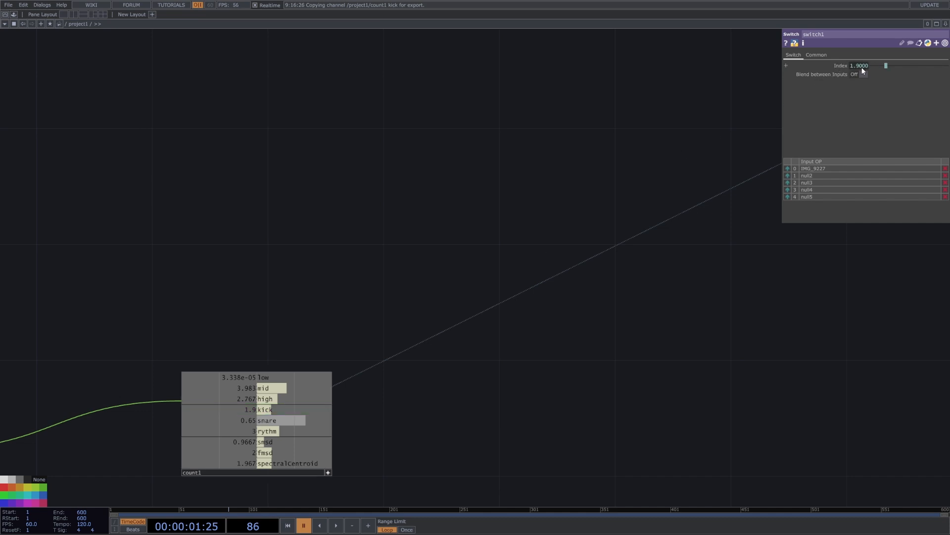
Step: Trace the link between count1 and switch1 back to the audio chain and start timeline playback
scroll(434, 250, "down", 4)
left_click_drag(773, 98, 519, 127)
scroll(519, 127, "down", 5)
left_click_drag(572, 179, 551, 270)
scroll(622, 134, "up", 6)
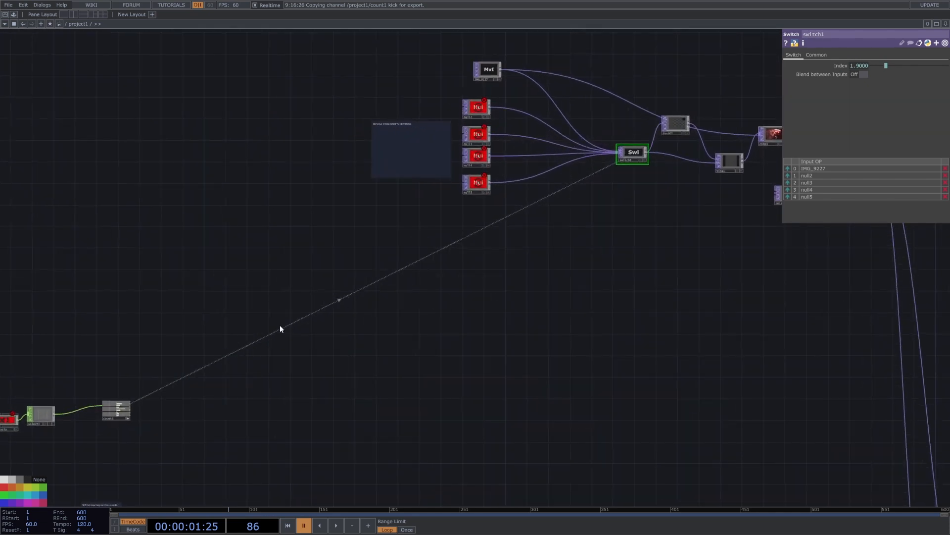
left_click_drag(280, 324, 596, 308)
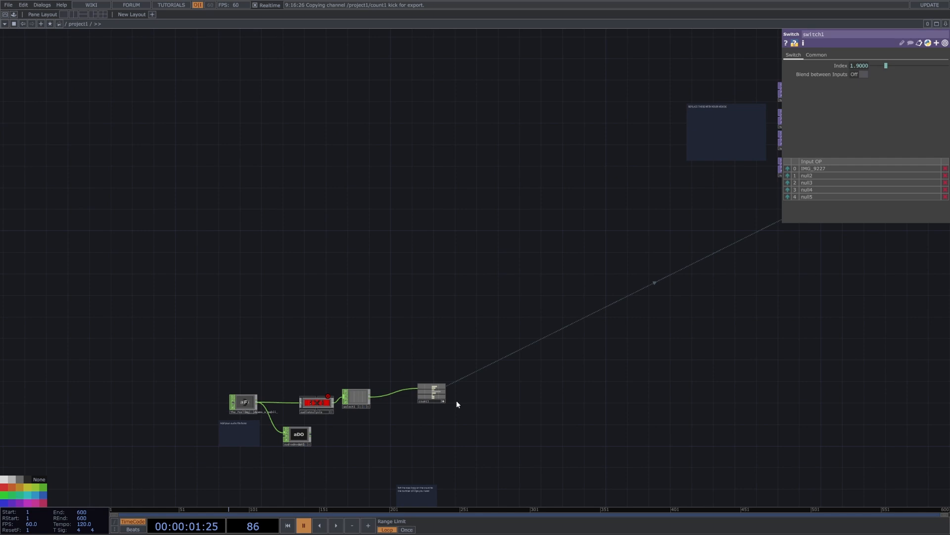
left_click_drag(587, 279, 395, 317)
left_click_drag(164, 387, 334, 338)
scroll(334, 339, "up", 4)
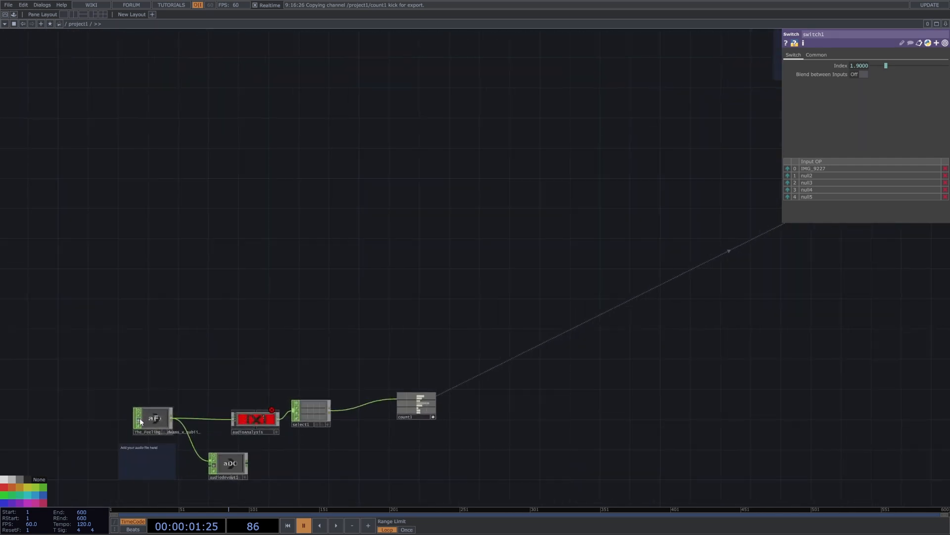
left_click_drag(702, 326, 695, 322)
key("space")
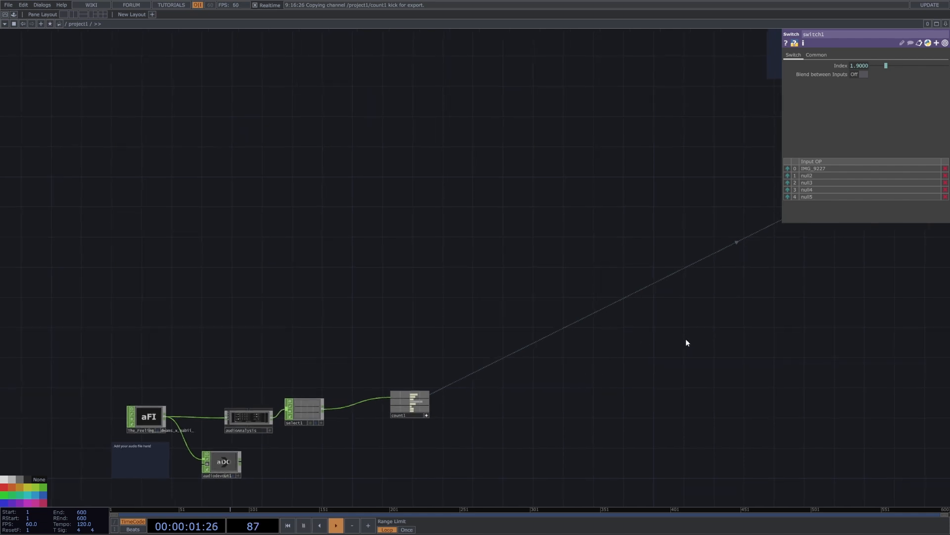
Step: Point out the null clip inputs feeding switch1 and resume timeline playback
scroll(812, 307, "down", 5)
left_click_drag(836, 295, 401, 388)
scroll(574, 299, "down", 2)
scroll(509, 296, "up", 4)
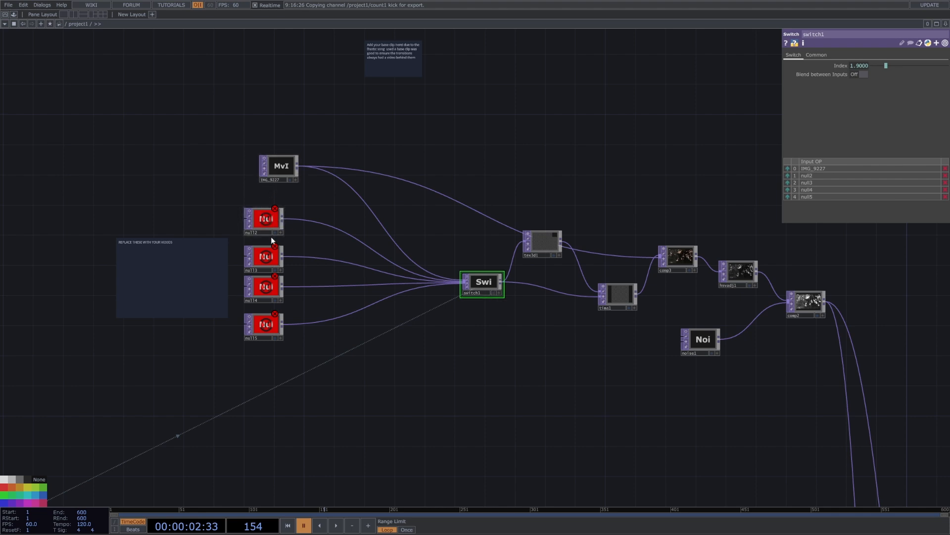
left_click_drag(273, 227, 286, 346)
left_click(483, 286)
key("space")
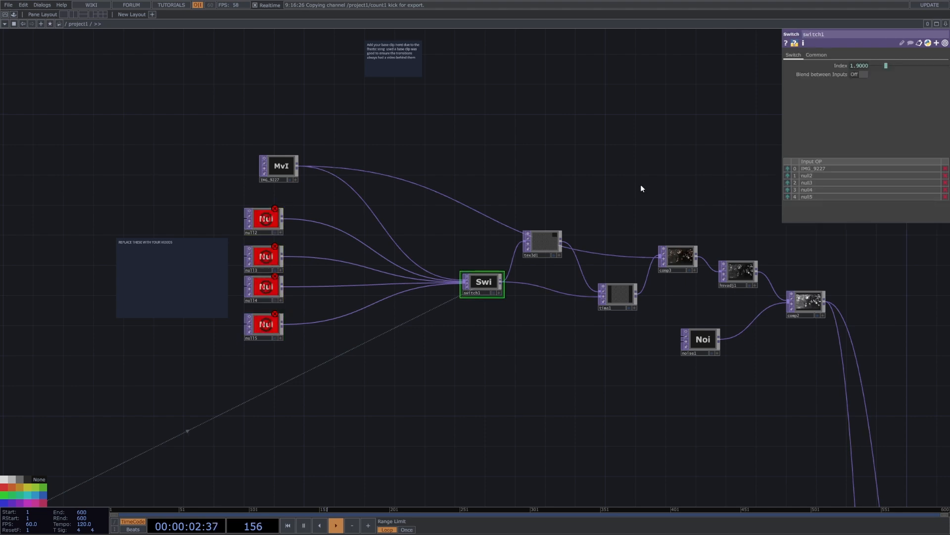
Step: Deactivate the viewer of count1 and pulse its Reset
left_click_drag(388, 363, 403, 324)
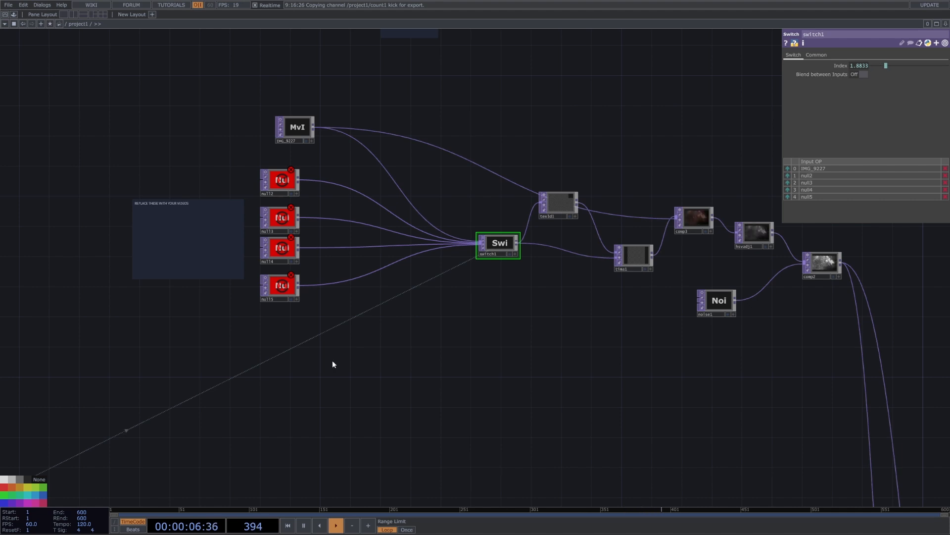
left_click_drag(117, 447, 594, 302)
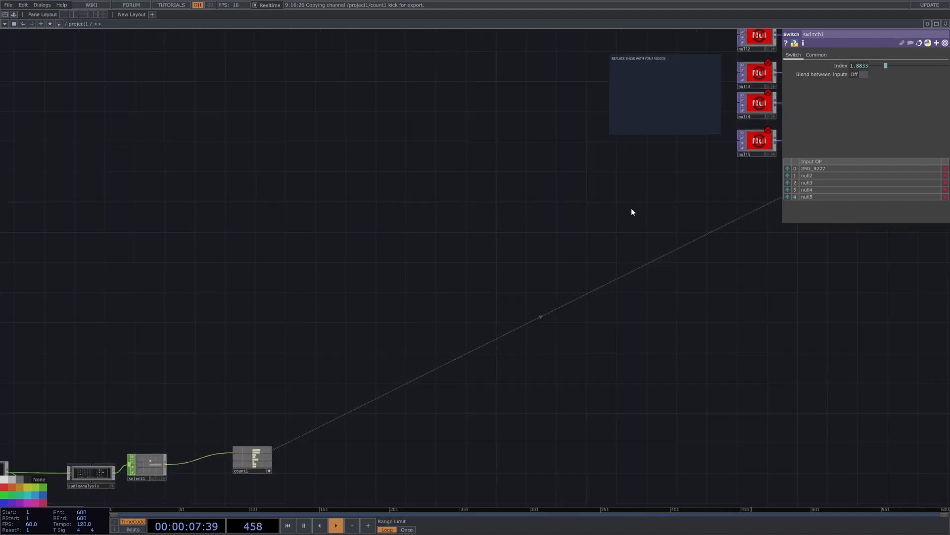
left_click(268, 470)
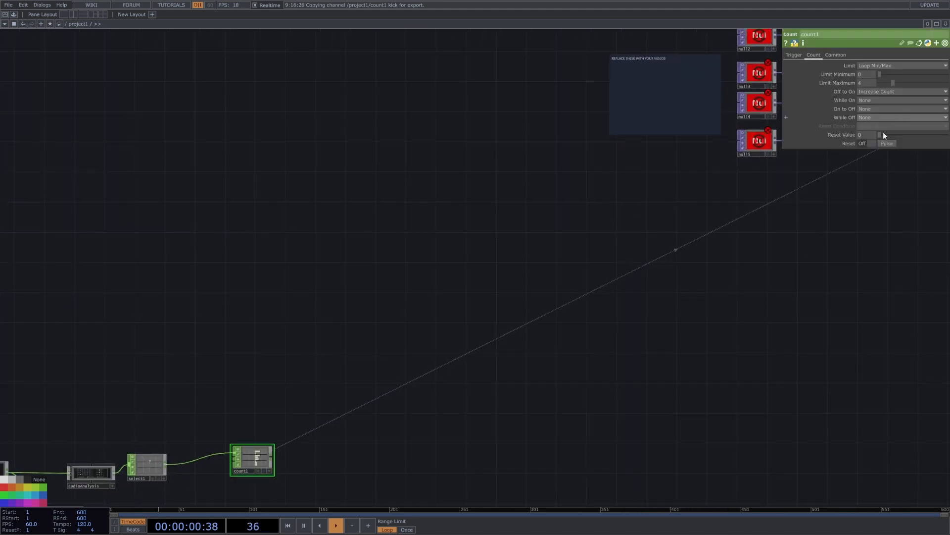
left_click(881, 145)
Step: Check the Index expression of switch1 and the Audio File In playback parameters while the timeline plays
left_click_drag(754, 222, 500, 303)
left_click(709, 187)
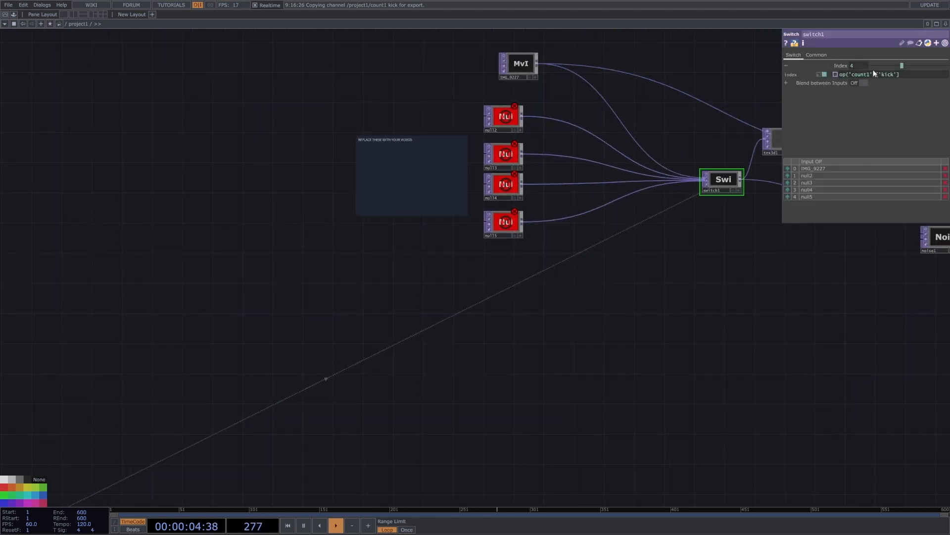
left_click_drag(191, 360, 677, 234)
left_click(229, 432)
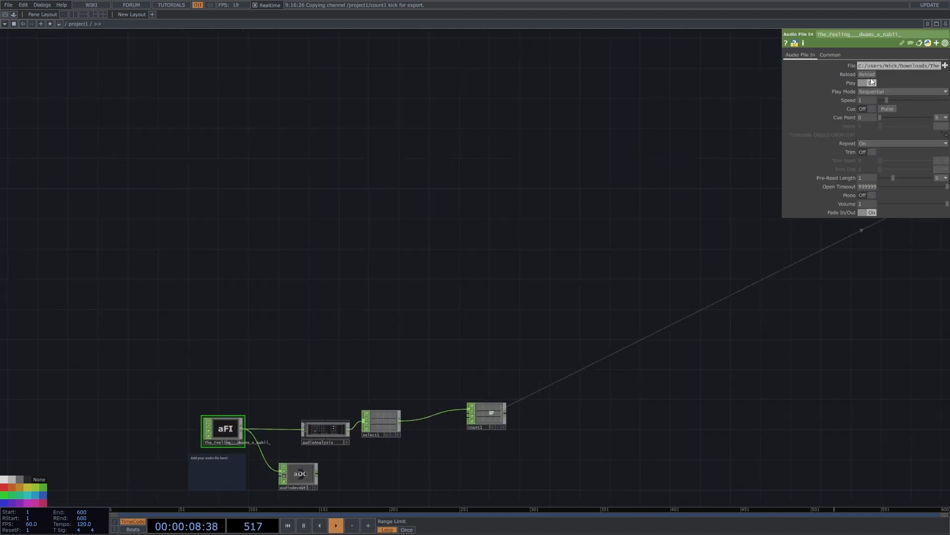
left_click_drag(340, 186, 1, 237)
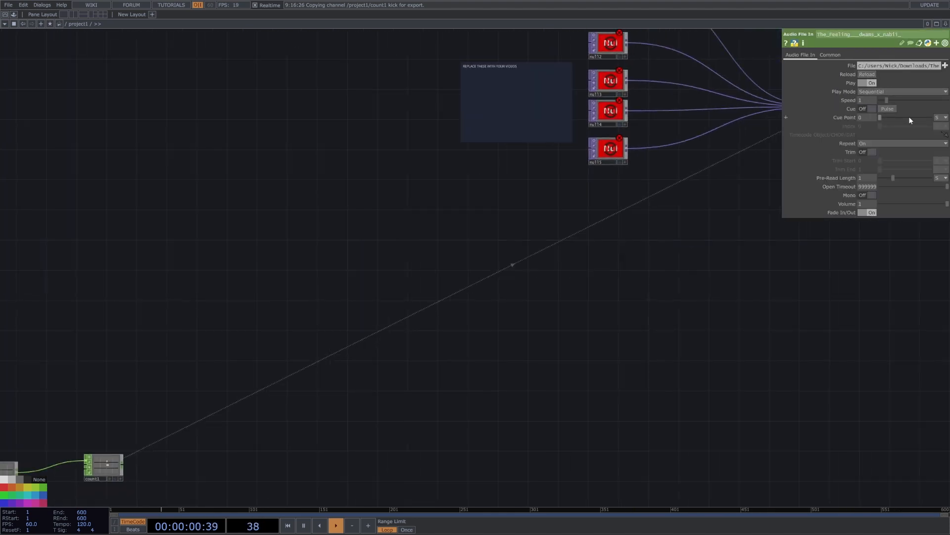
left_click_drag(909, 117, 883, 119)
Step: Watch the Index of switch1 and the effects chain it feeds during playback
left_click_drag(762, 125, 689, 152)
left_click(747, 126)
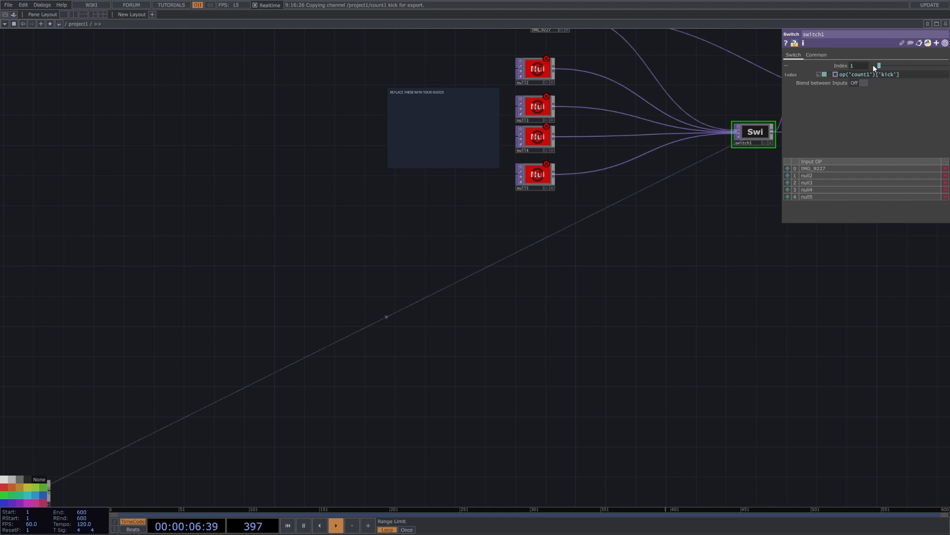
scroll(744, 121, "up", 3)
left_click_drag(670, 214, 426, 295)
left_click_drag(764, 238, 601, 269)
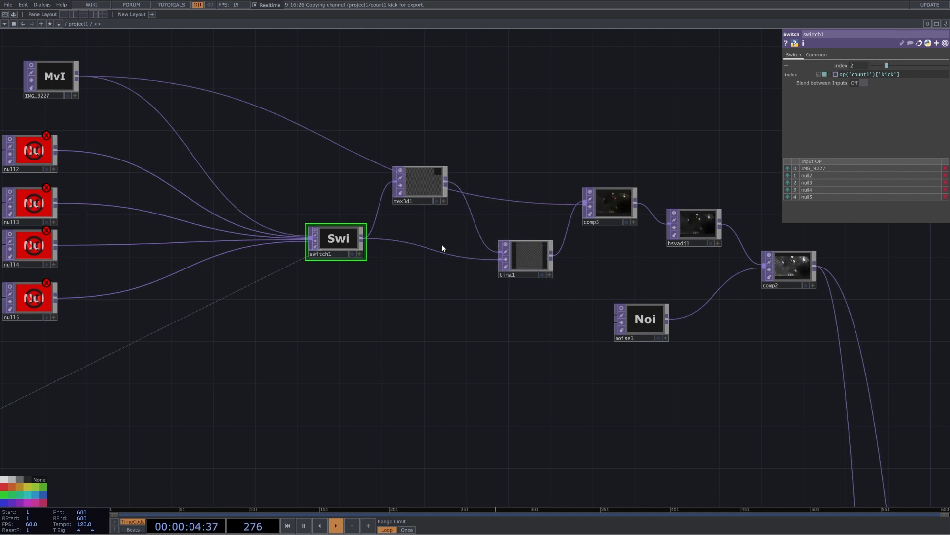
scroll(442, 245, "down", 4)
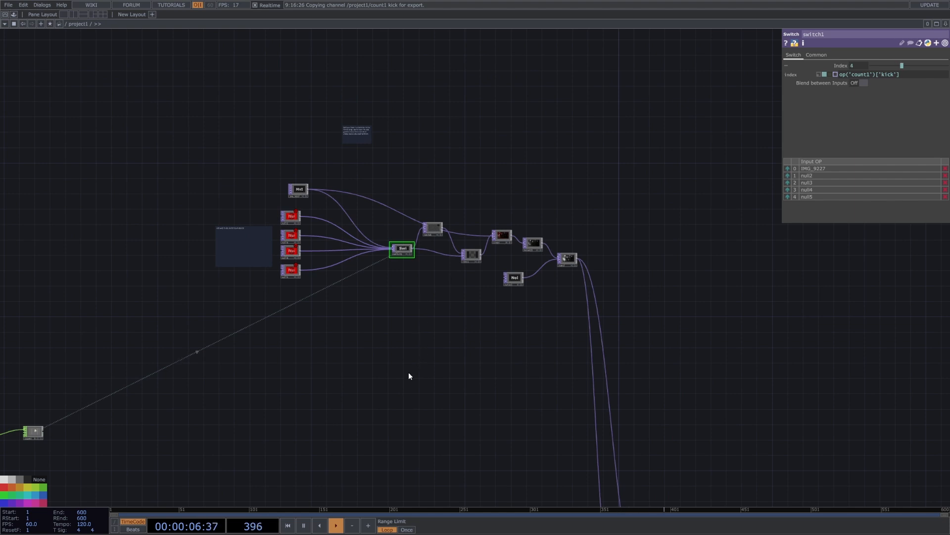
Step: Pause the timeline and move the audio file, analysis, select and count chain with its note directly beneath switch1
left_click_drag(346, 384, 364, 369)
key("space")
left_click_drag(143, 396, 367, 352)
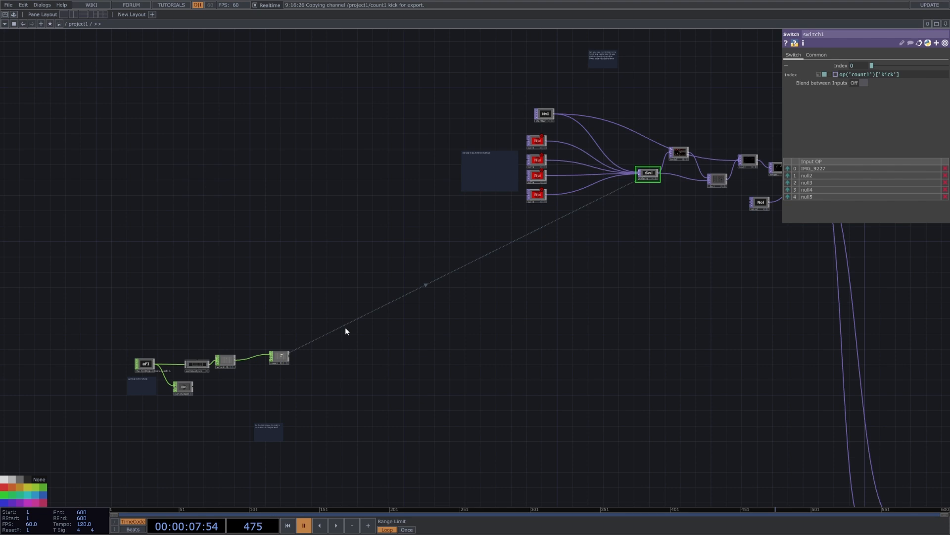
scroll(621, 307, "down", 5)
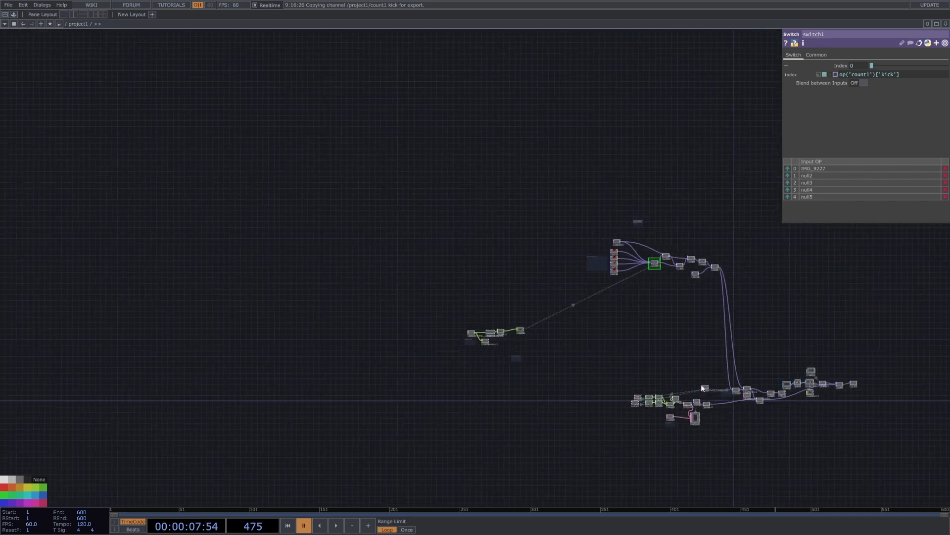
left_click_drag(622, 342, 505, 277)
scroll(617, 306, "up", 2)
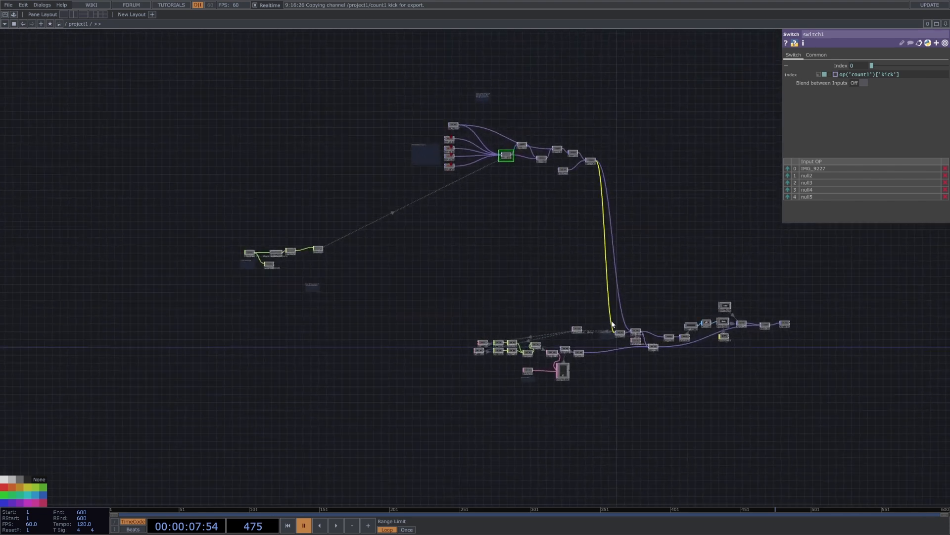
scroll(392, 267, "up", 2)
left_click_drag(163, 202, 322, 272)
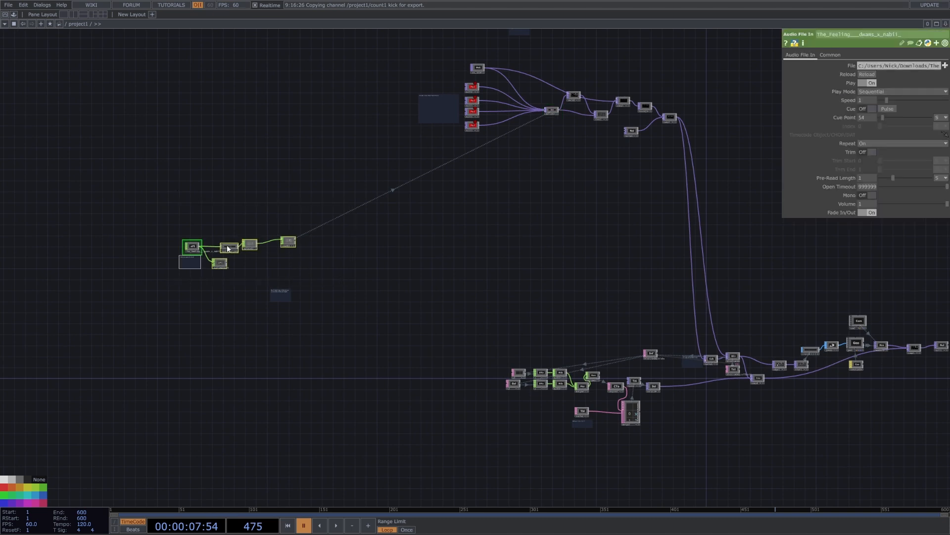
left_click_drag(229, 247, 481, 228)
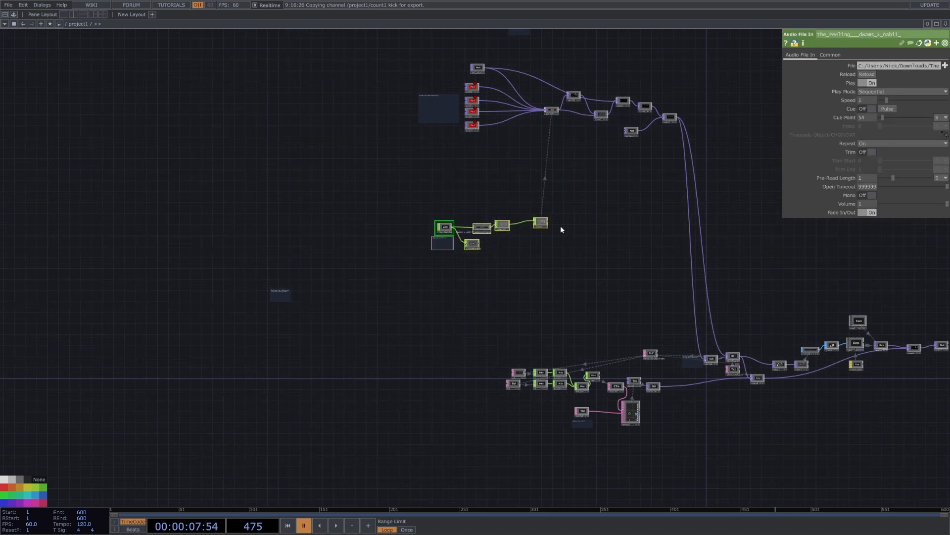
scroll(561, 227, "up", 3)
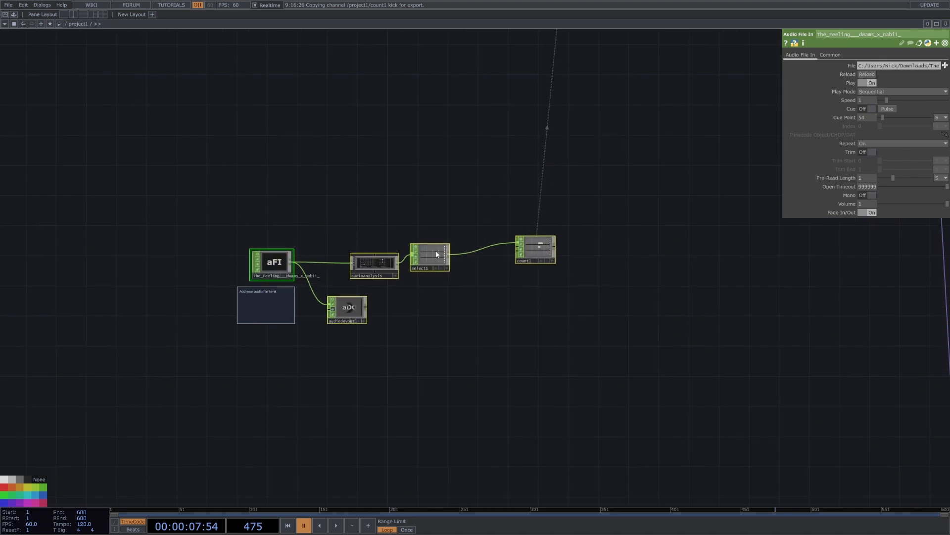
scroll(436, 255, "up", 3)
scroll(705, 368, "down", 5)
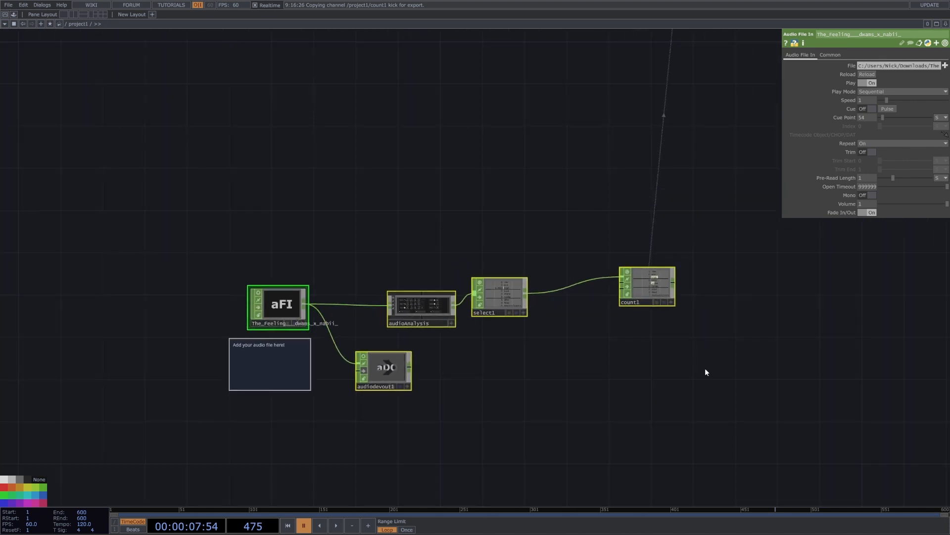
left_click_drag(693, 342, 670, 330)
scroll(669, 329, "down", 5)
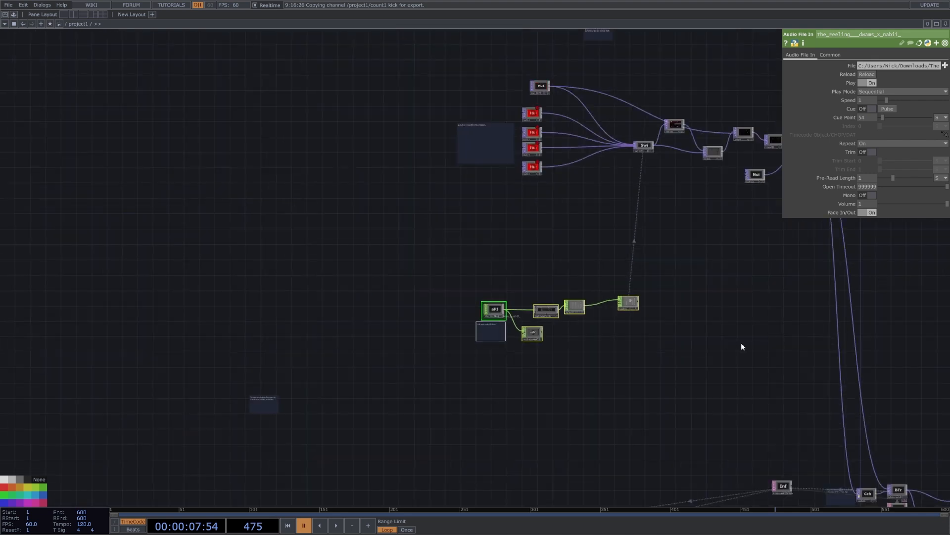
Step: Move blobtrack1 together with its callbacks, cache1, Info DAT and note up to just below comp2
left_click_drag(740, 340, 383, 253)
scroll(482, 59, "up", 3)
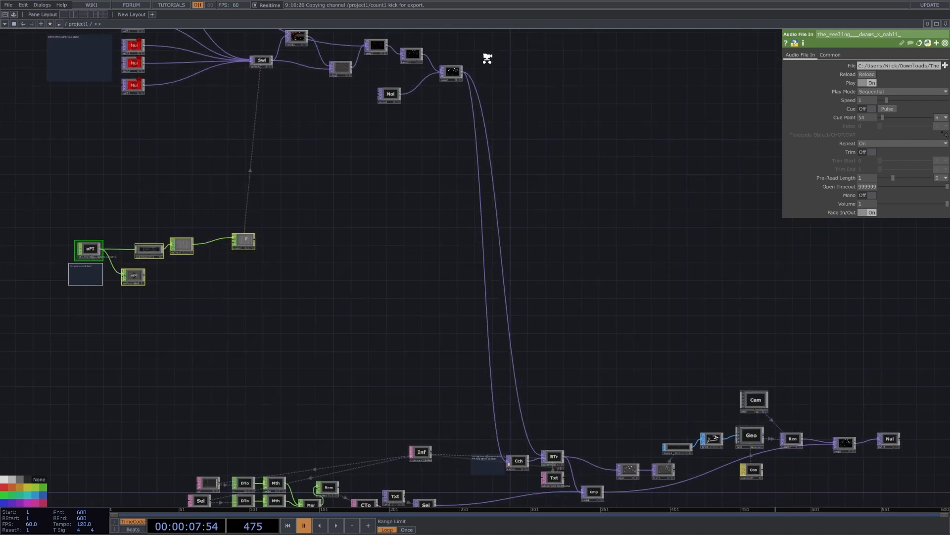
left_click(454, 77)
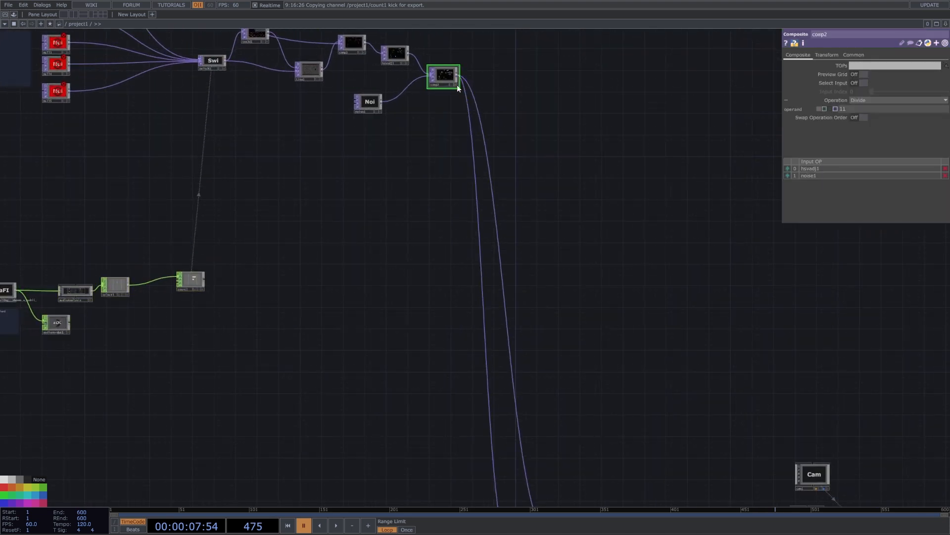
scroll(535, 287, "up", 2)
left_click_drag(535, 288, 486, 48)
scroll(486, 47, "down", 1)
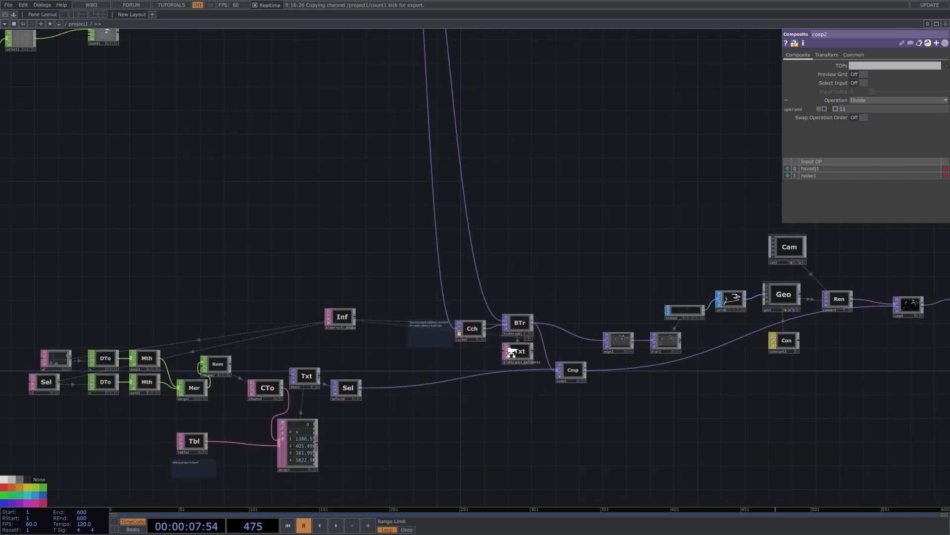
scroll(565, 302, "up", 4)
left_click_drag(566, 302, 614, 332)
scroll(603, 410, "down", 3)
left_click_drag(473, 352, 590, 430)
left_click_drag(400, 333, 574, 218)
scroll(576, 427, "down", 4)
scroll(574, 198, "up", 4)
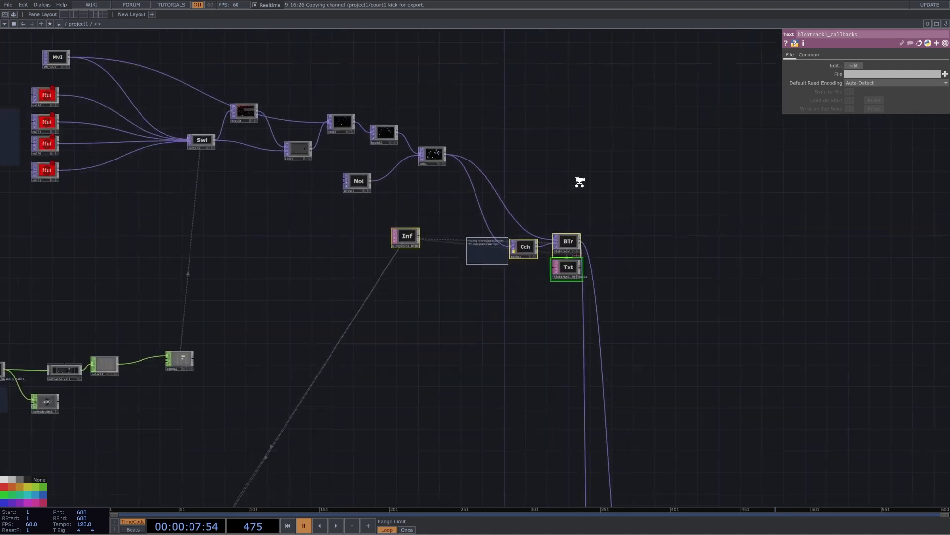
Step: Activate the viewer of blobtrack1 and delete cache1 from the connection between comp2 and blobtrack1
scroll(579, 180, "up", 2)
scroll(550, 230, "up", 2)
left_click_drag(433, 323, 404, 422)
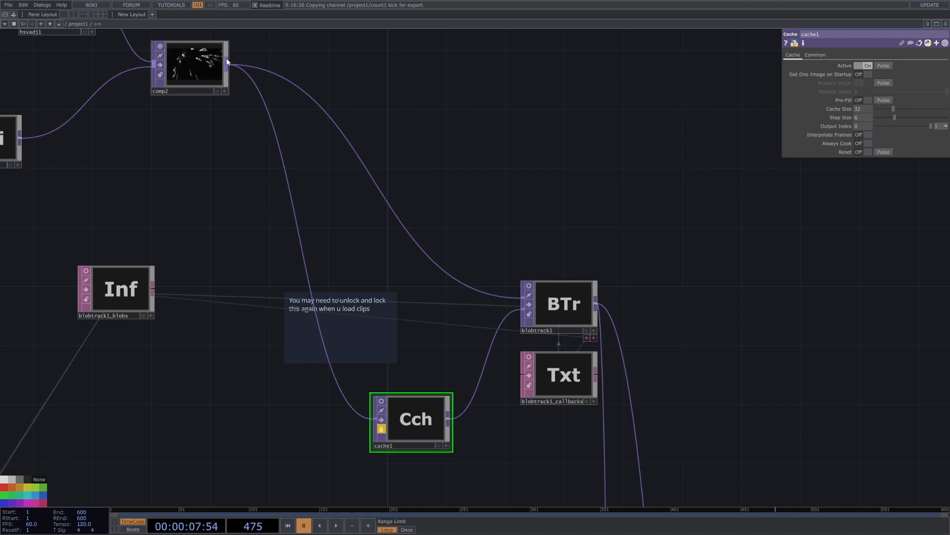
left_click(532, 287)
left_click(530, 286)
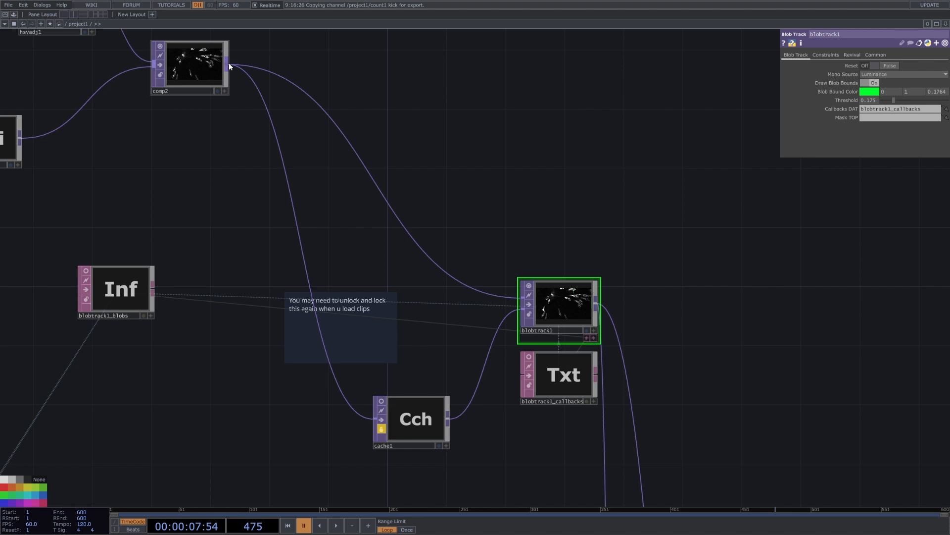
left_click(433, 423)
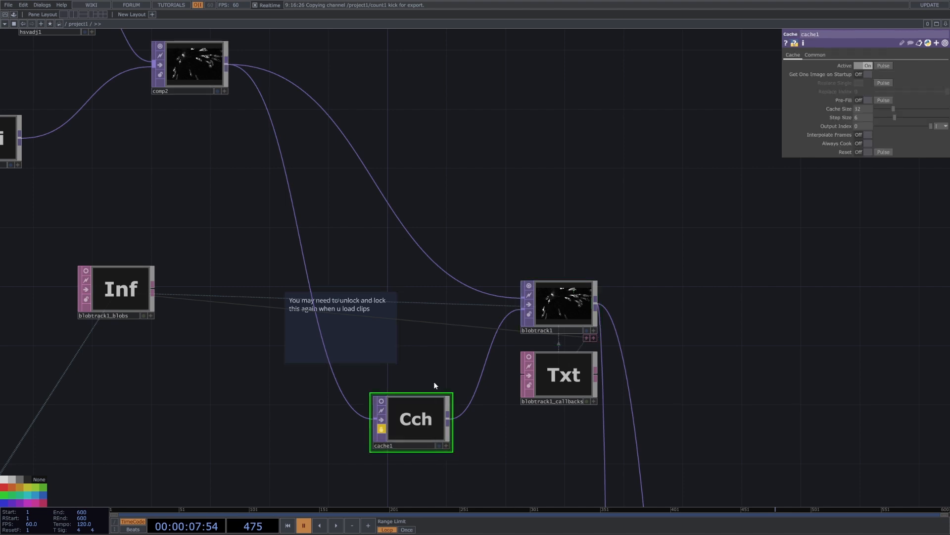
key("Delete")
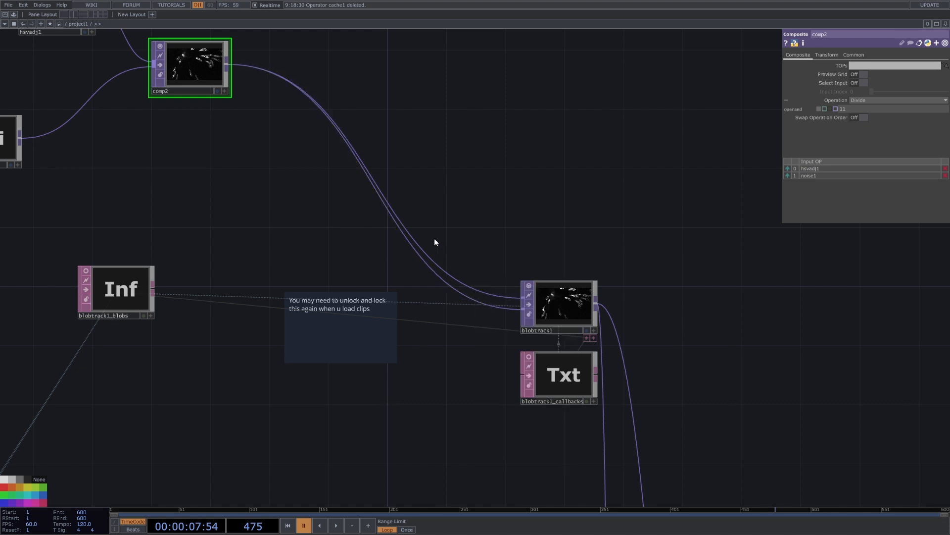
Step: Insert a Null TOP between comp2 and blobtrack1's first input, move the unlock note beside it and lock the null
left_click(412, 332)
left_click_drag(413, 333, 405, 382)
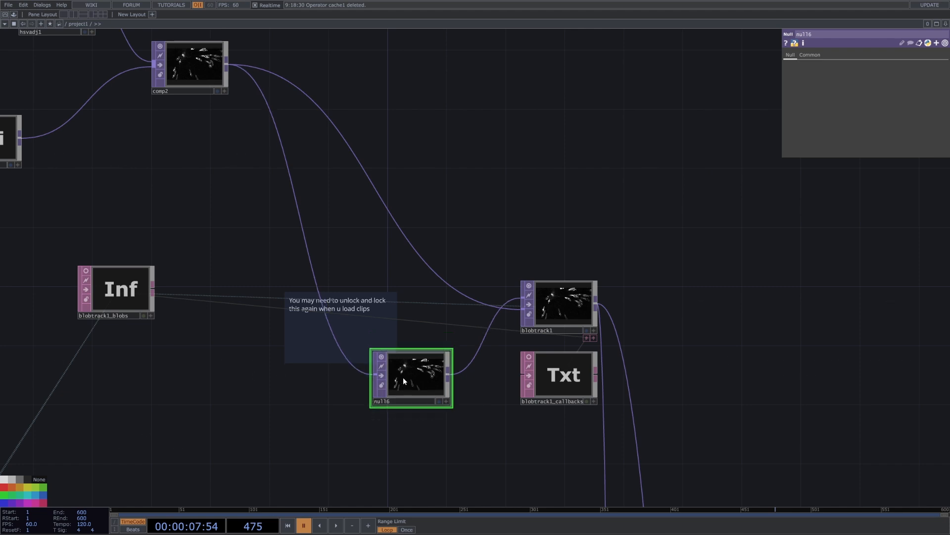
left_click_drag(369, 335, 311, 406)
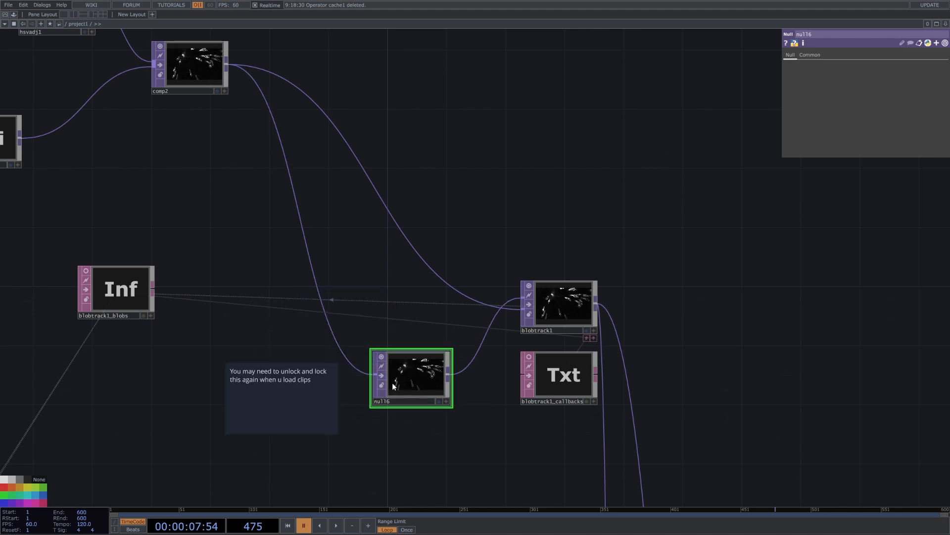
left_click(564, 304)
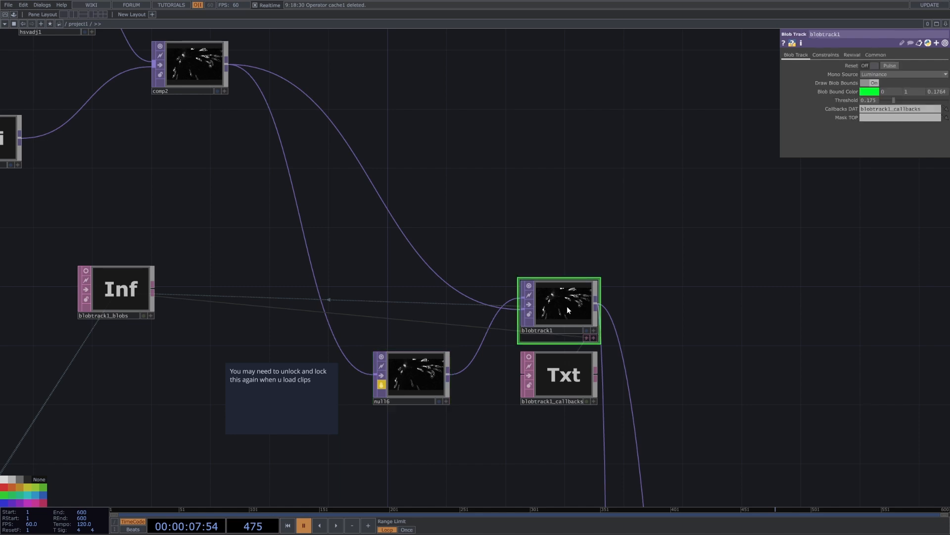
Step: Compare the outputs of comp2, null6 and blobtrack1, resuming timeline playback to watch the blob bounds
scroll(606, 303, "up", 4)
scroll(399, 396, "down", 2)
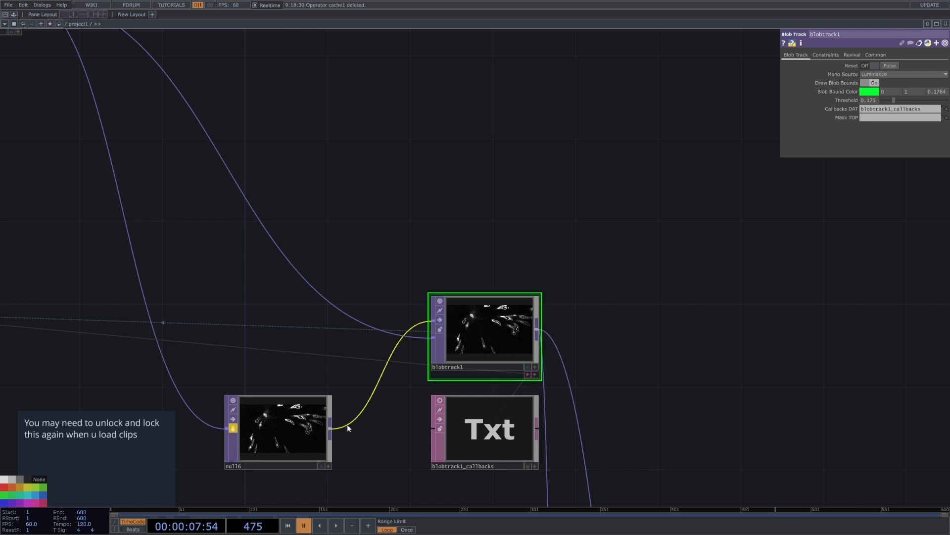
scroll(275, 418, "up", 3)
scroll(467, 301, "down", 7)
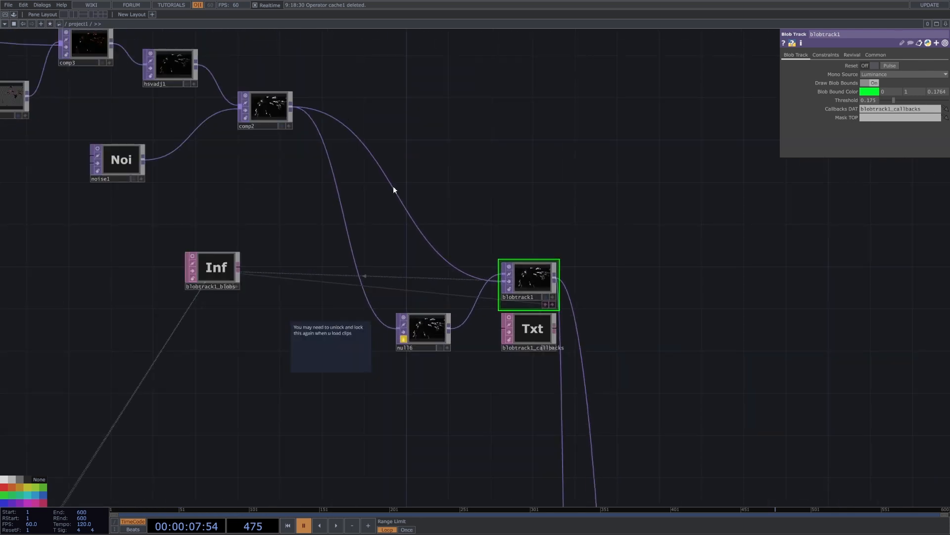
left_click(268, 109)
scroll(270, 106, "up", 5)
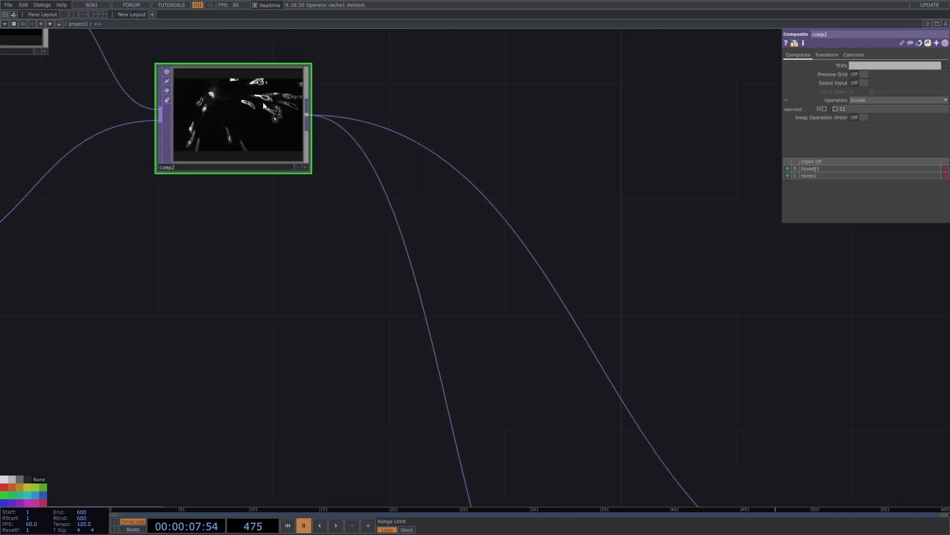
scroll(582, 184, "down", 3)
scroll(764, 384, "up", 5)
left_click_drag(764, 384, 625, 365)
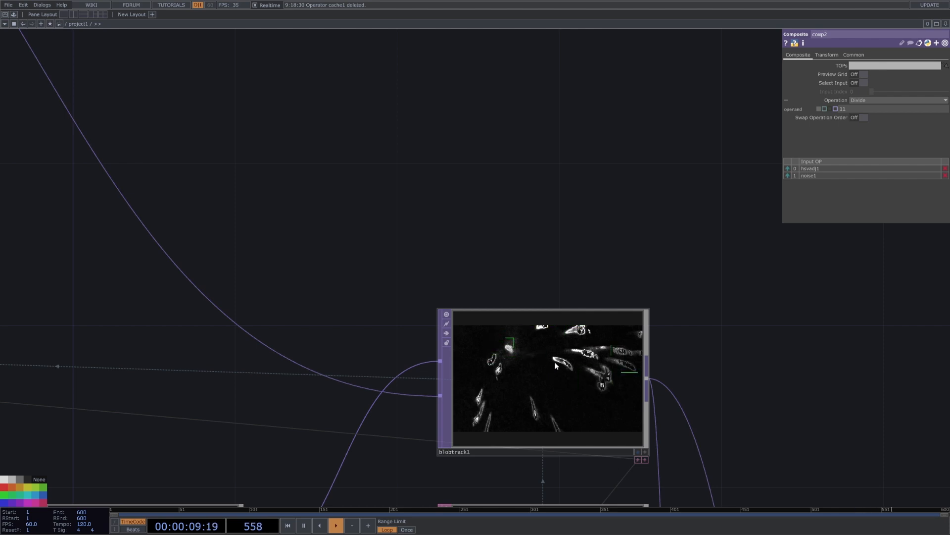
scroll(569, 376, "down", 3)
scroll(569, 379, "down", 3)
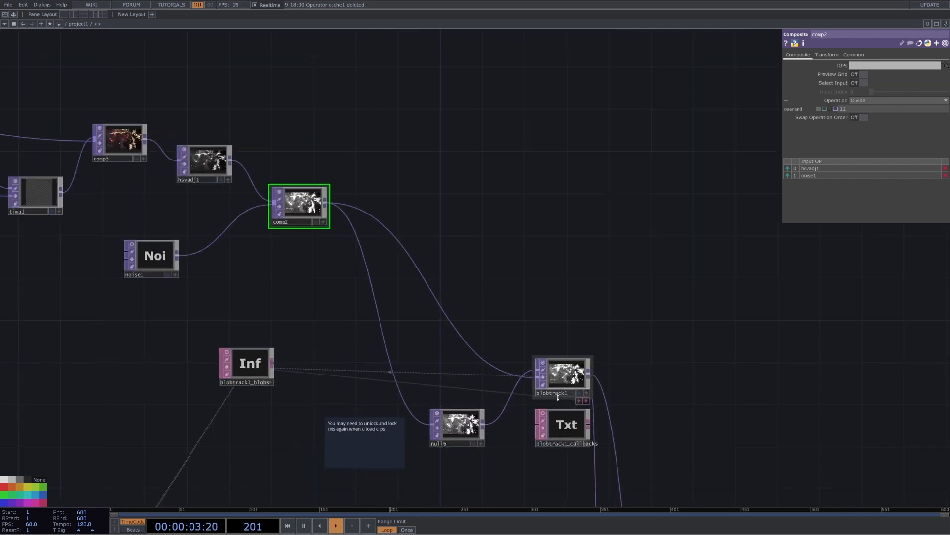
Step: Undo the lock changes on null6, the note move and the insertion of the null
left_click(438, 435)
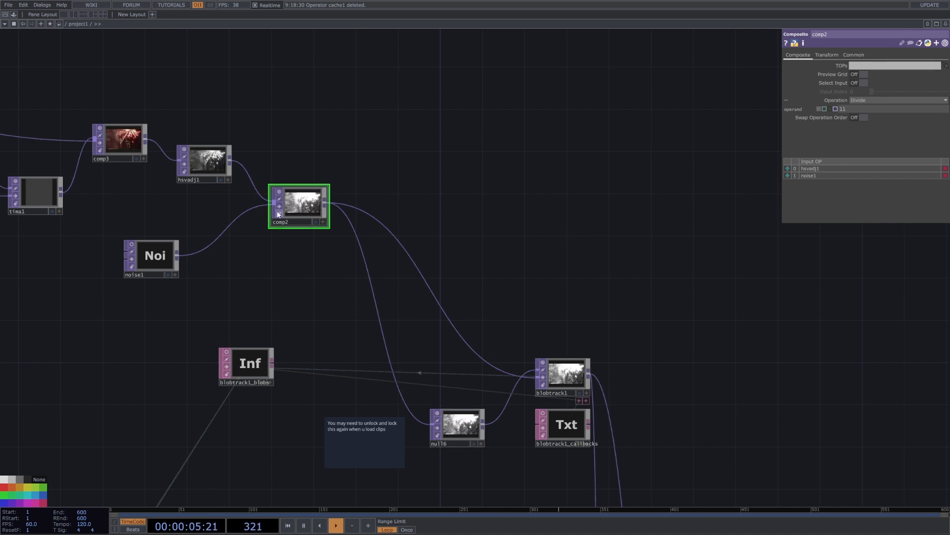
key("ctrl+z")
key("ctrl+z")
key("ctrl+z")
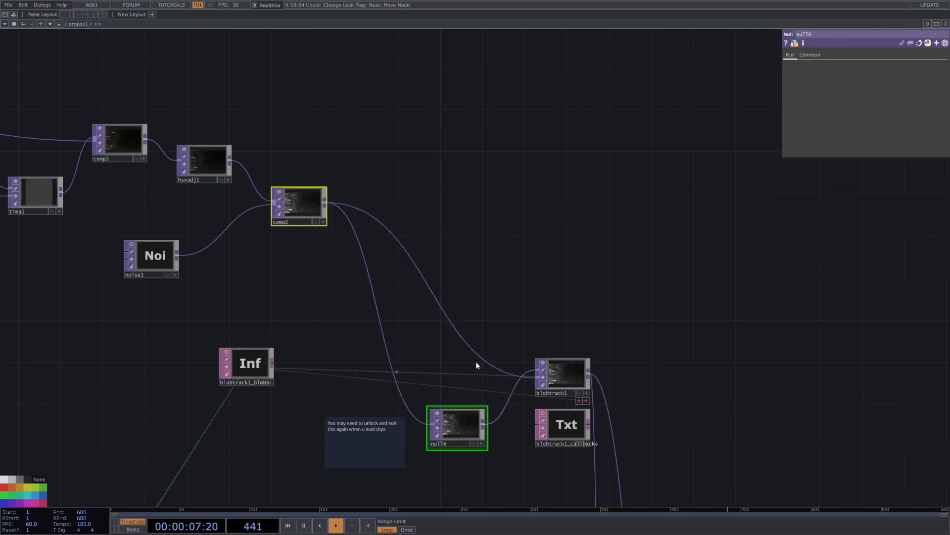
key("ctrl+z")
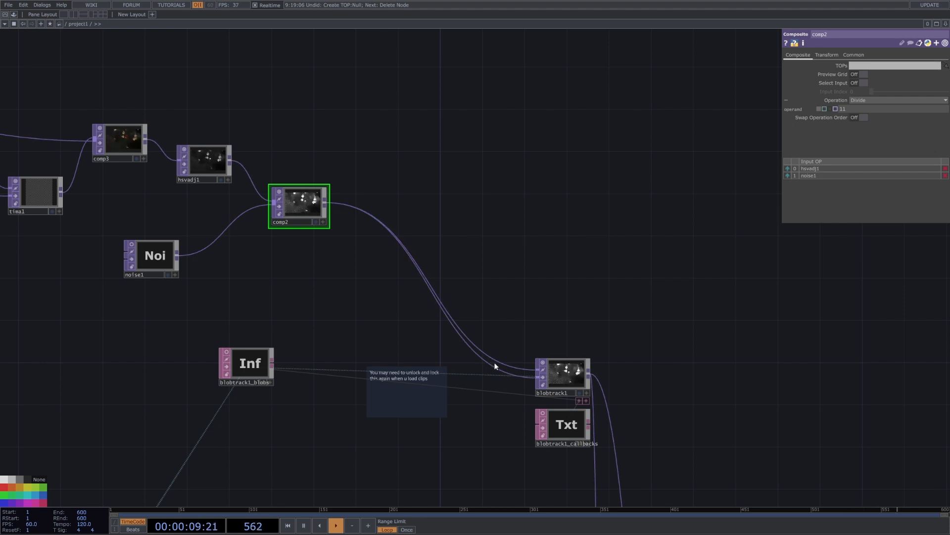
Step: Insert a Null TOP between comp2 and blobtrack1's second input and lock it
right_click(494, 361)
left_click(517, 356)
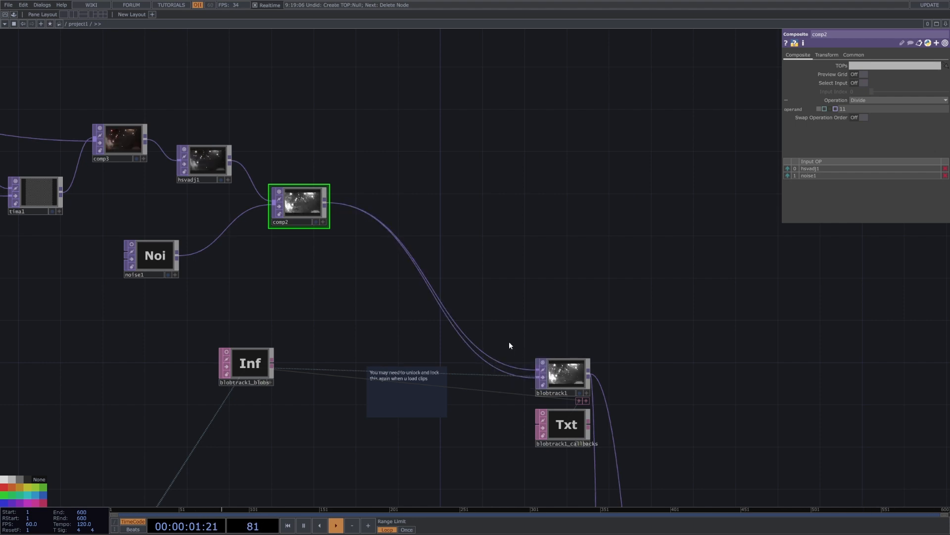
left_click(474, 406)
left_click(459, 413)
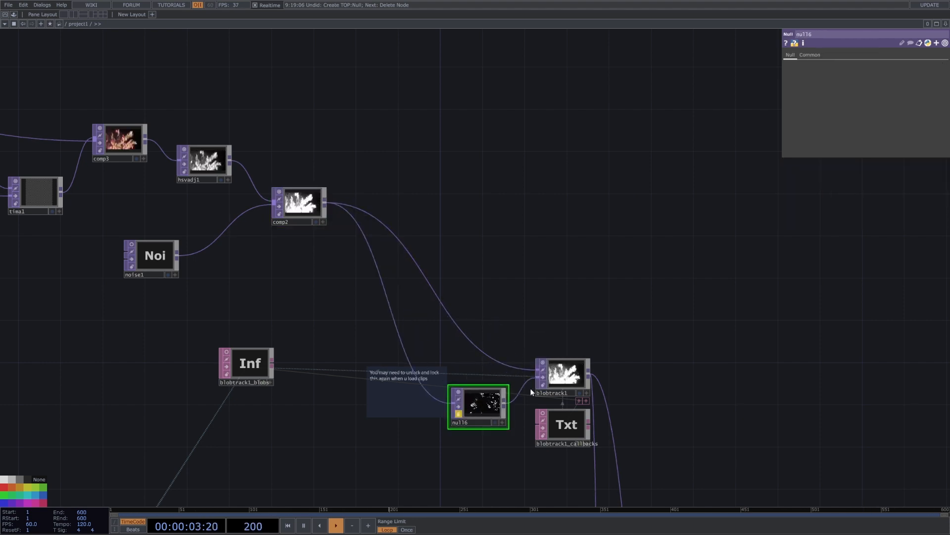
Step: Review the tracking threshold, Constraints, Revival and Common parameters of blobtrack1 while the timeline plays
scroll(567, 379, "up", 4)
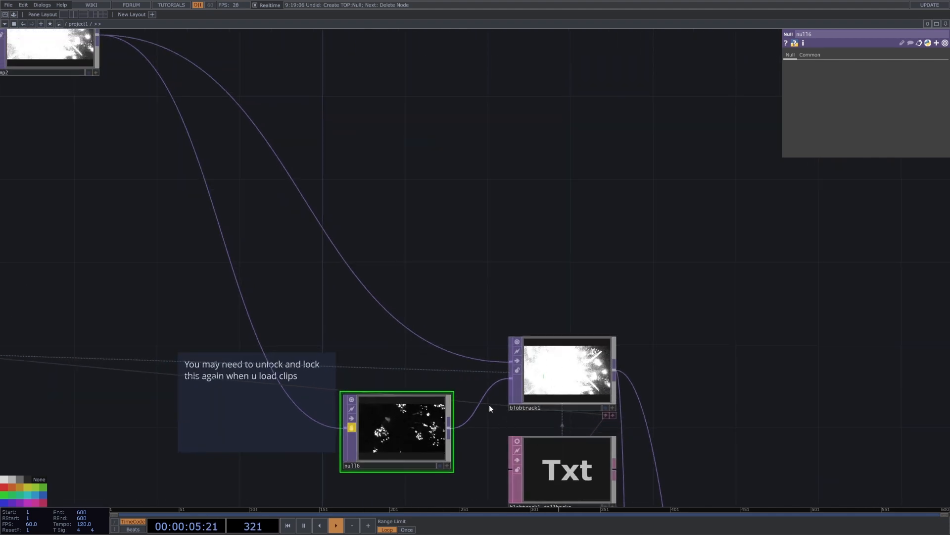
scroll(507, 391, "up", 4)
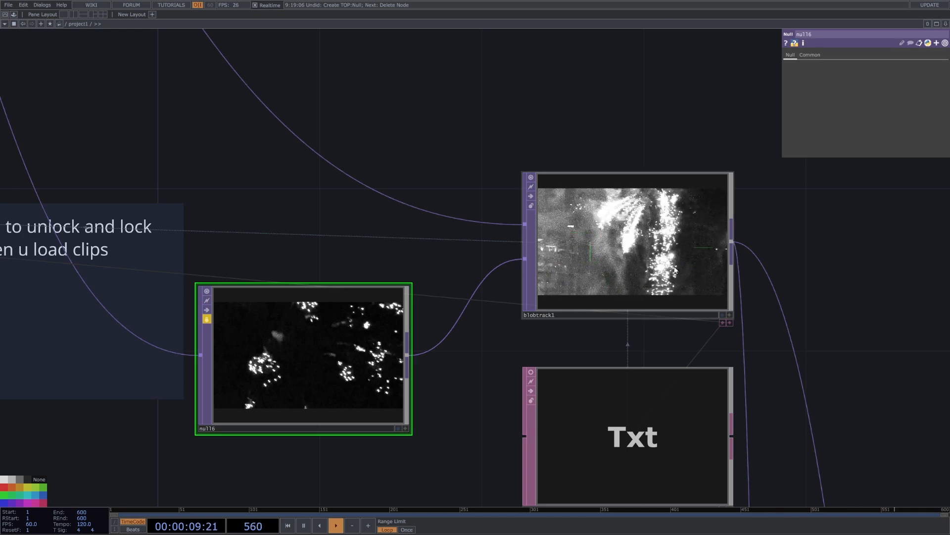
left_click(671, 232)
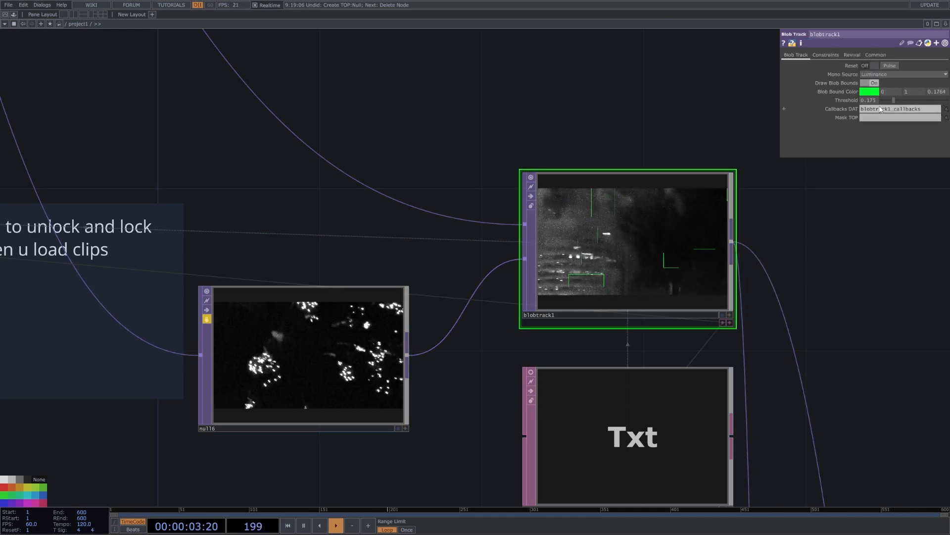
mouse_move(893, 104)
left_mouse_down()
mouse_move(940, 102)
mouse_move(892, 101)
left_mouse_up()
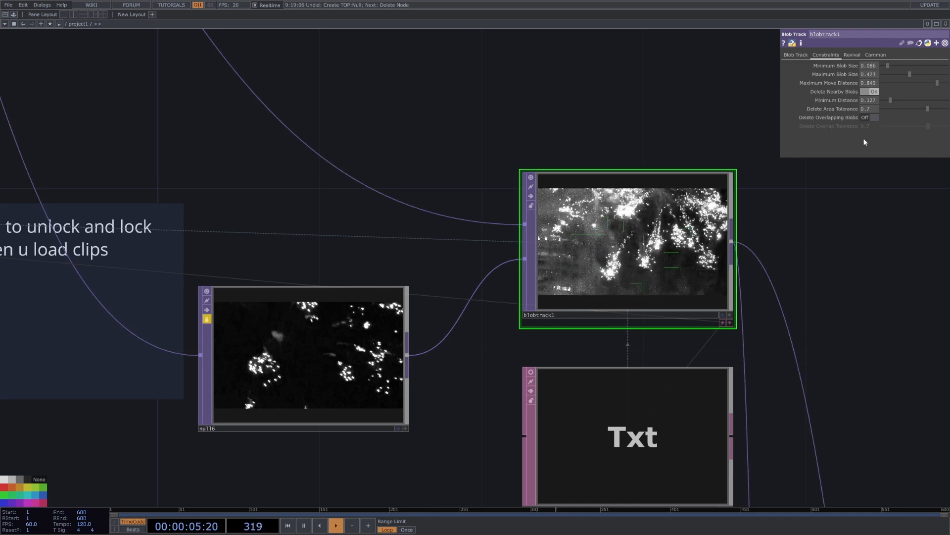
left_click(853, 53)
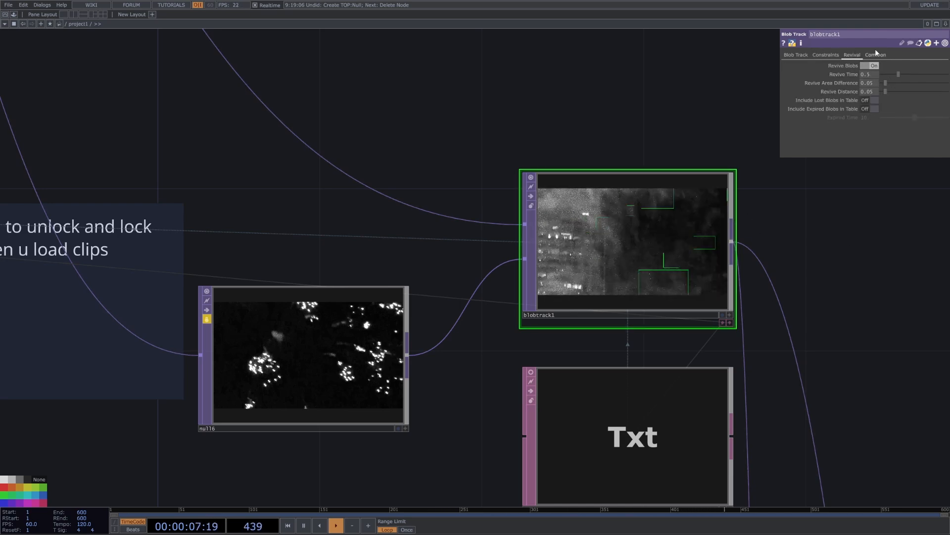
left_click(873, 55)
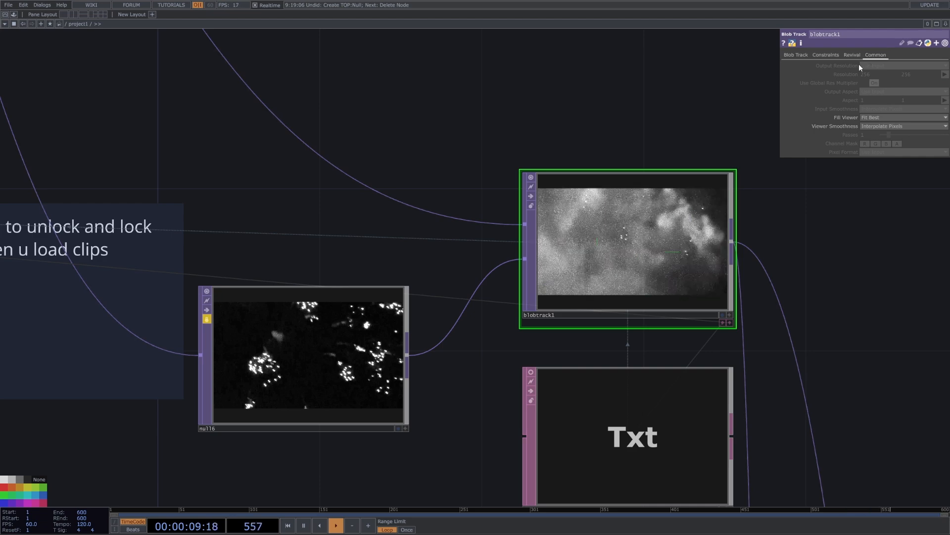
Step: Show blobtrack1's main Blob Track parameters and collapse its docked blobtrack1_callbacks DAT
left_click(796, 55)
scroll(712, 286, "down", 3)
scroll(711, 286, "down", 2)
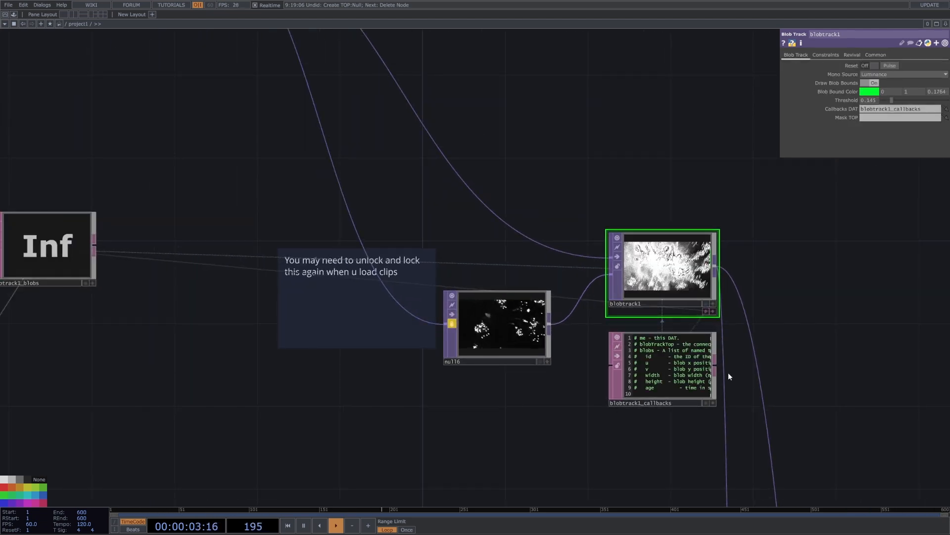
scroll(727, 376, "down", 2)
scroll(742, 366, "up", 5)
left_click(692, 338)
scroll(703, 327, "down", 4)
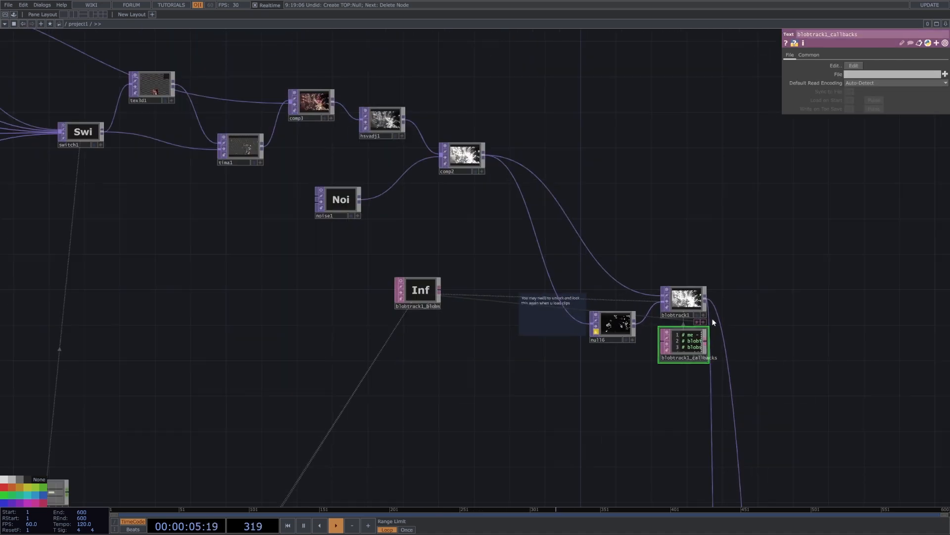
scroll(712, 321, "up", 3)
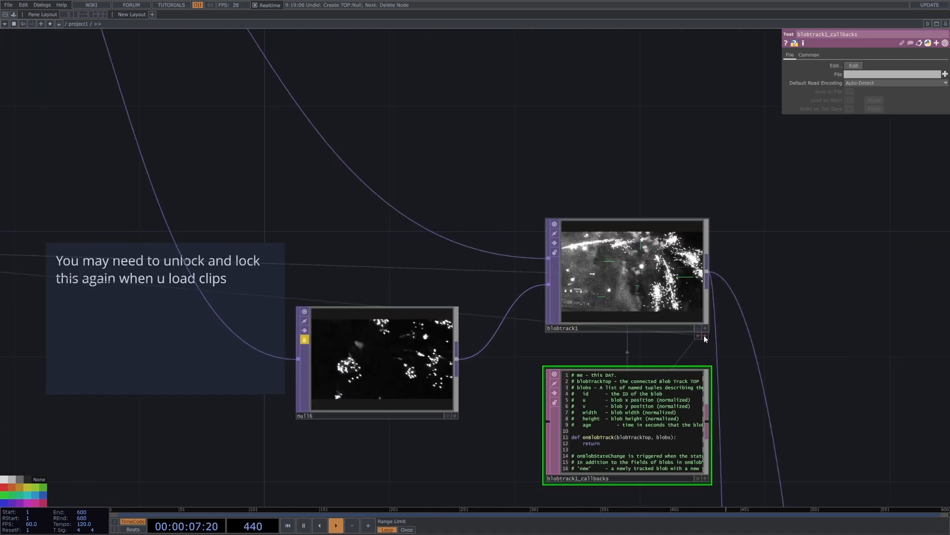
left_click(706, 337)
scroll(766, 356, "down", 6)
scroll(712, 326, "up", 7)
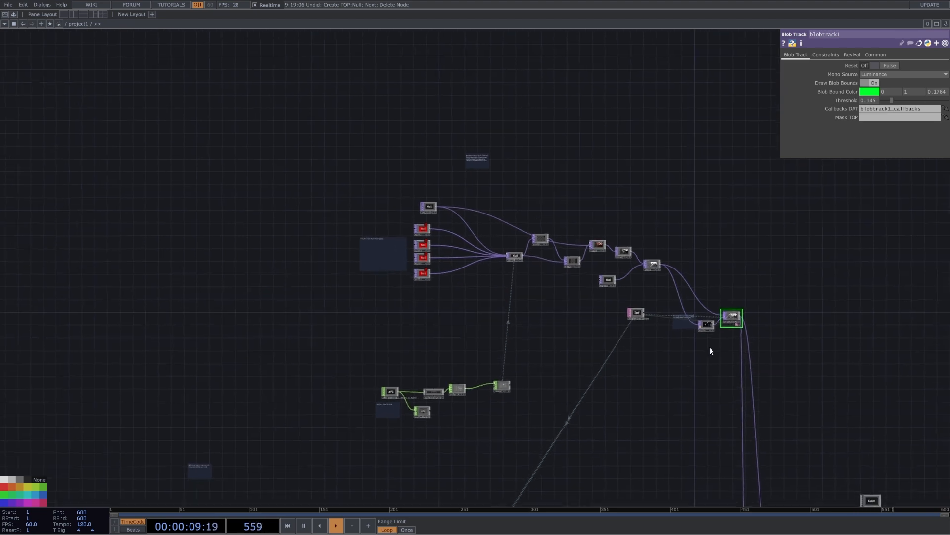
scroll(749, 346, "up", 1)
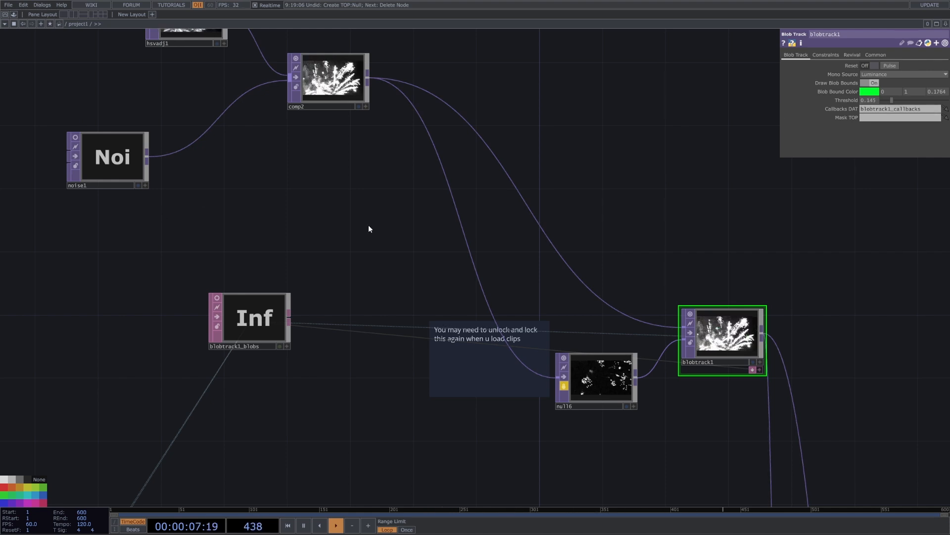
Step: Move the blobtrack1_blobs Info DAT to the empty area below null6
left_click(255, 325)
scroll(262, 358, "down", 8)
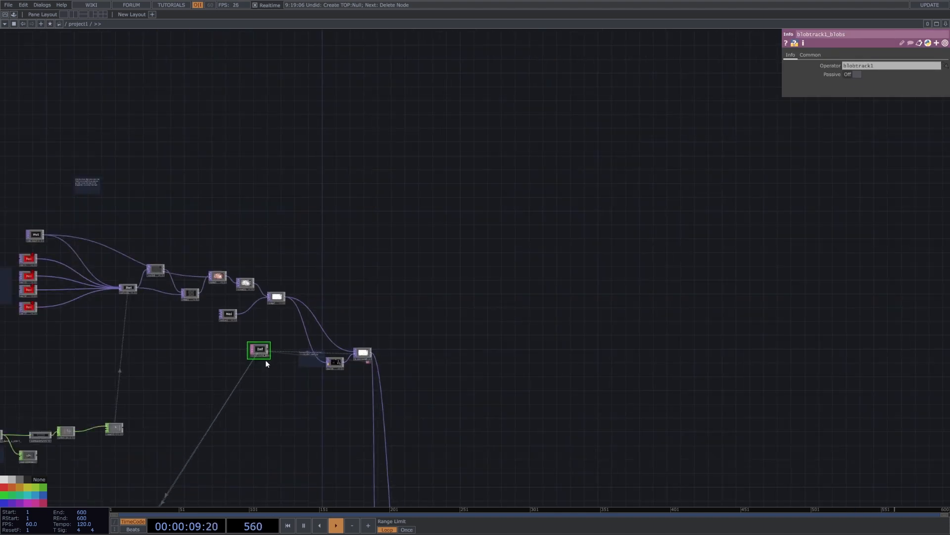
left_click_drag(262, 352, 306, 418)
scroll(304, 412, "up", 7)
scroll(284, 415, "up", 1)
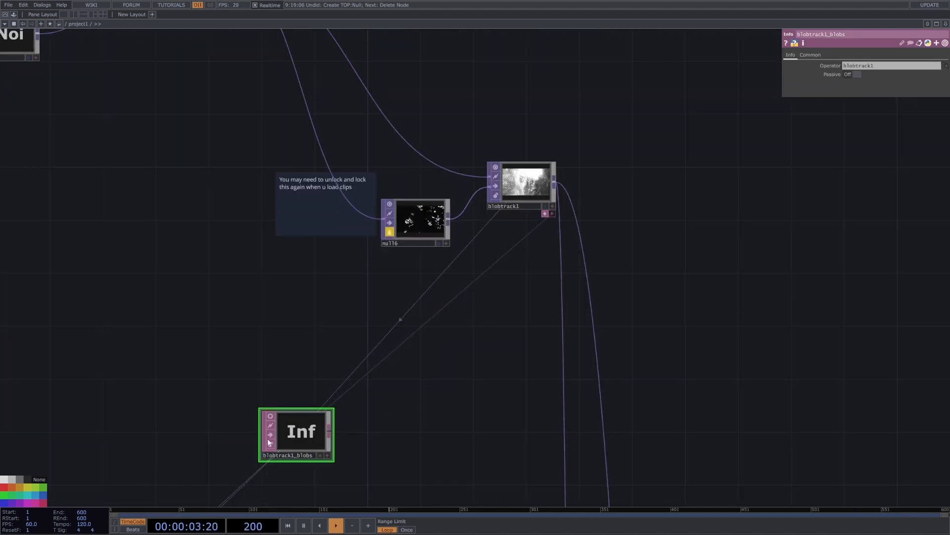
left_click(270, 417)
left_click(270, 417)
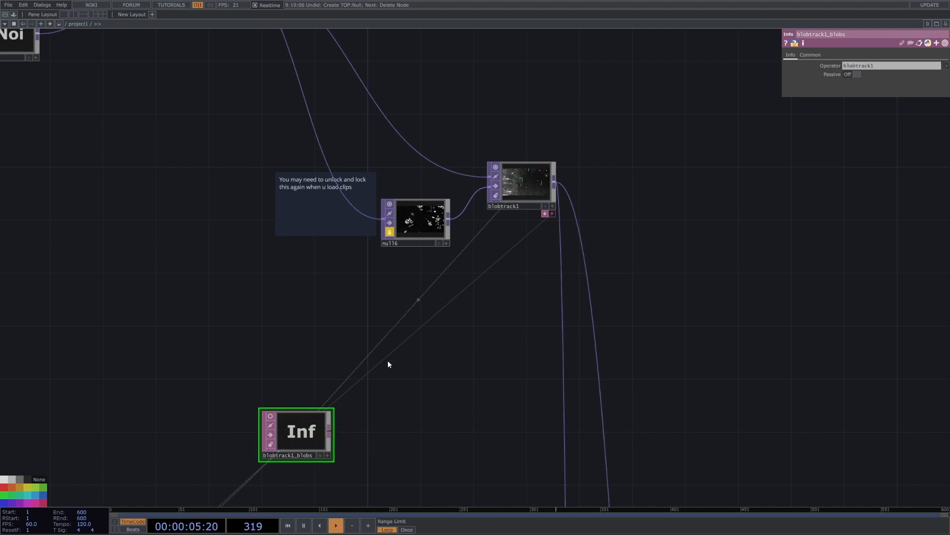
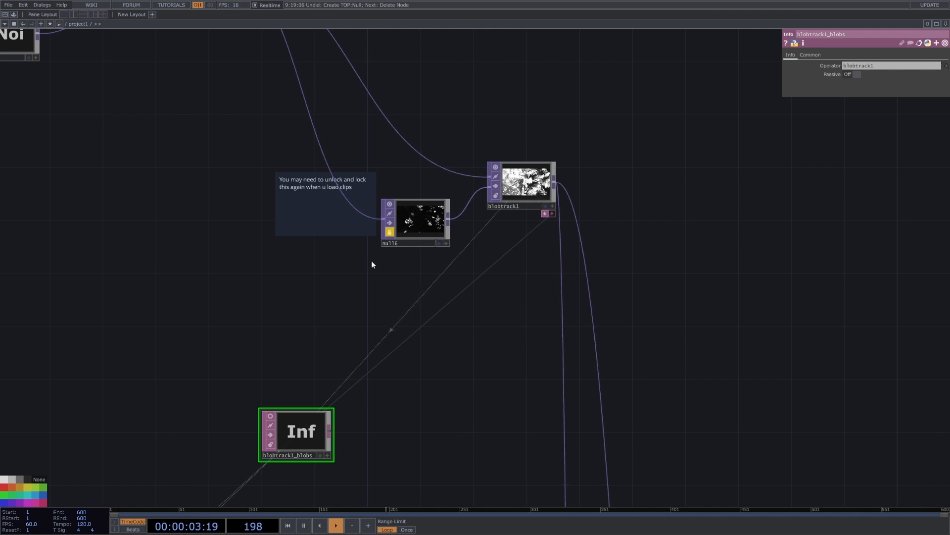
Step: Add an Info DAT below null6 and assign blobtrack1 as its operator
left_click(338, 369)
left_click_drag(338, 369, 405, 303)
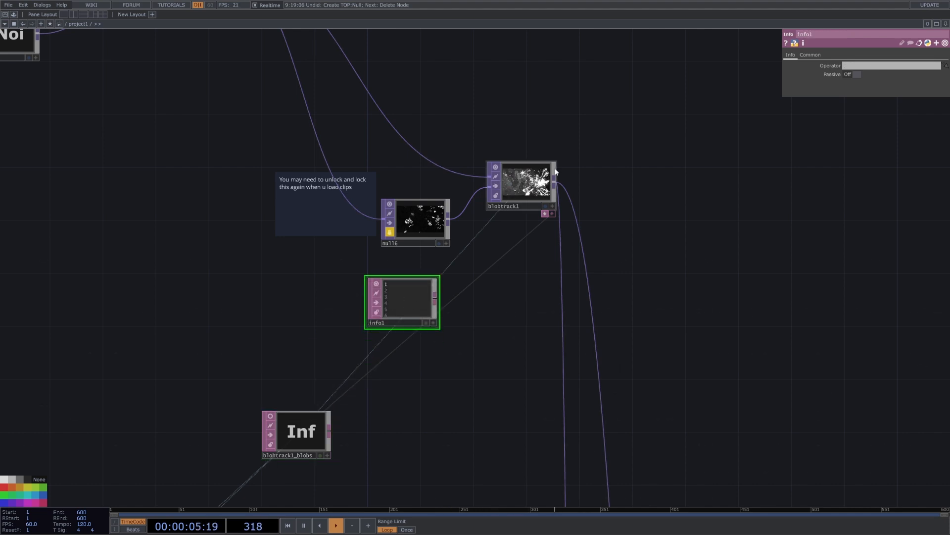
left_click_drag(539, 177, 426, 304)
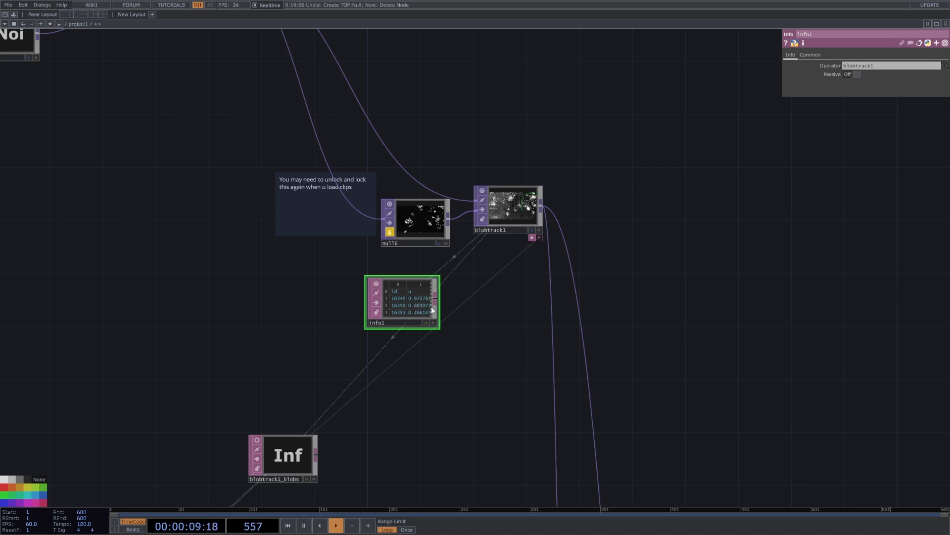
Step: Pause the timeline and examine info1's table of blob IDs, positions, sizes, states and ages
scroll(410, 317, "up", 5)
scroll(436, 277, "up", 3)
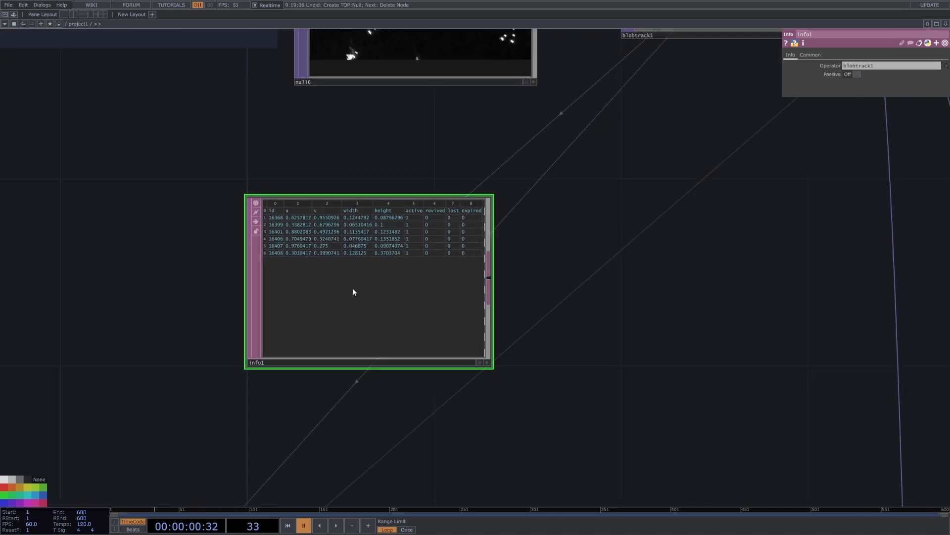
scroll(352, 293, "up", 3)
scroll(596, 274, "up", 2)
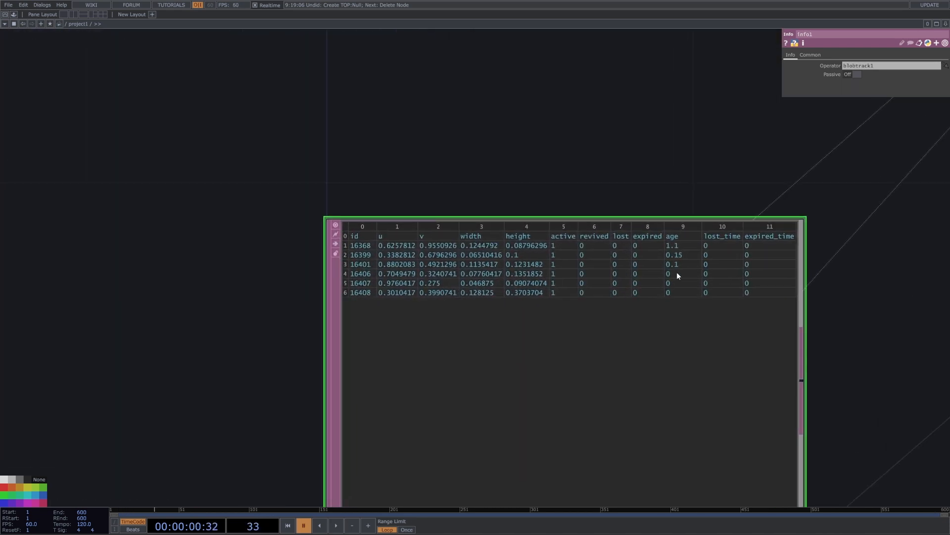
scroll(688, 291, "down", 4)
scroll(642, 309, "up", 4)
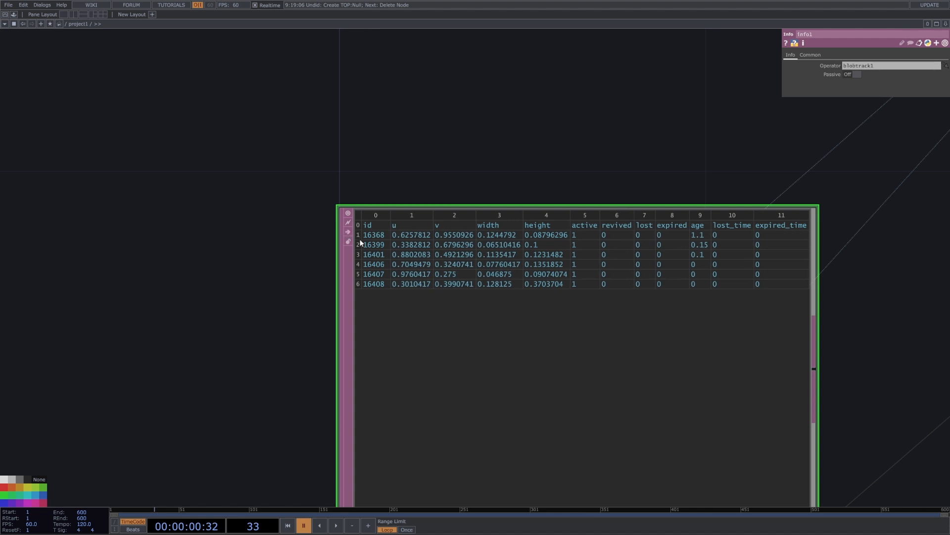
scroll(363, 292, "down", 10)
scroll(224, 404, "down", 5)
Step: Turn on the blobtrack1_blobs viewer and place the node just above the start of the text-label chain
left_click_drag(253, 308, 299, 127)
left_click_drag(297, 262, 253, 277)
left_click(259, 270)
scroll(260, 270, "up", 6)
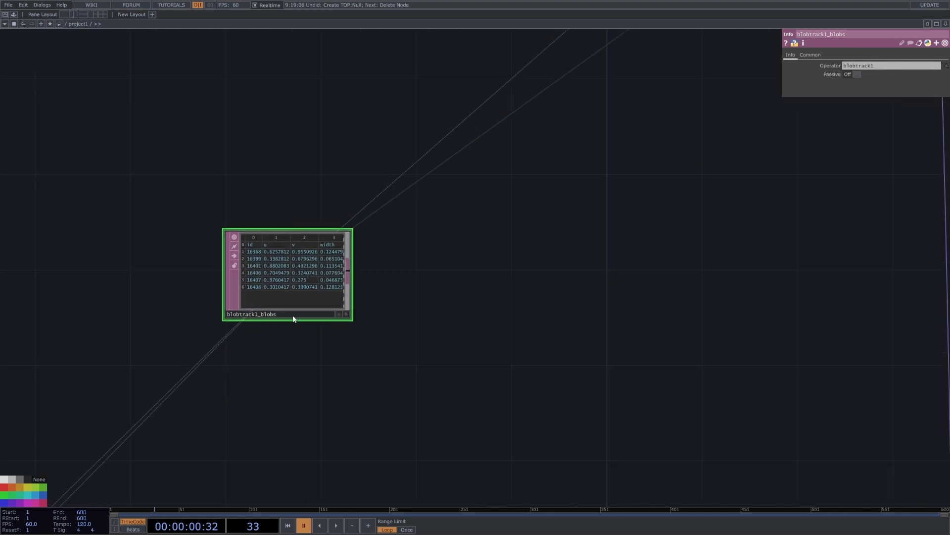
left_click_drag(292, 316, 234, 316)
scroll(235, 316, "down", 5)
scroll(378, 206, "up", 1)
scroll(349, 284, "down", 1)
left_click_drag(348, 287, 517, 297)
scroll(636, 267, "down", 2)
scroll(778, 101, "down", 2)
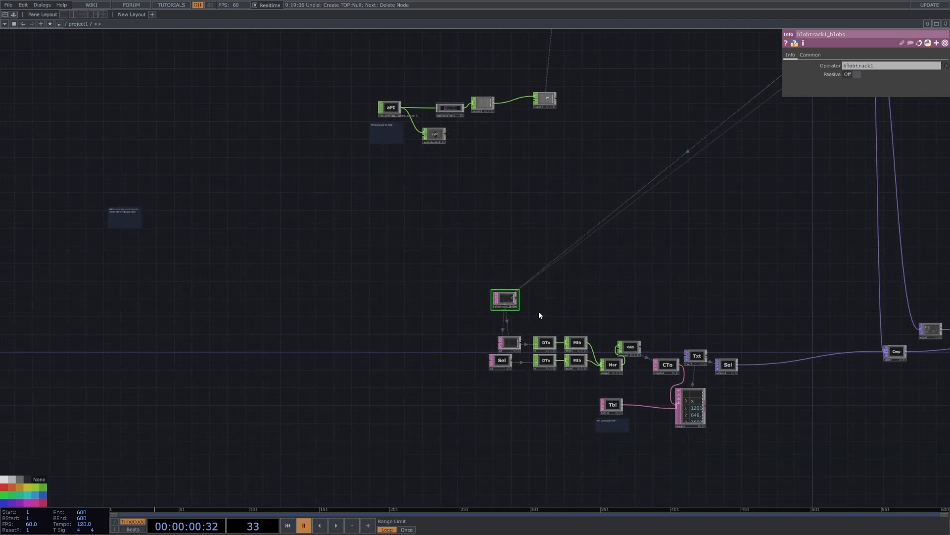
Step: Follow the text-label chain from select8 into comp4 and the neighbouring edge and blur branch
left_click_drag(808, 472, 483, 333)
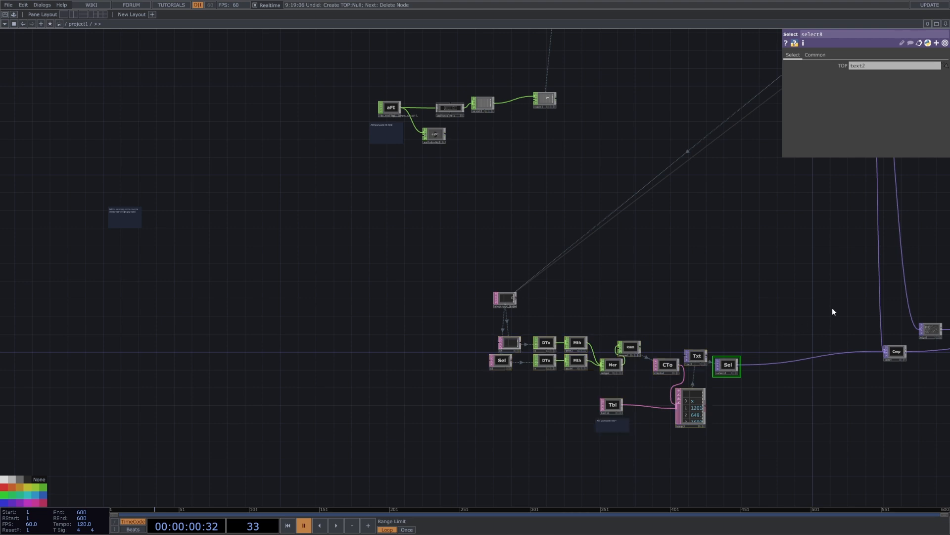
left_click_drag(716, 329, 477, 377)
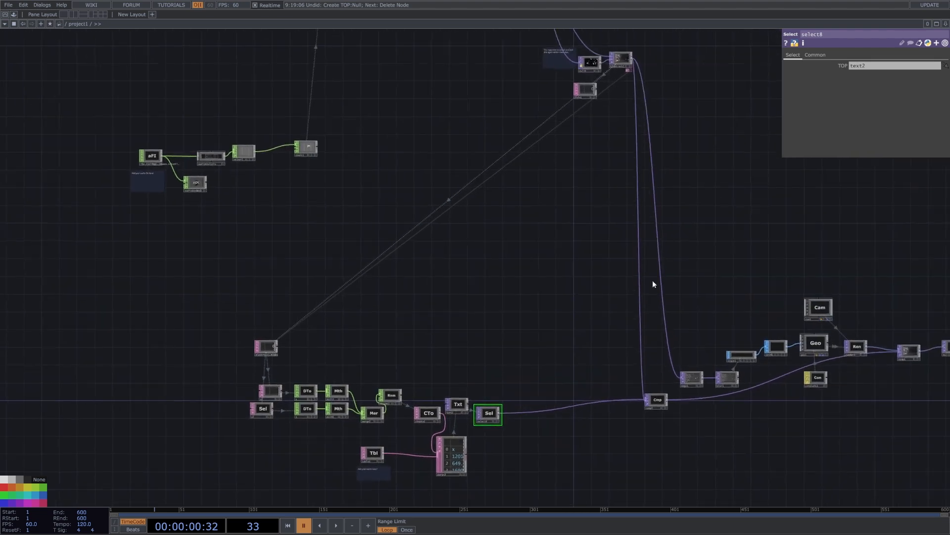
scroll(686, 386, "up", 3)
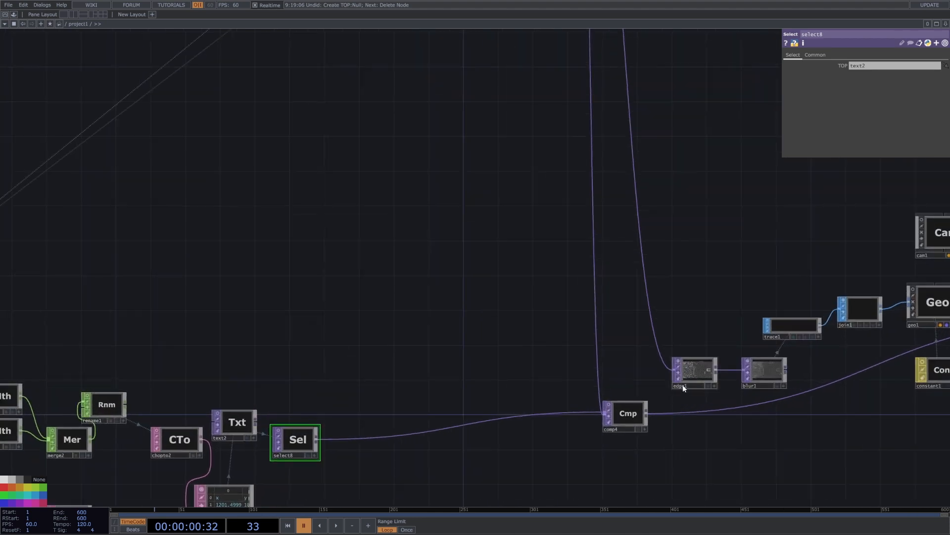
Step: Examine blobtrack1 and follow its connections to the edge-tracing and composite branches of the network
scroll(702, 307, "down", 3)
left_click_drag(674, 112, 682, 280)
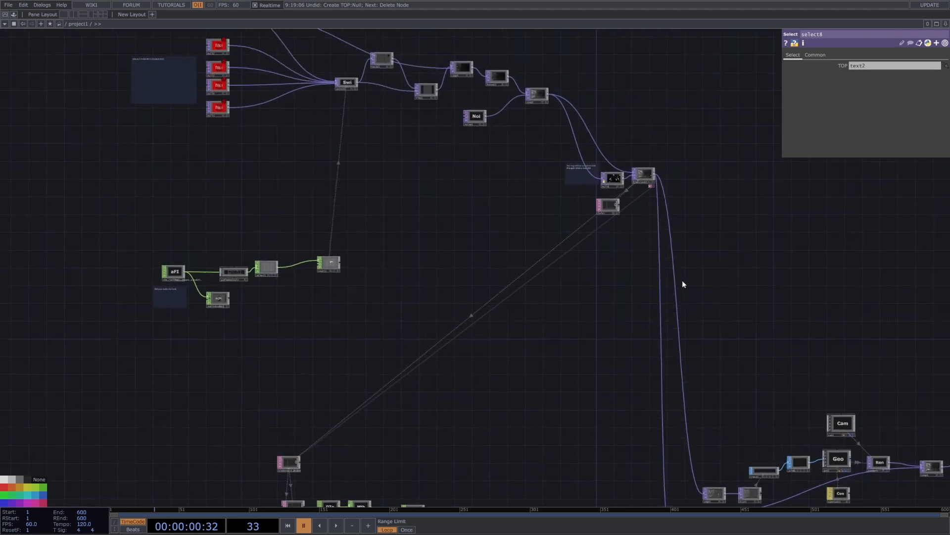
scroll(366, 431, "up", 3)
left_click_drag(669, 320, 429, 377)
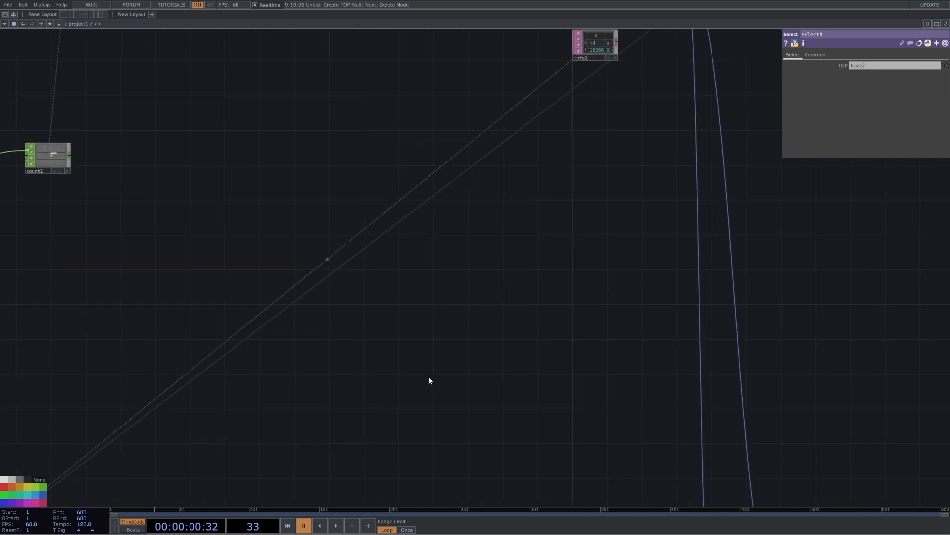
scroll(757, 324, "down", 3)
scroll(706, 376, "up", 2)
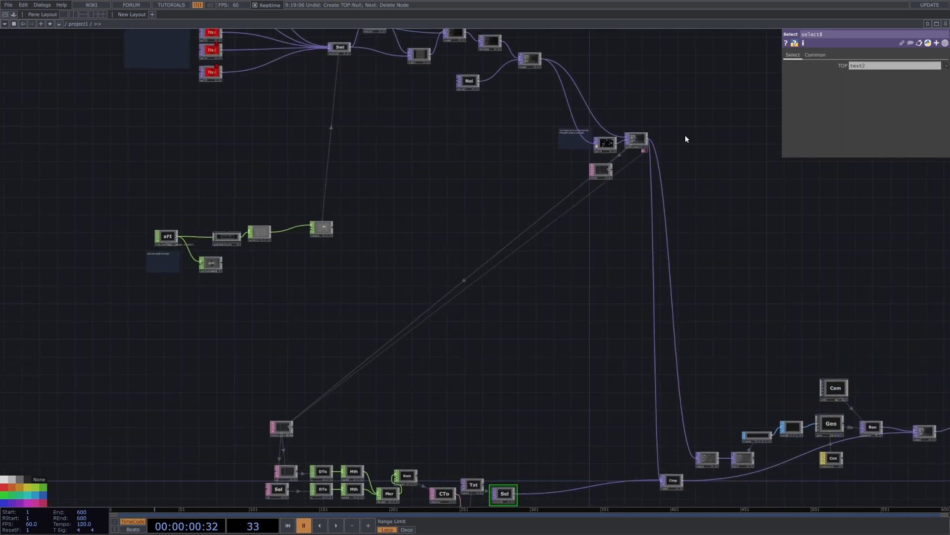
scroll(685, 140, "up", 2)
left_click(640, 143)
left_click_drag(715, 347, 661, 300)
scroll(661, 302, "up", 3)
left_click_drag(620, 261, 570, 64)
left_click_drag(663, 382, 600, 218)
scroll(600, 217, "down", 3)
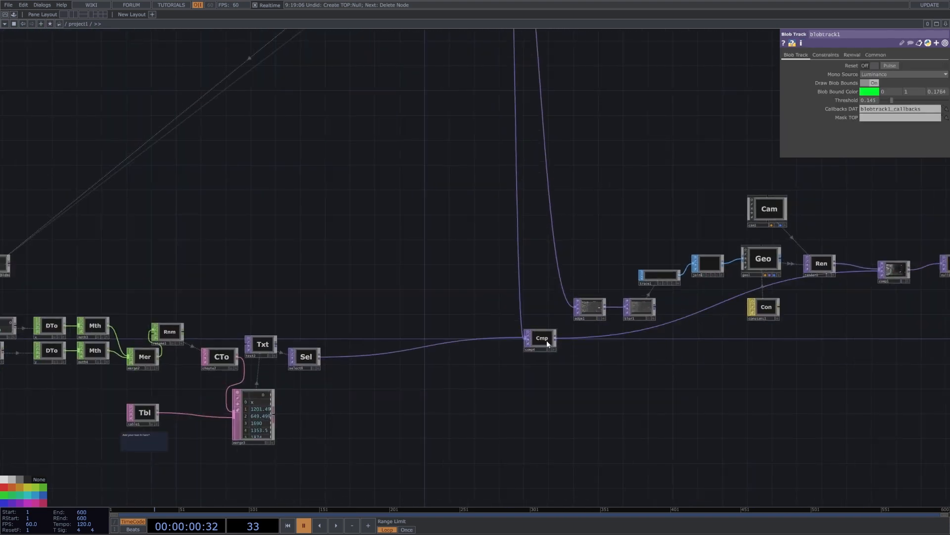
Step: Move the edge, blur, trace, join, geometry, camera, constant and render nodes up closer to blobtrack1
left_click(584, 302)
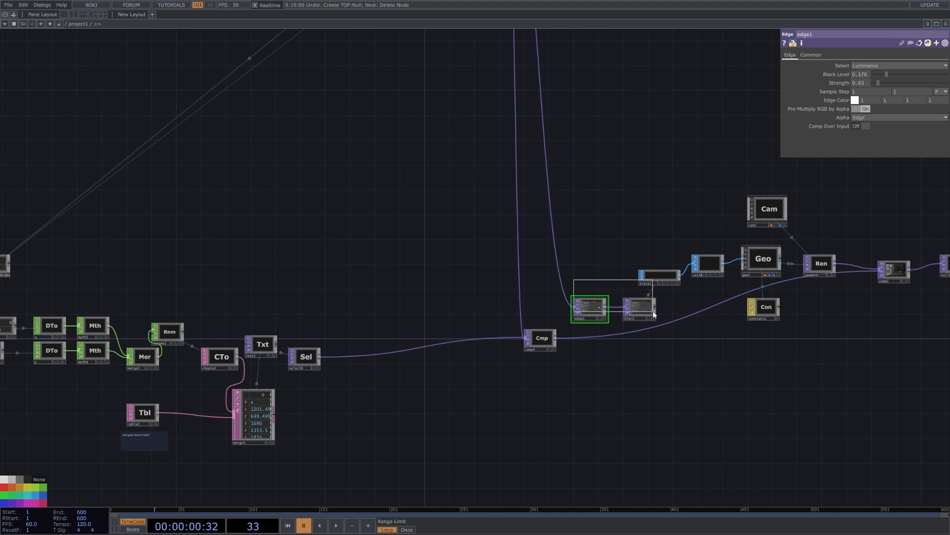
right_click_drag(558, 215, 777, 307)
left_click_drag(628, 307, 609, 127)
left_click_drag(654, 189, 586, 325)
left_click_drag(756, 400, 760, 231)
left_click_drag(573, 108, 469, 244)
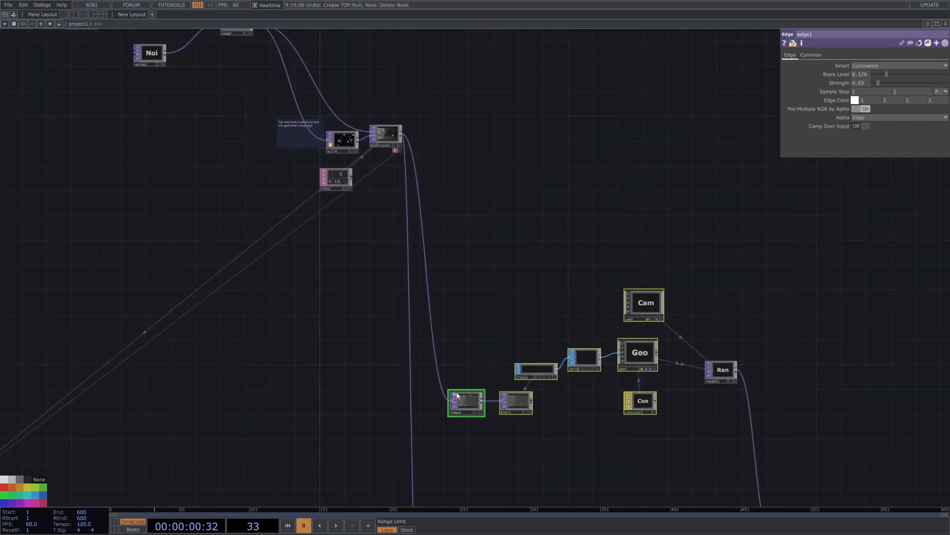
Step: Set the Black Level of edge1 to 0.266
left_click(401, 147)
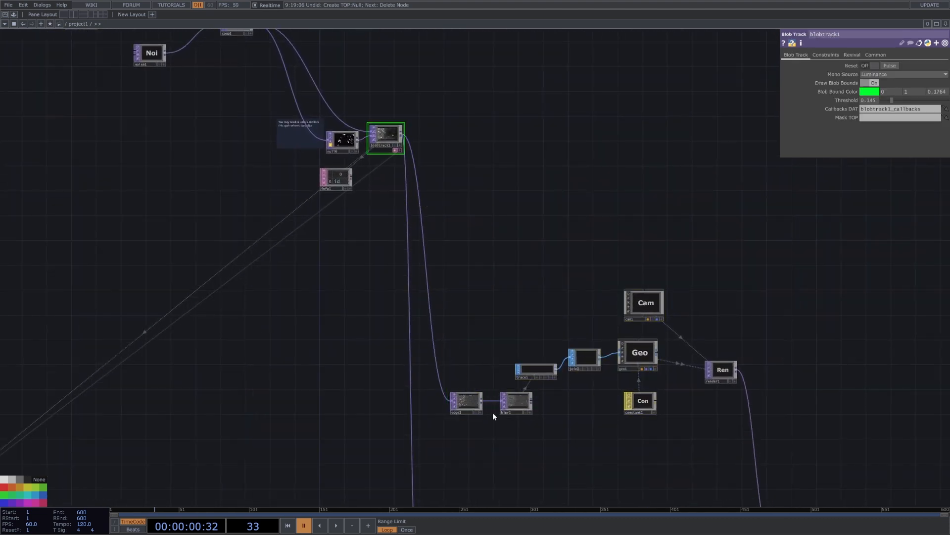
left_click(471, 406)
scroll(471, 407, "up", 5)
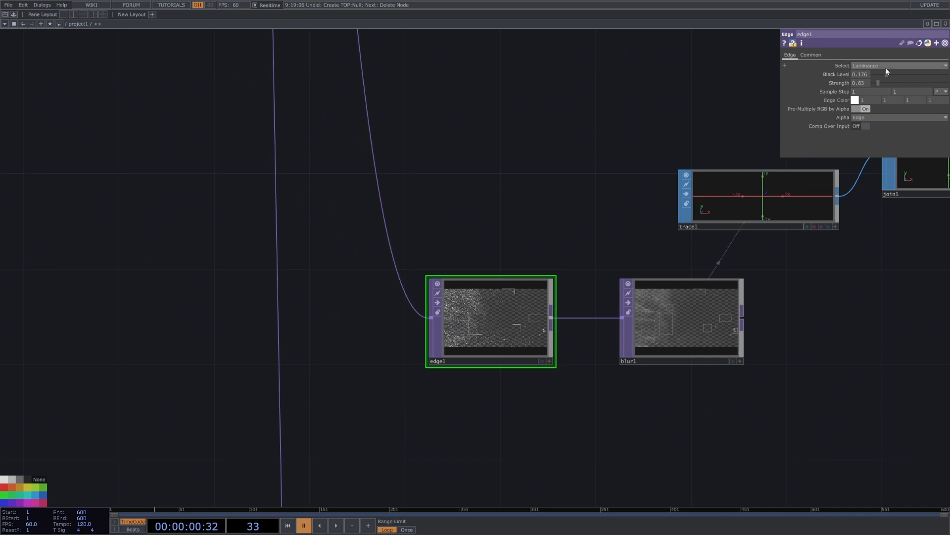
scroll(789, 197, "up", 3)
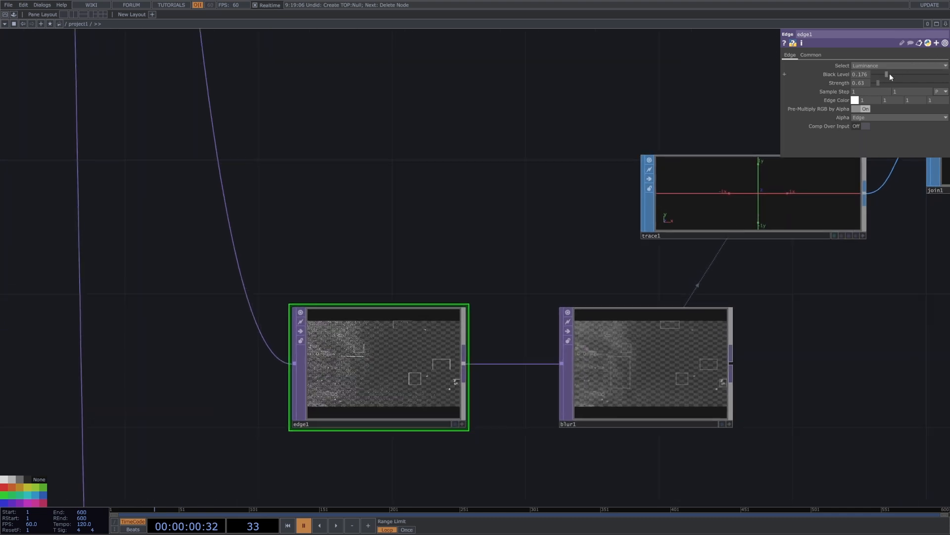
left_click_drag(890, 74, 909, 75)
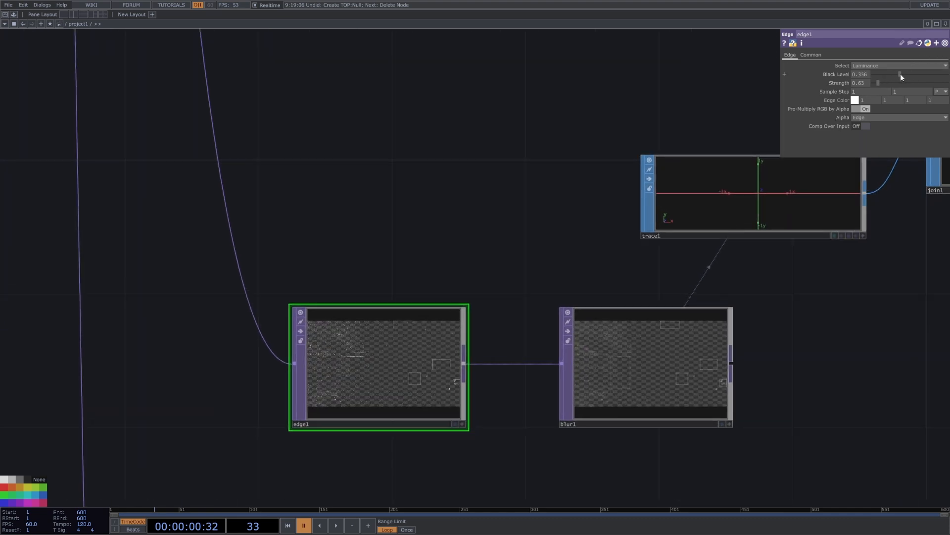
left_click_drag(898, 72, 894, 74)
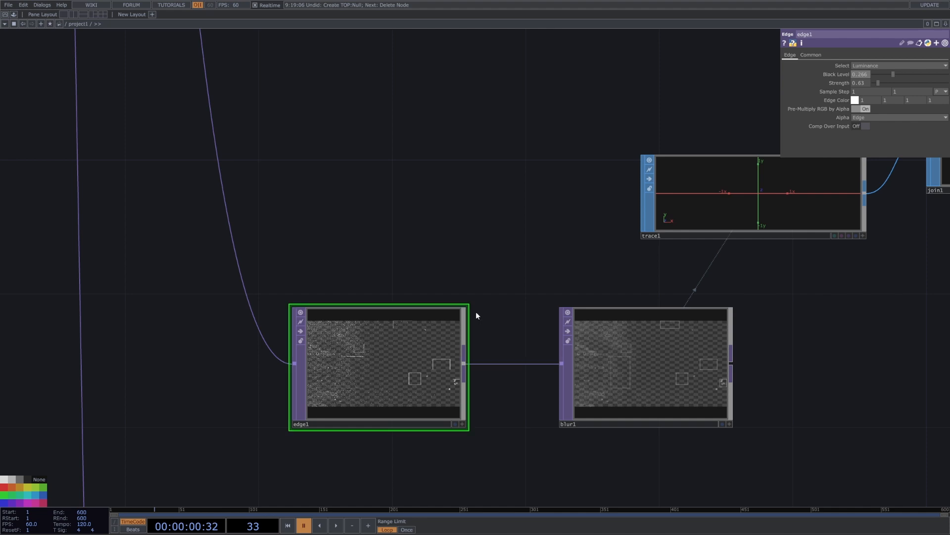
Step: Set the Strength of edge1 to 1.11 while comparing its preview with blur1
scroll(436, 372, "up", 1)
scroll(434, 372, "up", 4)
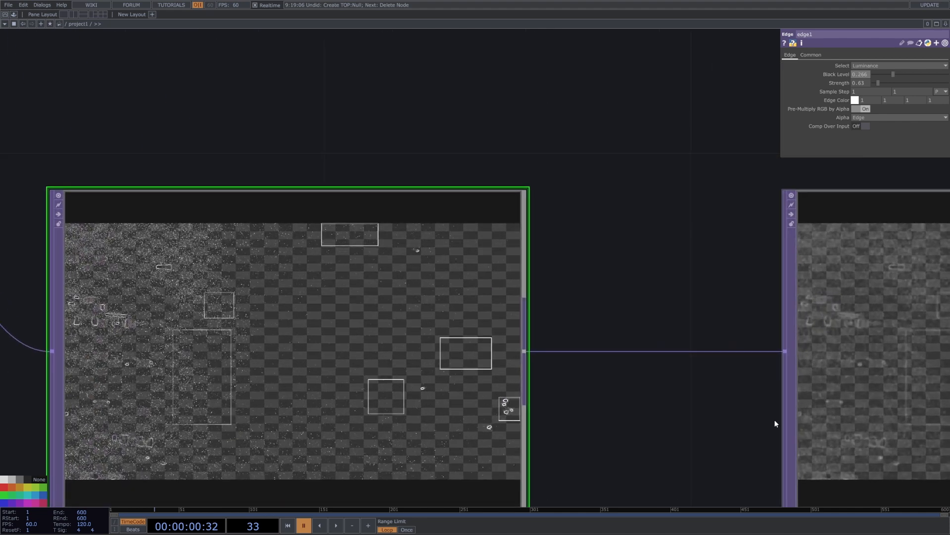
left_click_drag(877, 82, 881, 84)
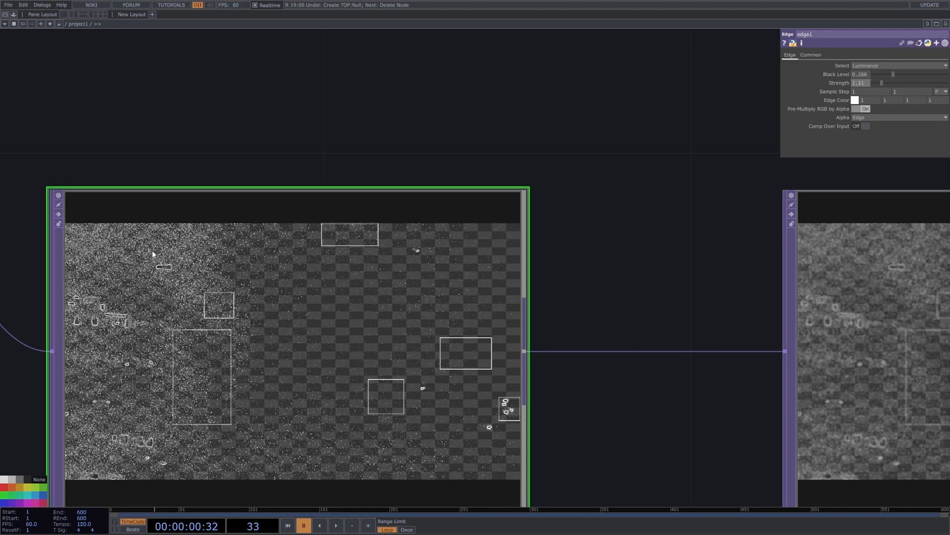
scroll(154, 269, "down", 3)
scroll(469, 346, "down", 2)
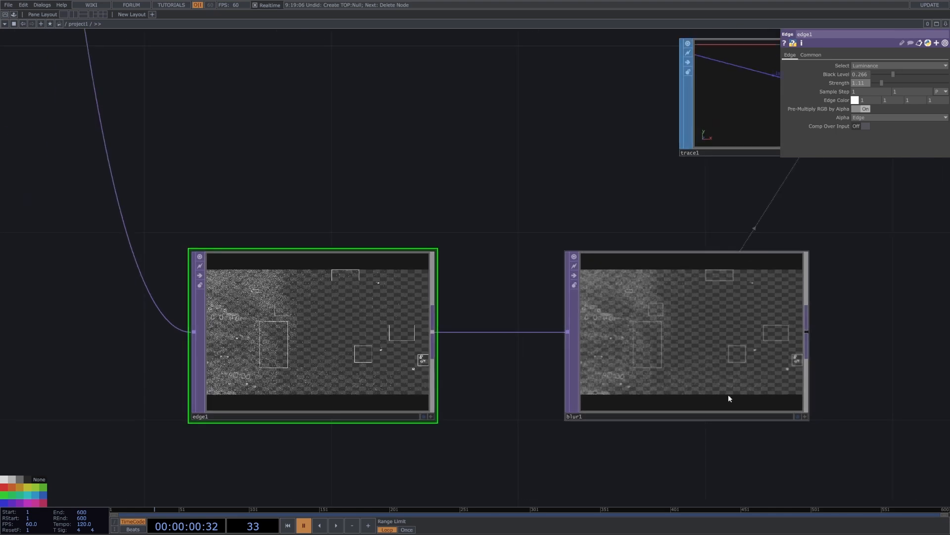
scroll(802, 306, "down", 2)
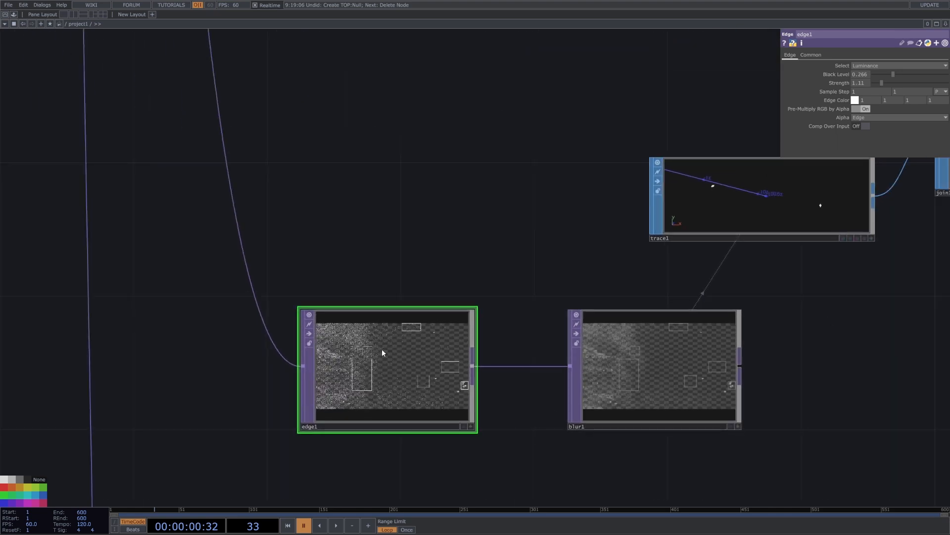
Step: Examine blur1's settings and how trace1 outlines the blurred edges
left_click(675, 357)
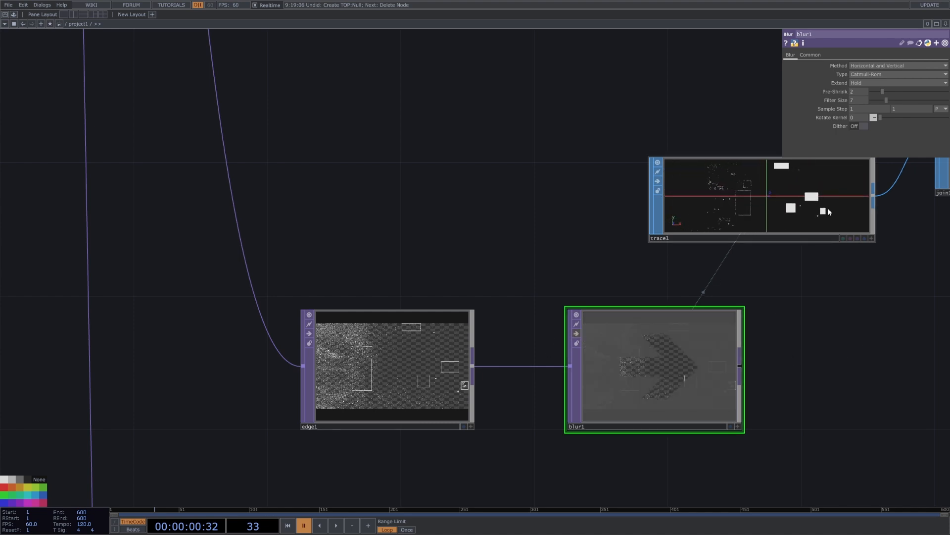
scroll(753, 187, "up", 2)
left_click_drag(851, 312, 804, 352)
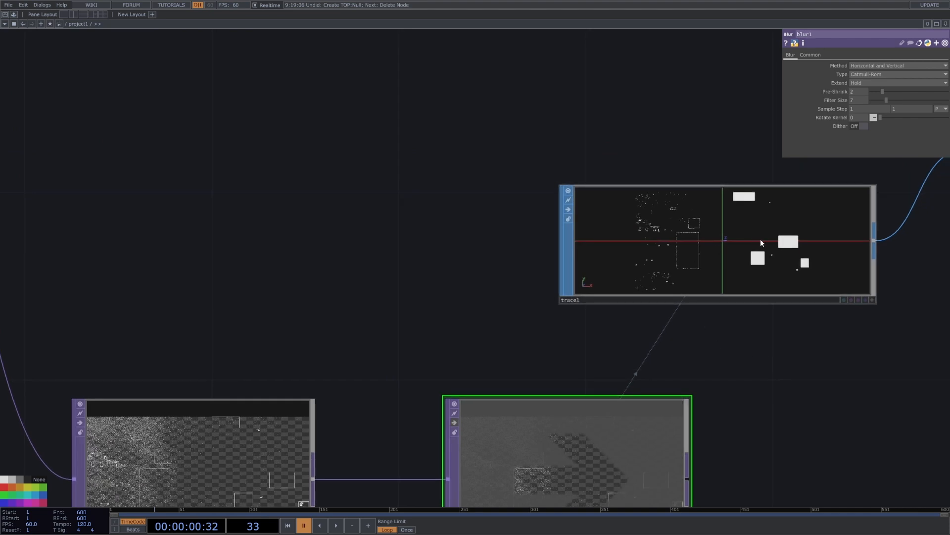
scroll(688, 232, "up", 3)
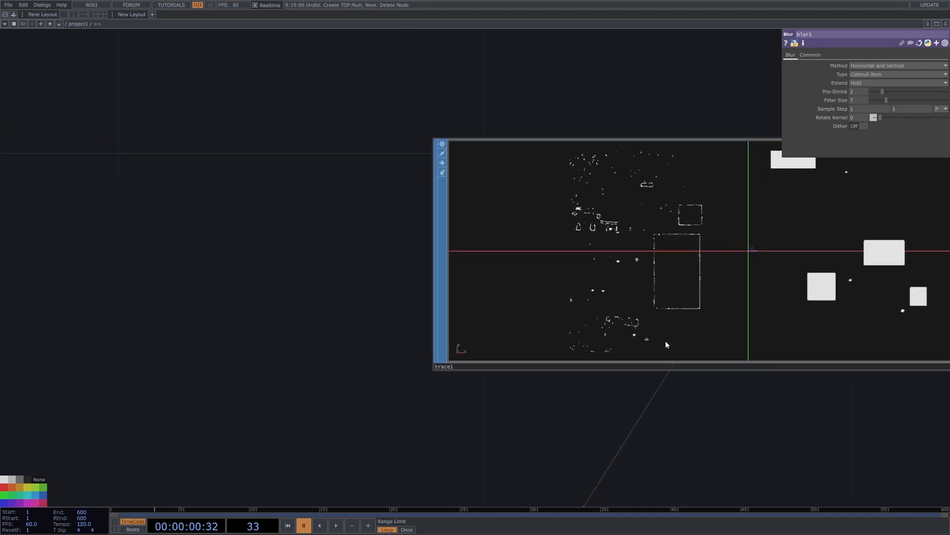
scroll(709, 221, "down", 3)
left_click_drag(692, 387, 701, 353)
left_click(366, 395)
scroll(687, 283, "down", 3)
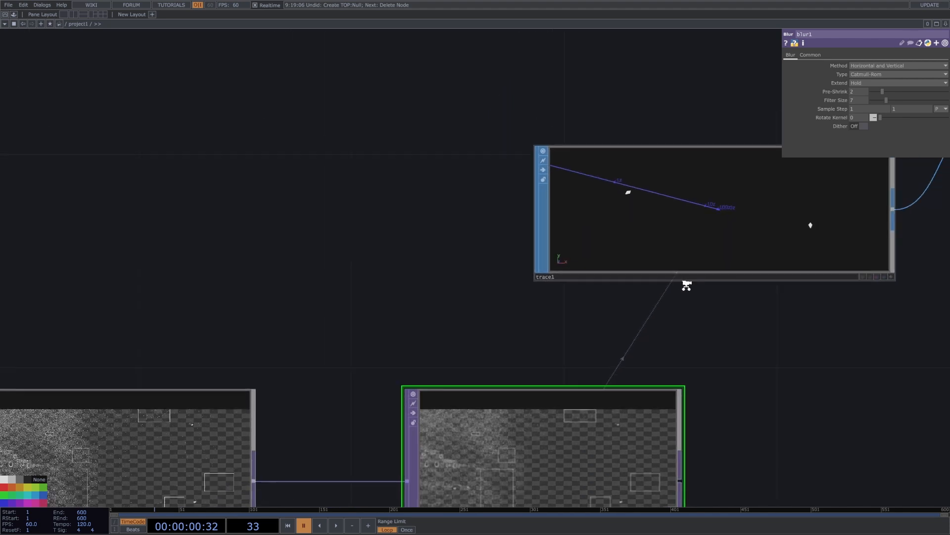
Step: Shift the trace1 node so that it sits more directly above blur1
left_click(756, 241)
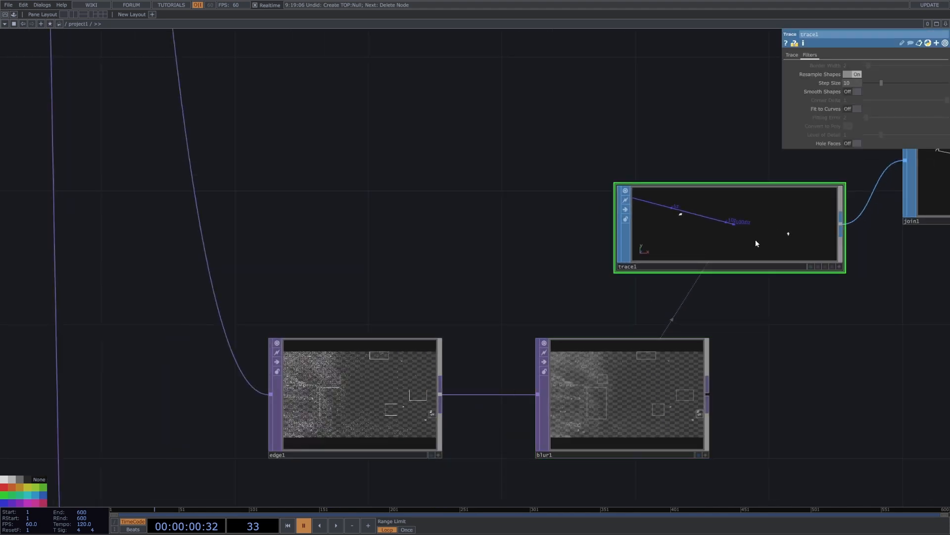
left_click(658, 391)
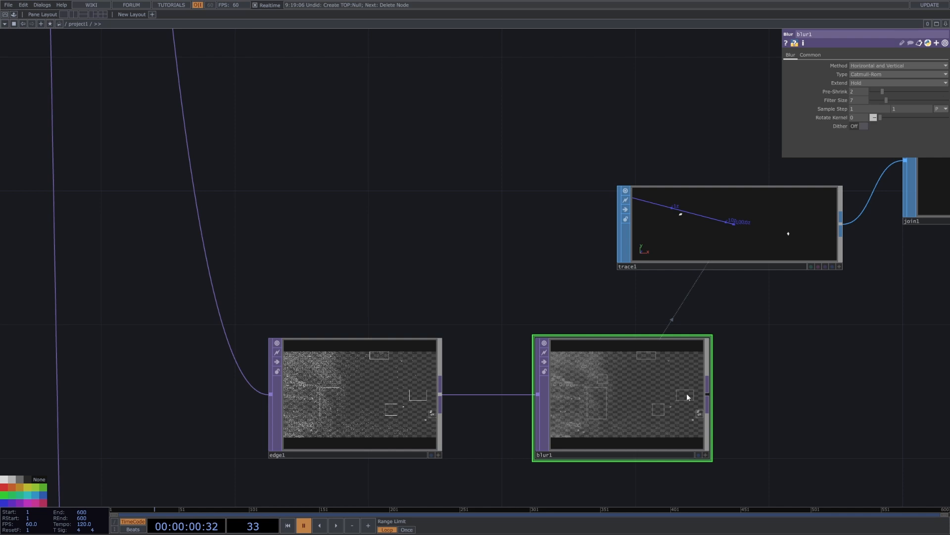
left_click_drag(755, 240, 655, 217)
Step: Add a second Trace node sourced from blur1, preview it during brief playback, and delete it
left_click(722, 216)
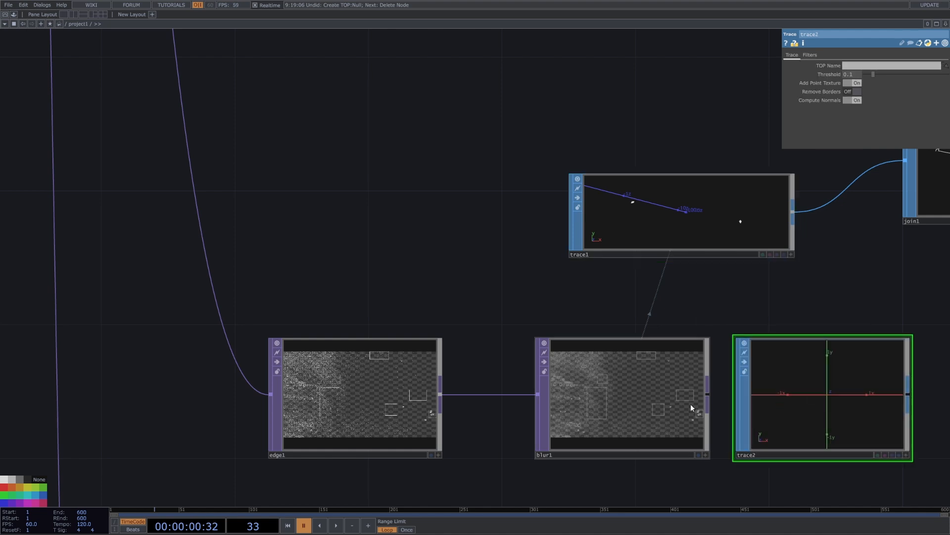
left_click_drag(642, 389, 789, 392)
key("space")
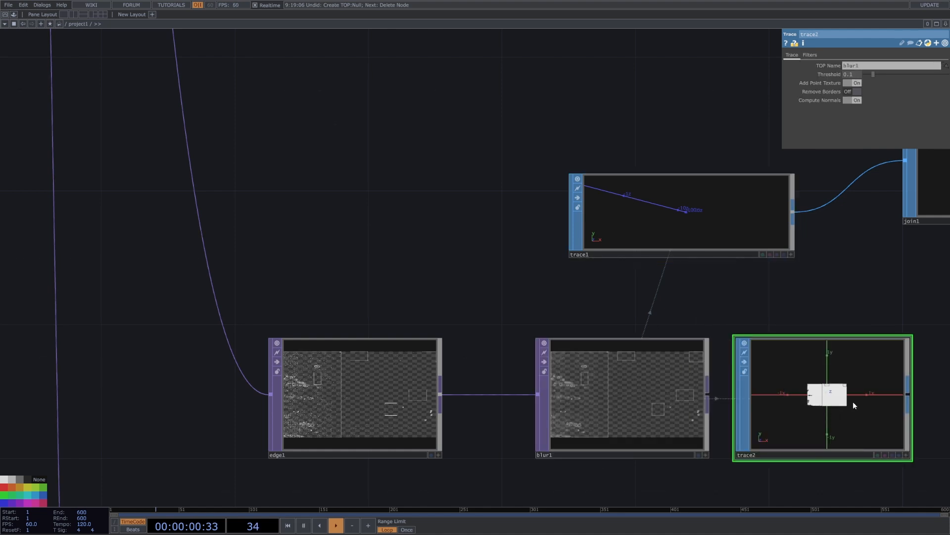
key("space")
left_click_drag(887, 471, 877, 458)
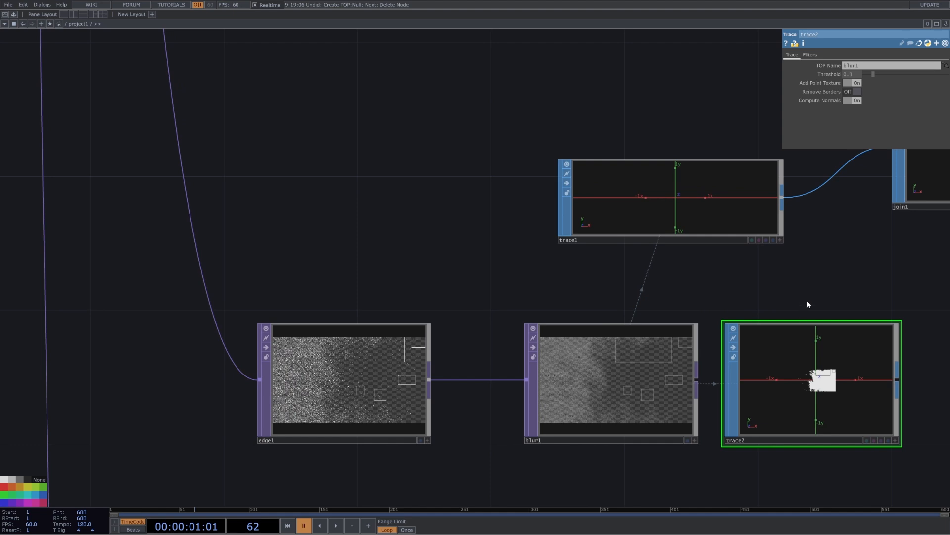
key("Delete")
Step: Compare trace1's Trace and Filters settings with those of a newly added default Trace node, and delete that new node
left_click(733, 206)
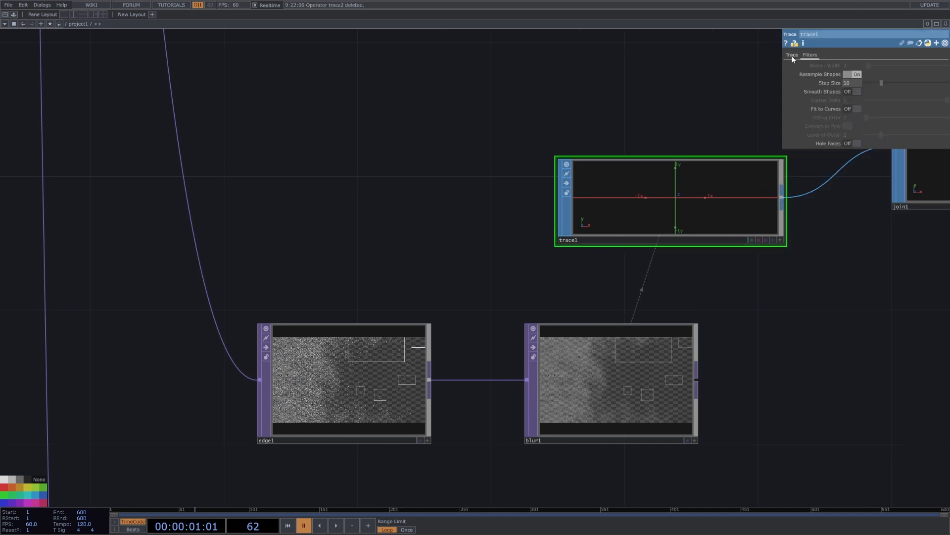
left_click(792, 56)
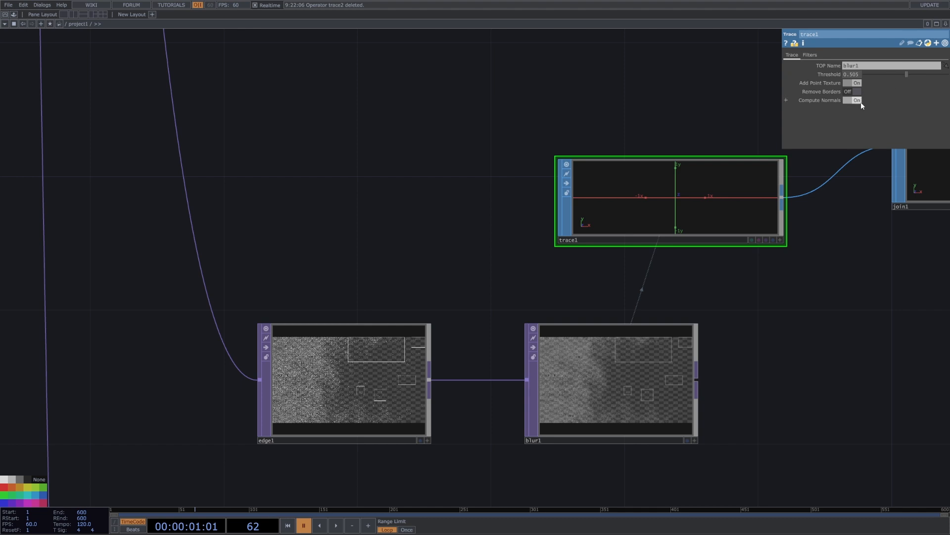
left_click(810, 54)
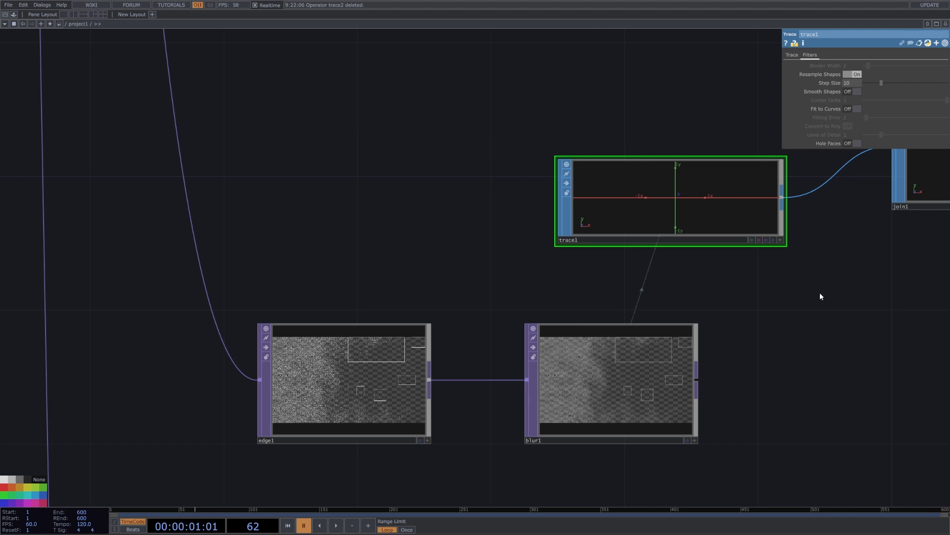
key("ctrl+v")
left_click(834, 336)
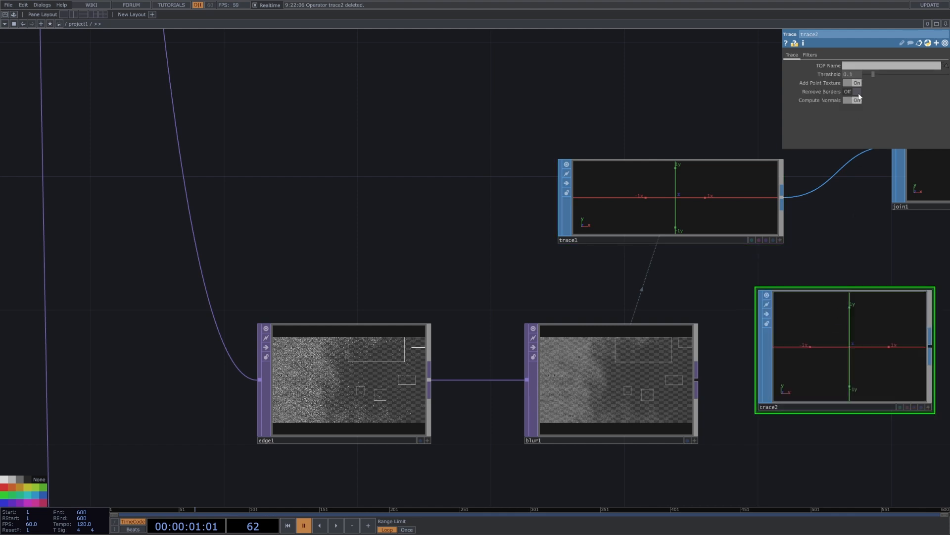
key("Delete")
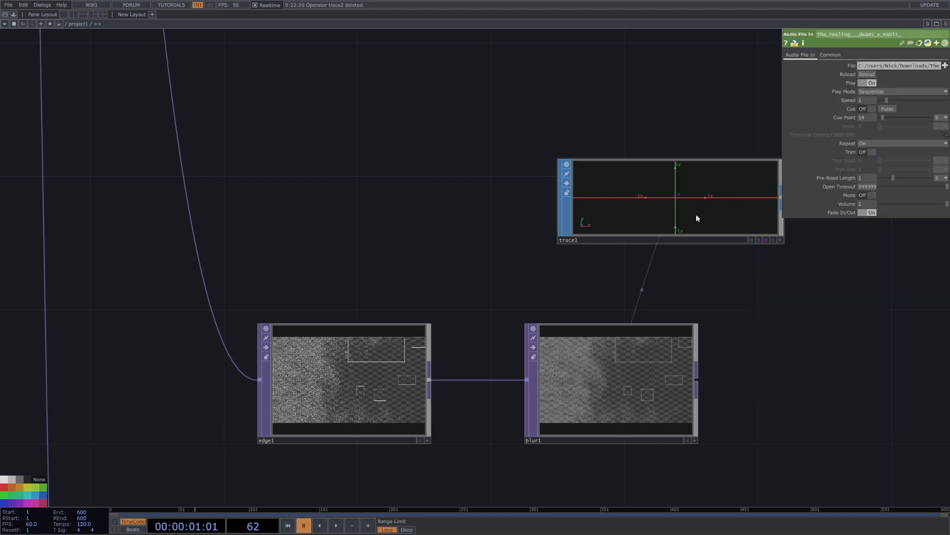
Step: Review trace1's source and threshold settings and play the timeline to preview its outlines, pausing at frame 420
left_click(698, 214)
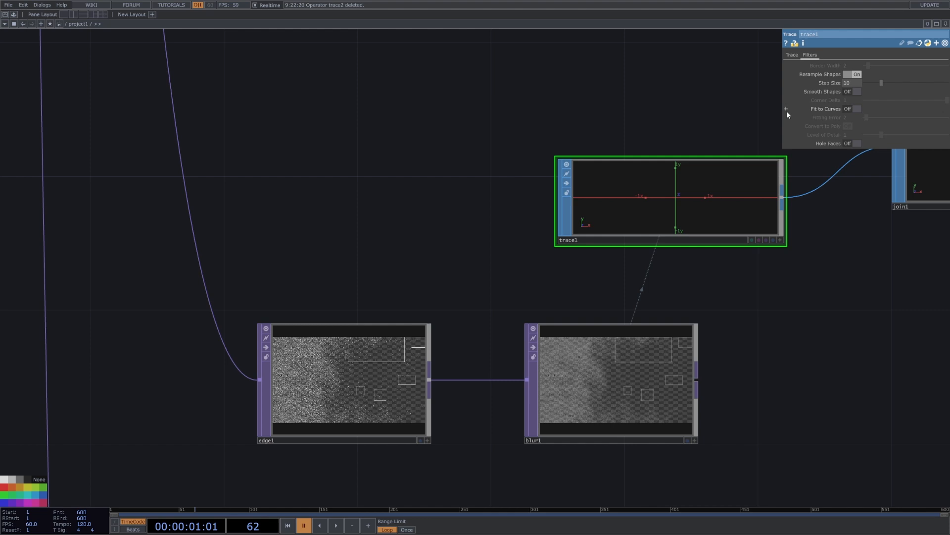
left_click(791, 55)
scroll(694, 282, "up", 3)
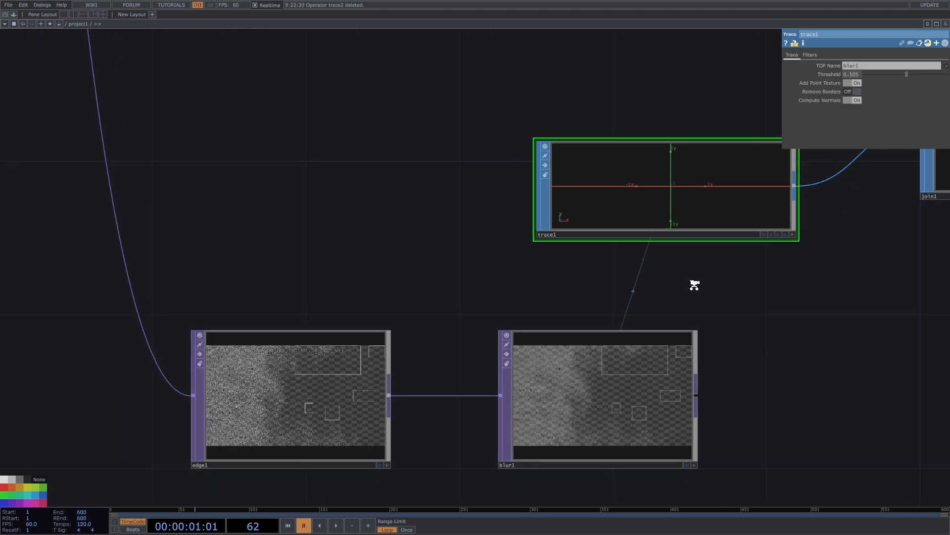
scroll(723, 343, "down", 3)
left_click_drag(273, 158, 639, 385)
right_click_drag(639, 383, 672, 403)
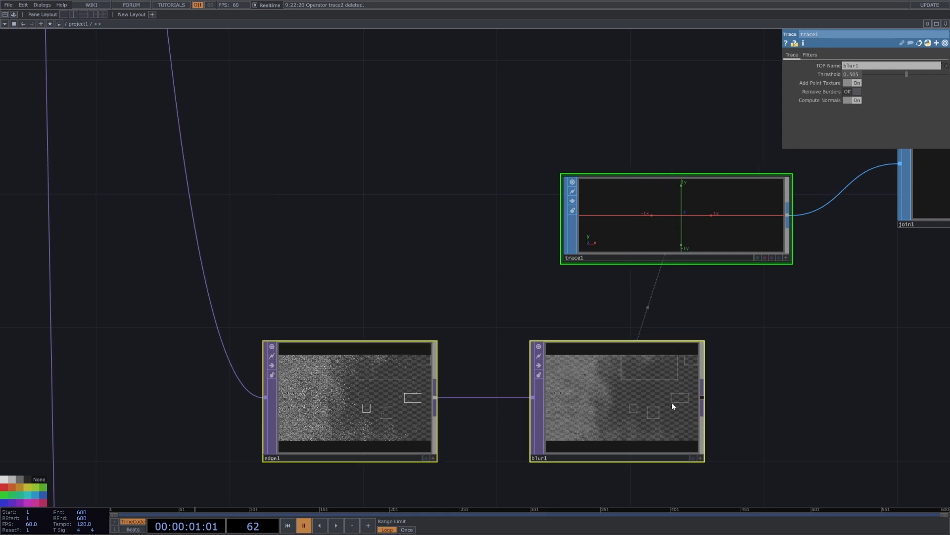
left_click(750, 332)
key("space")
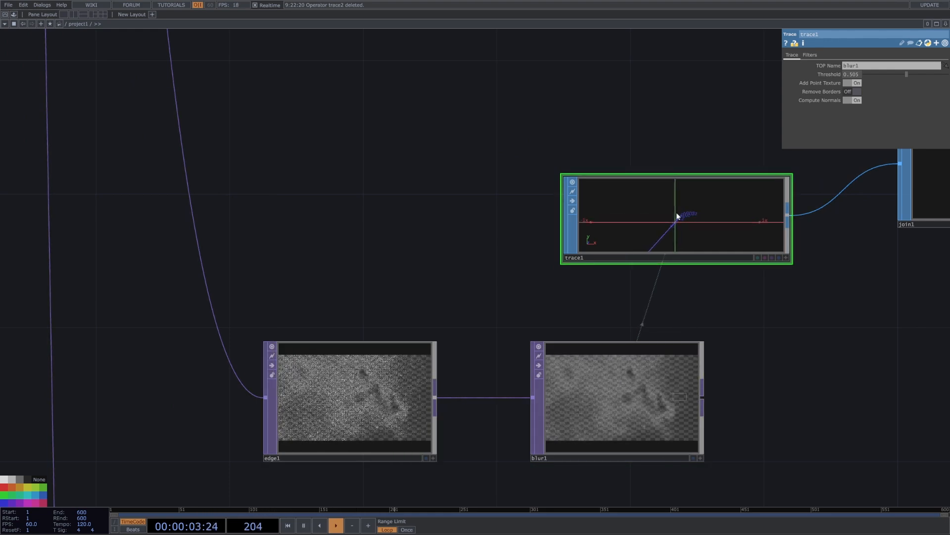
scroll(685, 219, "up", 4)
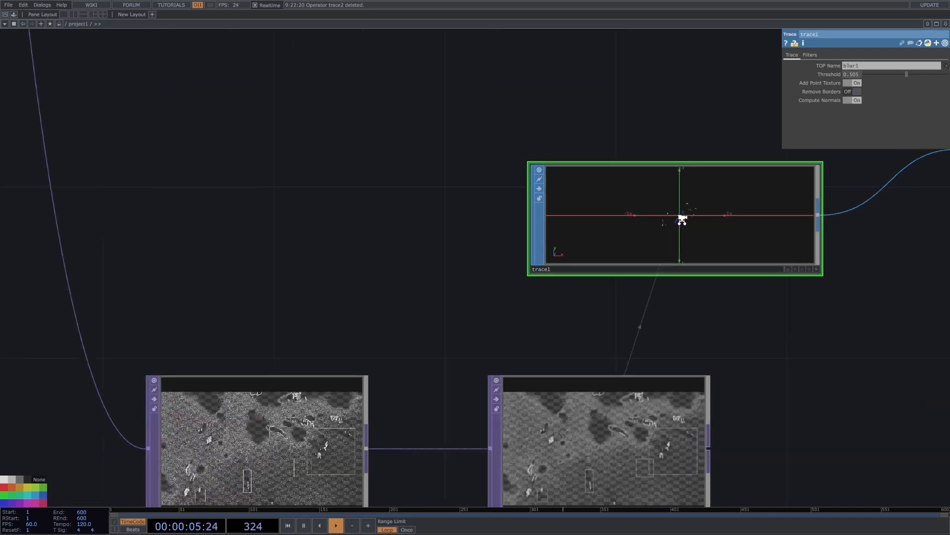
left_click_drag(675, 299, 690, 240)
key("space")
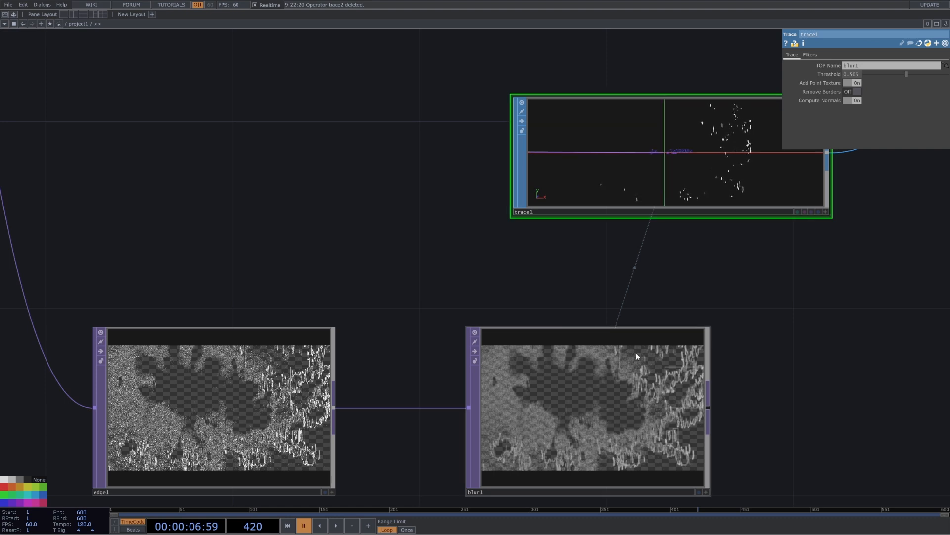
Step: Test edge1's Black Level at 0.346 during brief playback, and return it to 0.229
left_click(213, 403)
left_click_drag(890, 74, 899, 75)
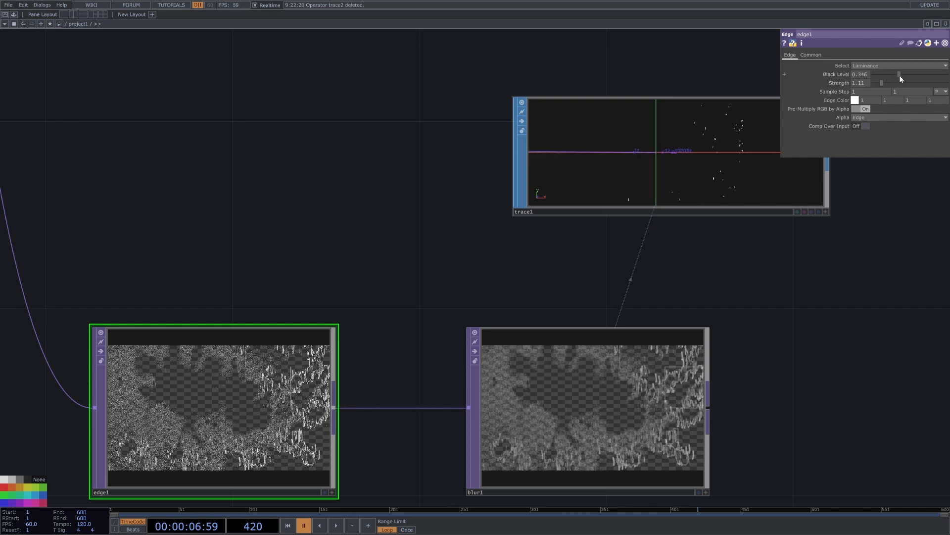
key("space")
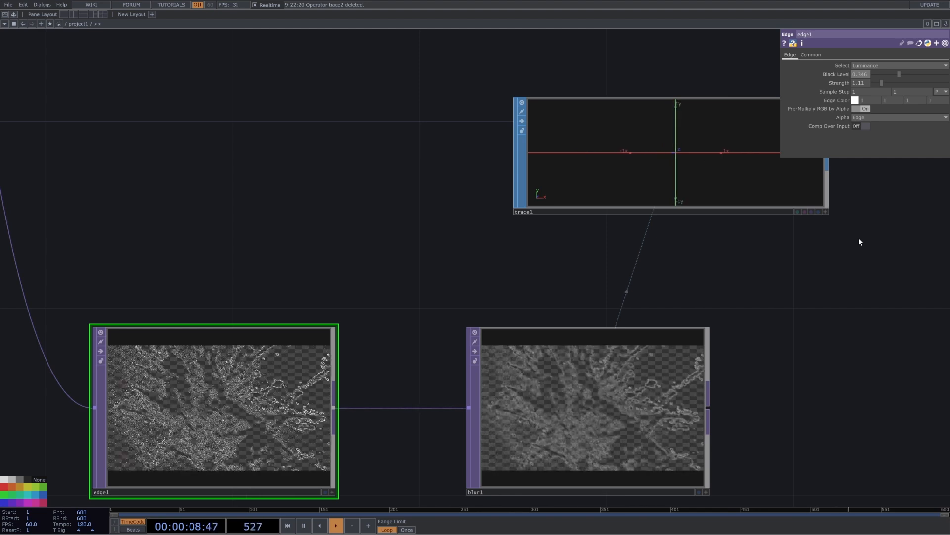
key("space")
left_click_drag(898, 74, 890, 74)
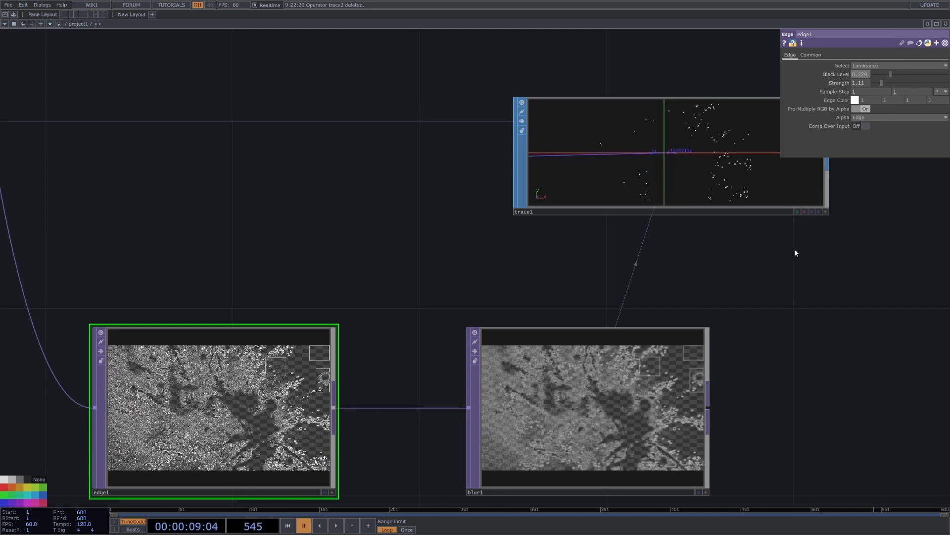
Step: Review the blur1, edge1 and trace1 parameters and inspect how trace1's outlines feed into join1
left_click(622, 345)
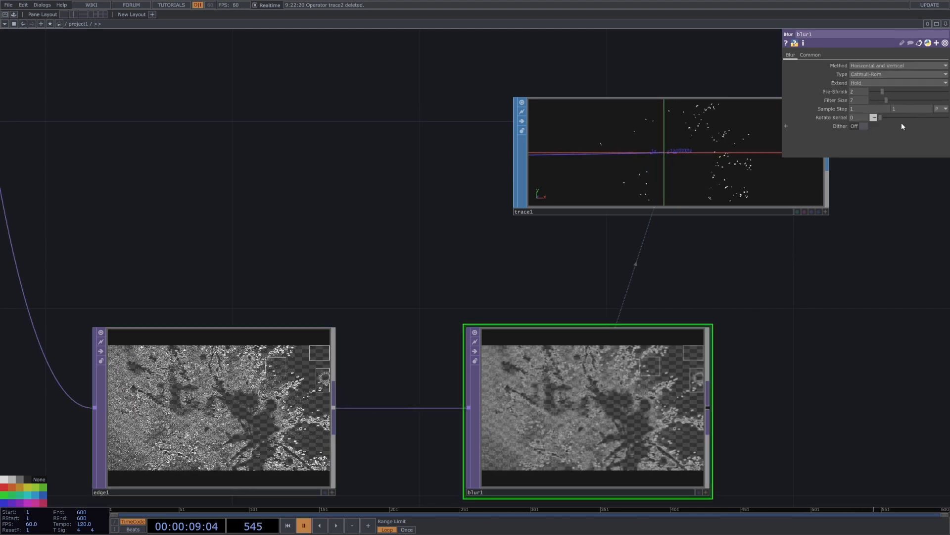
left_click(786, 169)
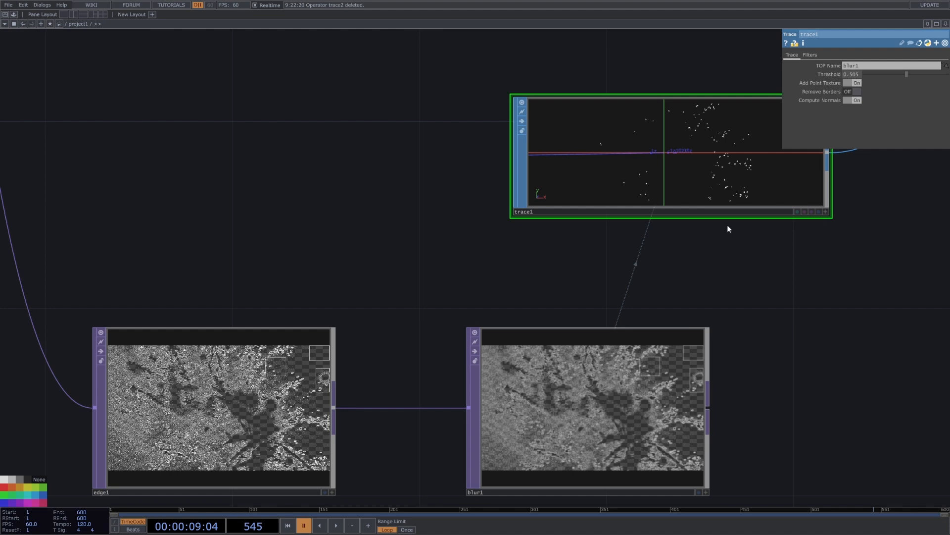
left_click(253, 348)
scroll(399, 310, "right", 5)
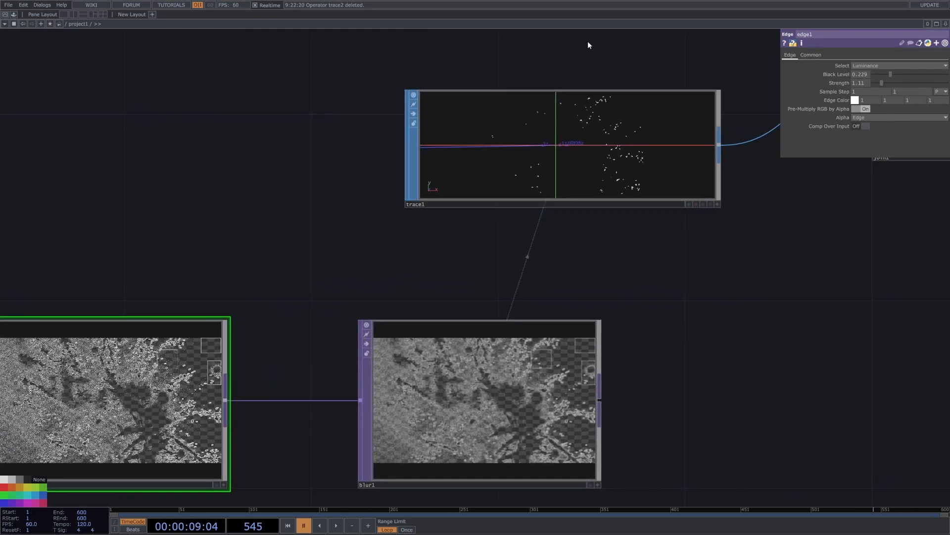
left_click(604, 189)
scroll(505, 320, "down", 4)
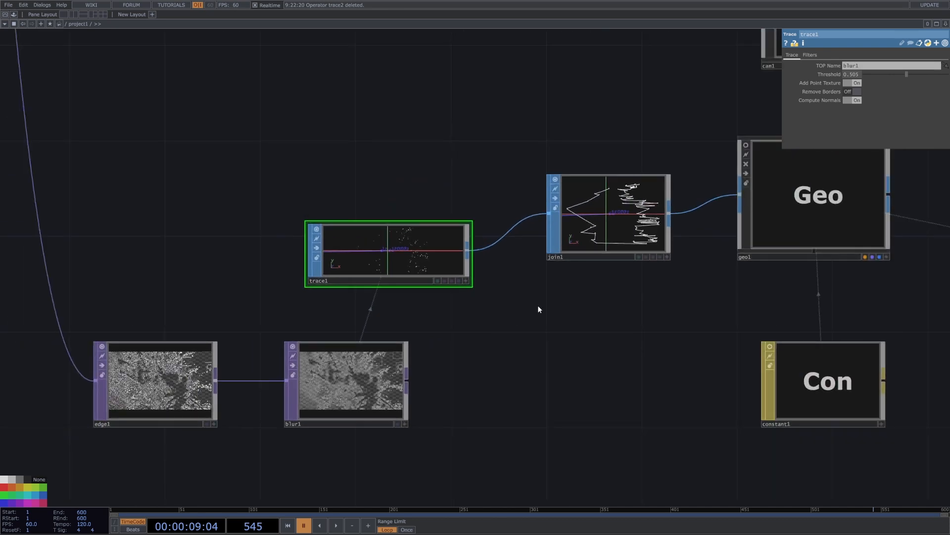
scroll(470, 277, "up", 5)
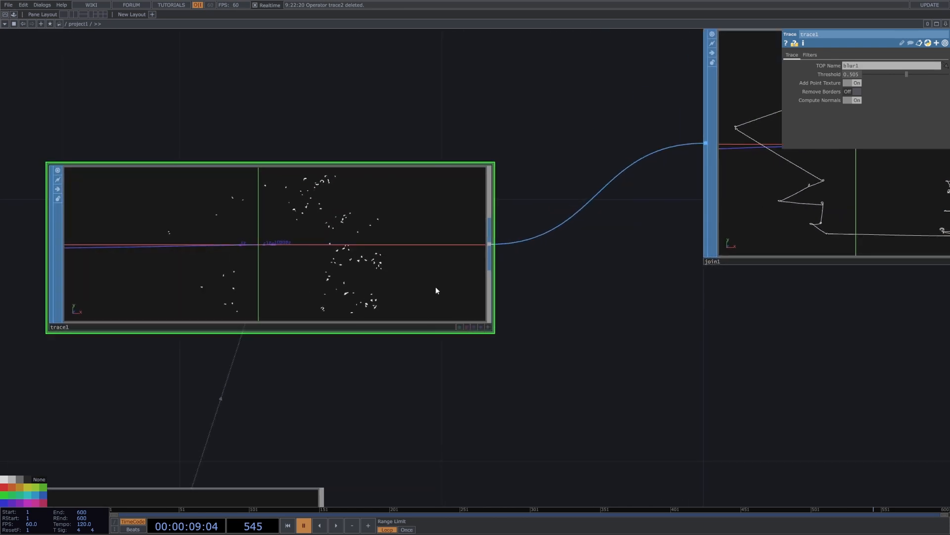
scroll(774, 370, "down", 1)
left_click_drag(807, 377, 537, 429)
scroll(535, 429, "down", 5)
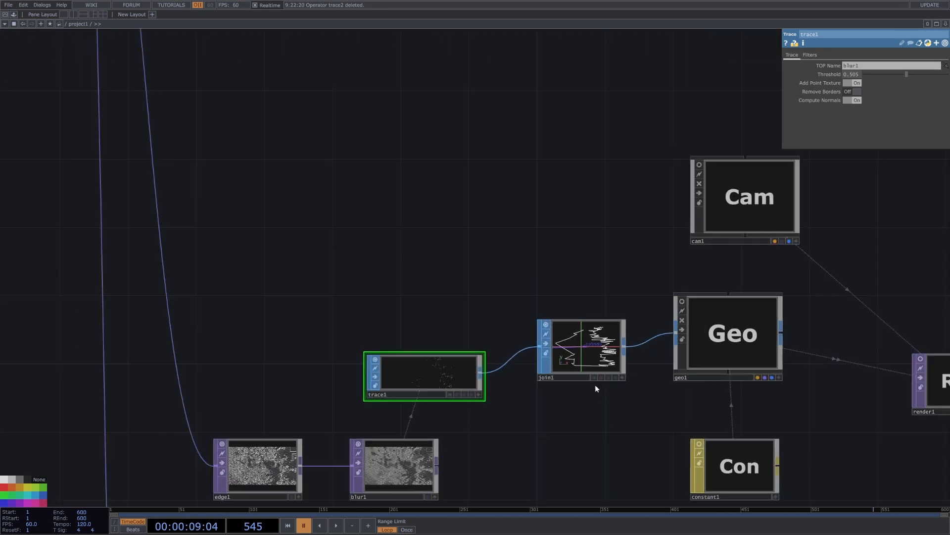
Step: Try lowering join1's Tolerance to about 0.85 during playback, and undo the change
left_click(560, 367)
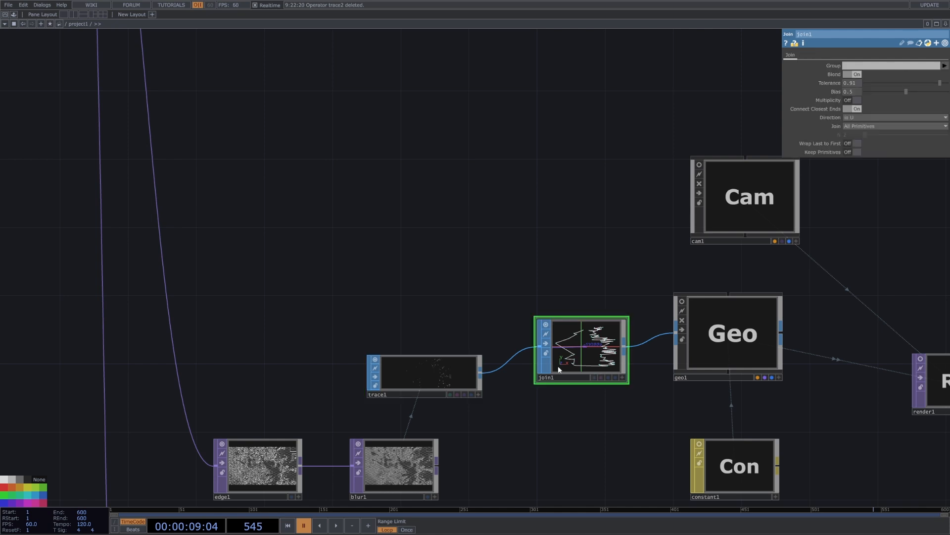
scroll(586, 349, "up", 5)
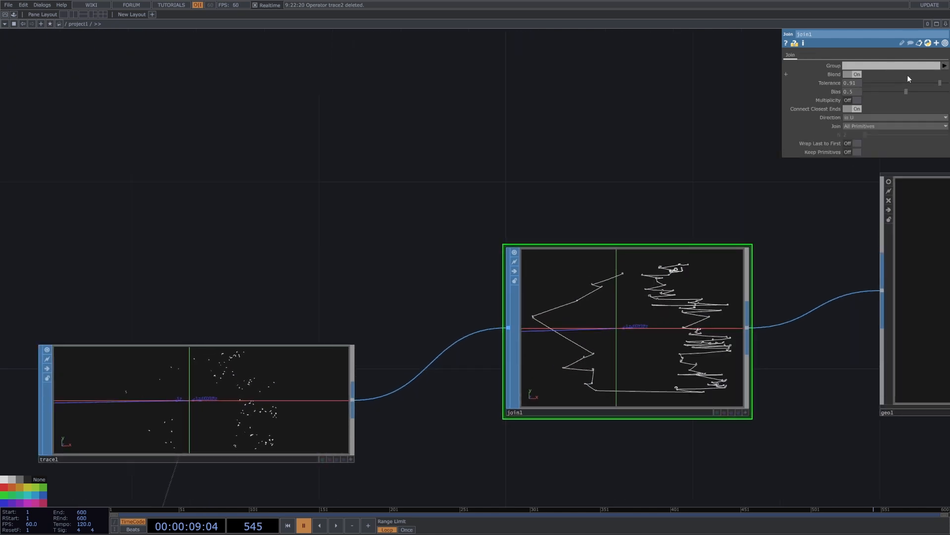
left_click(897, 82)
key("space")
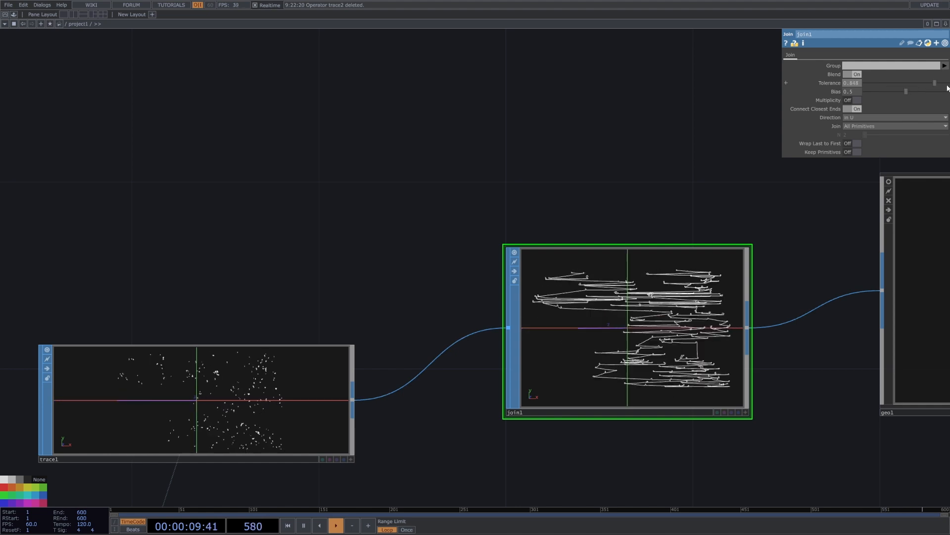
key("ctrl+z")
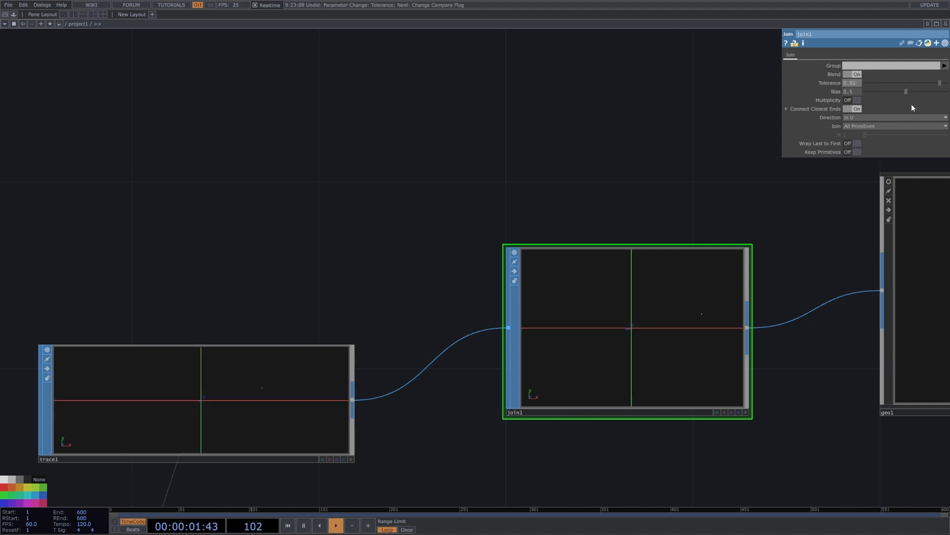
key("space")
Step: Play the timeline to frame 230 and inspect join1's connected lines up close beside trace1's outlines
left_click_drag(792, 358, 775, 390)
key("space")
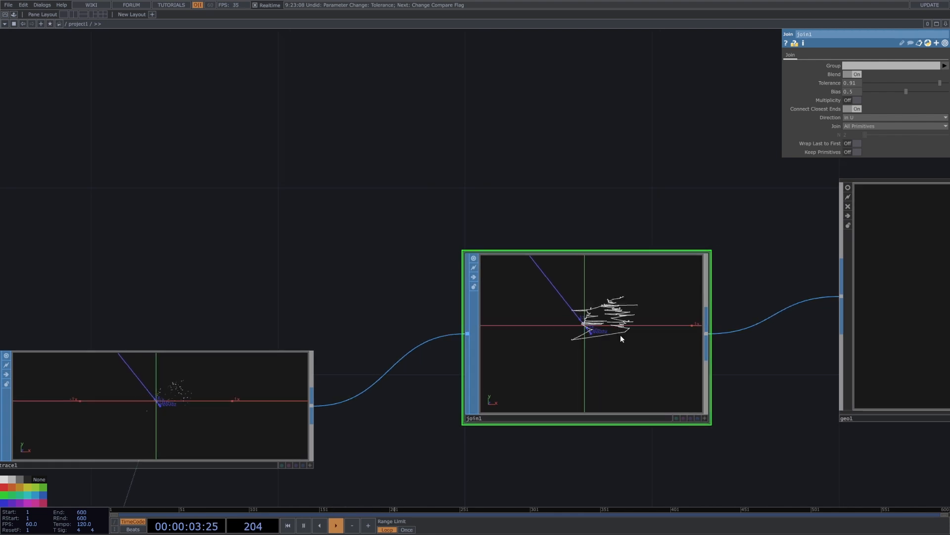
scroll(617, 323, "up", 8)
scroll(401, 371, "down", 6)
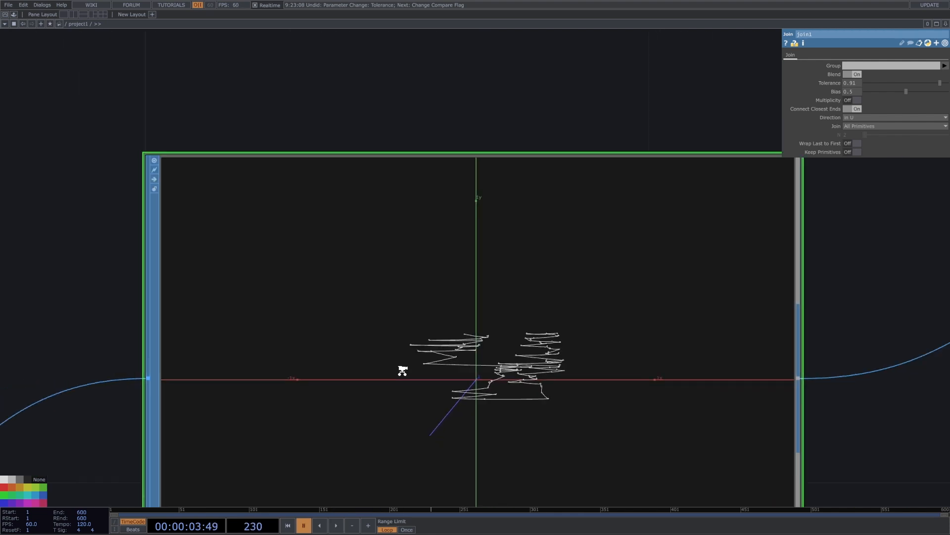
left_click_drag(234, 387, 347, 366)
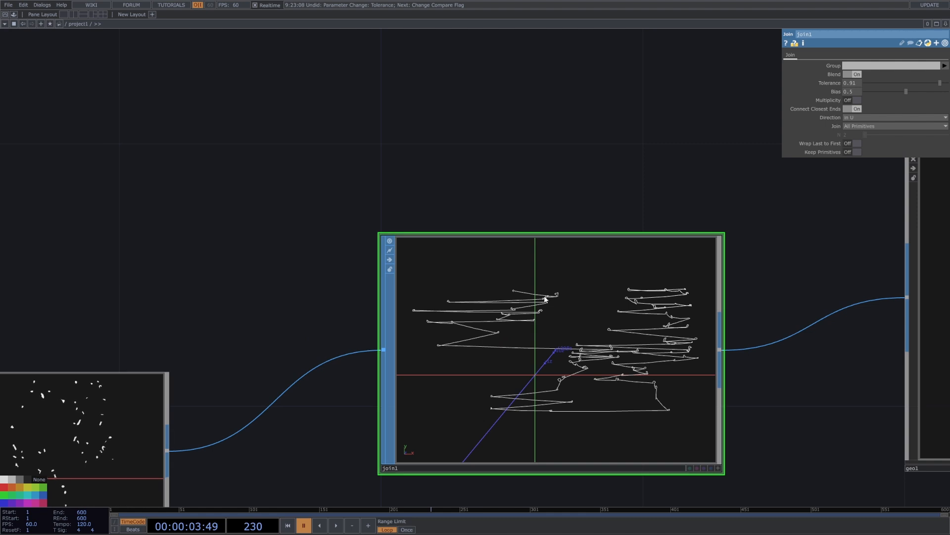
scroll(707, 397, "down", 6)
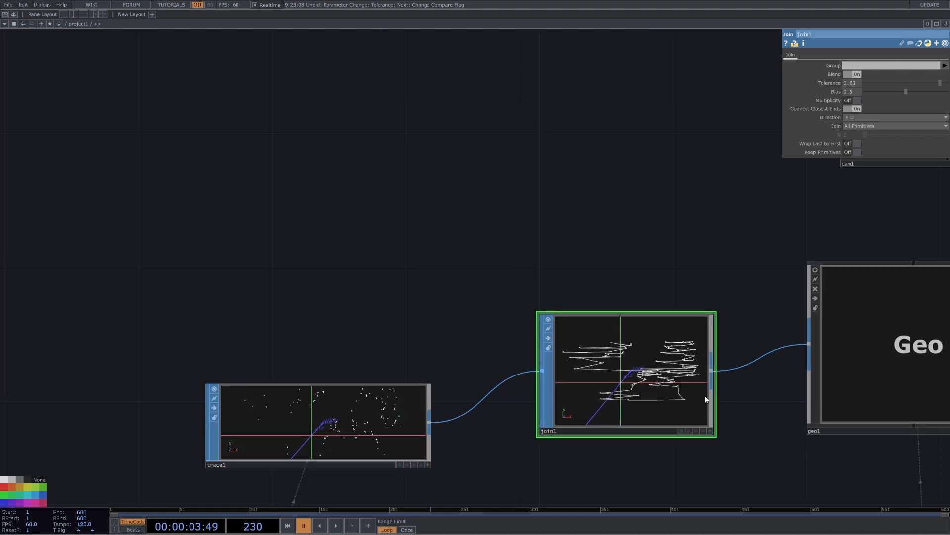
Step: Review the settings of geo1, cam1 and the constant1 material that feed the render
left_click_drag(715, 378, 544, 399)
scroll(626, 369, "down", 3)
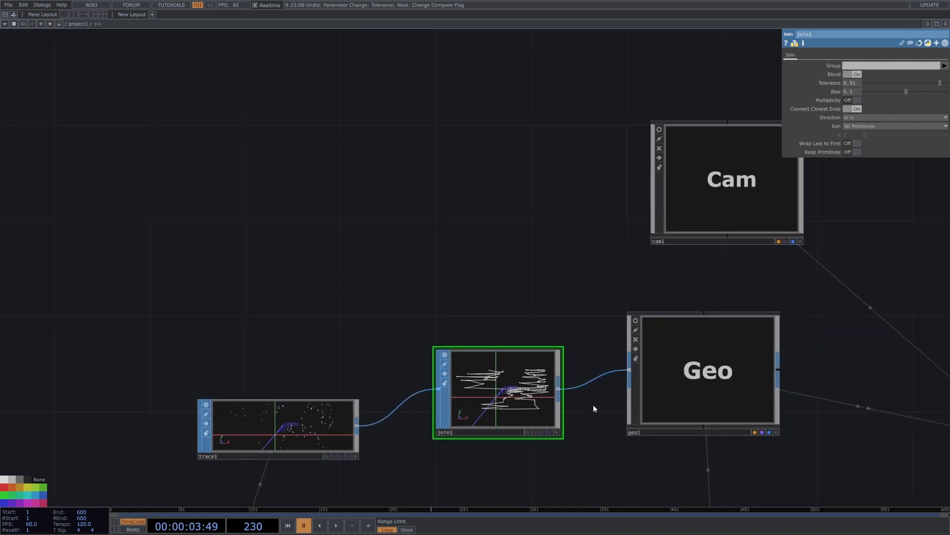
left_click_drag(584, 296, 520, 307)
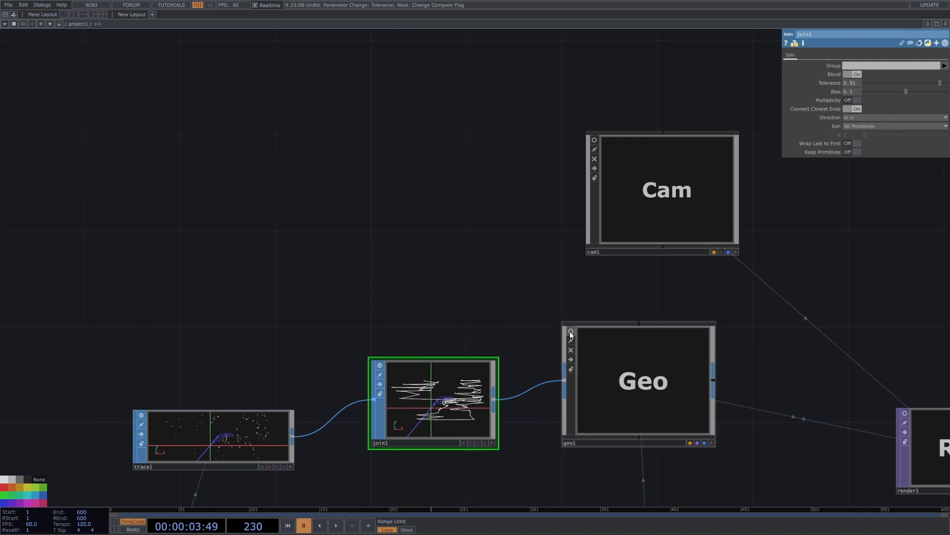
left_click_drag(436, 288, 275, 237)
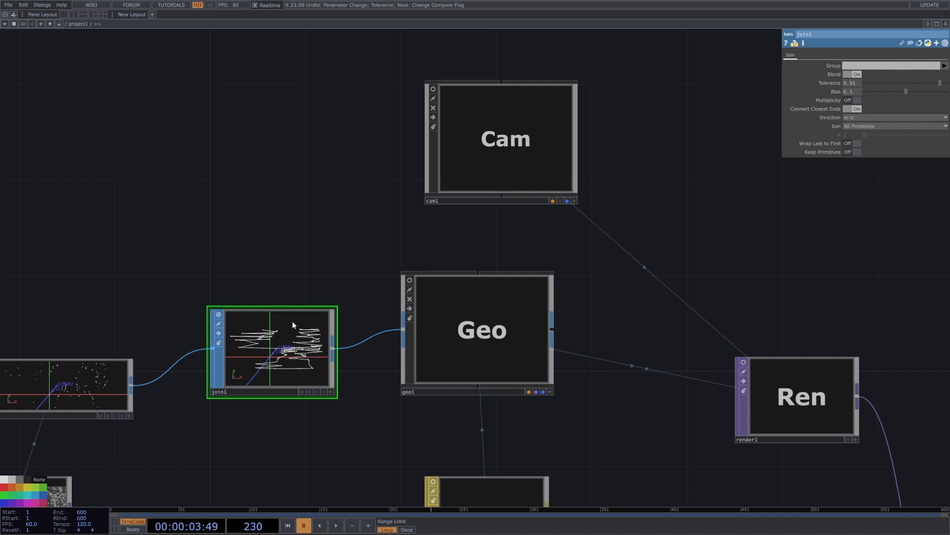
left_click(445, 333)
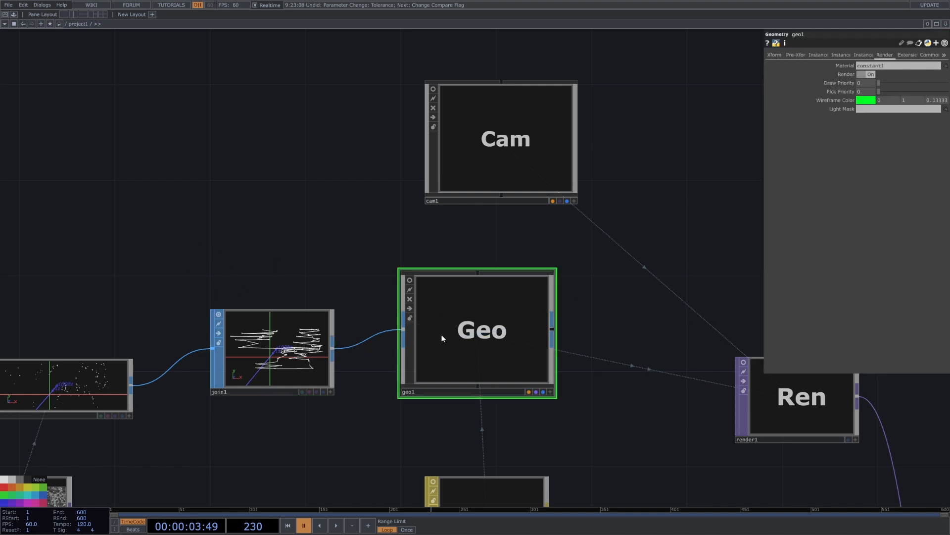
left_click(523, 145)
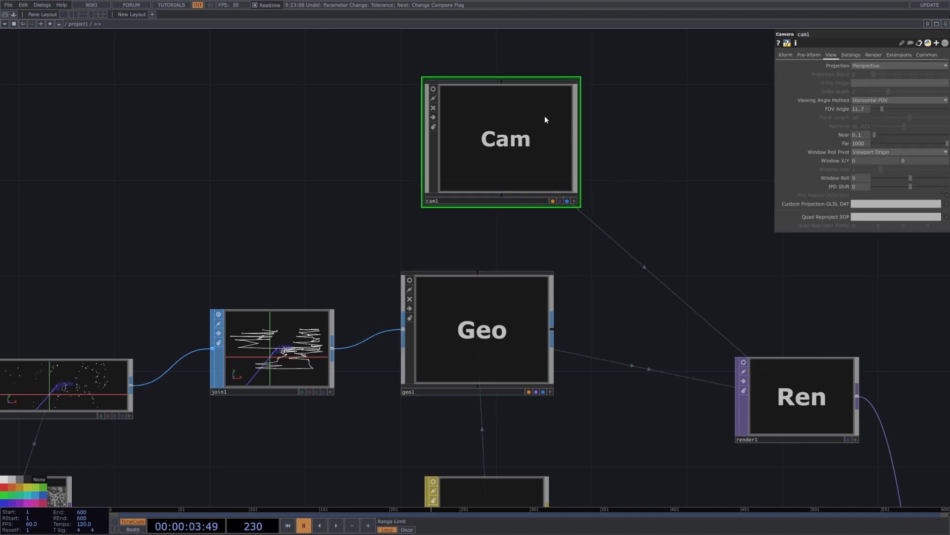
scroll(567, 206, "down", 5)
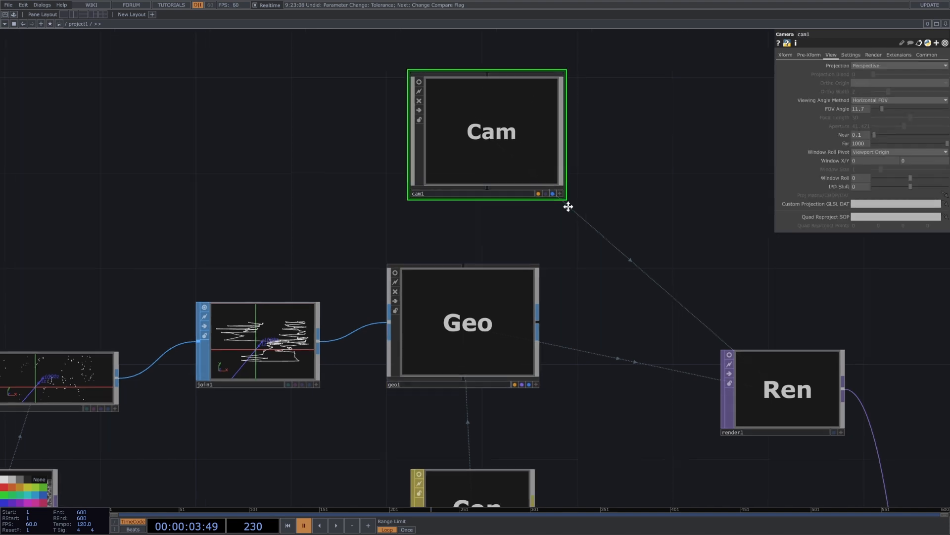
left_click(520, 378)
scroll(495, 356, "up", 5)
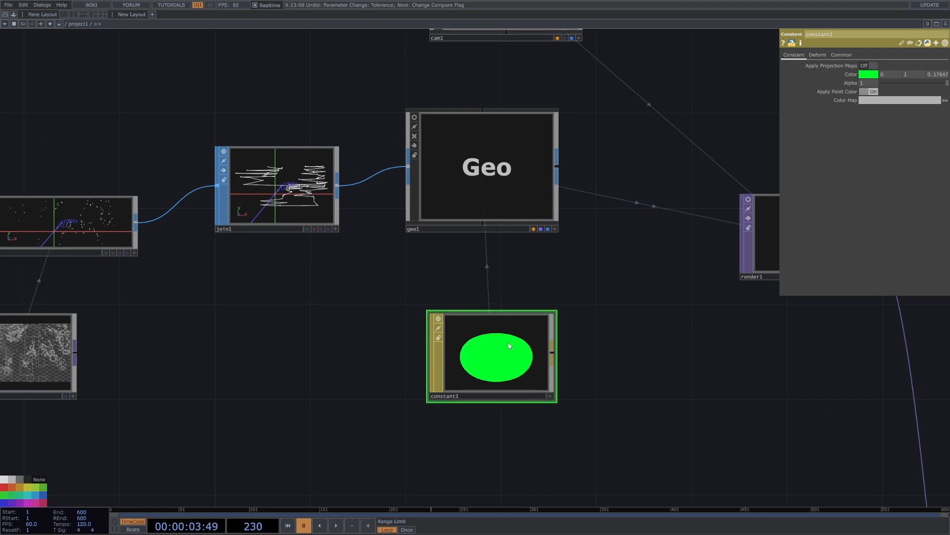
Step: Examine the whole branch from blobtrack1 through edge1, blur1, trace1 and join1 to render1
scroll(509, 345, "down", 5)
left_click_drag(73, 117, 291, 198)
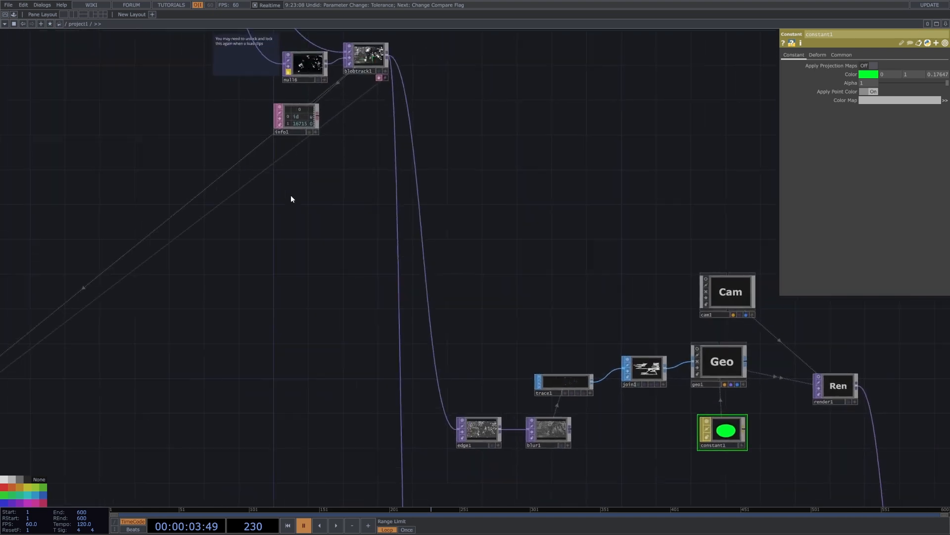
scroll(292, 196, "down", 5)
scroll(329, 106, "up", 5)
left_click_drag(642, 276, 583, 239)
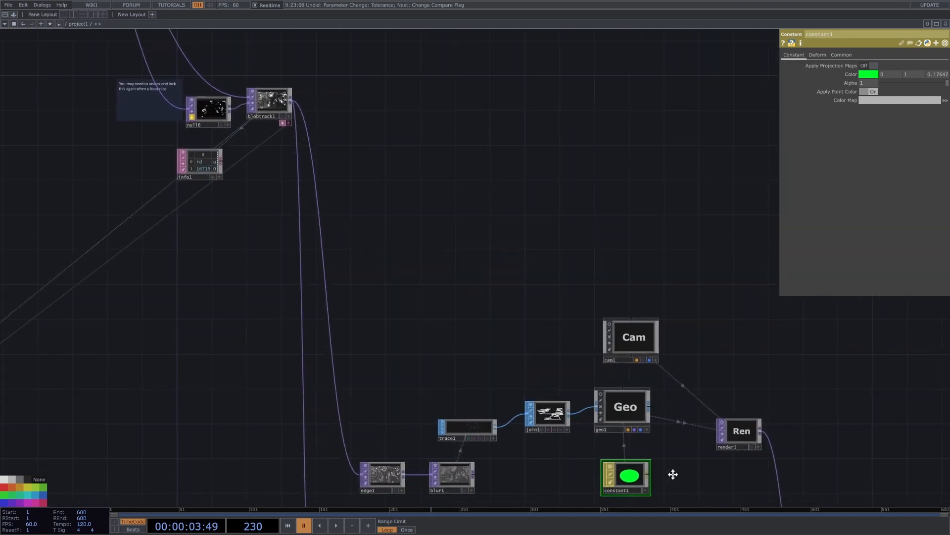
left_click_drag(673, 475, 658, 456)
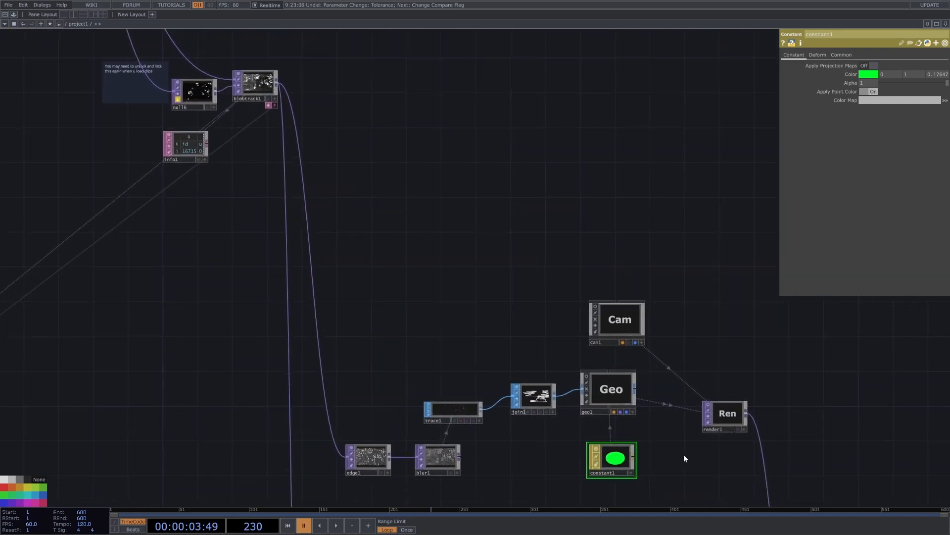
Step: Inspect geo1's preview of the joined lines up close, and check the color settings of its constant1 material
scroll(685, 456, "up", 3)
left_click_drag(592, 465, 588, 367)
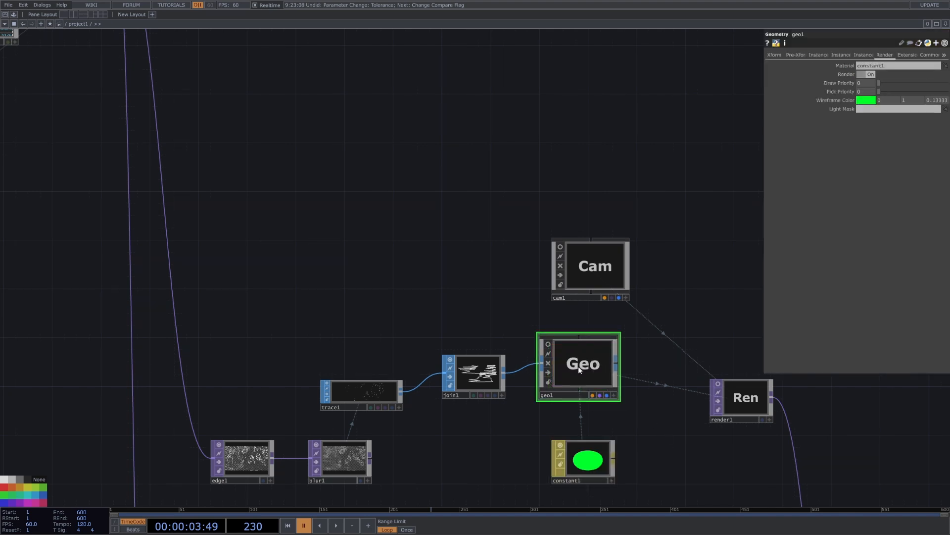
scroll(584, 366, "up", 3)
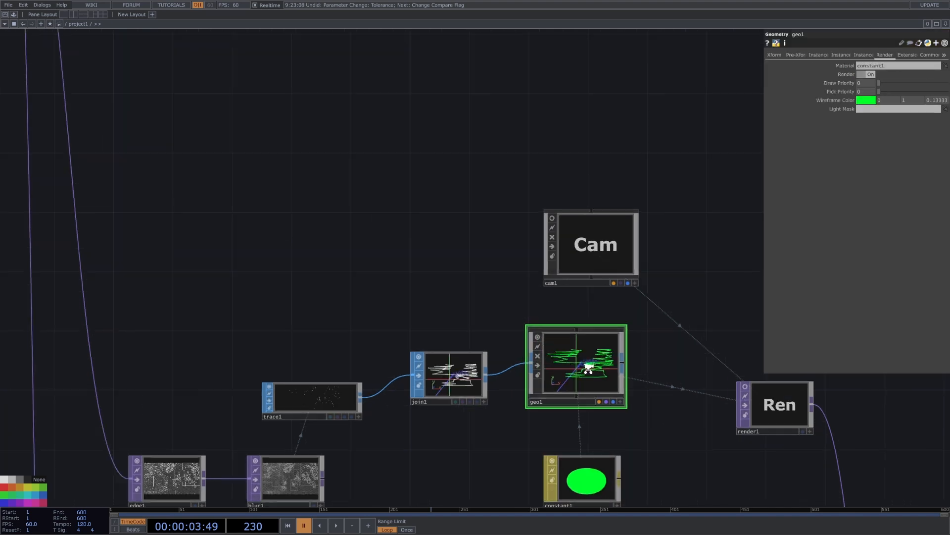
scroll(569, 371, "up", 3)
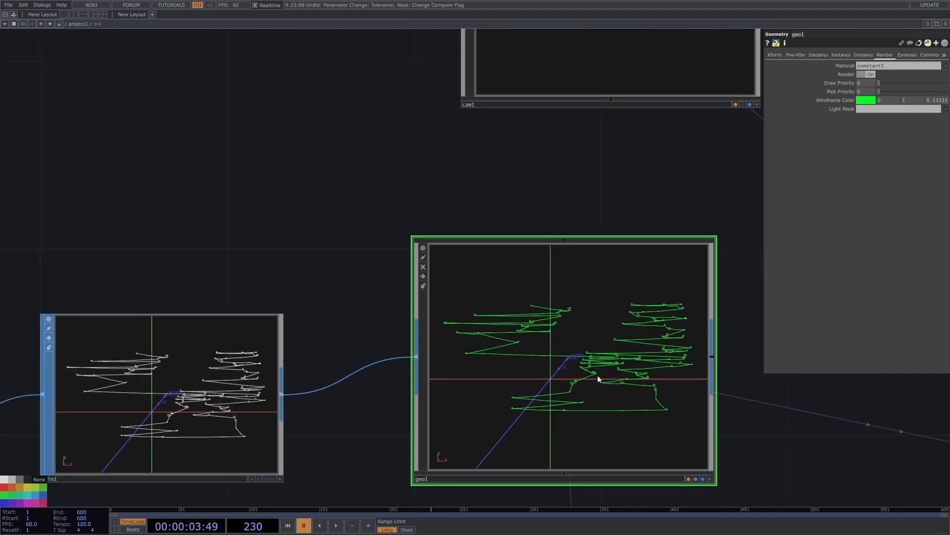
scroll(598, 376, "down", 2)
scroll(430, 184, "down", 3)
left_click_drag(533, 261, 426, 177)
left_click(389, 200)
left_click(487, 431)
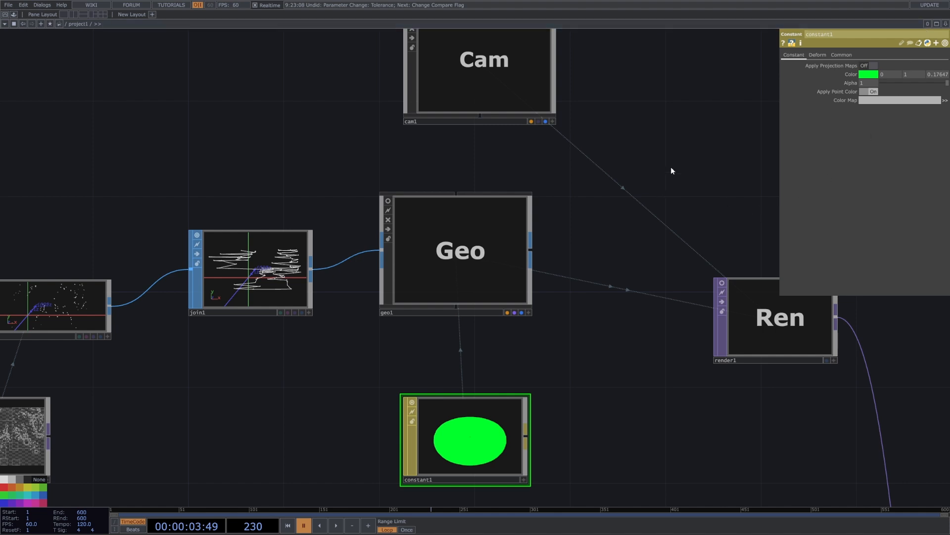
Step: Look through geo1's parameter pages, including its transform and instancing settings and the Render material assignment
left_click(506, 228)
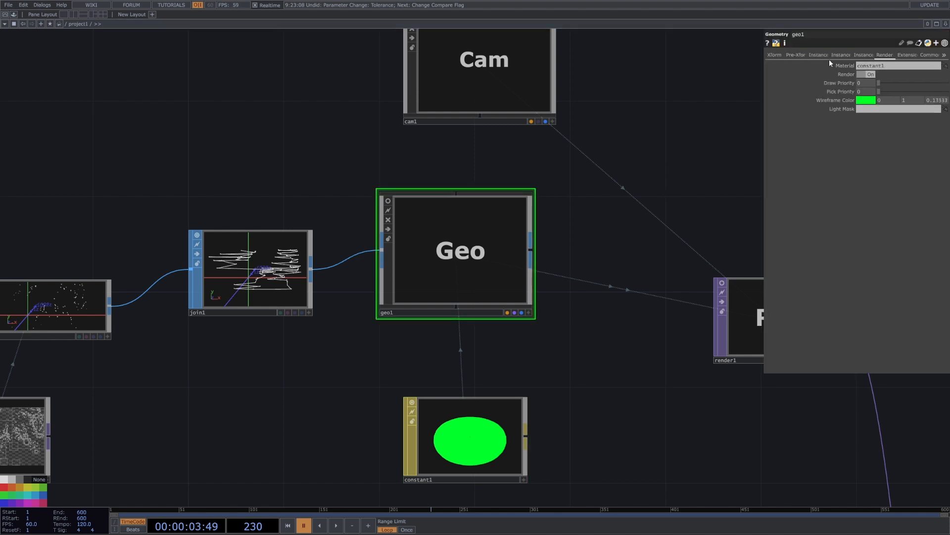
left_click(774, 55)
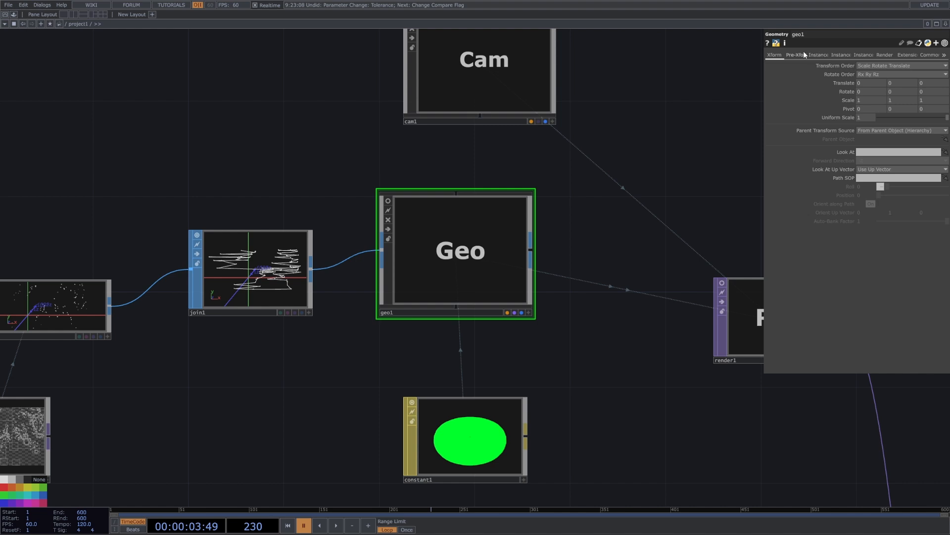
left_click(802, 54)
left_click(819, 55)
left_click(847, 55)
left_click(884, 56)
left_click(919, 64)
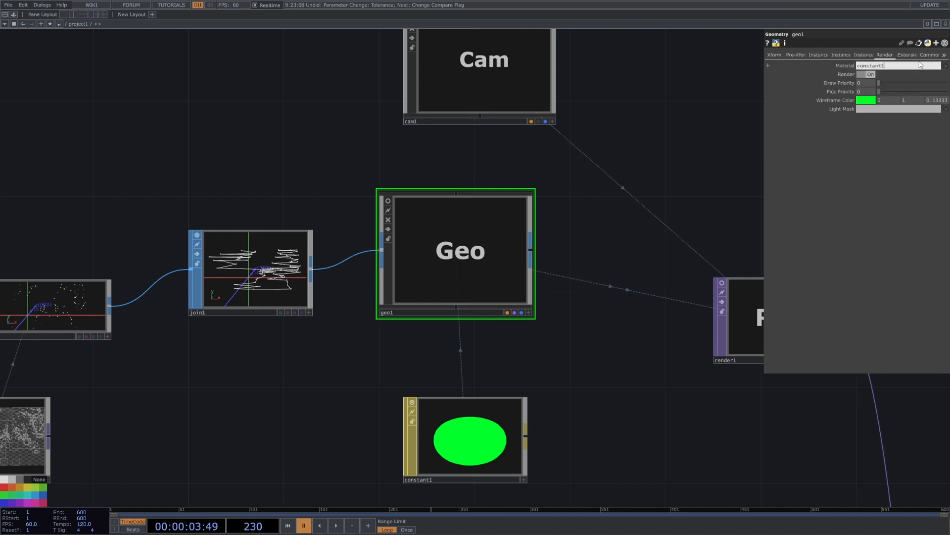
left_click(924, 56)
left_click(776, 56)
Step: Try other FOV Angle values on cam1, including 33.6, during playback and undo the change
left_click_drag(589, 94, 540, 116)
left_click(497, 118)
left_click(676, 304)
left_click_drag(692, 275, 637, 269)
key("space")
scroll(694, 339, "up", 5)
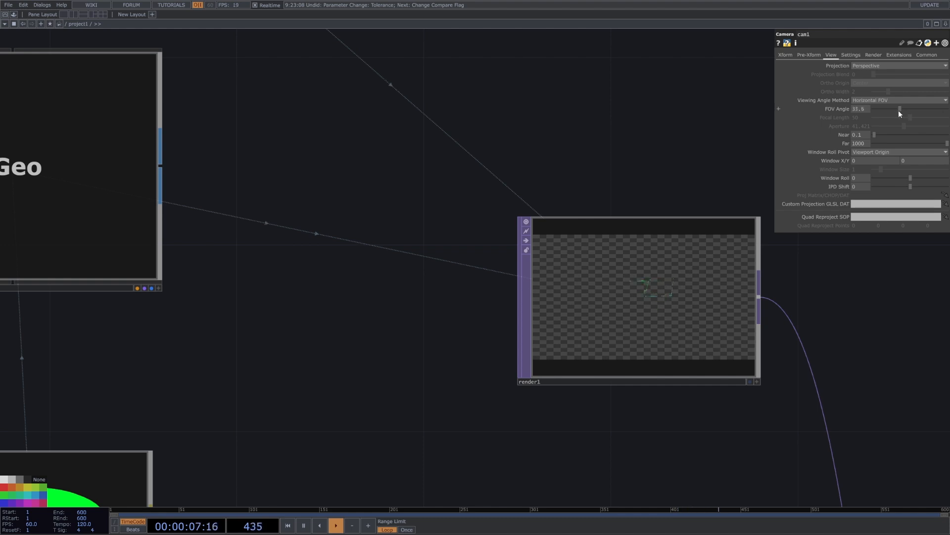
left_click_drag(898, 110, 874, 112)
key("ctrl+z")
scroll(812, 386, "down", 3)
left_click_drag(811, 385, 617, 327)
scroll(537, 284, "down", 5)
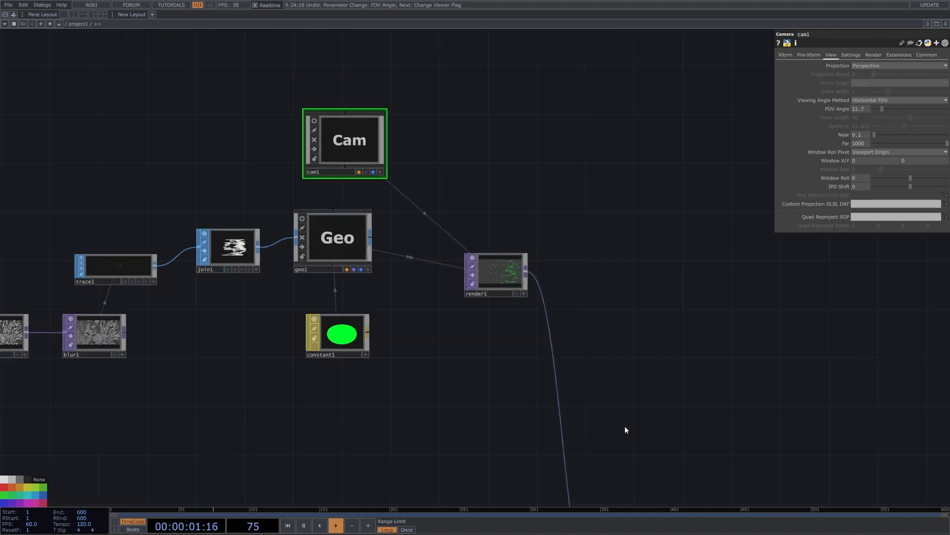
left_click_drag(625, 426, 622, 398)
key("space")
Step: Duplicate render1, place the copy below the original, and delete it after checking its cam1 and geo1 references
left_click(490, 247)
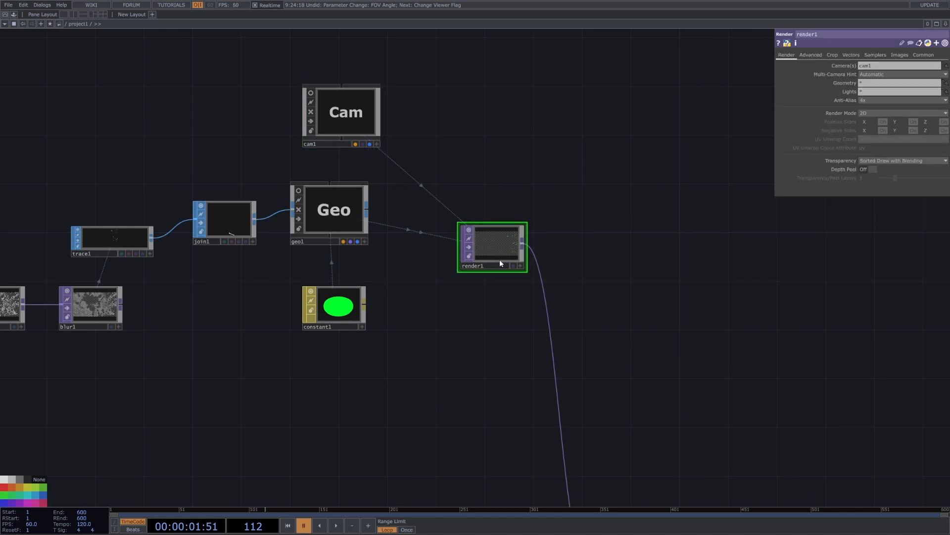
key("ctrl+c")
key("ctrl+v")
left_click_drag(499, 297, 474, 311)
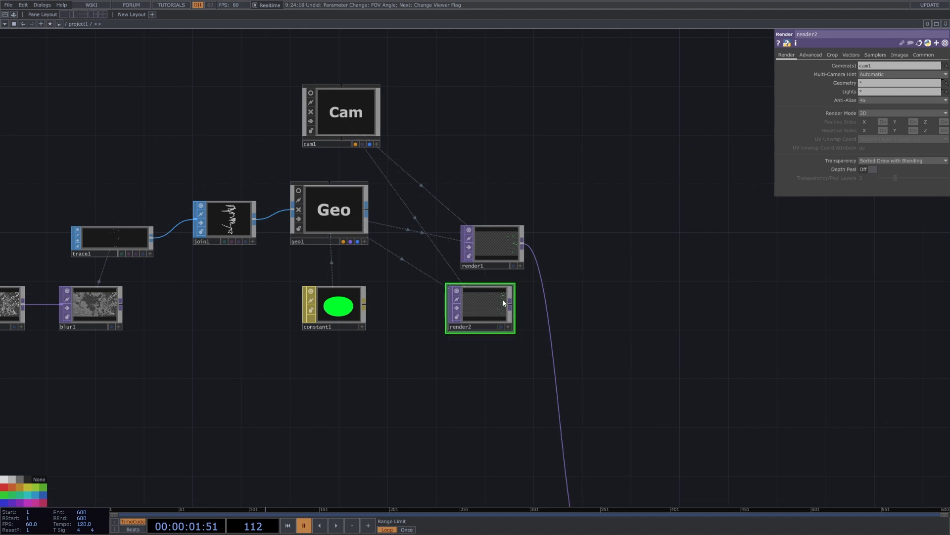
left_click(324, 121)
left_click(361, 215)
left_click(478, 316)
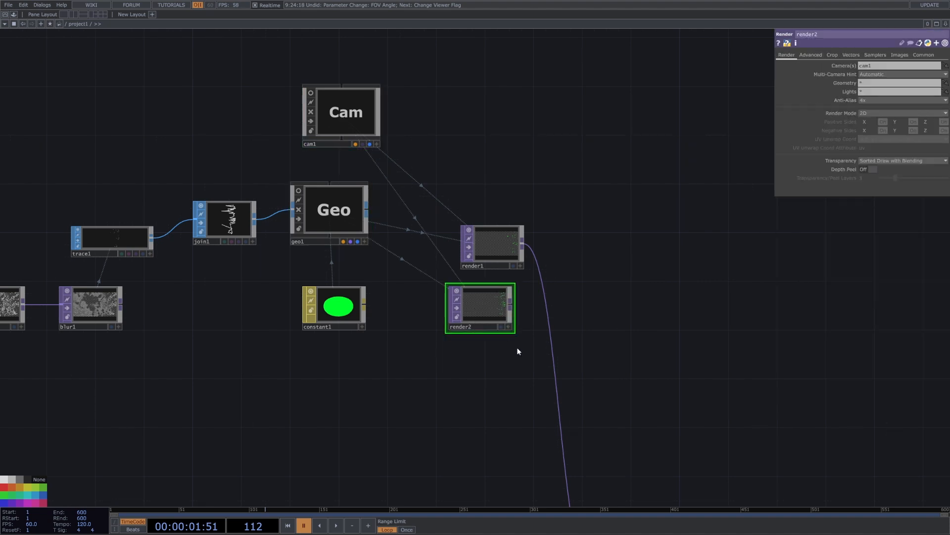
key("Delete")
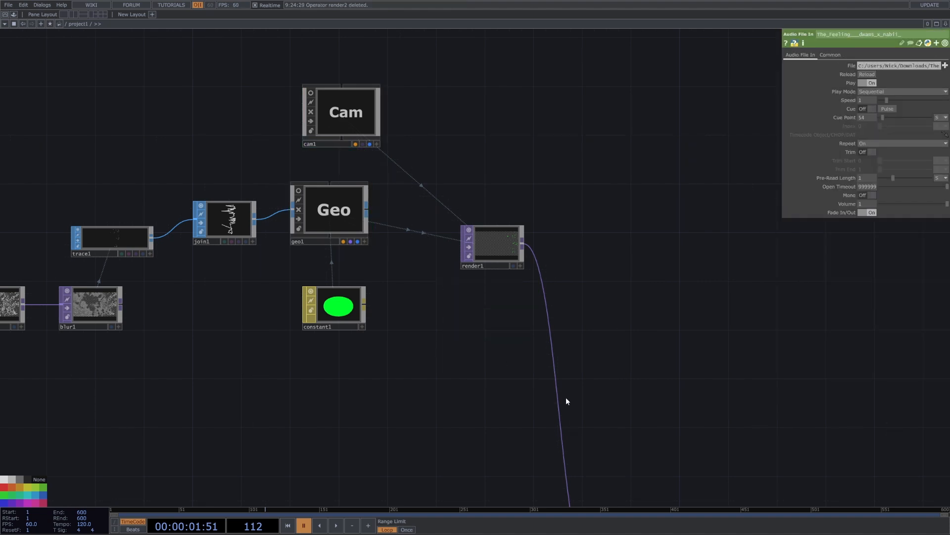
Step: Follow render1's output to comp1, and examine comp1's composite settings and the rendered lines during playback
left_click_drag(565, 352, 526, 244)
scroll(526, 244, "down", 4)
left_click_drag(569, 391, 567, 353)
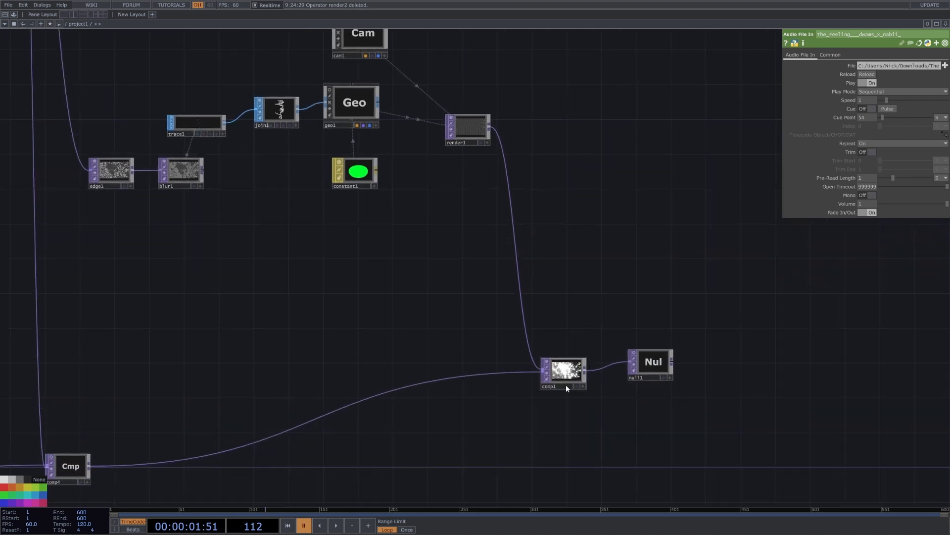
right_click_drag(588, 338, 599, 381)
left_click(569, 360)
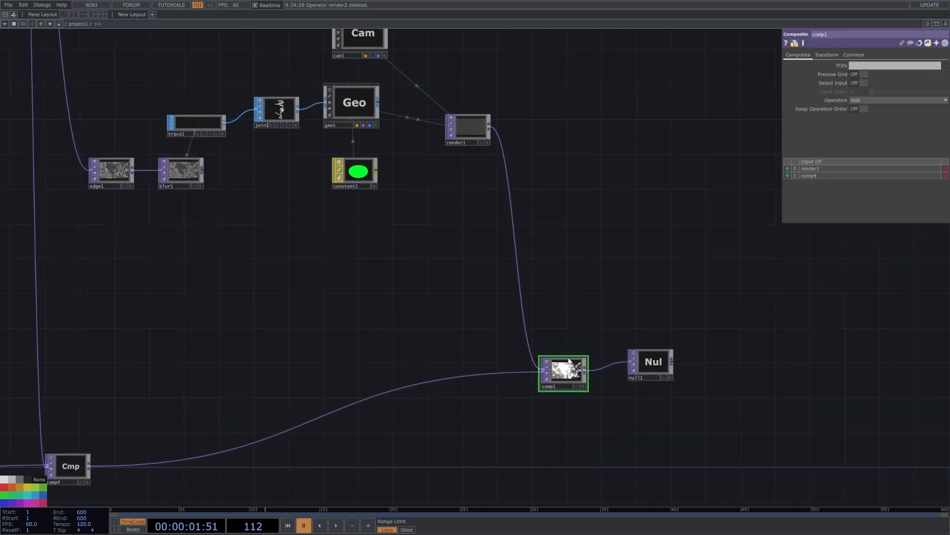
scroll(577, 373, "up", 5)
scroll(539, 269, "down", 4)
left_click_drag(532, 242, 608, 445)
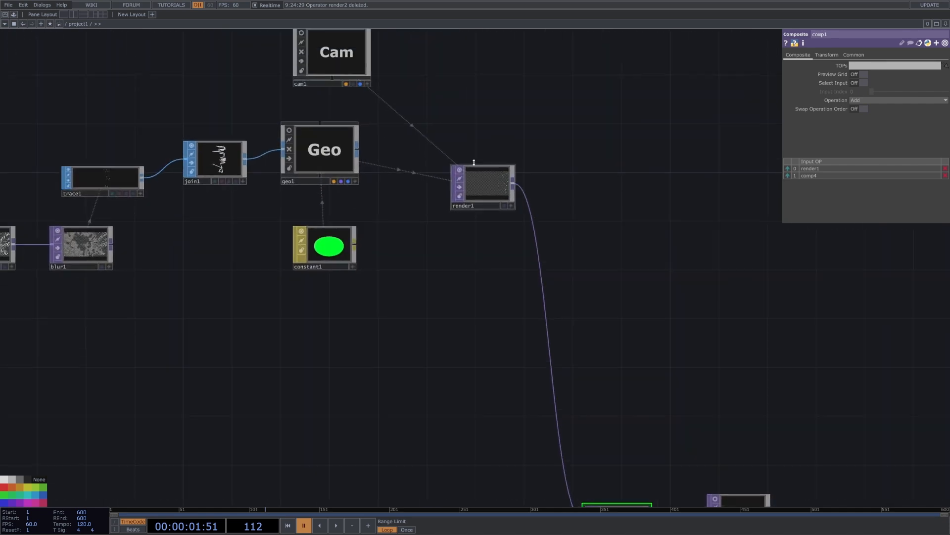
scroll(474, 161, "up", 5)
key("space")
scroll(522, 238, "up", 5)
key("space")
scroll(464, 228, "down", 5)
left_click_drag(646, 274, 606, 174)
scroll(607, 174, "down", 6)
left_click_drag(629, 363, 635, 303)
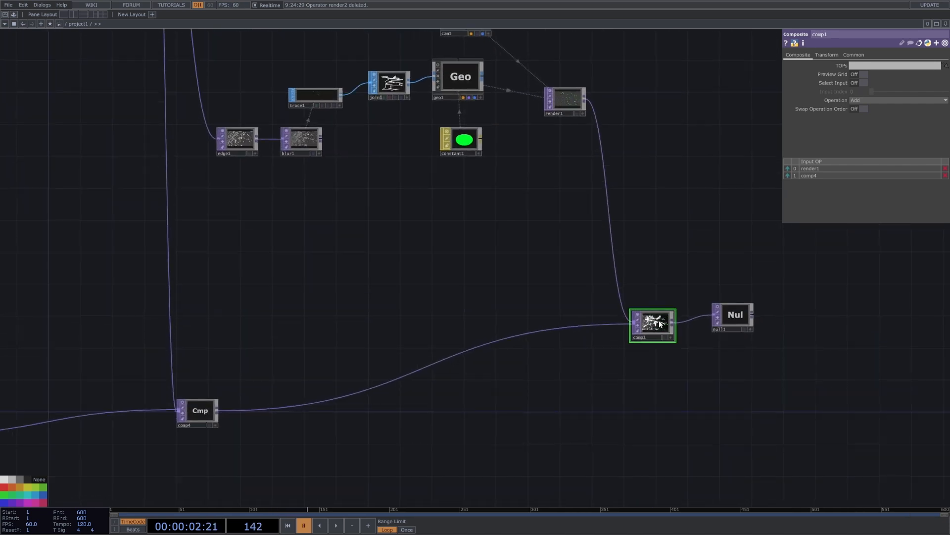
Step: Trace comp1's second input between blobtrack1 and comp4, and open comp4's settings
scroll(462, 303, "down", 5)
left_click_drag(296, 156, 282, 236)
left_click_drag(280, 75, 301, 138)
scroll(301, 139, "up", 5)
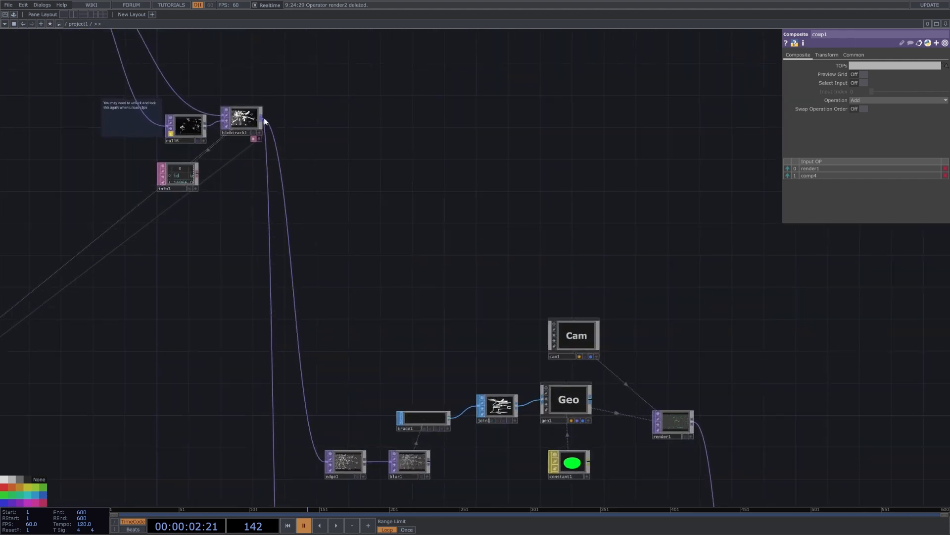
left_click_drag(373, 440, 378, 208)
right_click(363, 497)
right_click(329, 496)
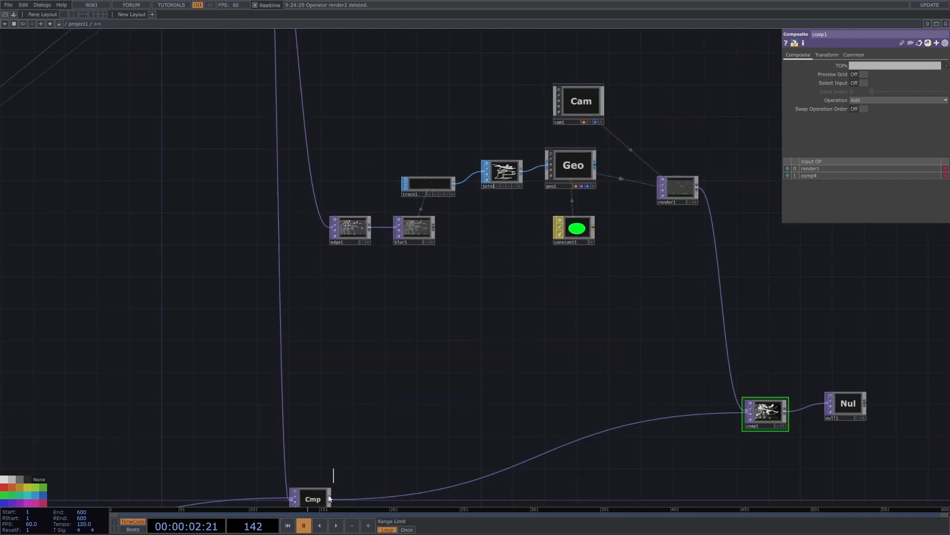
left_click(323, 498)
Step: Connect blobtrack1's output directly to comp1's second input in place of comp4
left_click_drag(336, 346, 309, 443)
scroll(257, 72, "down", 5)
scroll(257, 72, "up", 1)
left_click_drag(271, 73, 277, 119)
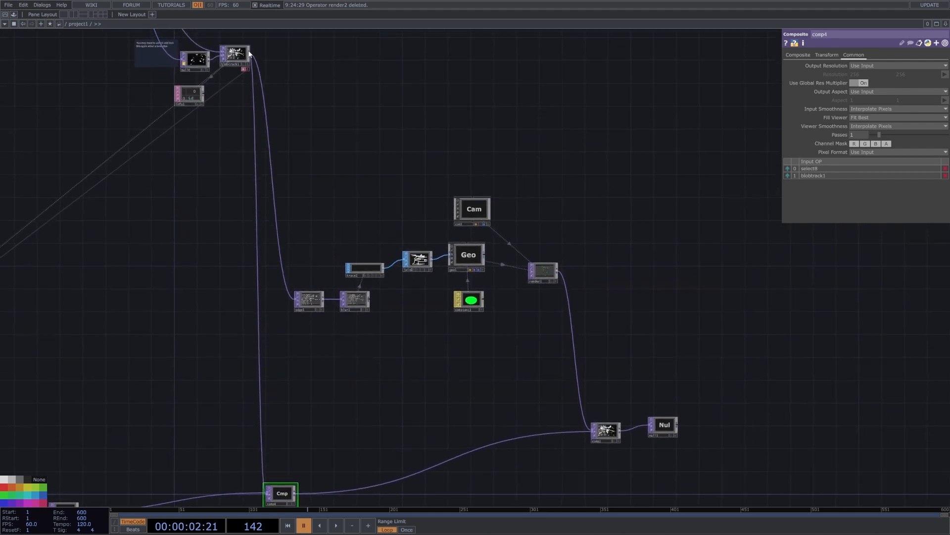
left_click_drag(249, 54, 591, 431)
Step: Display comp1's output as the network background and set its Operation to Over
scroll(608, 430, "up", 8)
left_click(605, 430)
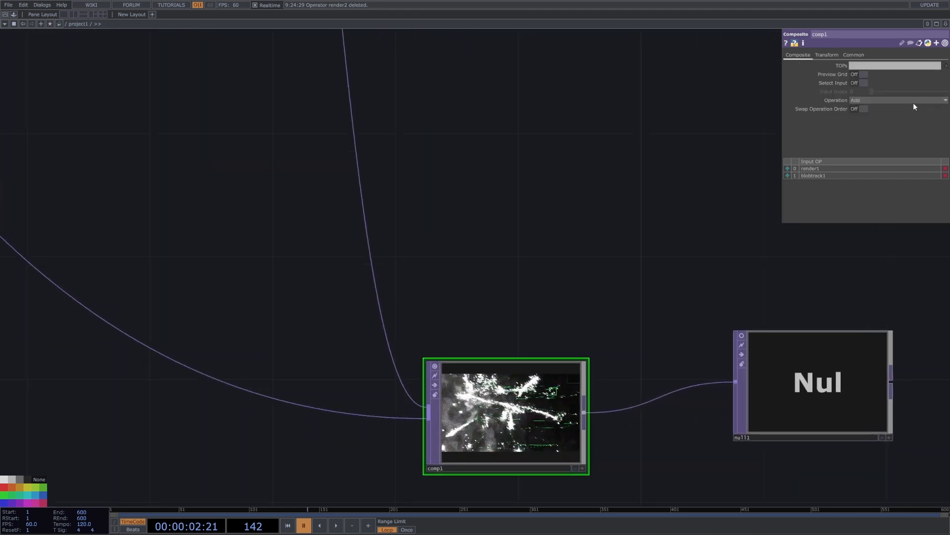
left_click(575, 468)
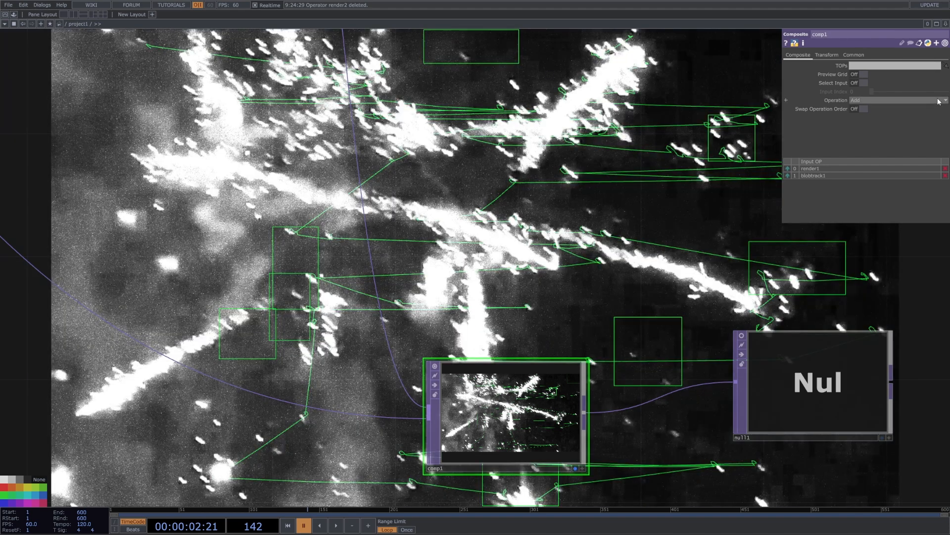
left_click(921, 100)
left_click(909, 171)
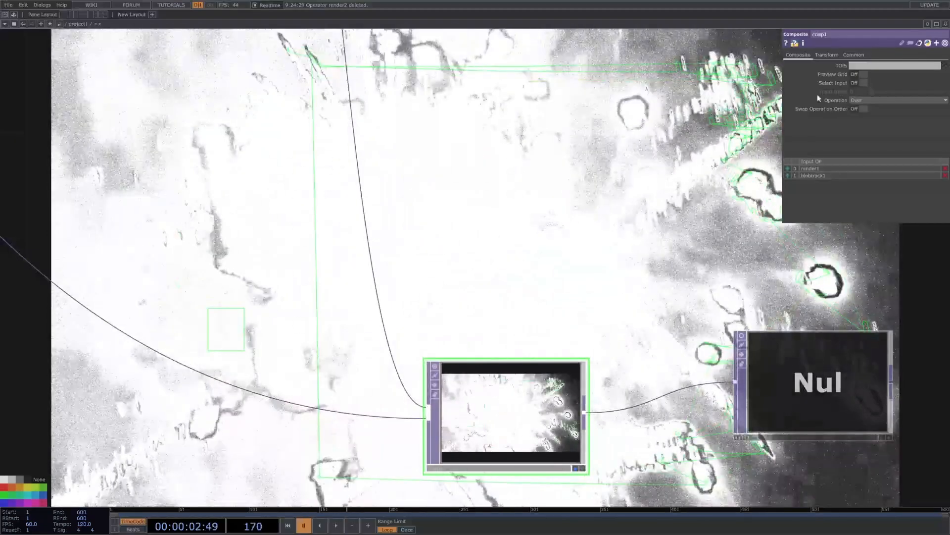
Step: Undo comp1's operation change to compare Add against Over, and set Operation to Over again
left_click(866, 100)
key("ctrl+z")
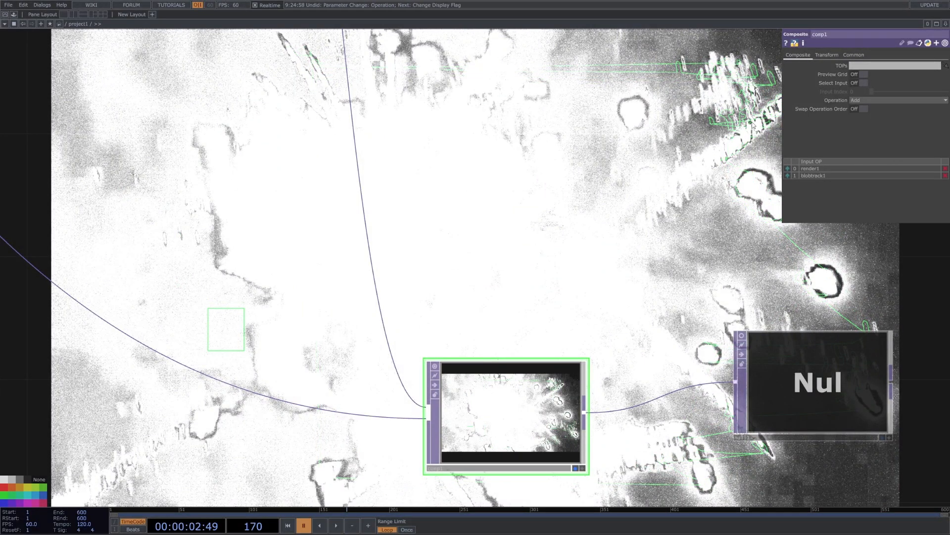
left_click(870, 100)
left_click(913, 171)
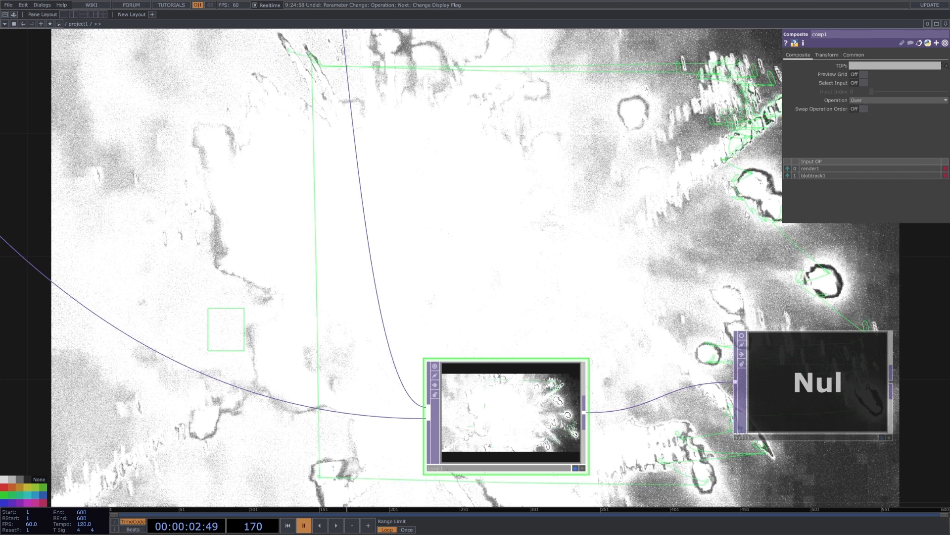
Step: Try an FOV Angle of 9.89 on cam1 while watching how the lines align with the image
scroll(705, 315, "down", 4)
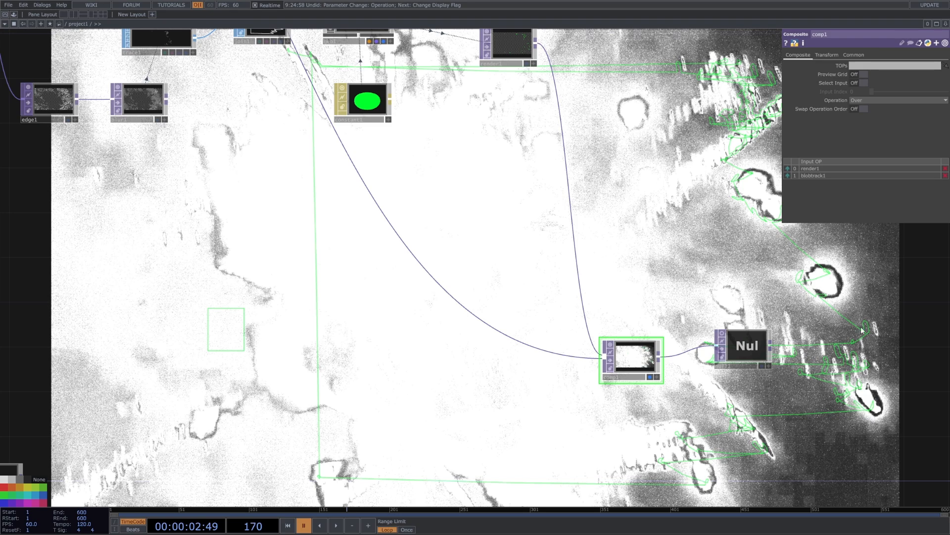
left_click_drag(761, 270, 752, 396)
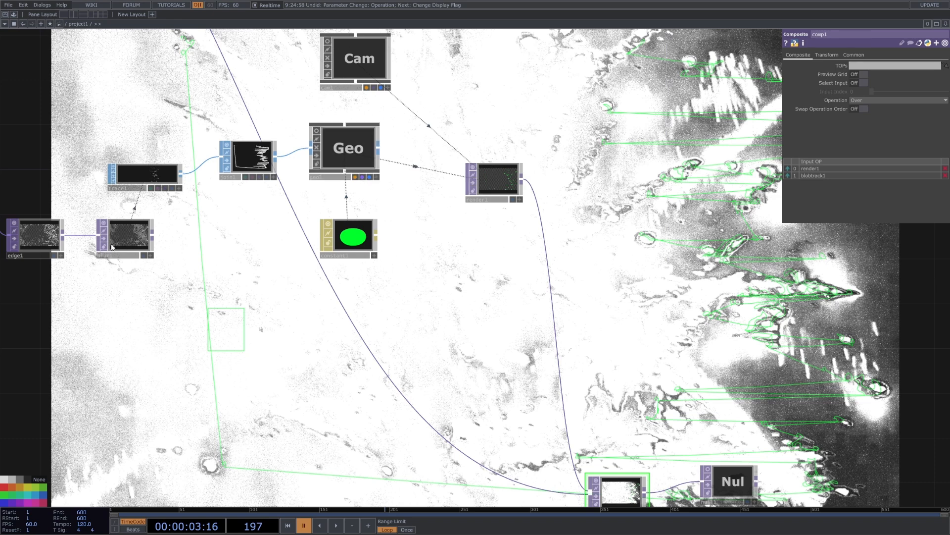
left_click(368, 71)
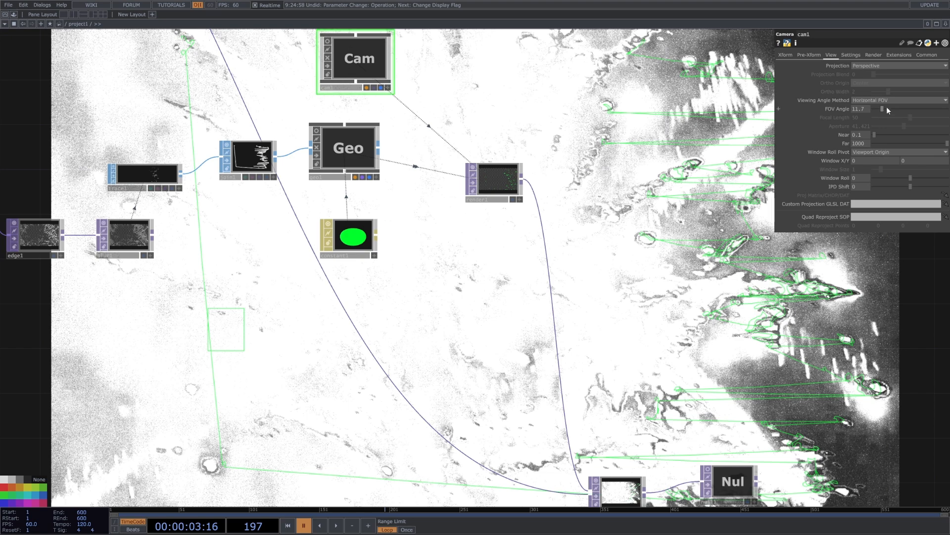
left_click_drag(883, 109, 863, 118)
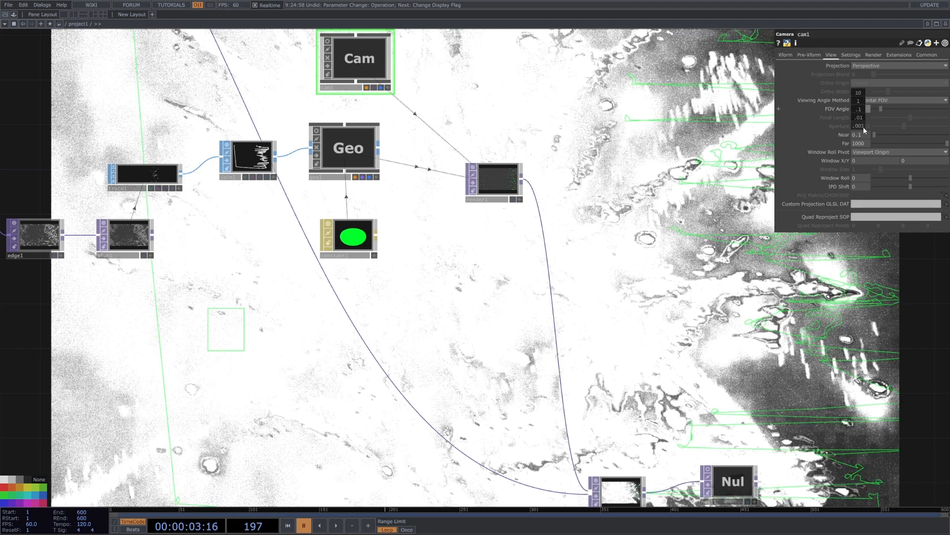
Step: Check cam1's transform settings, set its FOV Angle to 11.39, and play the timeline briefly to check the alignment
left_click(787, 55)
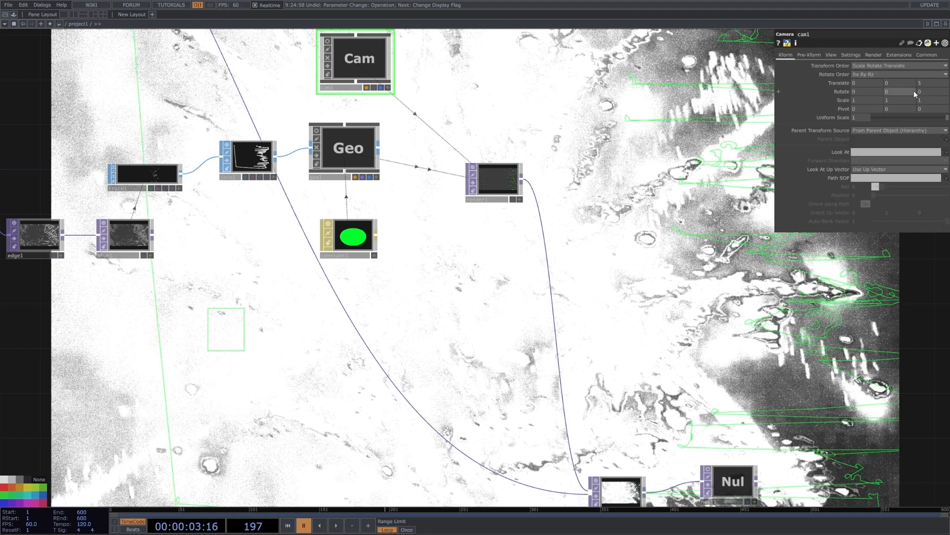
left_click(925, 85)
left_click(809, 55)
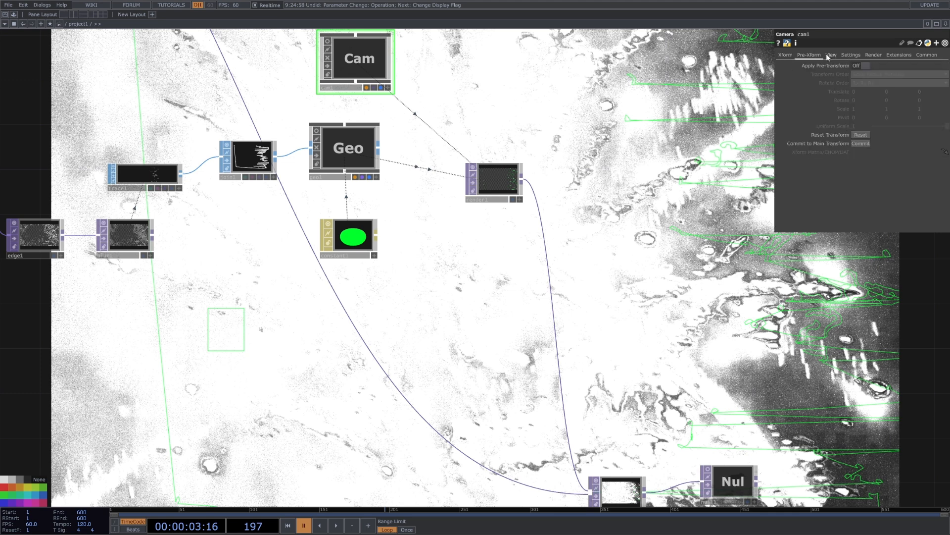
left_click(831, 55)
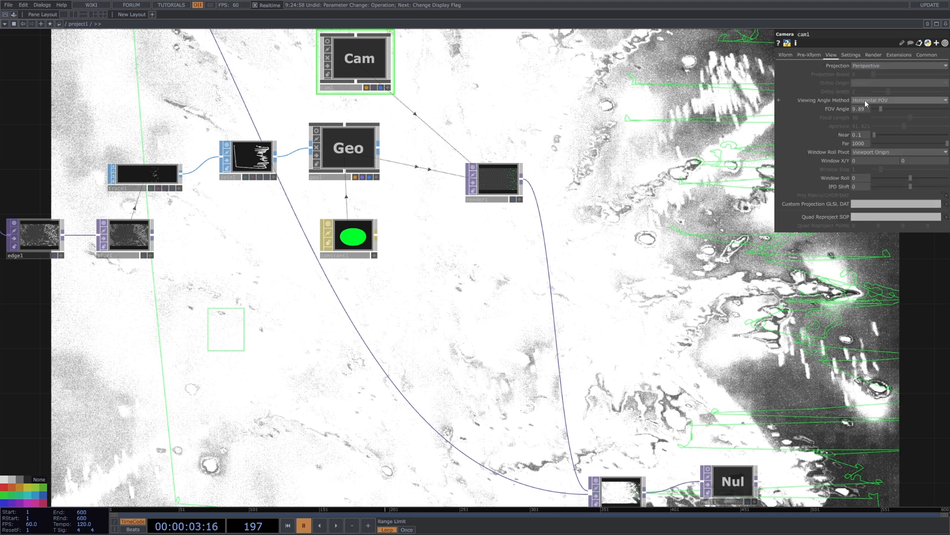
mouse_move(864, 106)
middle_mouse_down()
mouse_move(873, 102)
mouse_move(863, 98)
middle_mouse_up()
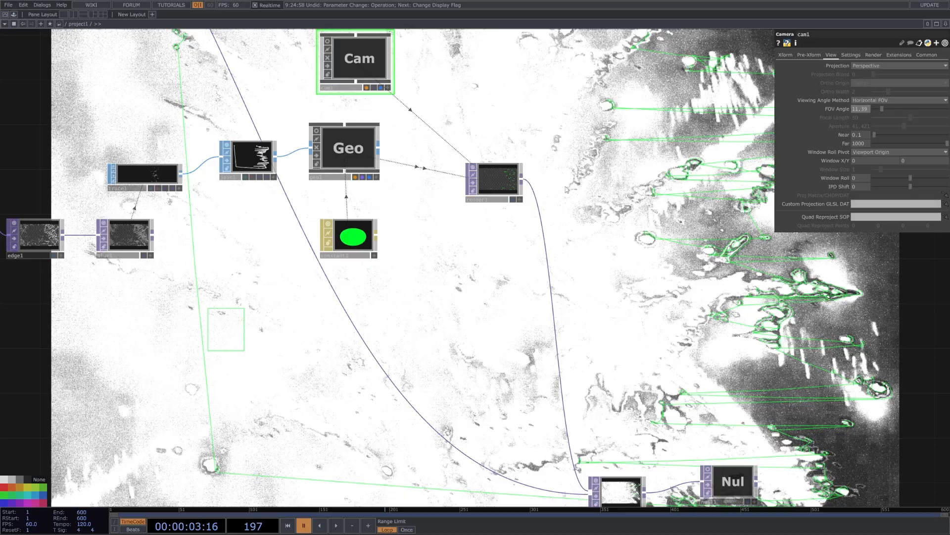
key("space")
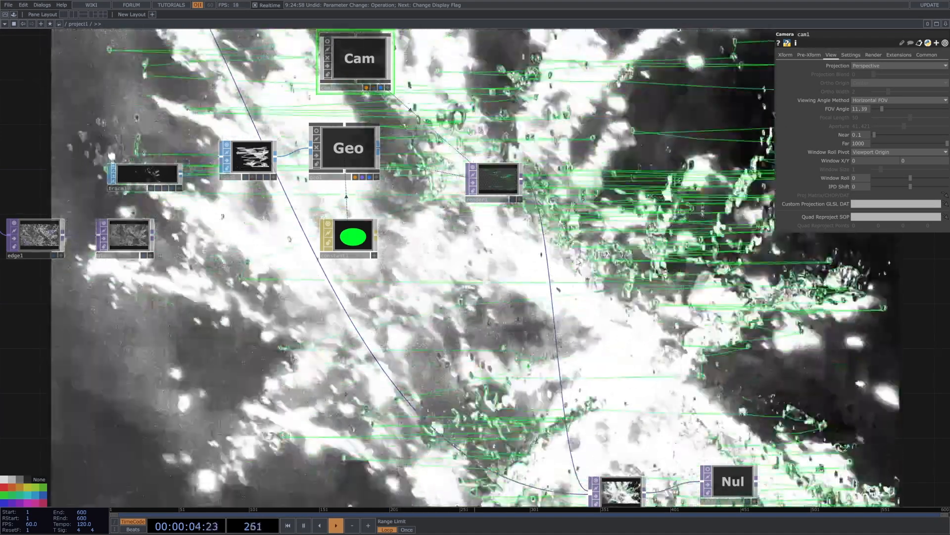
key("space")
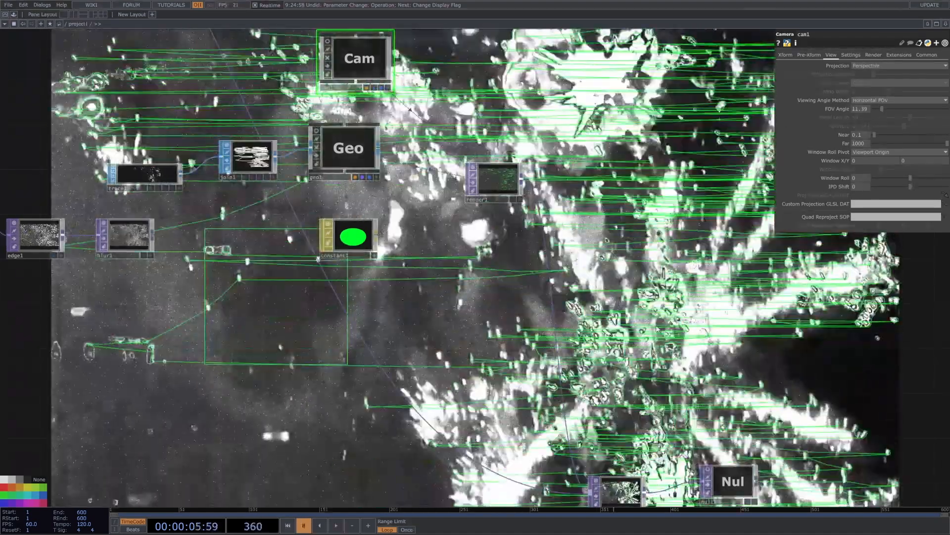
Step: Turn off comp1's background display and activate the viewer of null1
scroll(695, 447, "down", 3)
left_click_drag(695, 447, 587, 348)
scroll(591, 412, "up", 3)
left_click(525, 389)
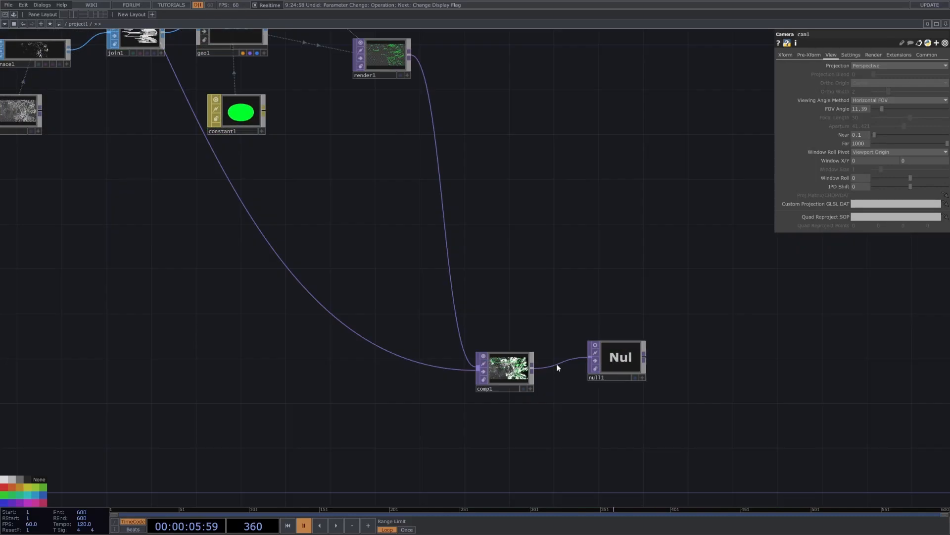
left_click(636, 360)
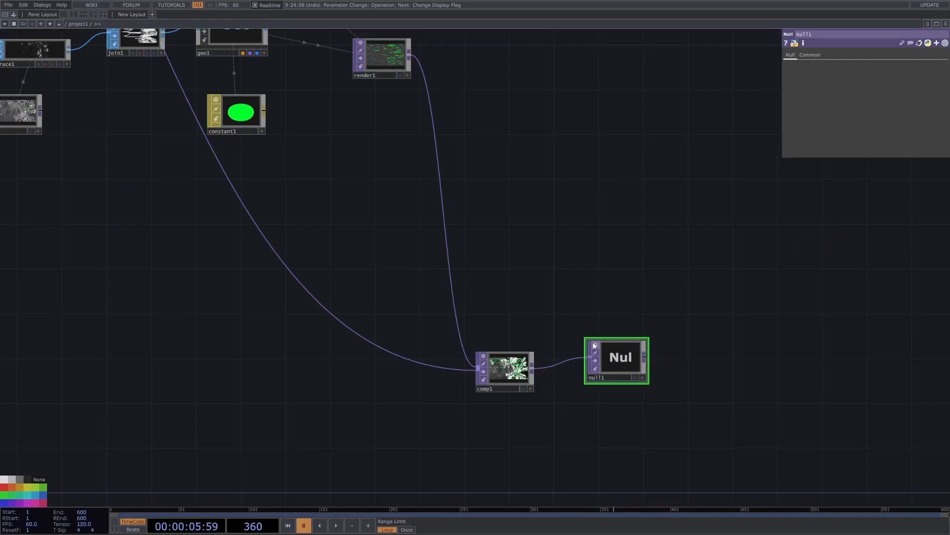
scroll(622, 371, "up", 3)
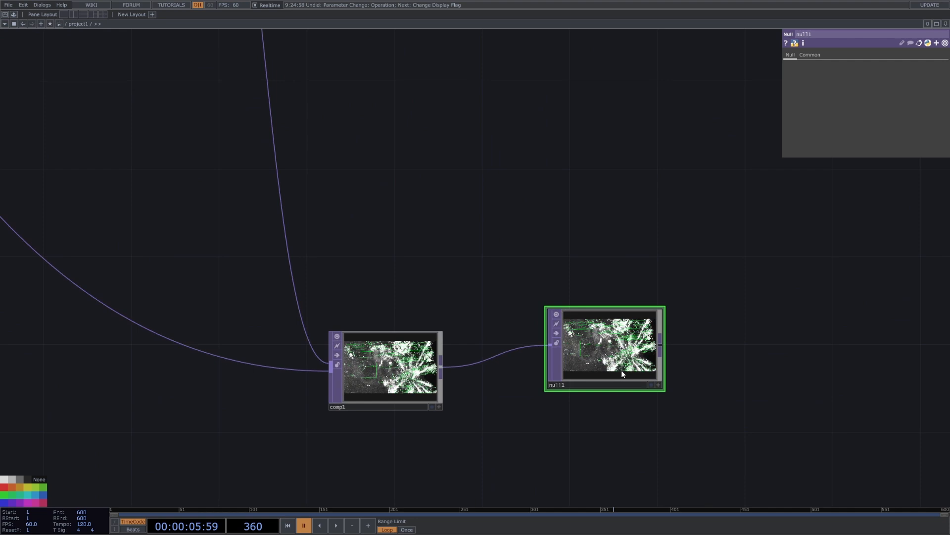
Step: Display null1's output as the network background with the render branch in view
left_click(653, 386)
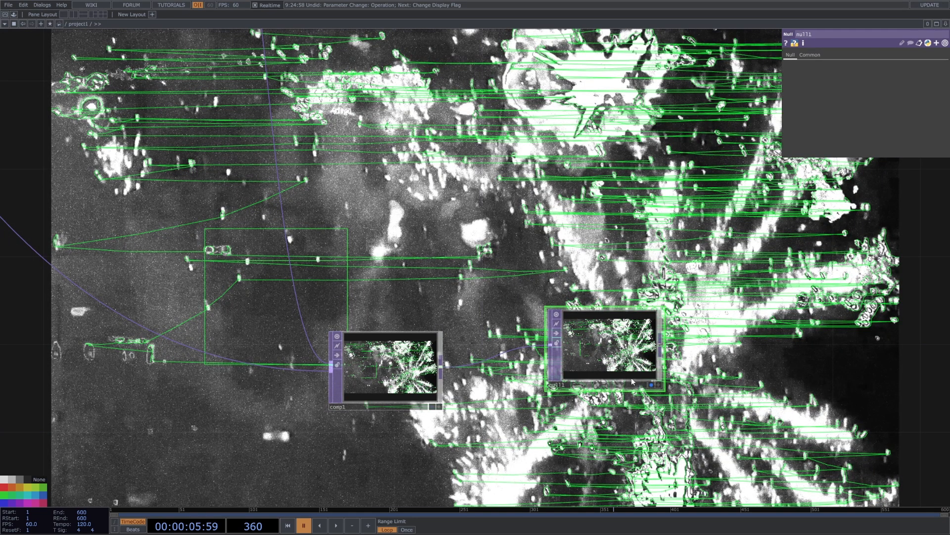
left_click(651, 385)
scroll(651, 386, "down", 1)
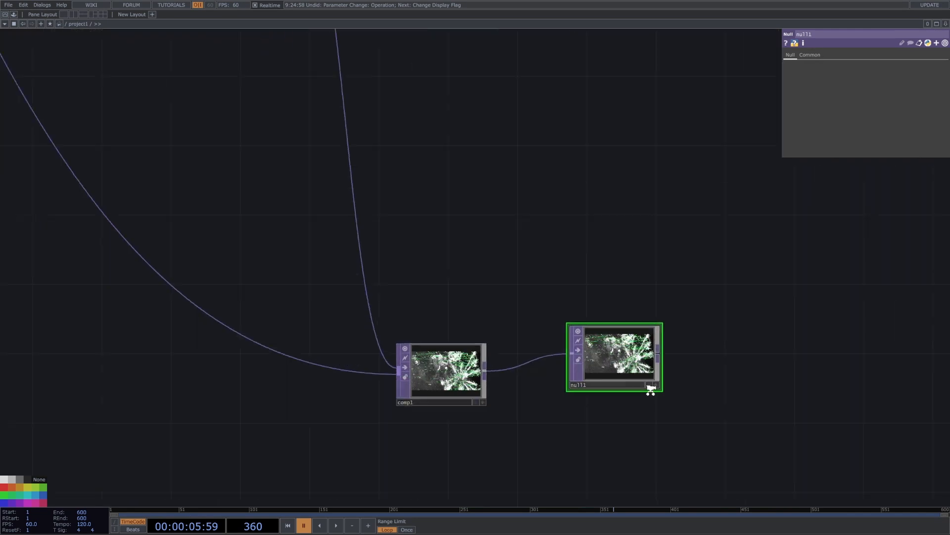
scroll(651, 388, "down", 2)
left_click(646, 385)
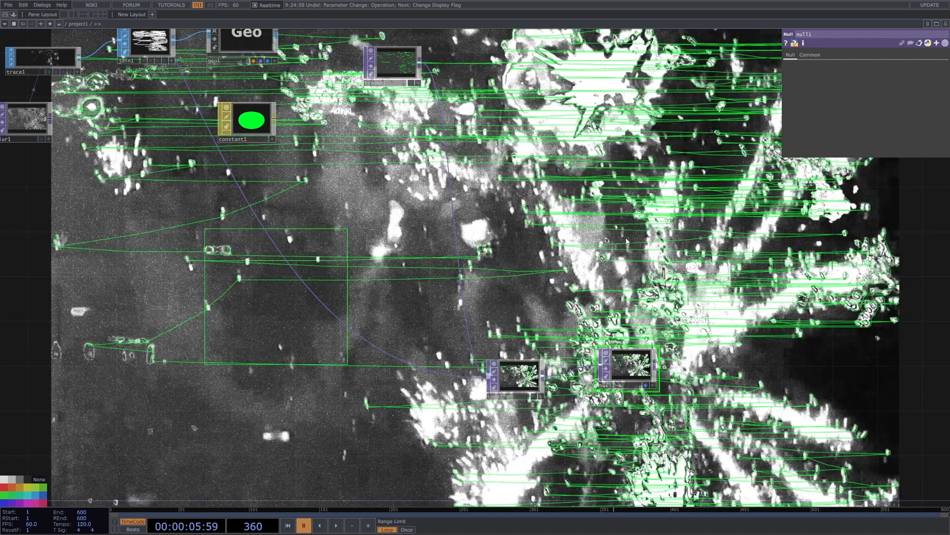
scroll(695, 257, "down", 2)
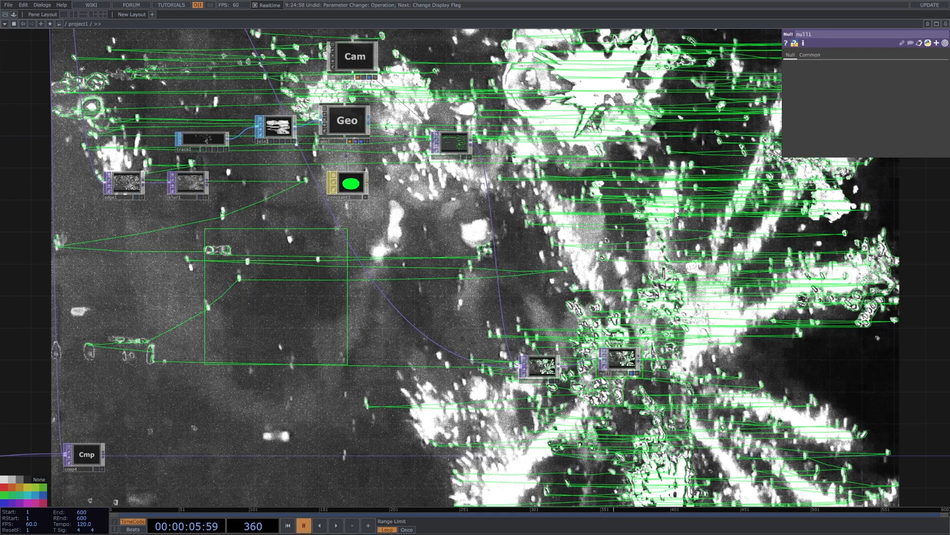
Step: Try a Black Level of 0.42 and a Strength of 0.8 on edge1 to change the traced lines
left_click(125, 192)
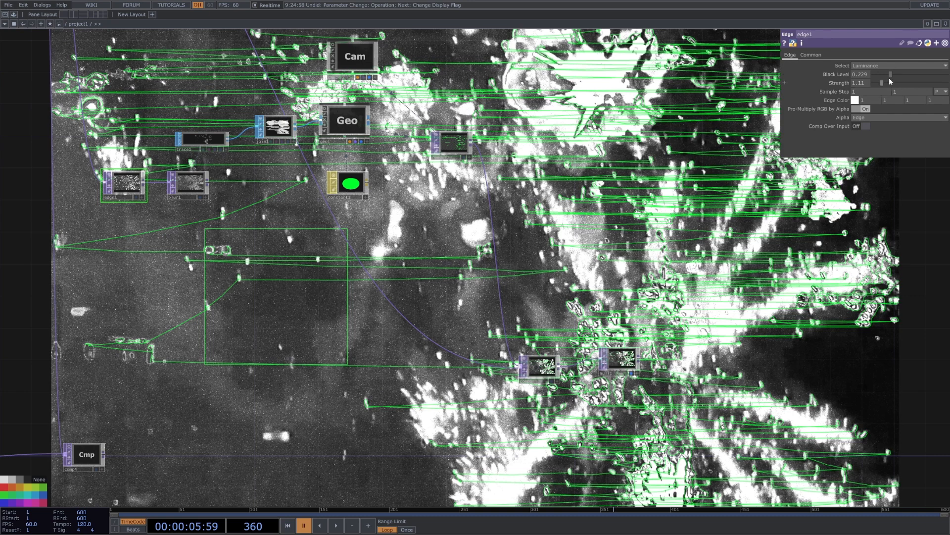
left_click_drag(896, 74, 906, 75)
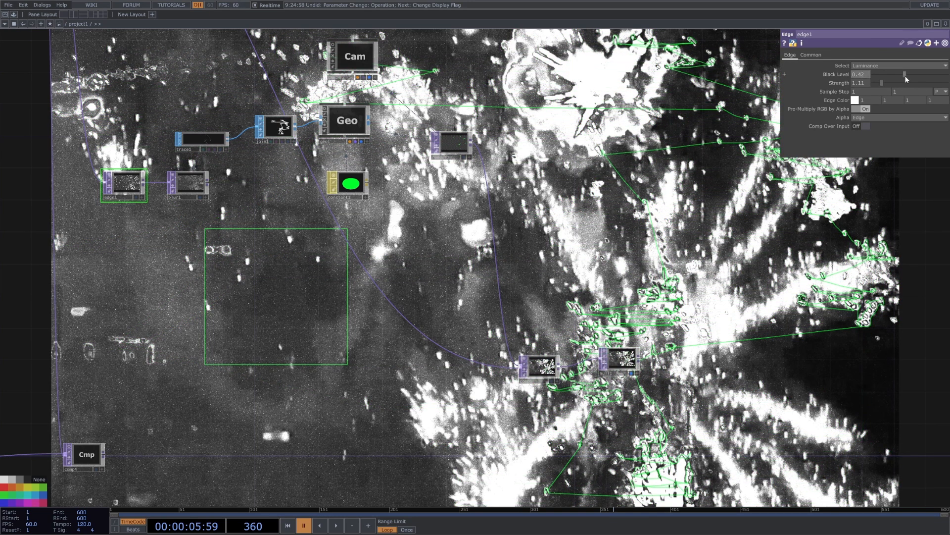
left_click_drag(94, 119, 257, 225)
right_click_drag(257, 225, 229, 213)
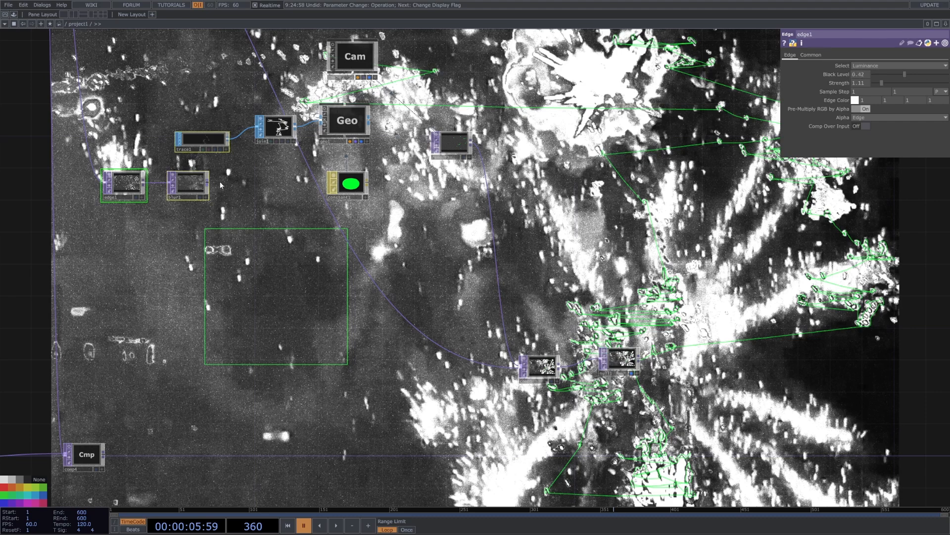
left_click(797, 216)
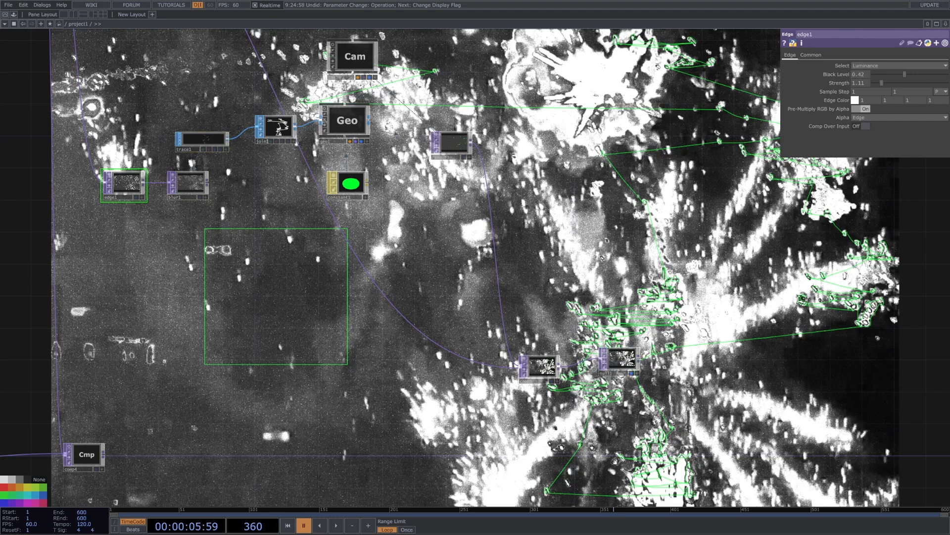
left_click_drag(875, 82, 880, 82)
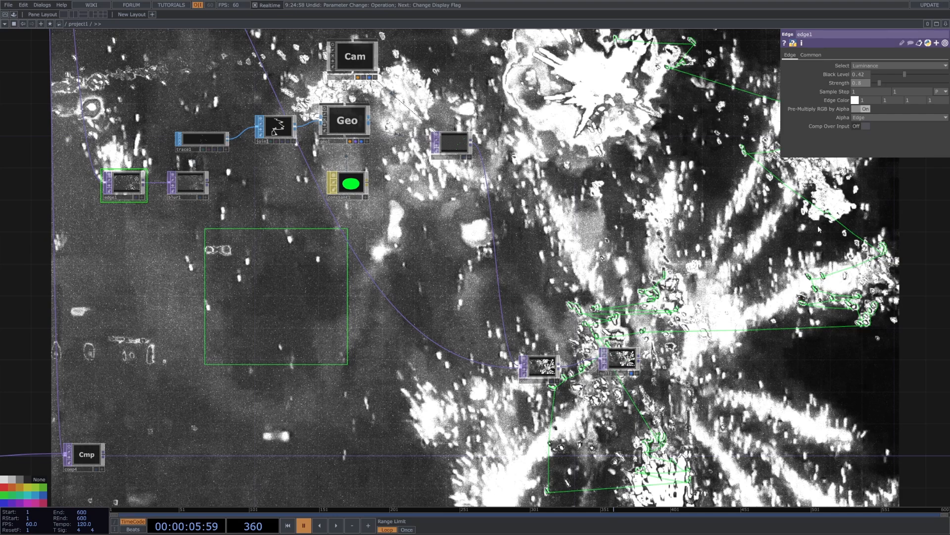
Step: Play the timeline while setting edge1's Black Level to 0.341 and Strength to 1.28, and pause playback
scroll(737, 269, "down", 3)
key("space")
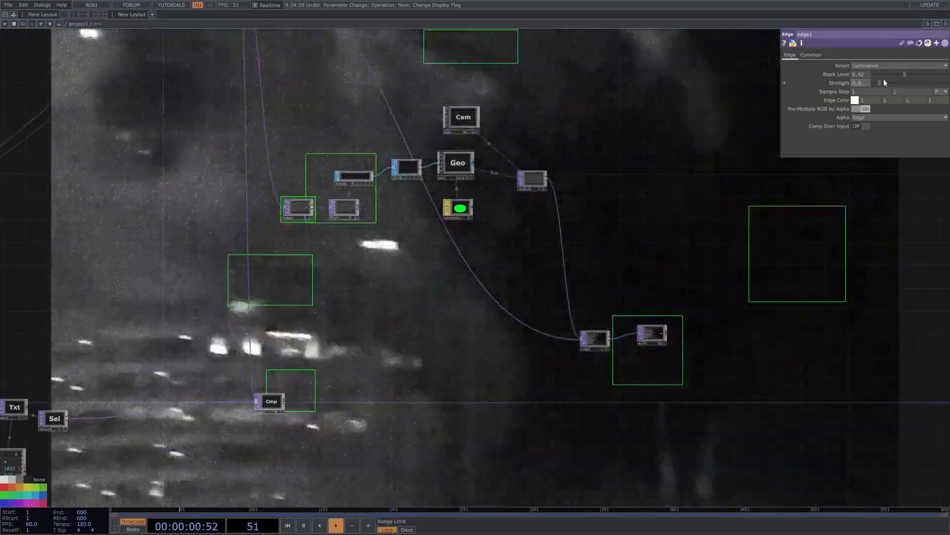
mouse_move(905, 73)
left_mouse_down()
mouse_move(884, 74)
mouse_move(899, 75)
mouse_move(892, 84)
left_mouse_up()
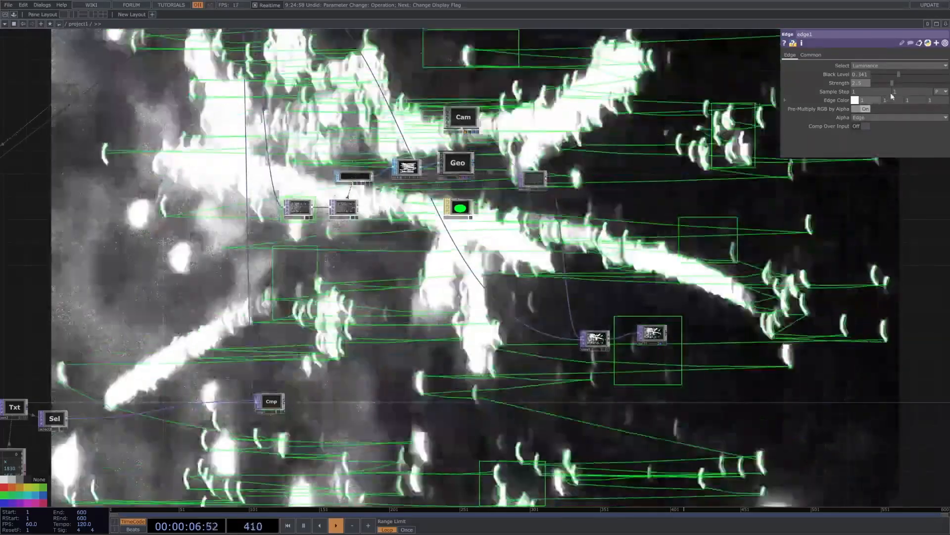
left_click_drag(888, 85, 883, 82)
key("space")
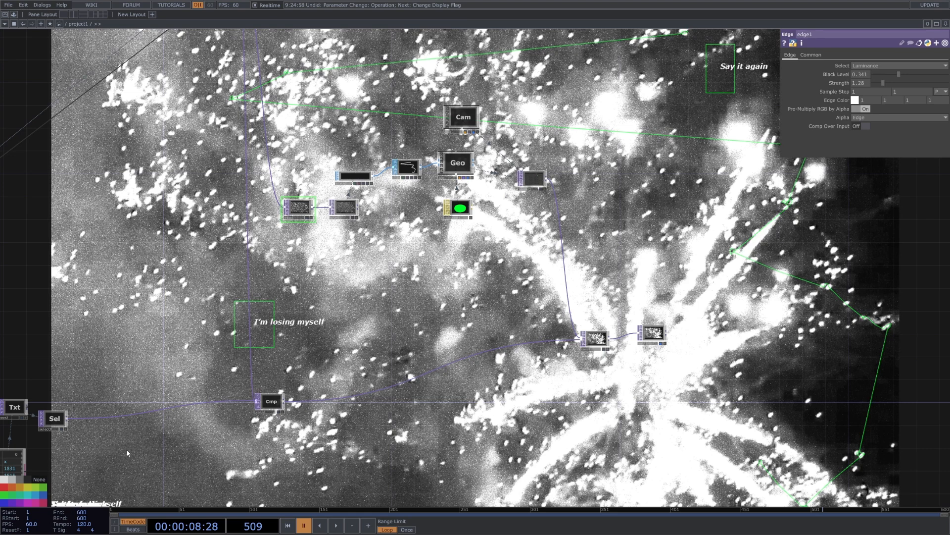
Step: Activate chopto2's viewer and examine the text branch from the blob coordinates to the merged text table
left_click(128, 521)
left_click_drag(27, 422, 258, 381)
left_click_drag(186, 366, 362, 364)
scroll(436, 396, "up", 8)
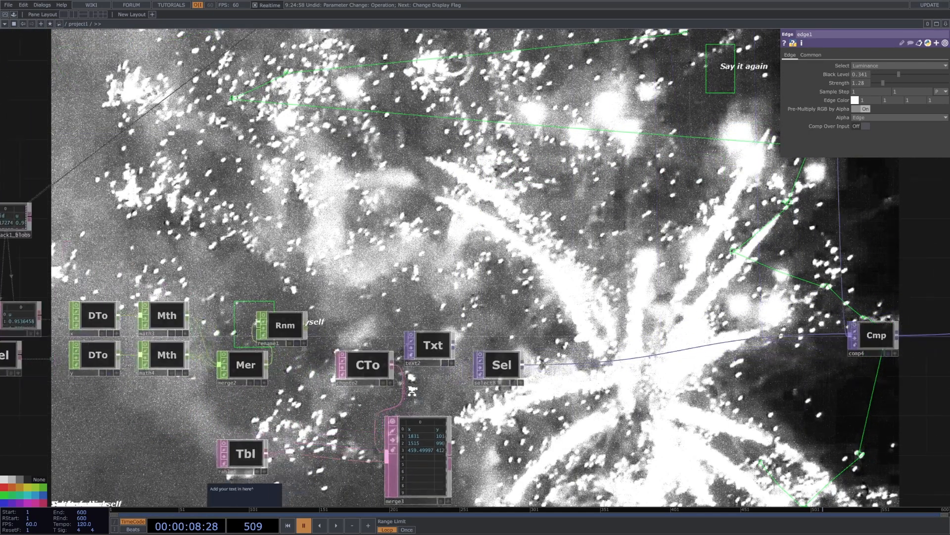
left_click(304, 323)
scroll(325, 306, "up", 8)
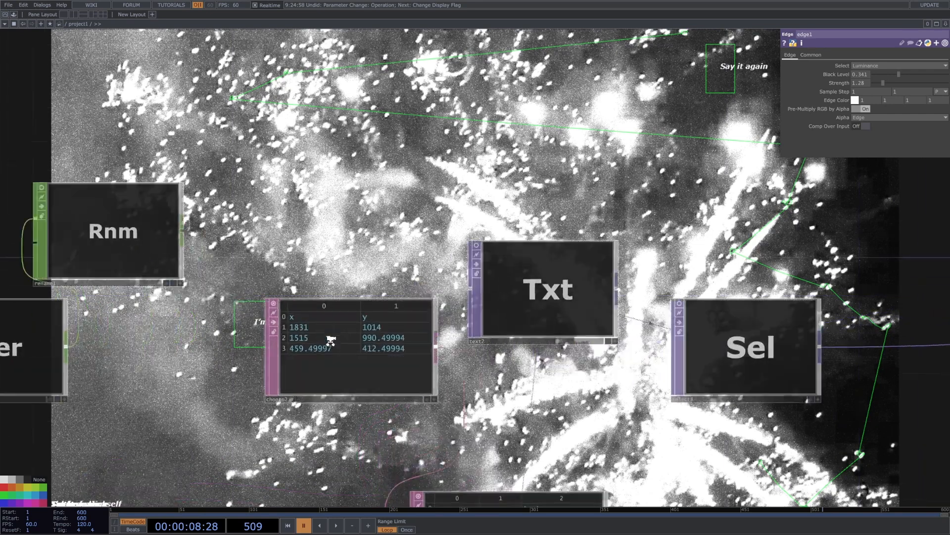
scroll(401, 318, "down", 5)
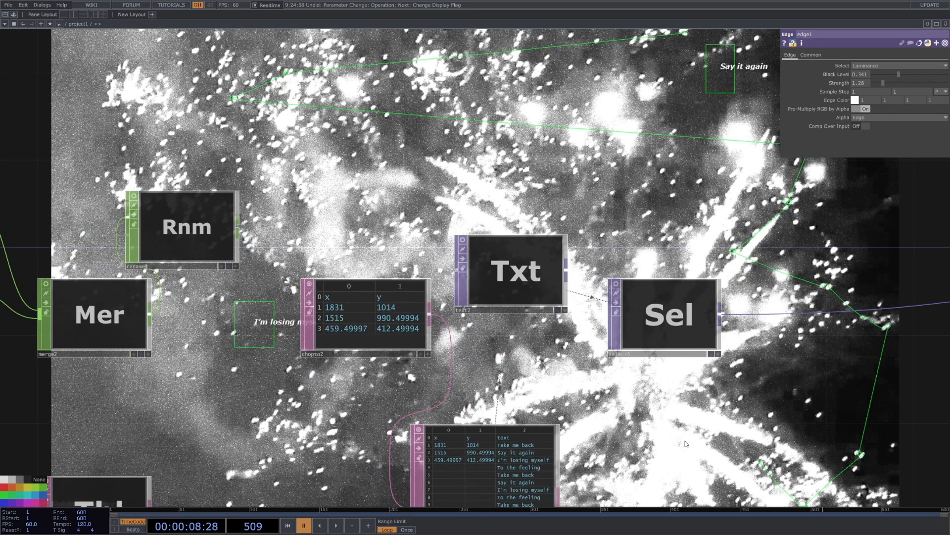
scroll(772, 422, "down", 5)
scroll(339, 386, "down", 6)
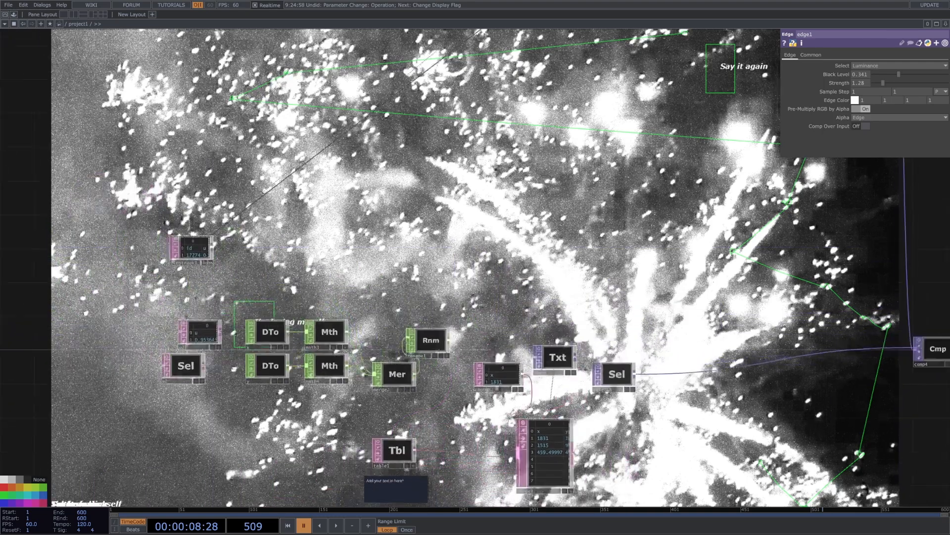
left_click_drag(628, 384, 385, 379)
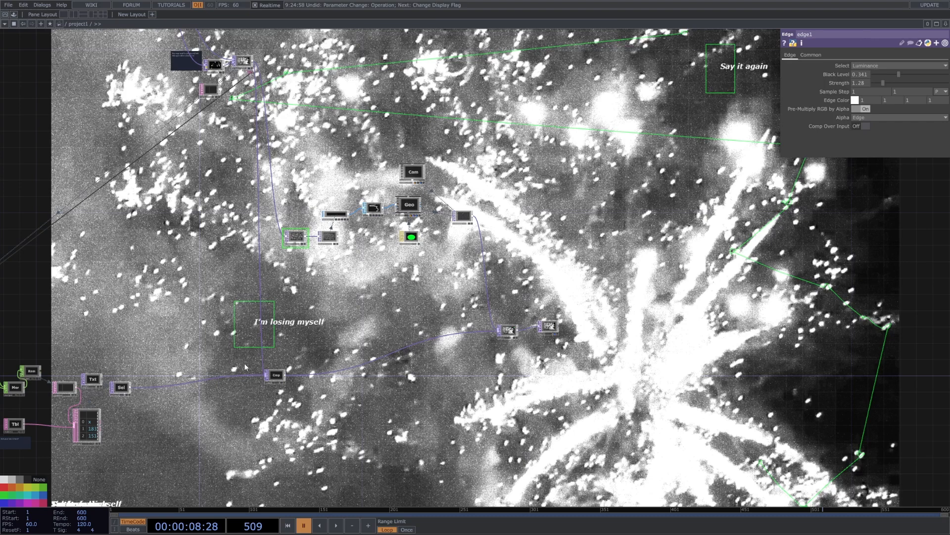
Step: Turn off null1's background display and select blobtrack1_blobs at the start of the text branch
left_click(554, 334)
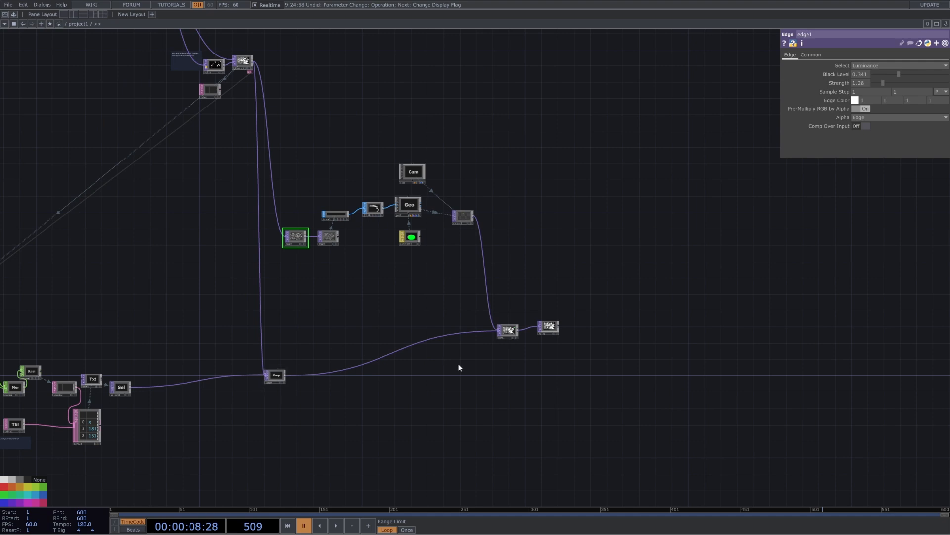
left_click_drag(178, 310, 704, 259)
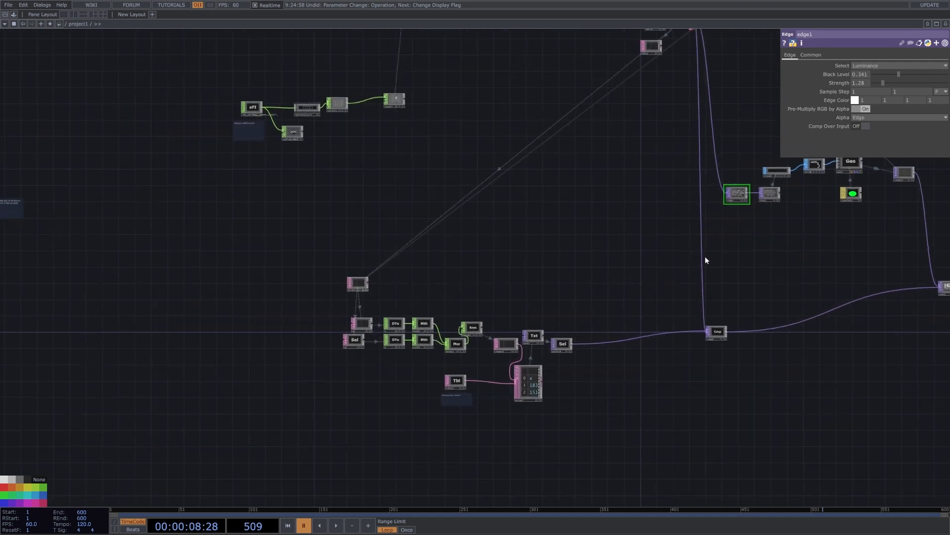
right_click_drag(642, 420, 227, 247)
left_click(436, 280)
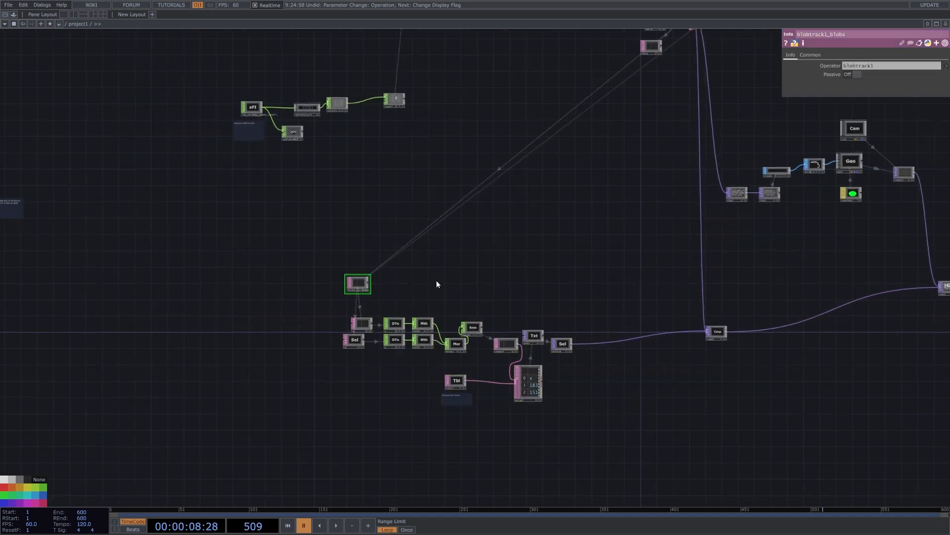
scroll(396, 310, "up", 3)
scroll(298, 284, "up", 3)
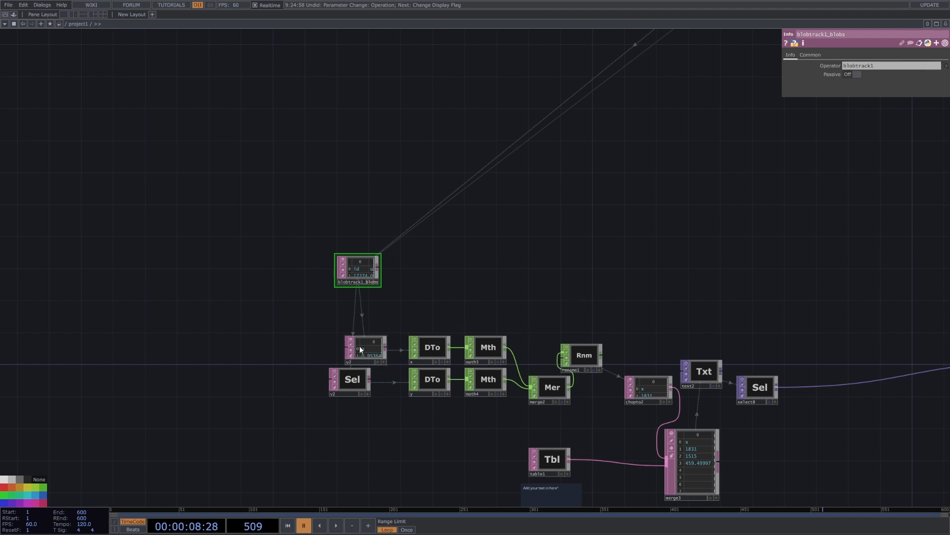
Step: Move u2 clear of v2 towards blobtrack1_blobs and check which TOP select8 references
left_click_drag(360, 347, 385, 314)
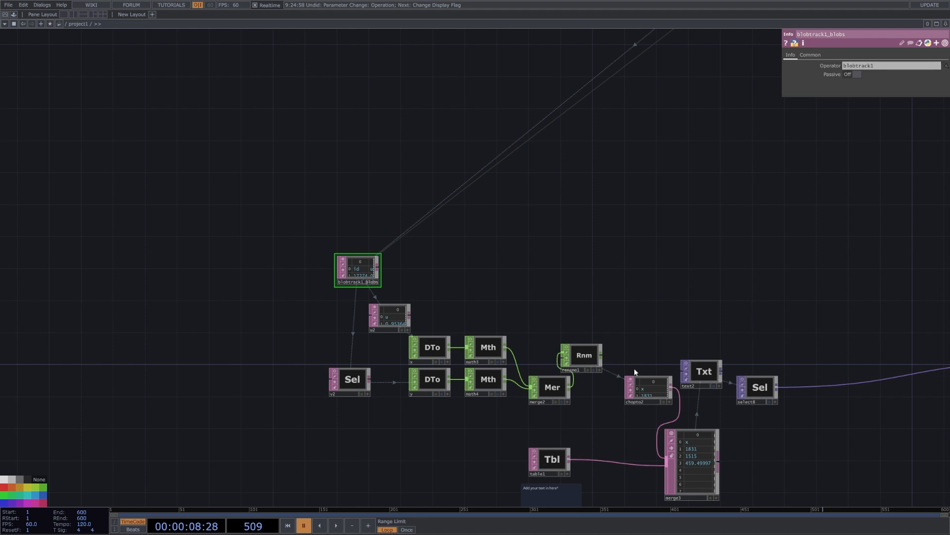
left_click_drag(772, 427, 680, 357)
scroll(674, 352, "down", 4)
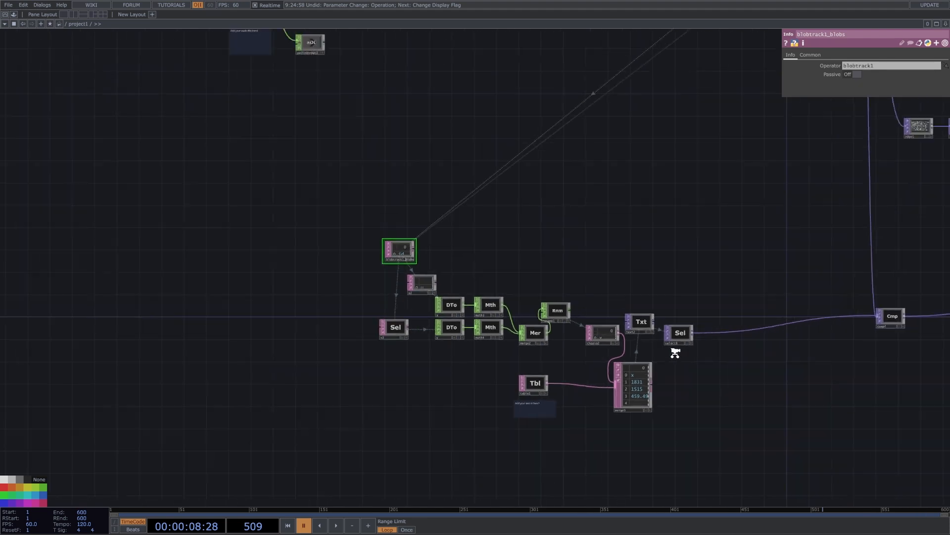
right_click_drag(633, 296, 685, 336)
scroll(644, 340, "up", 4)
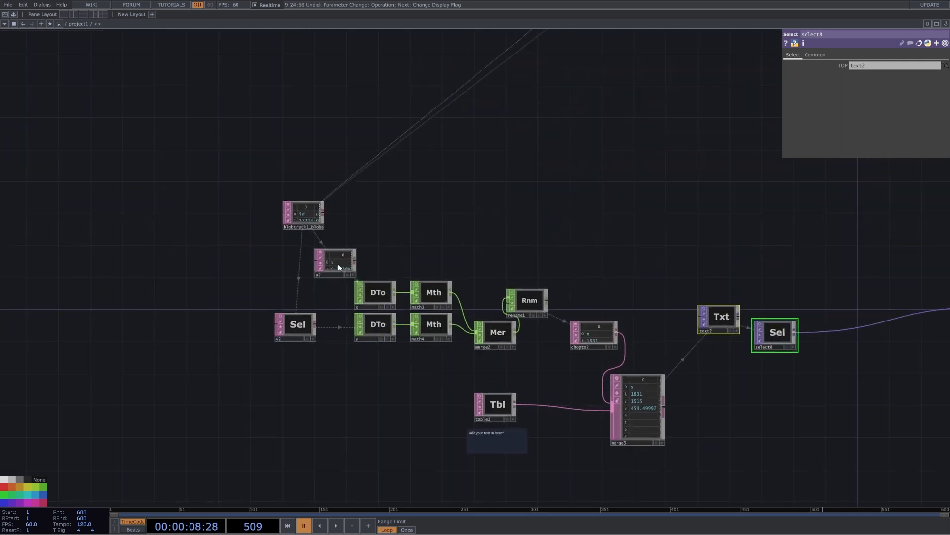
scroll(337, 266, "up", 5)
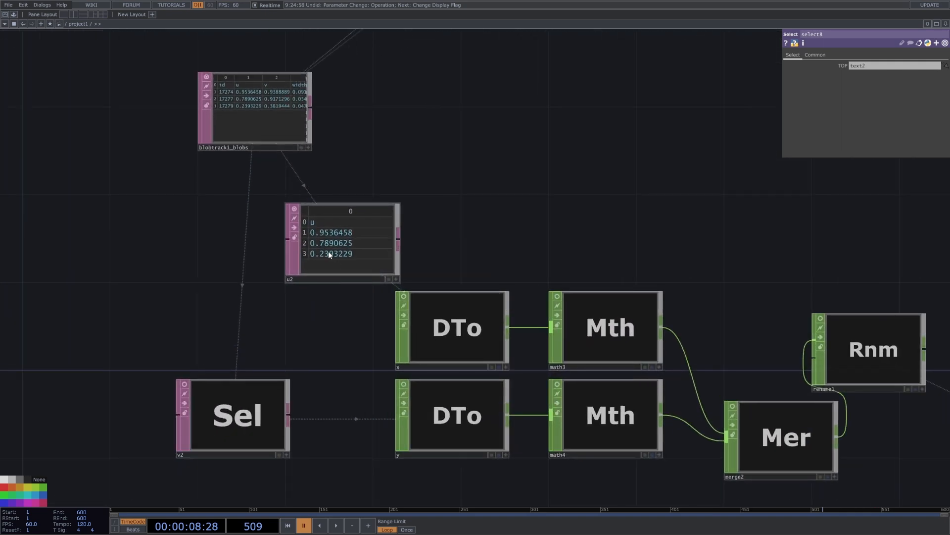
Step: Check u2's column selection settings and move blobtrack1_blobs farther away from u2
left_click(361, 230)
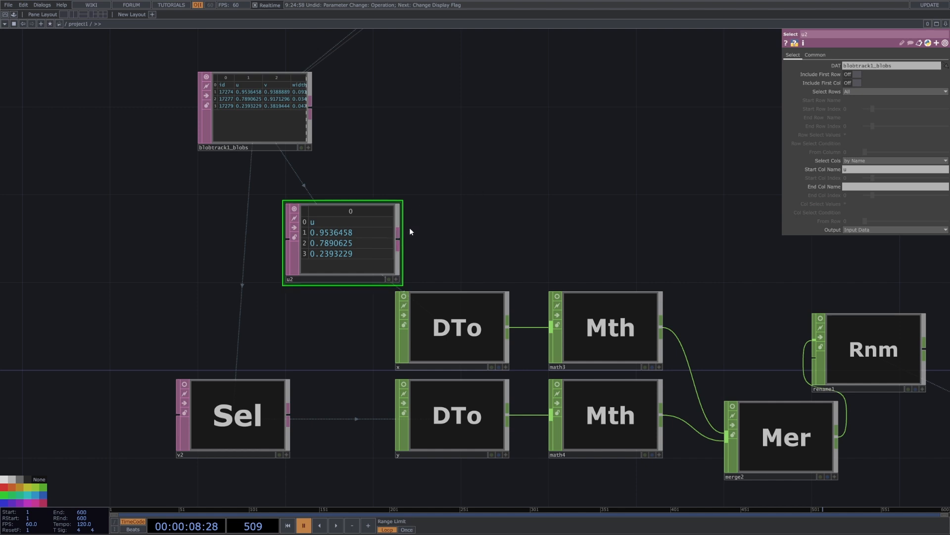
left_click_drag(233, 107, 98, 148)
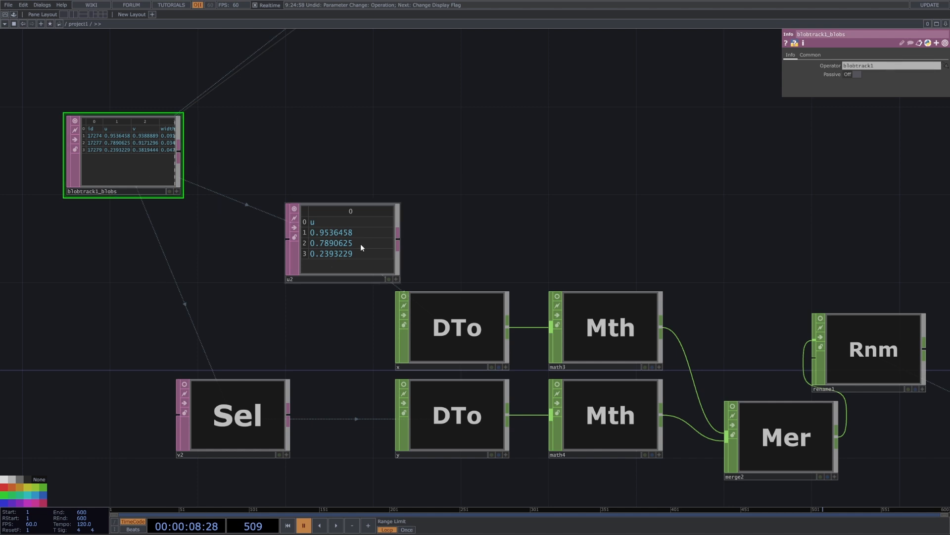
left_click_drag(280, 320, 276, 305)
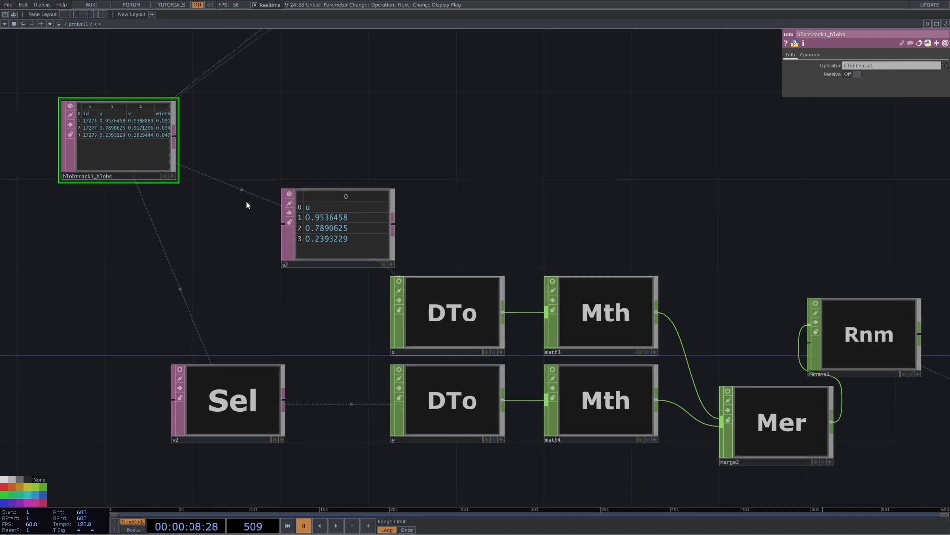
Step: Add a Select DAT between blobtrack1_blobs and v2
left_click(251, 278)
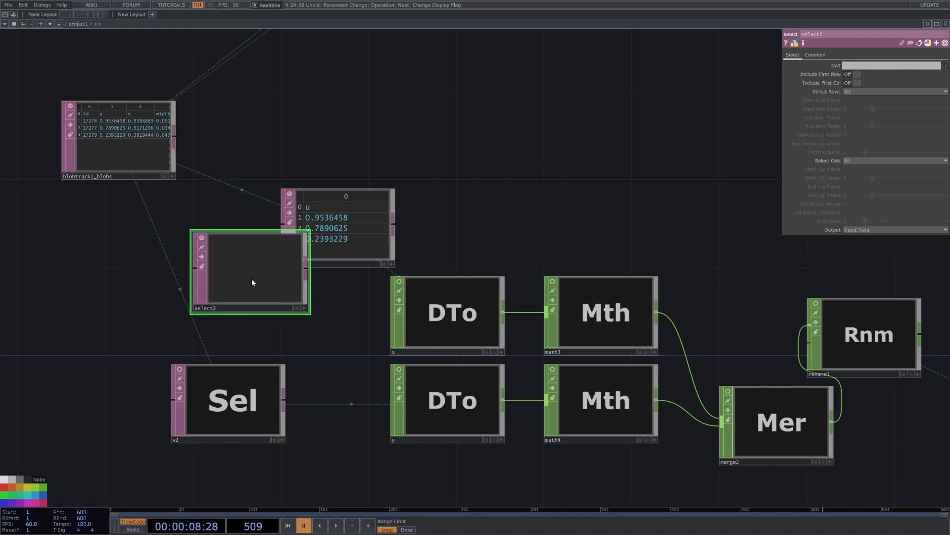
left_click_drag(252, 278, 212, 299)
key("ctrl+x")
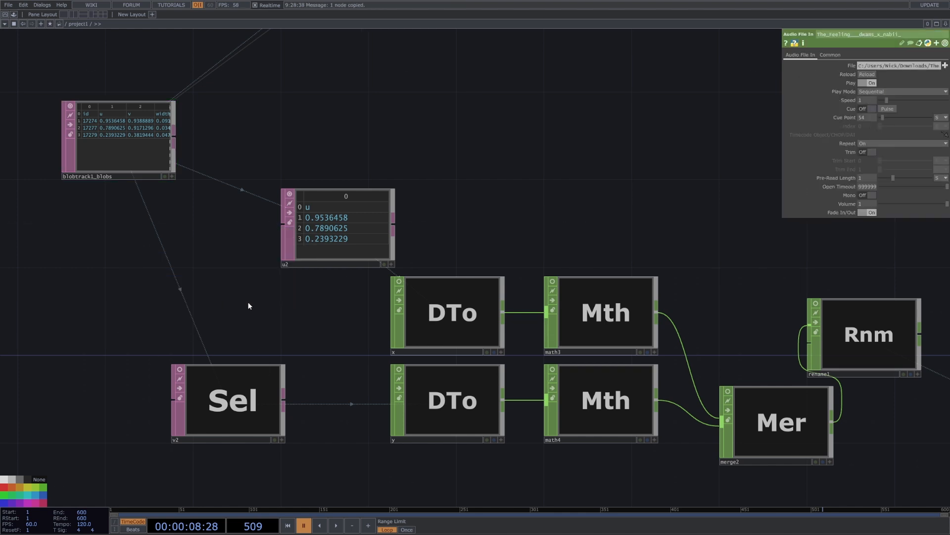
key("ctrl+v")
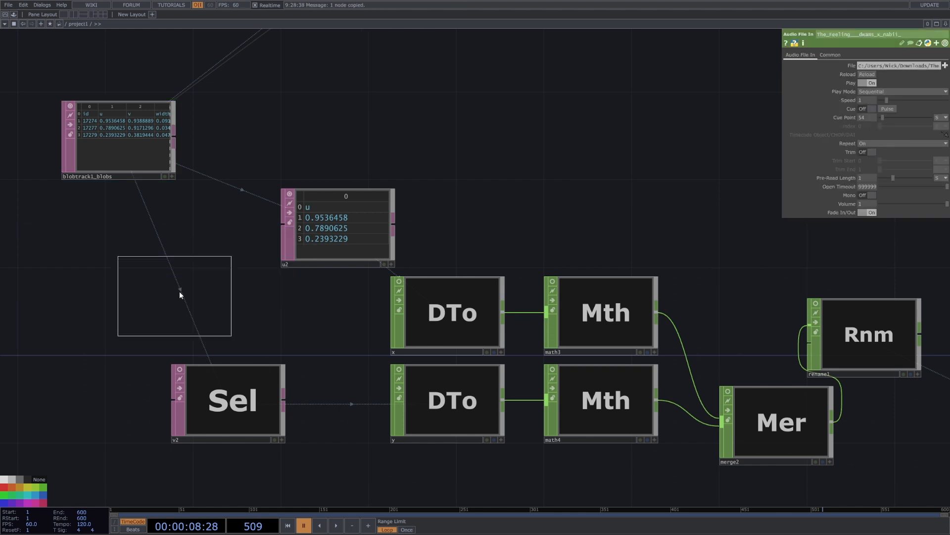
left_click(196, 270)
key("ctrl+v")
left_click(202, 353)
key("ctrl+z")
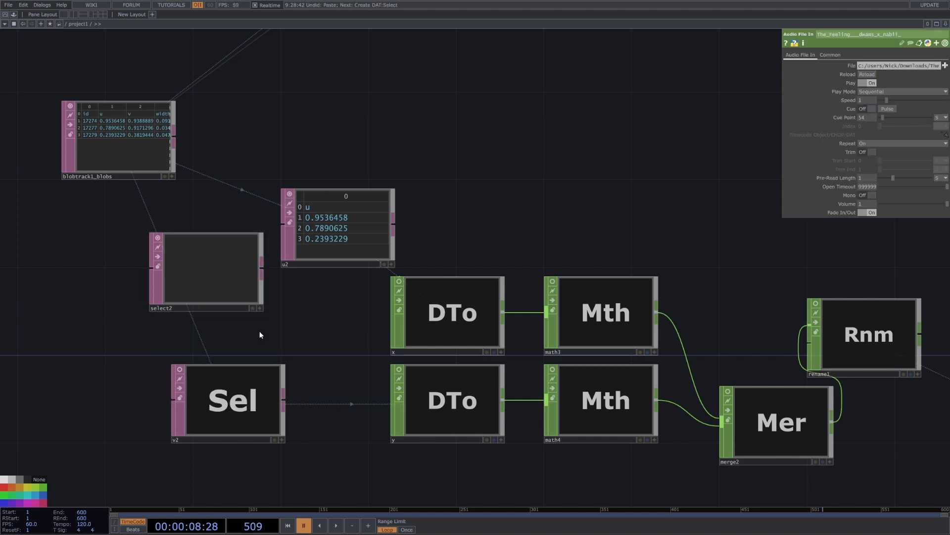
Step: Set blobtrack1_blobs as the source DAT of select2 and move select2 above u2
left_click(253, 278)
left_click(332, 199)
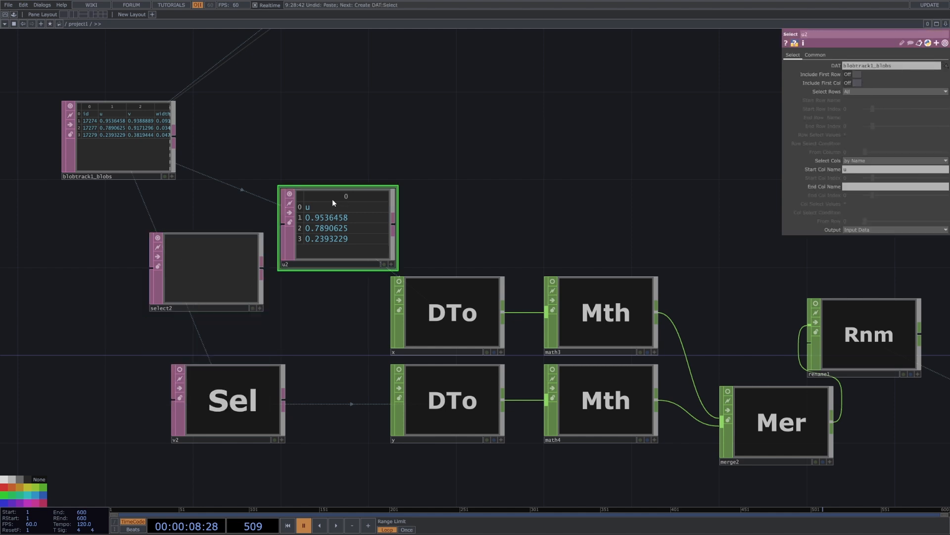
left_click(179, 240)
left_click_drag(94, 112, 861, 68)
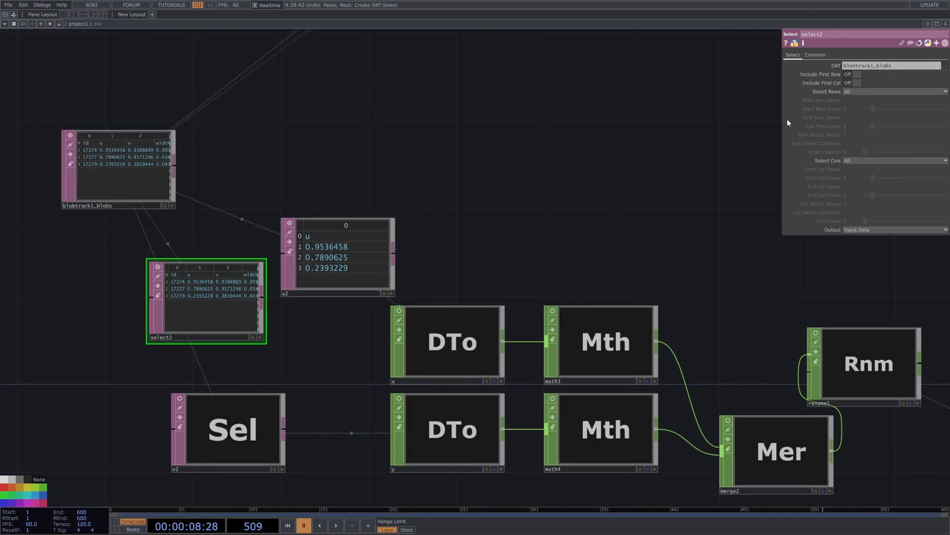
scroll(167, 303, "up", 3)
scroll(195, 317, "down", 2)
left_click_drag(185, 343, 426, 123)
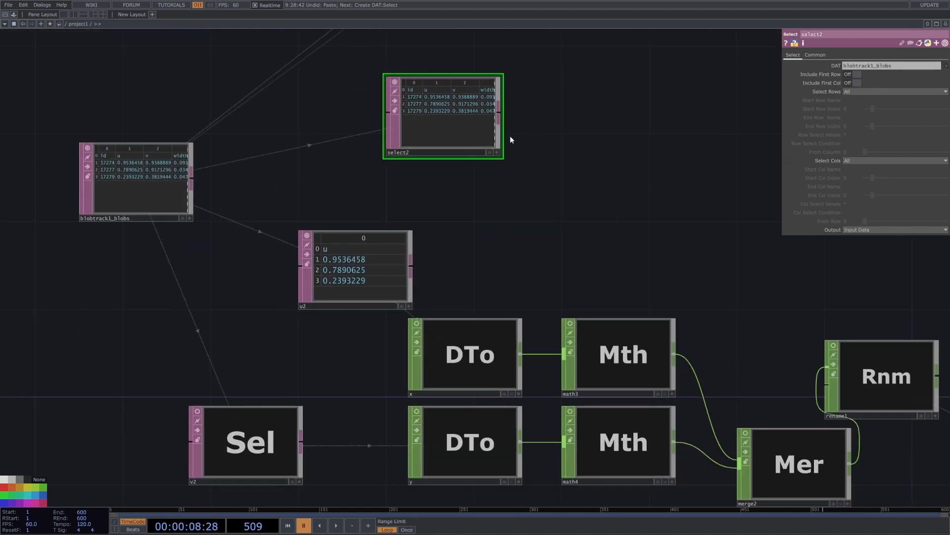
Step: Make select2 select its columns by Name with u as the Start Col Name
left_click(853, 162)
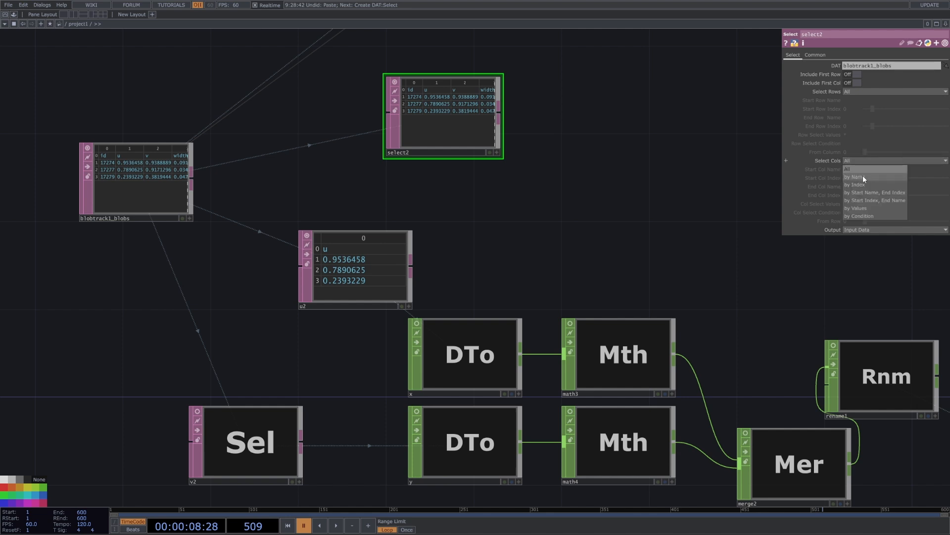
left_click(863, 175)
scroll(108, 158, "up", 4)
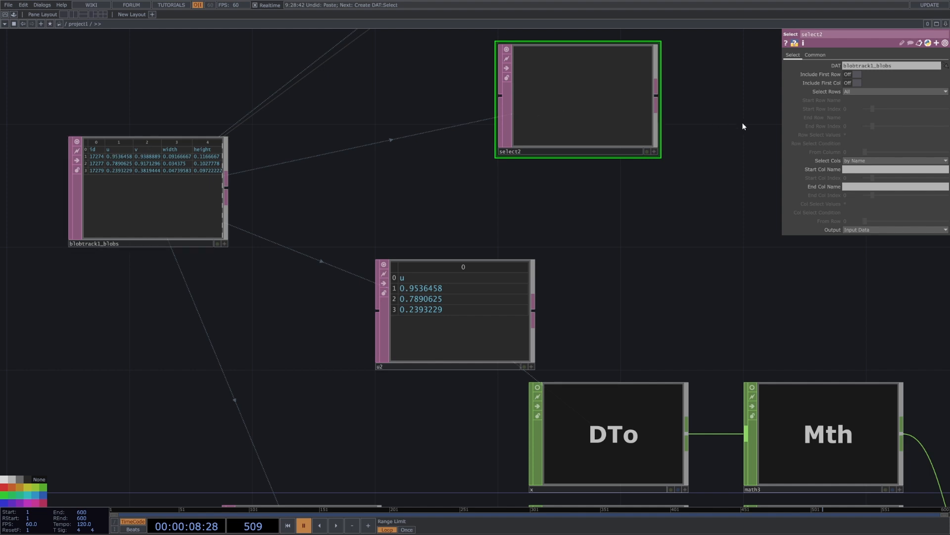
left_click(853, 171)
type("u")
key("Return")
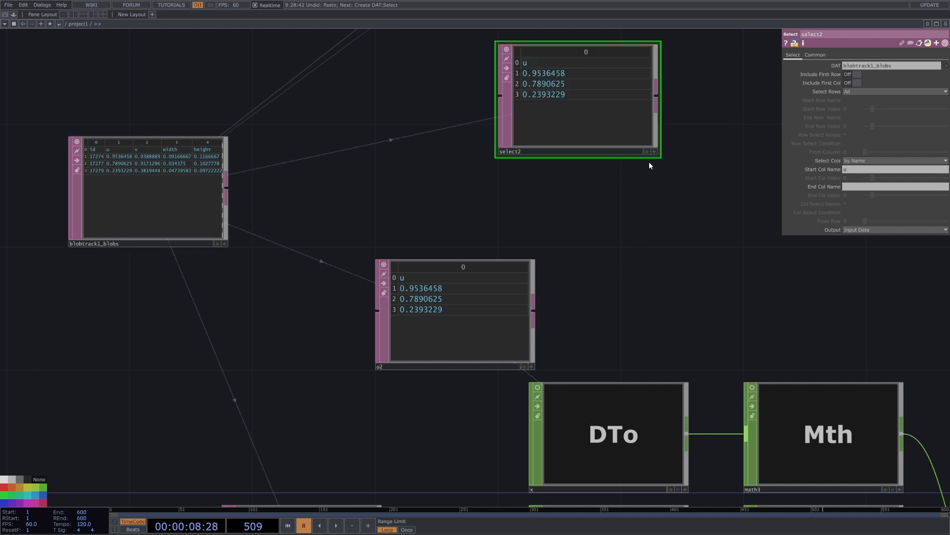
Step: Turn on the viewer of the v2 Select DAT so its v column data shows
scroll(549, 270, "down", 4)
left_click(435, 403)
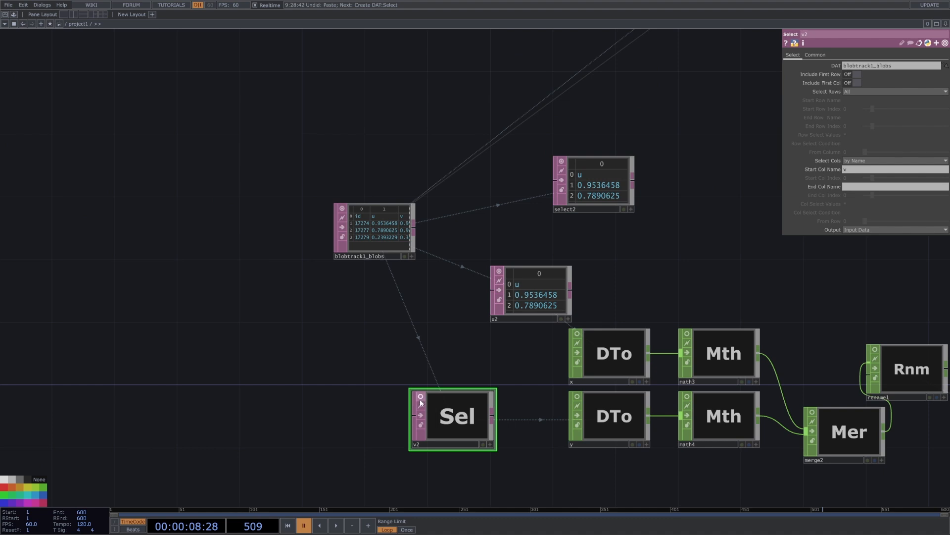
left_click(420, 402)
Step: Delete select2 and move u2 back directly above v2
left_click(608, 160)
key("Delete")
left_click_drag(538, 320, 460, 351)
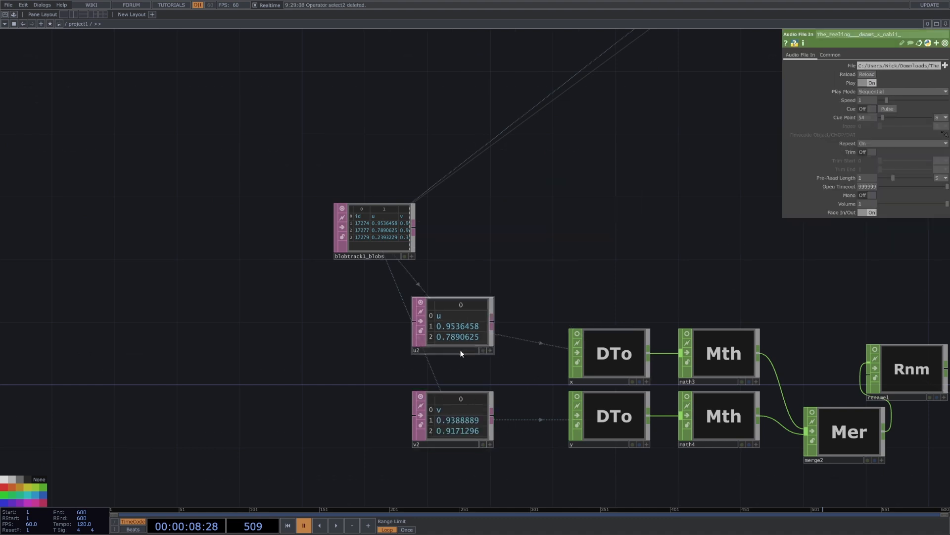
Step: Examine u2's column values and check the x DAT to CHOP's source and graph, leaving its viewer off
scroll(461, 333, "up", 5)
left_click(441, 325)
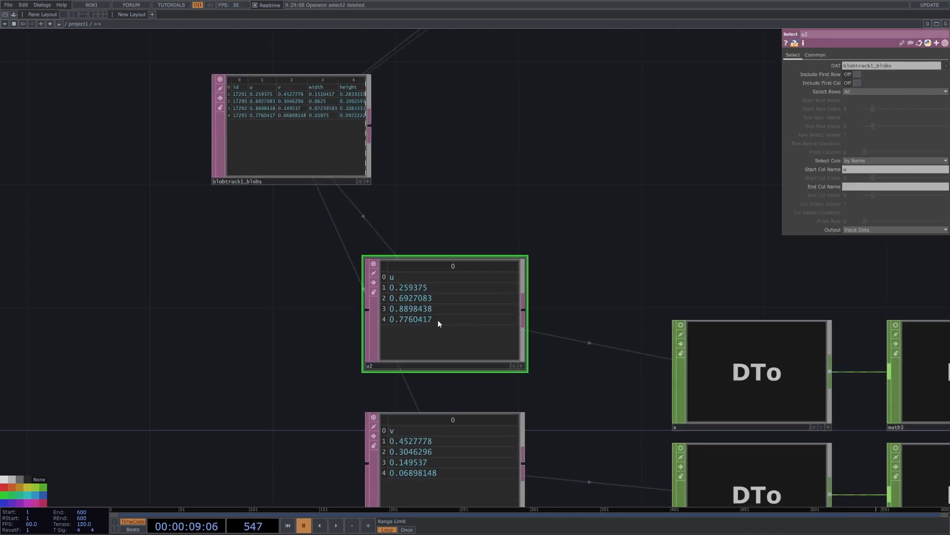
left_click_drag(644, 355, 593, 331)
left_click(649, 342)
left_click(629, 300)
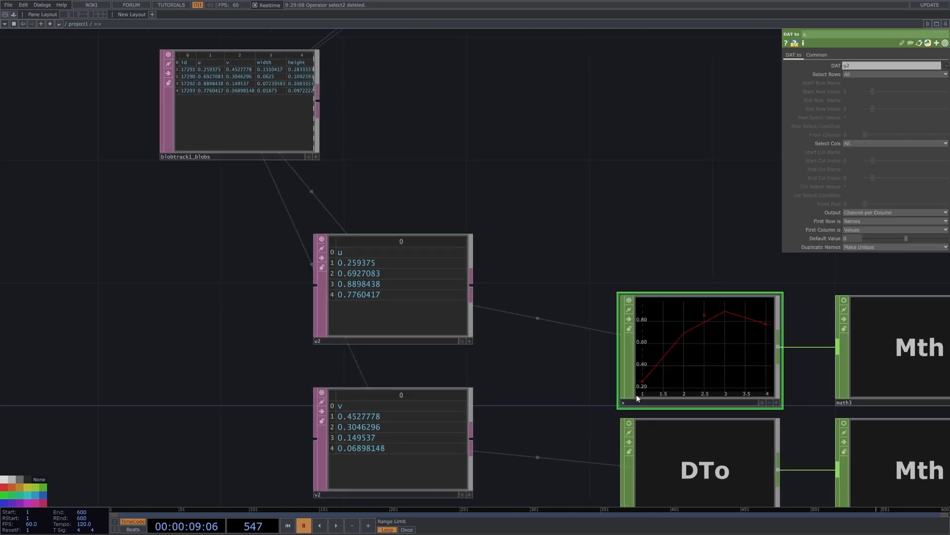
left_click(629, 300)
scroll(570, 373, "down", 2)
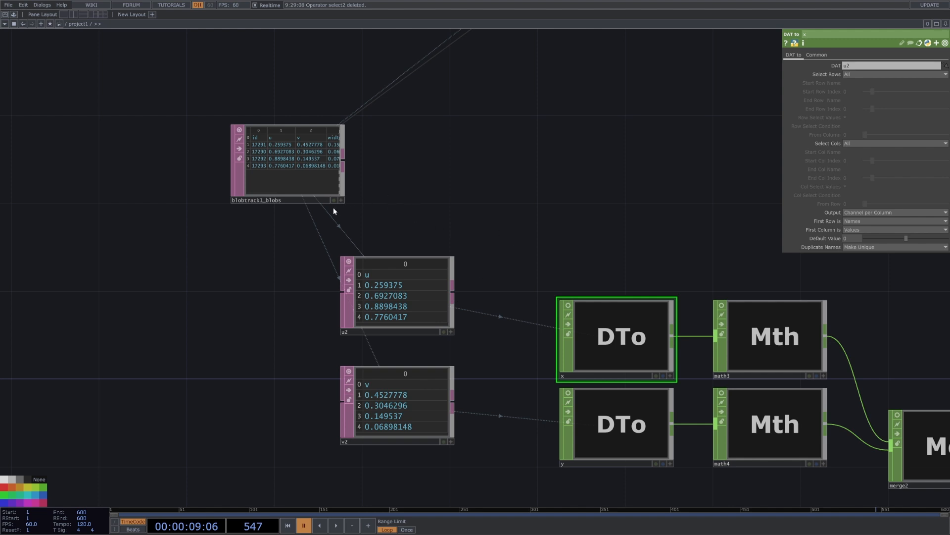
Step: Check the source DAT and column settings of the y DAT to CHOP
left_click(573, 207)
left_click_drag(629, 292, 505, 242)
left_click(499, 364)
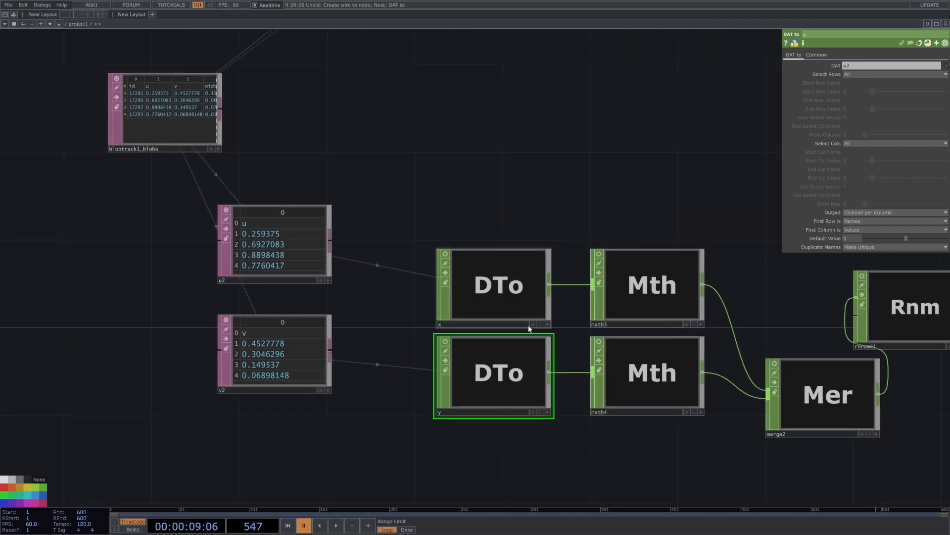
Step: Turn on the viewers of math3 and math4 and check the Multiply setting of each
left_click(598, 255)
left_click(599, 341)
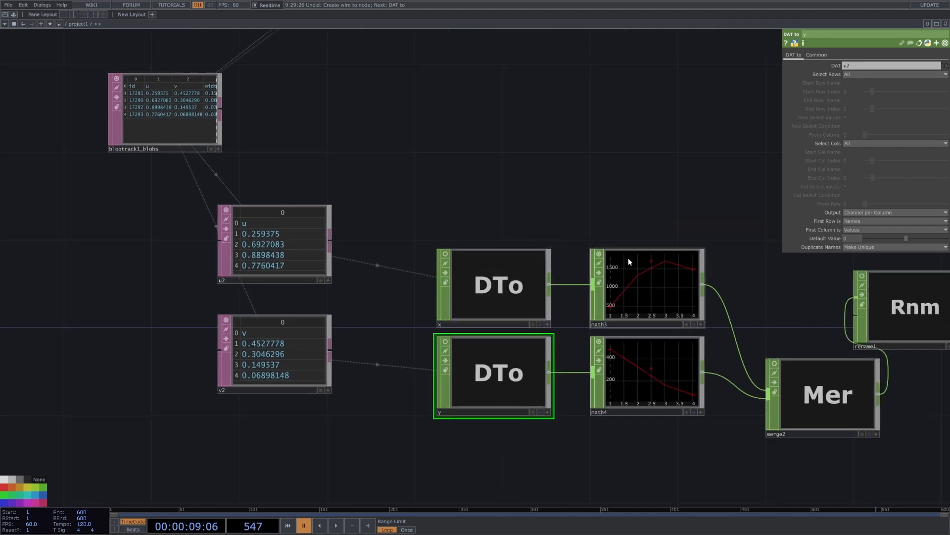
left_click(629, 259)
left_click(637, 379)
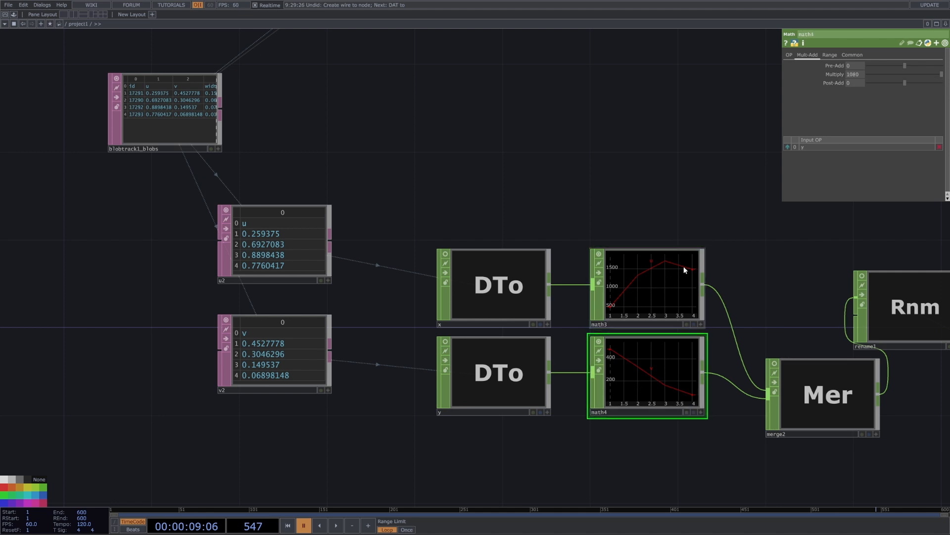
left_click(655, 280)
left_click(838, 74)
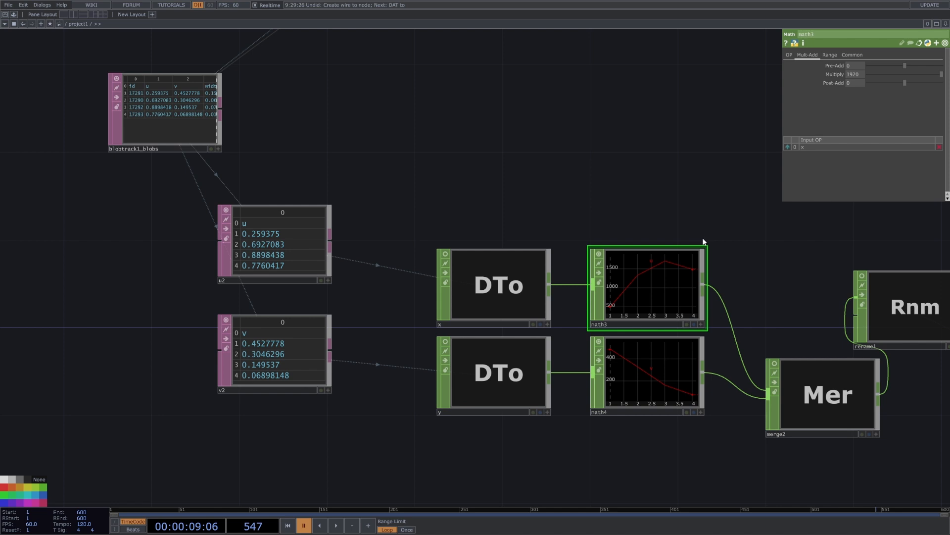
Step: Turn on the viewer of the x DAT to CHOP so its graph shows beside math3
left_click(461, 321)
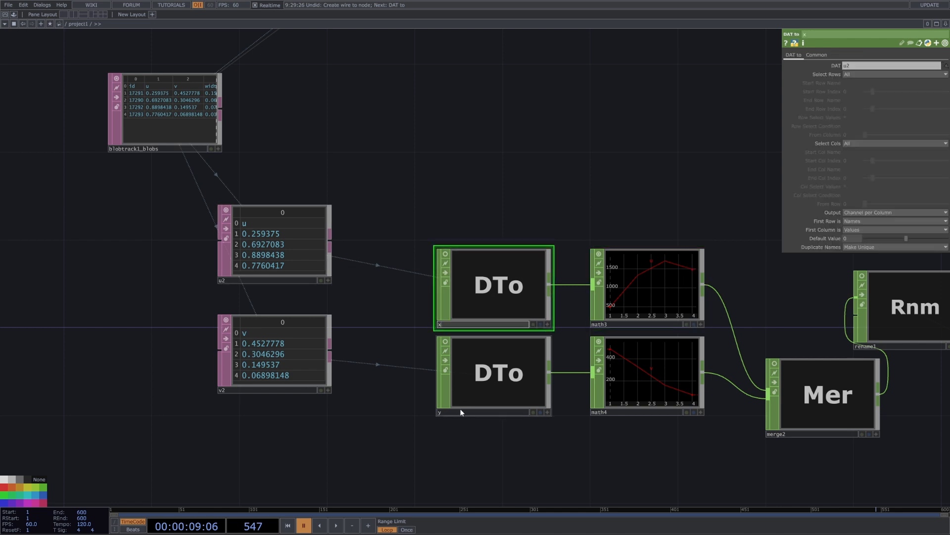
mouse_move(461, 412)
left_mouse_down()
mouse_move(378, 414)
mouse_move(483, 412)
mouse_move(460, 409)
left_mouse_up()
scroll(496, 293, "up", 2)
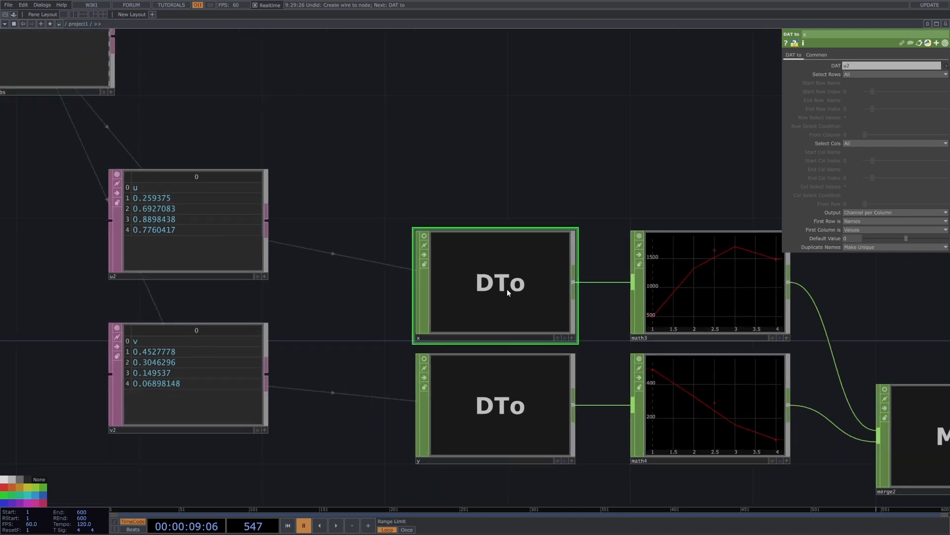
left_click(425, 237)
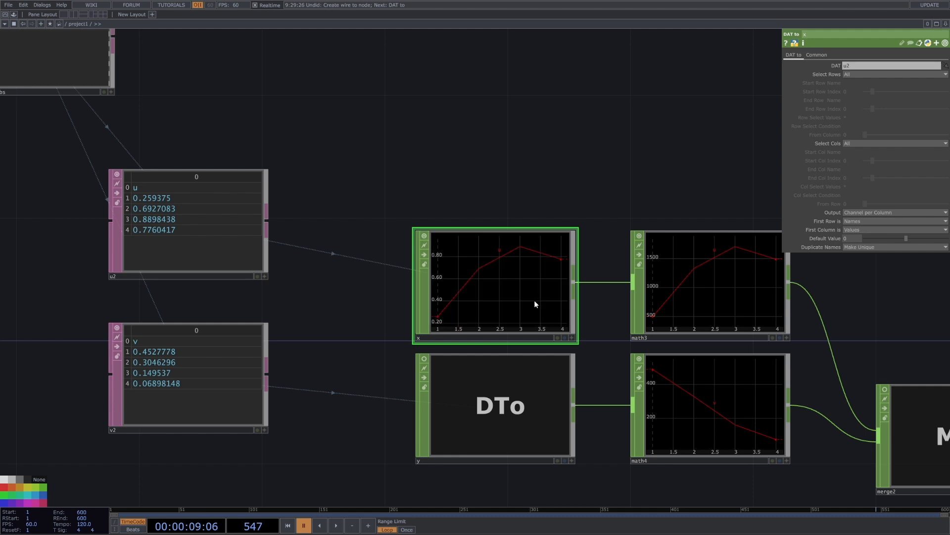
Step: Compare x's graph with math3's output and check how math3 and math4 scale to the video's resolution
left_click_drag(646, 226, 497, 218)
right_click_drag(243, 149, 428, 293)
left_click(547, 276)
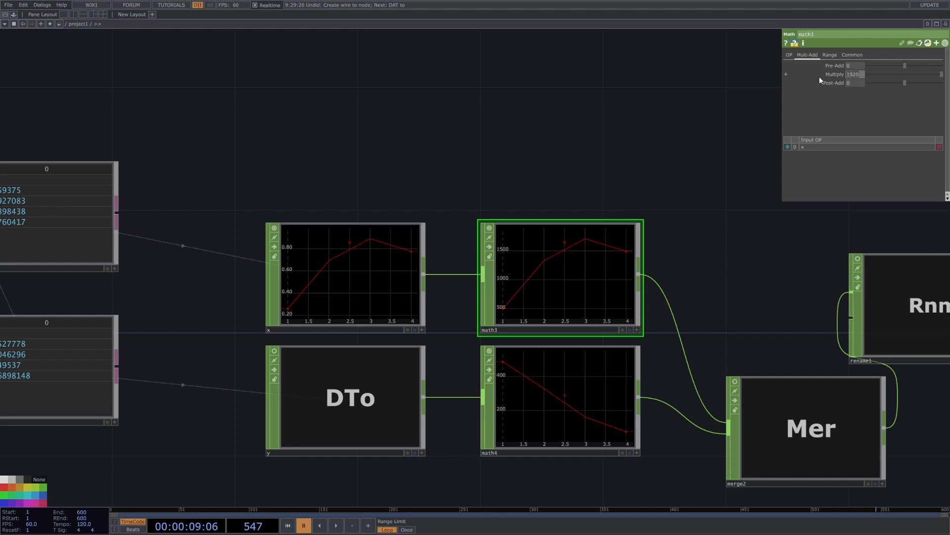
left_click(608, 399)
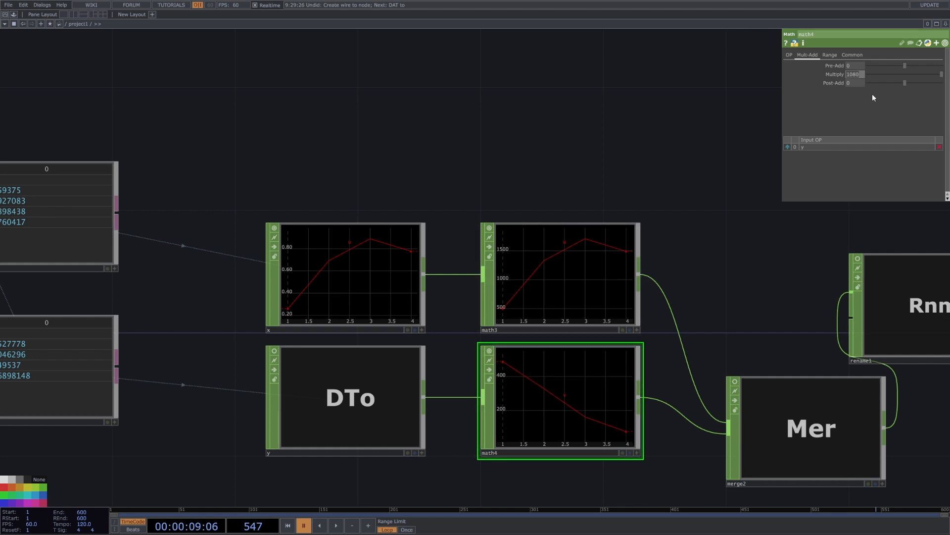
left_click(569, 279)
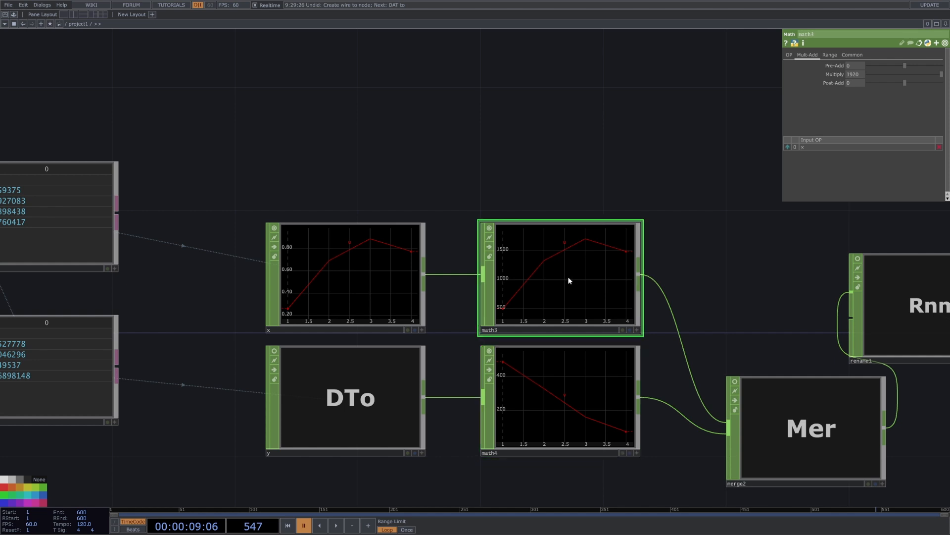
Step: Turn on merge2's viewer and check how it combines math3 and math4
left_click_drag(664, 299, 492, 281)
left_click_drag(604, 388, 574, 387)
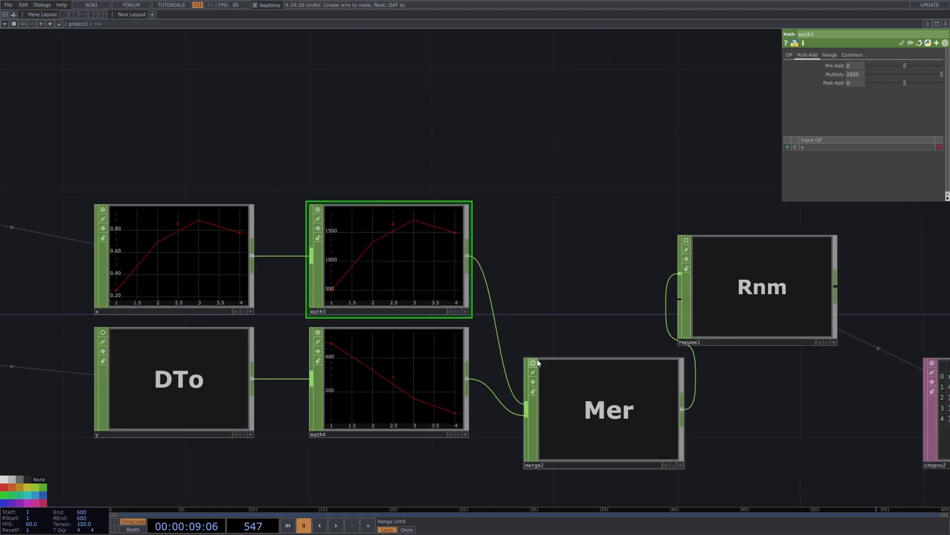
left_click(610, 412)
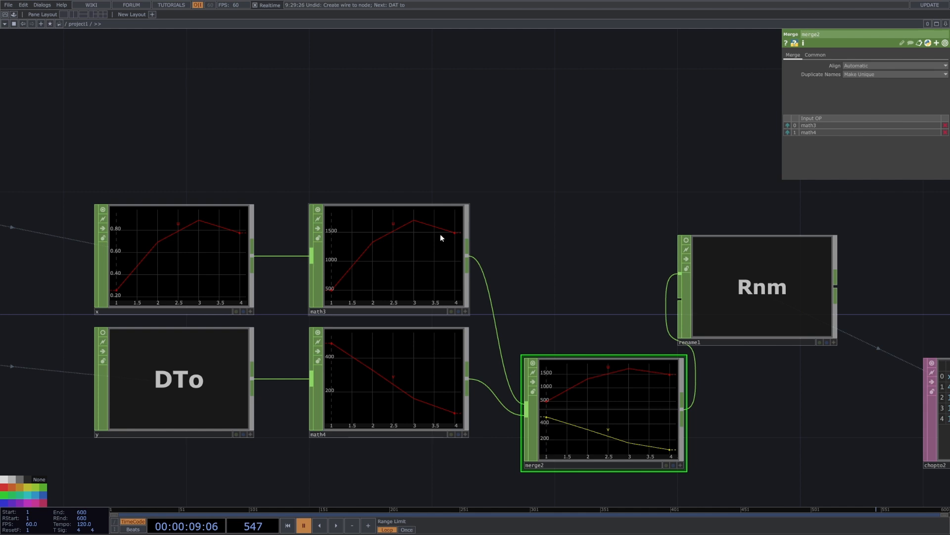
scroll(178, 277, "down", 3)
left_click_drag(180, 227, 309, 223)
scroll(146, 241, "up", 3)
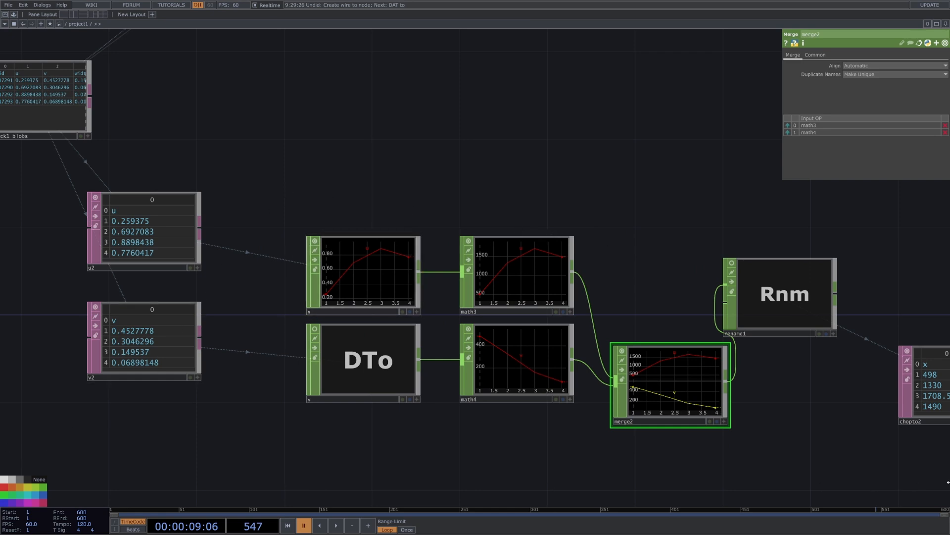
Step: Move rename1 slightly farther away from merge2
left_click_drag(775, 329, 797, 327)
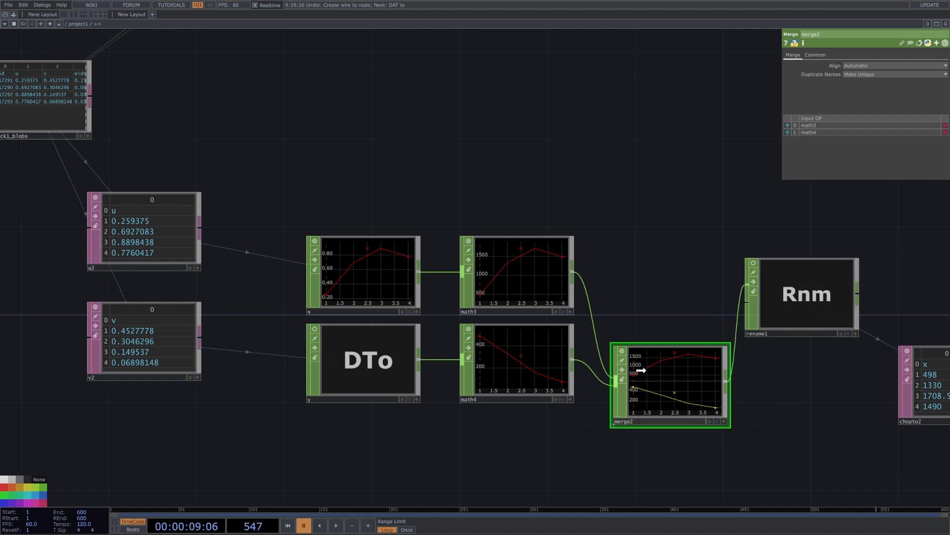
left_click(544, 328)
left_click(649, 357)
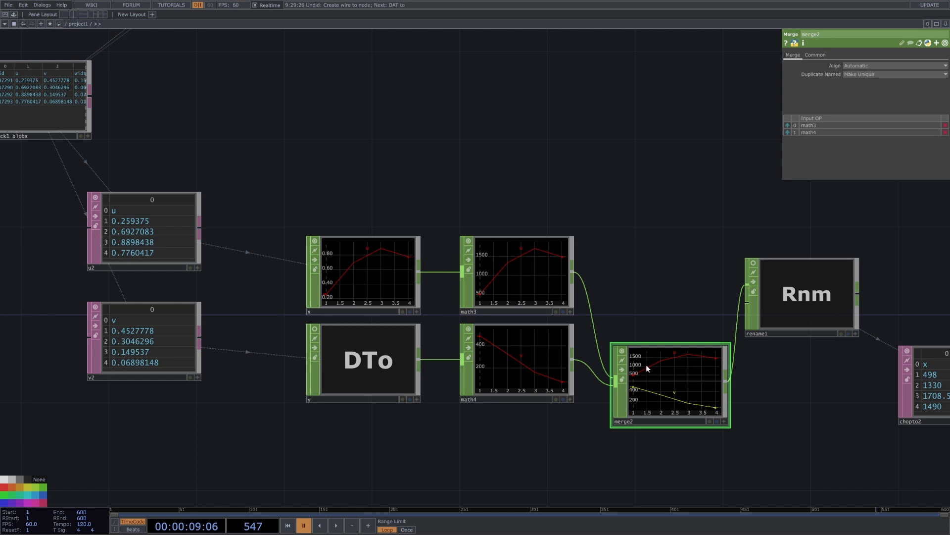
left_click_drag(694, 290, 693, 275)
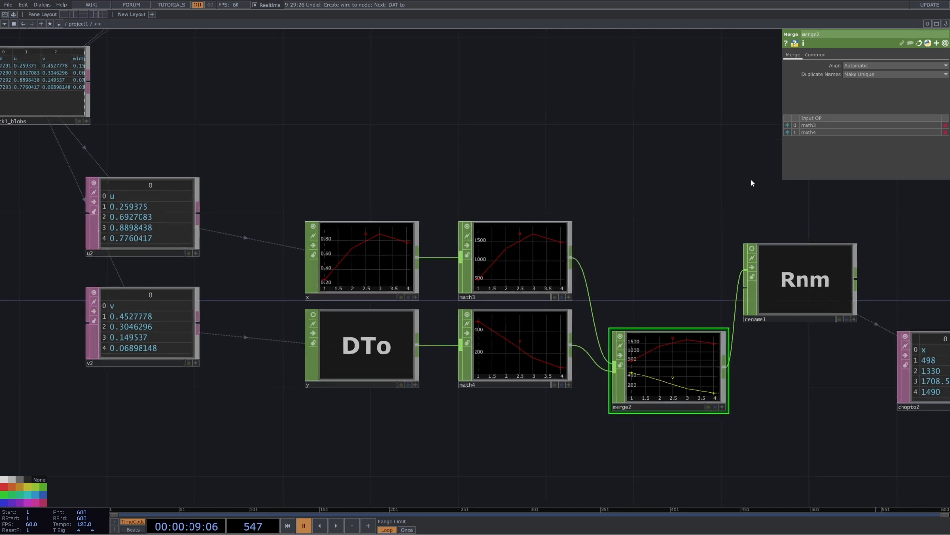
Step: Turn on rename1's viewer and check its From and To channel names
left_click_drag(764, 373, 728, 364)
middle_click_drag(728, 364, 642, 364)
left_click(717, 185)
left_click_drag(742, 356, 615, 385)
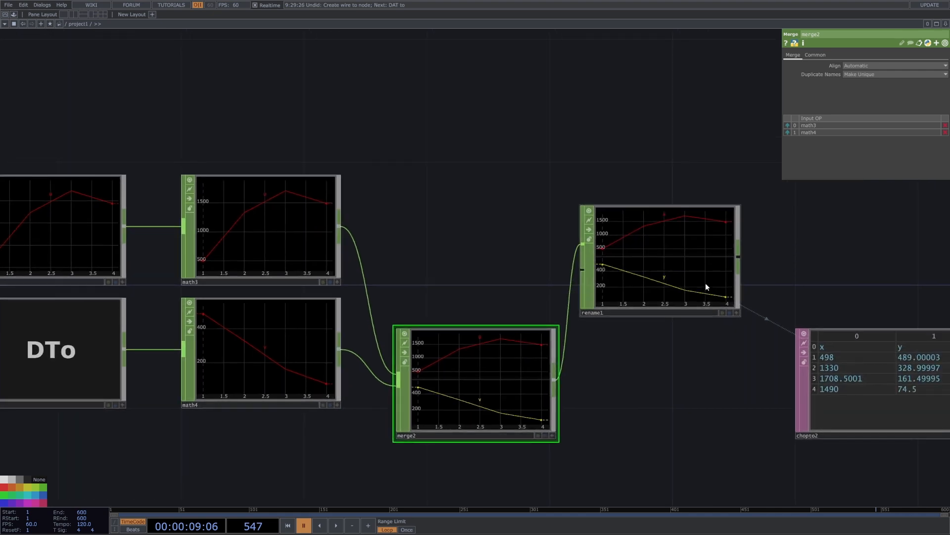
left_click(685, 258)
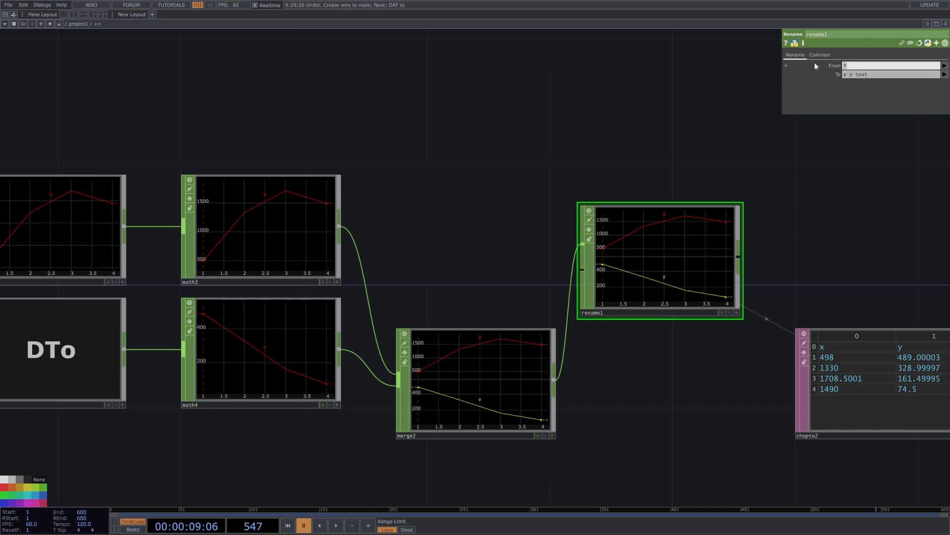
Step: Remove text from rename1's To names, leaving x y, and undo the accidental node deletion
left_click_drag(856, 268, 713, 262)
scroll(786, 365, "up", 2)
left_click_drag(883, 75, 854, 74)
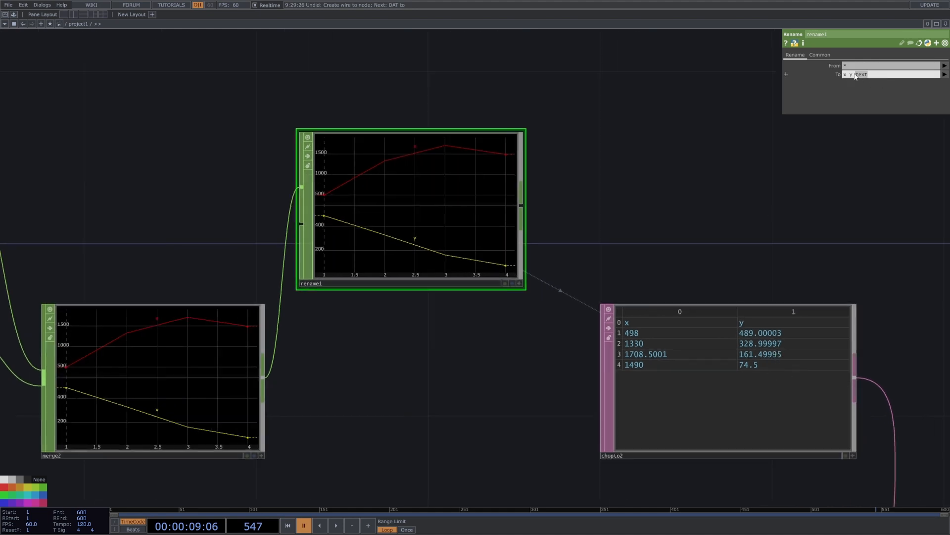
scroll(679, 179, "down", 2)
left_click_drag(757, 198, 680, 179)
scroll(678, 179, "down", 2)
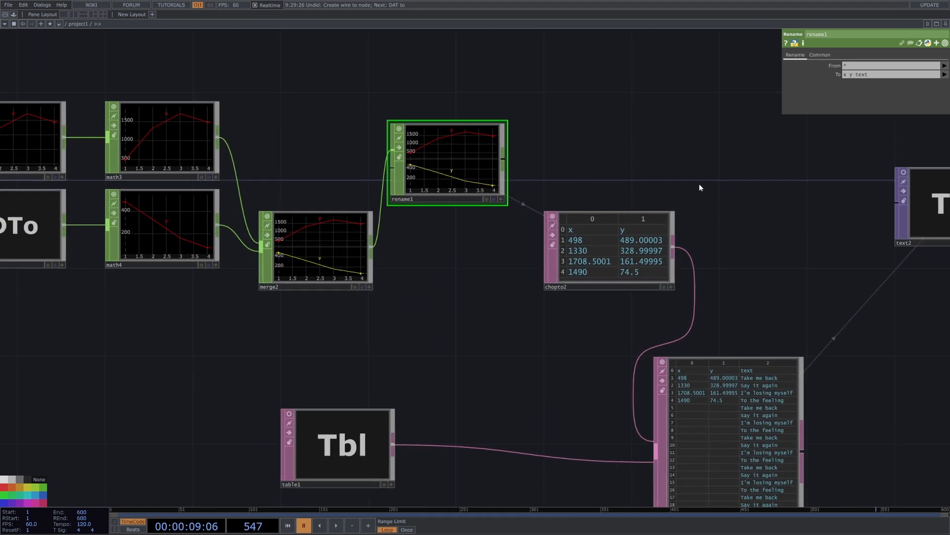
key("Delete")
key("ctrl+z")
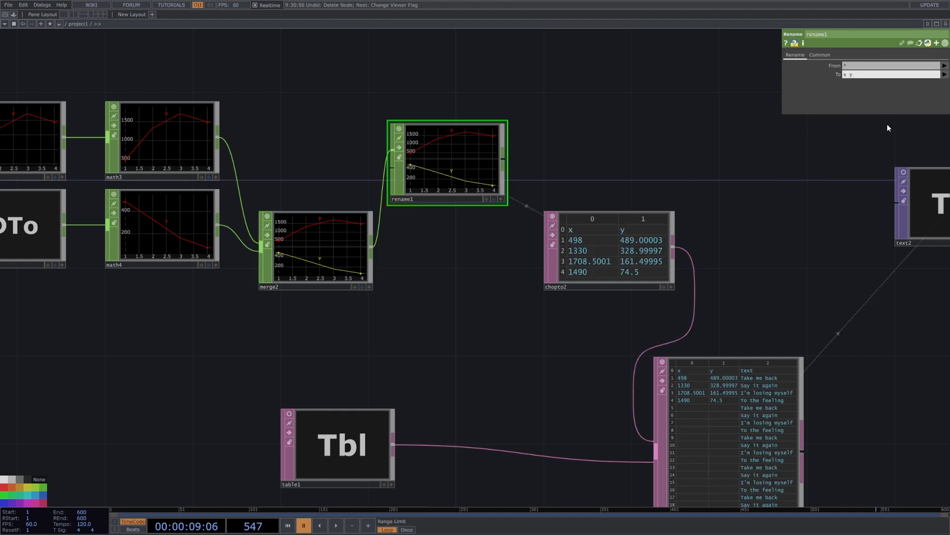
Step: Place a CHOP to DAT sourced from rename1 above chopto2, and delete it again
scroll(734, 146, "up", 3)
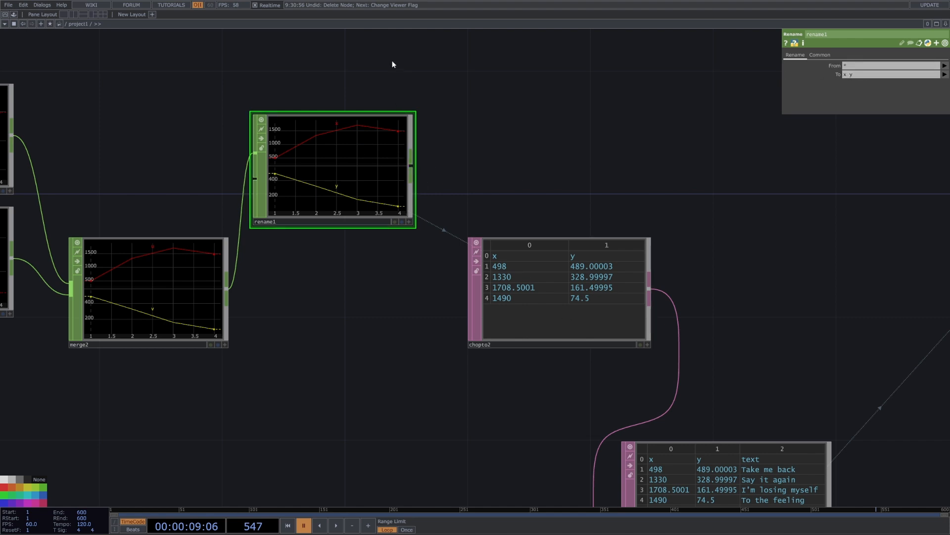
left_click(304, 89)
left_click(579, 109)
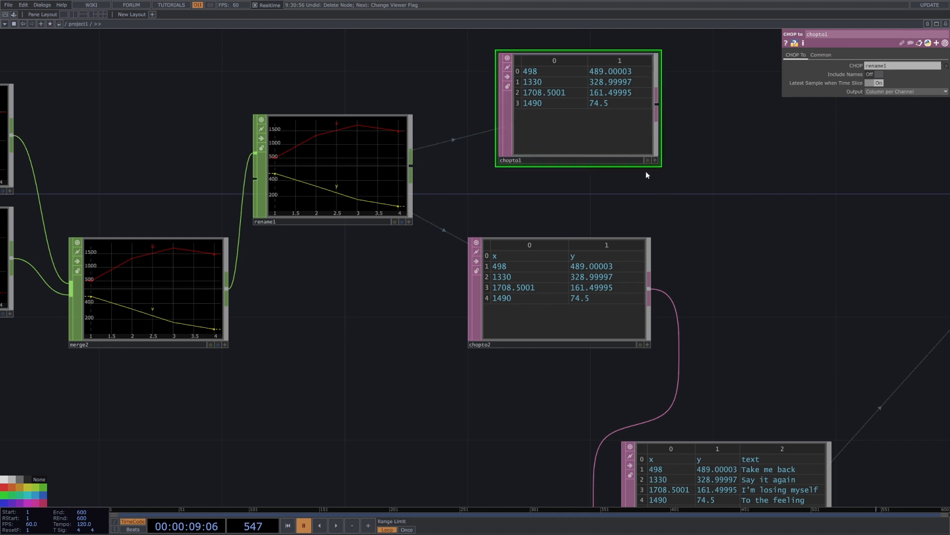
key("Delete")
Step: Switch chopto2's Include Names option off and back on to compare the table header
left_click(580, 326)
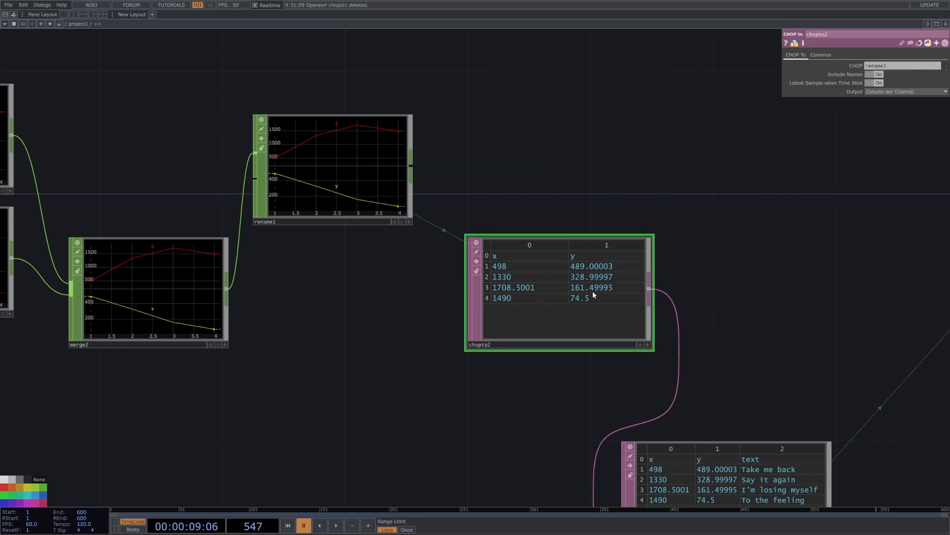
left_click(876, 75)
left_click(877, 74)
Step: Play the timeline, watch the x and y values update in chopto2, and pause it again
scroll(625, 268, "down", 5)
scroll(713, 290, "up", 3)
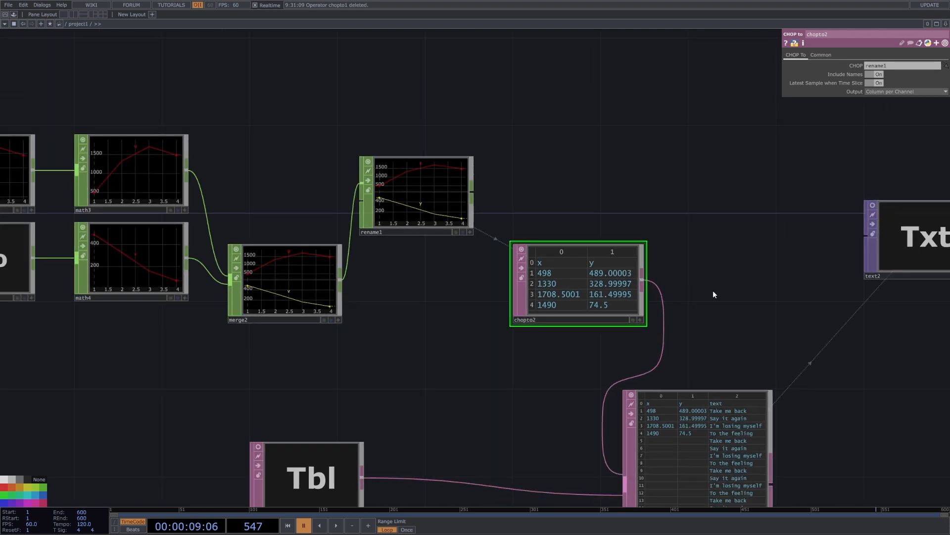
scroll(753, 269, "down", 5)
scroll(714, 351, "up", 3)
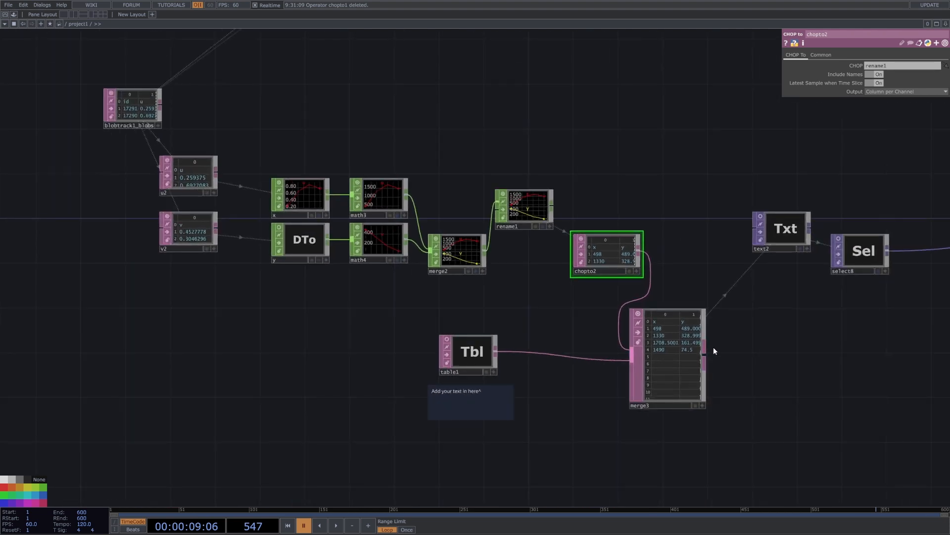
scroll(628, 342, "up", 2)
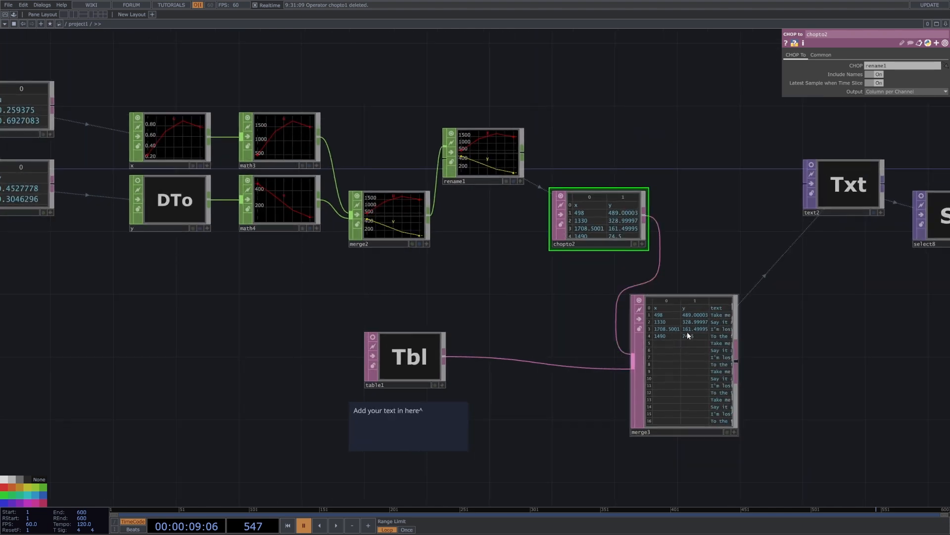
key("space")
scroll(625, 185, "up", 3)
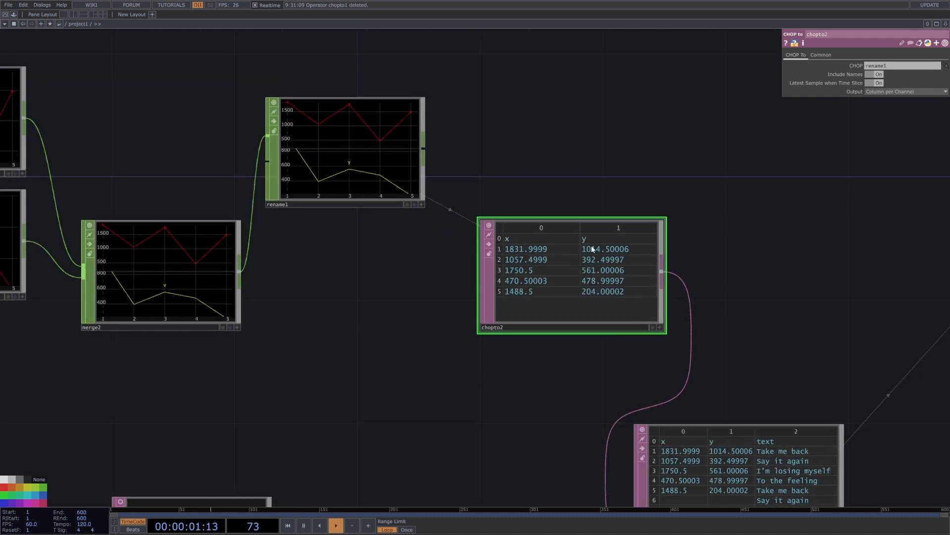
key("space")
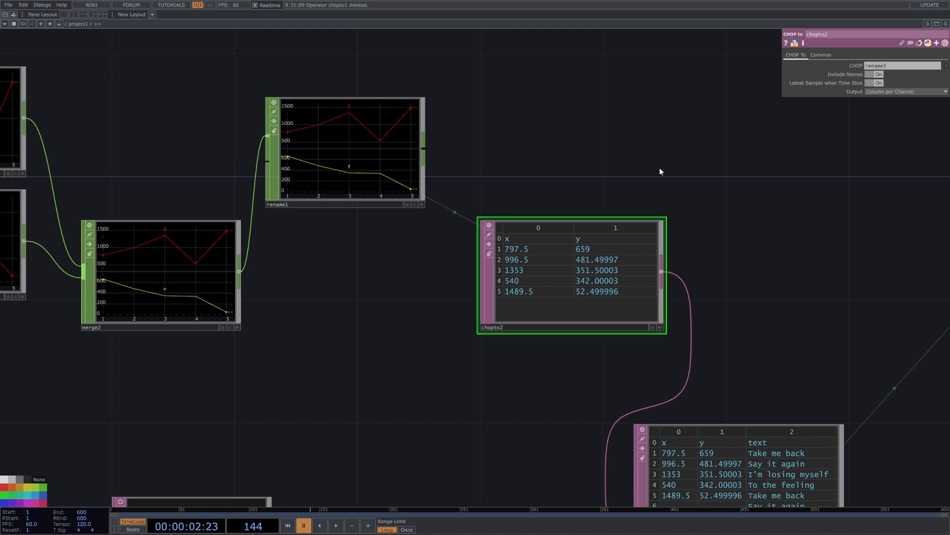
Step: Examine how merge3 pairs chopto2's x and y columns with the text column from table1
scroll(634, 257, "down", 3)
left_click_drag(559, 365, 541, 268)
scroll(628, 133, "up", 2)
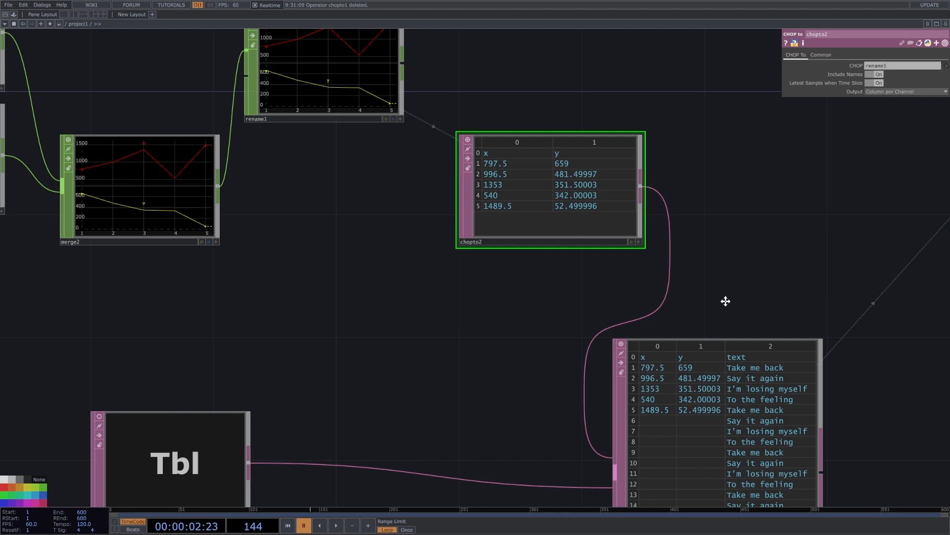
Step: Move merge3 farther away from chopto2 and table1, and select it to show its parameters
scroll(722, 303, "down", 3)
left_click_drag(718, 308, 550, 213)
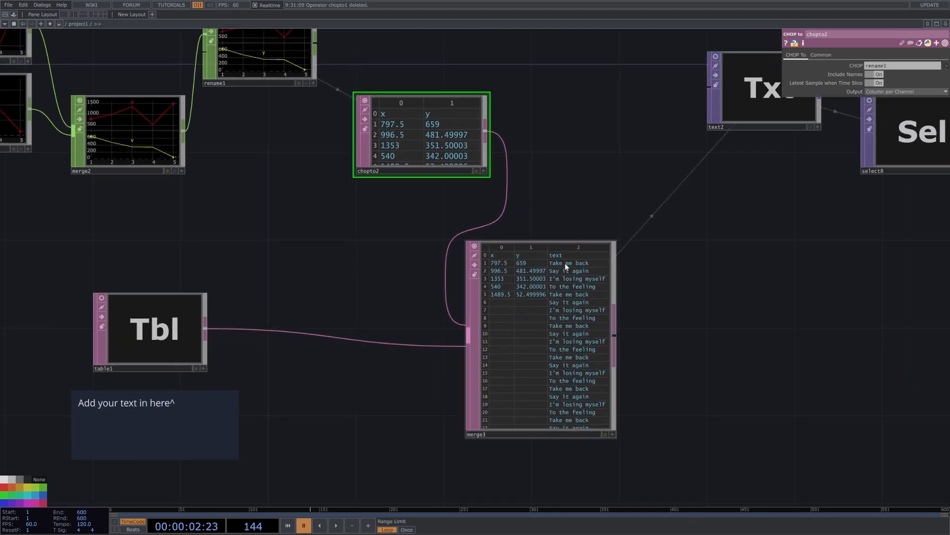
left_click_drag(565, 266, 676, 268)
left_click(643, 287)
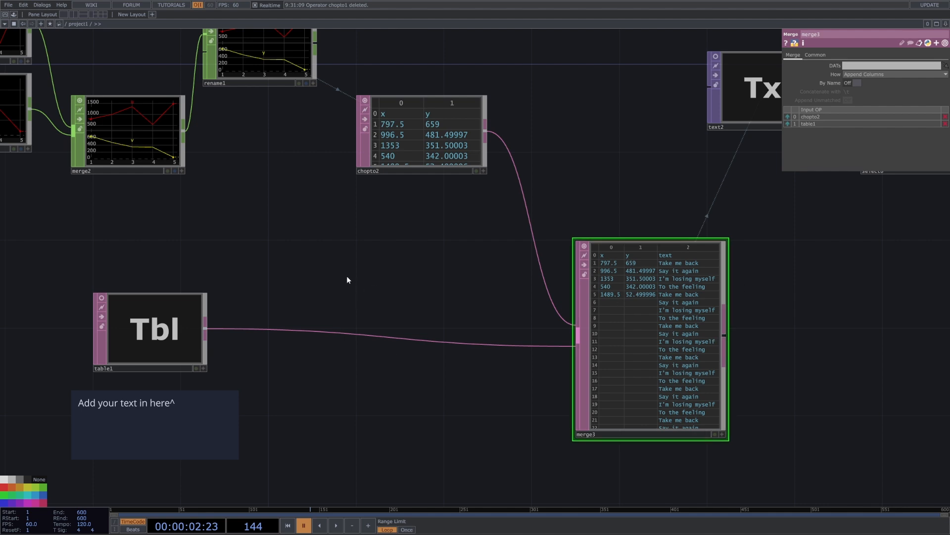
Step: Place a new Table DAT beside the text note below table1, and bring up table1's contents in its viewer
left_click_drag(238, 297, 330, 235)
left_click(277, 270)
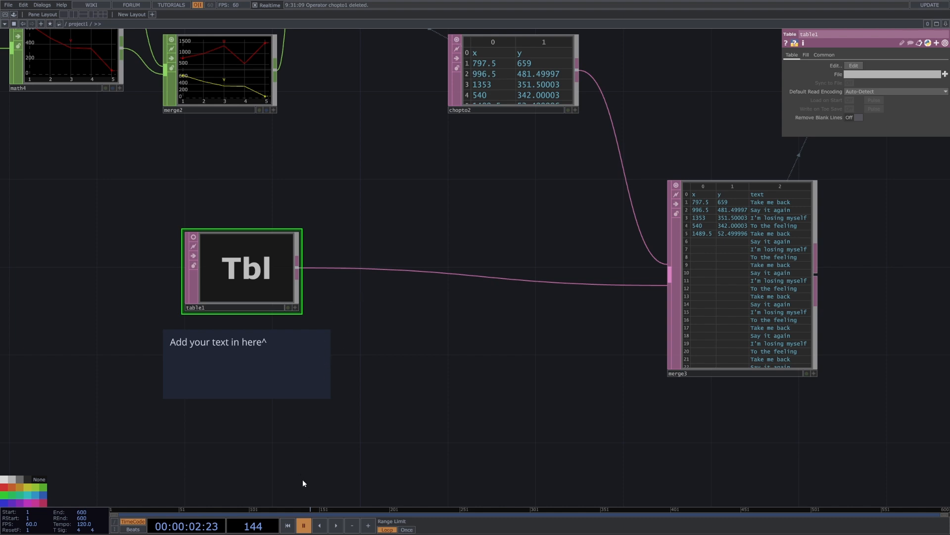
left_click(501, 385)
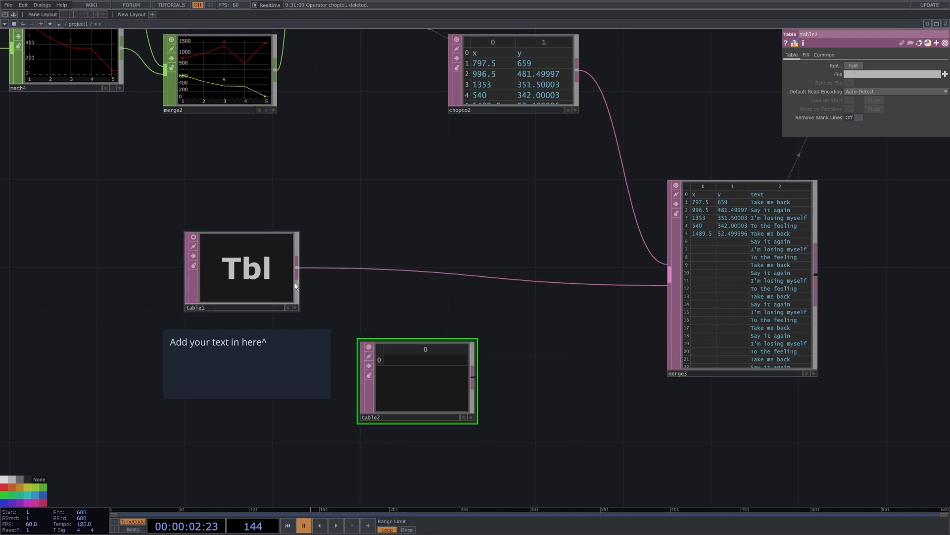
scroll(248, 286, "up", 5)
scroll(554, 388, "down", 6)
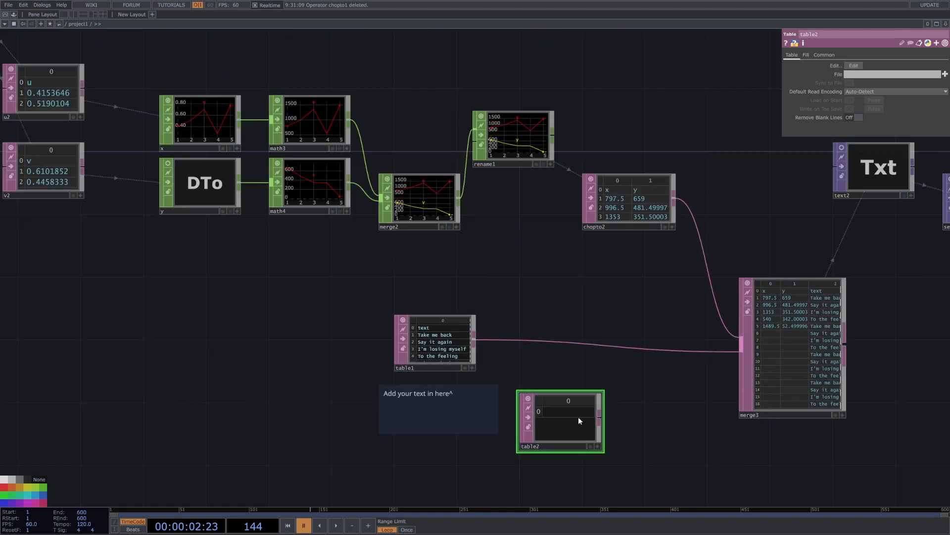
Step: Open table2 for editing, fill its rows with hello, my, name and is, and save the contents
left_click(858, 65)
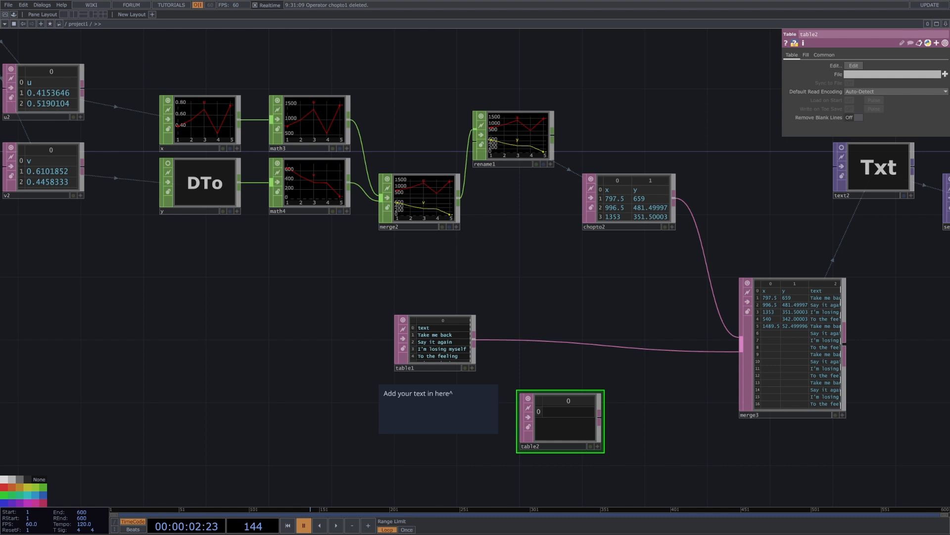
key("ctrl+s")
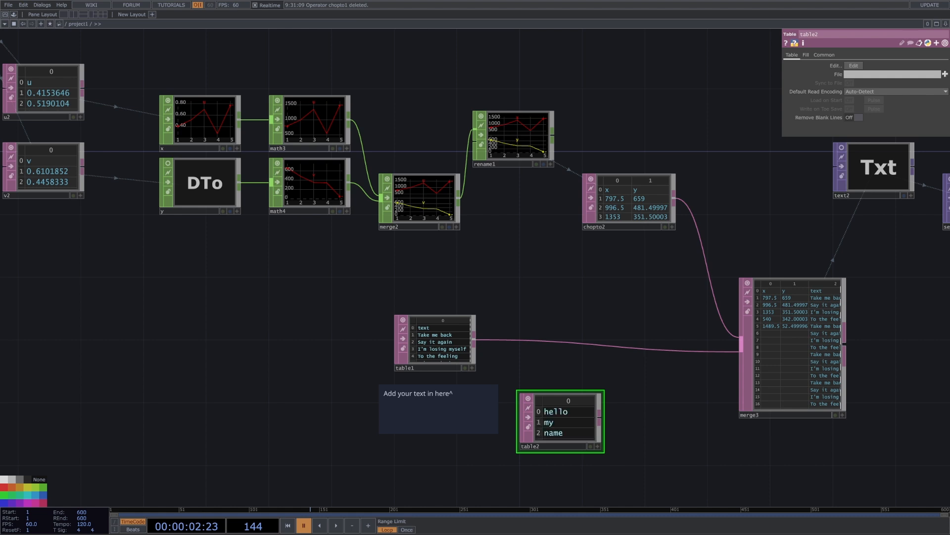
scroll(594, 460, "up", 3)
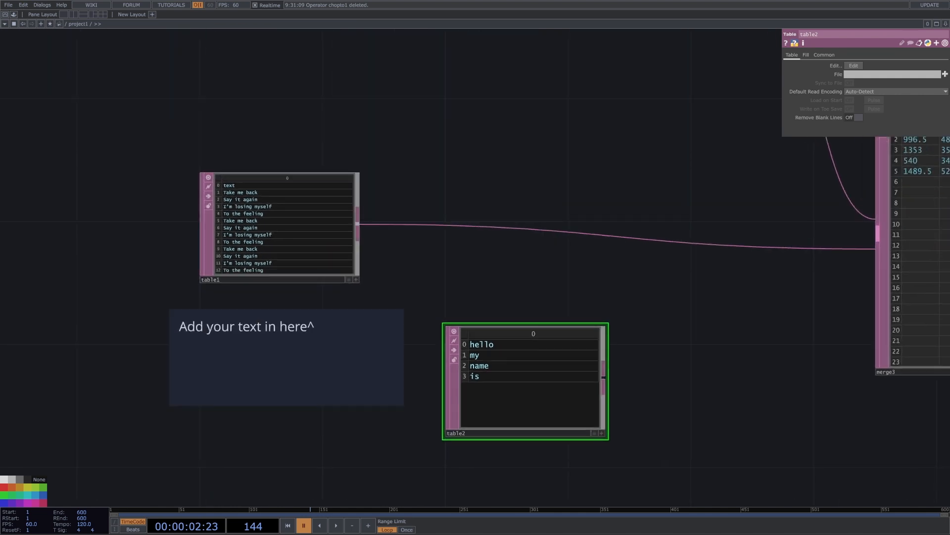
middle_click_drag(534, 365, 523, 426)
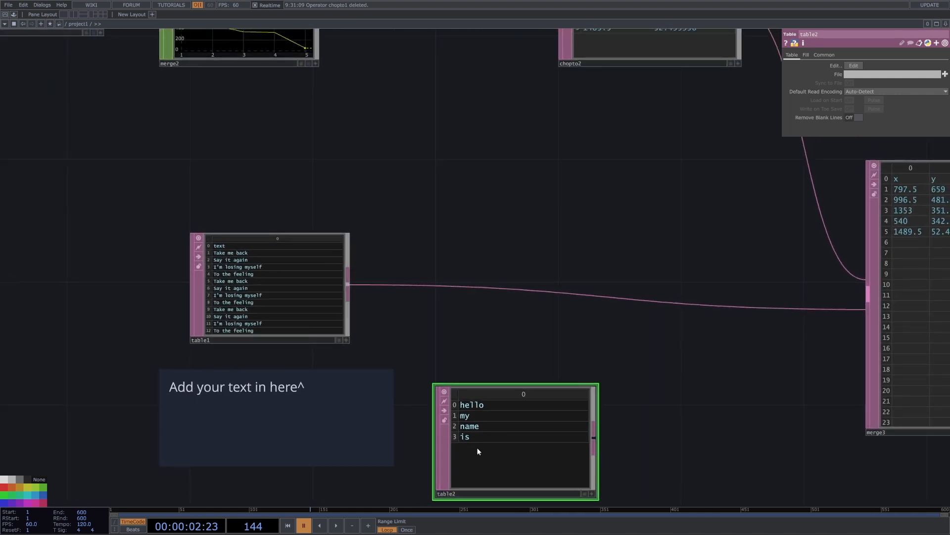
Step: Shift table1 slightly, then add a header row reading text above table2's entries and save it
scroll(222, 250, "up", 2)
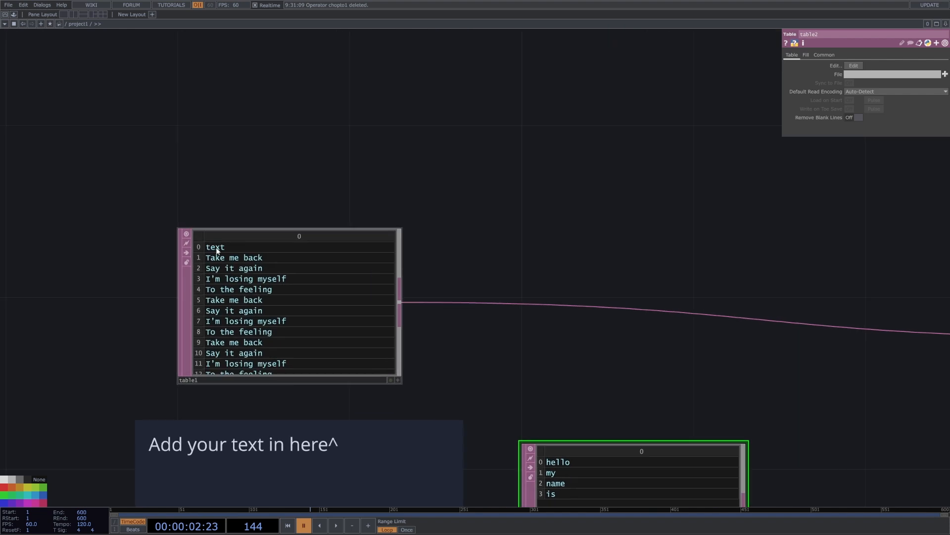
left_click_drag(217, 250, 174, 252)
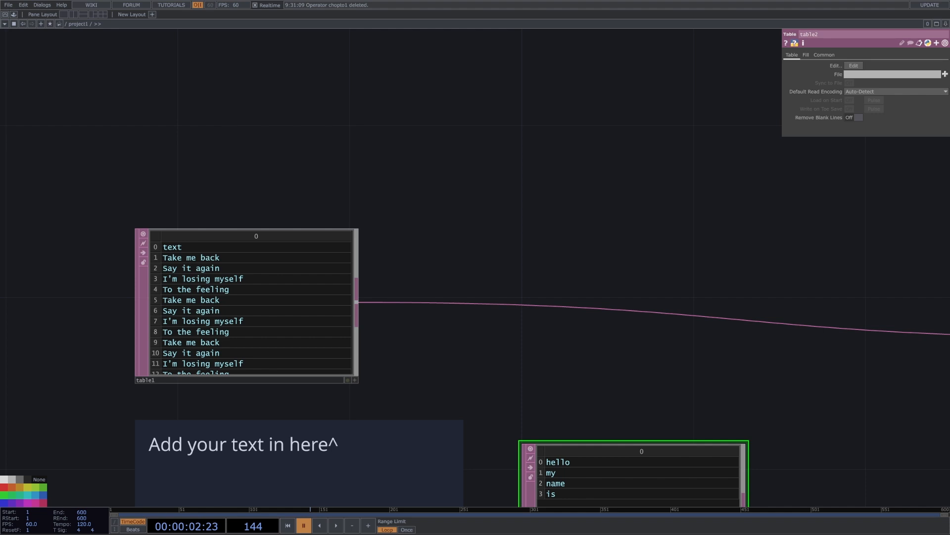
key("ctrl+s")
left_click_drag(614, 335, 519, 174)
scroll(518, 172, "down", 3)
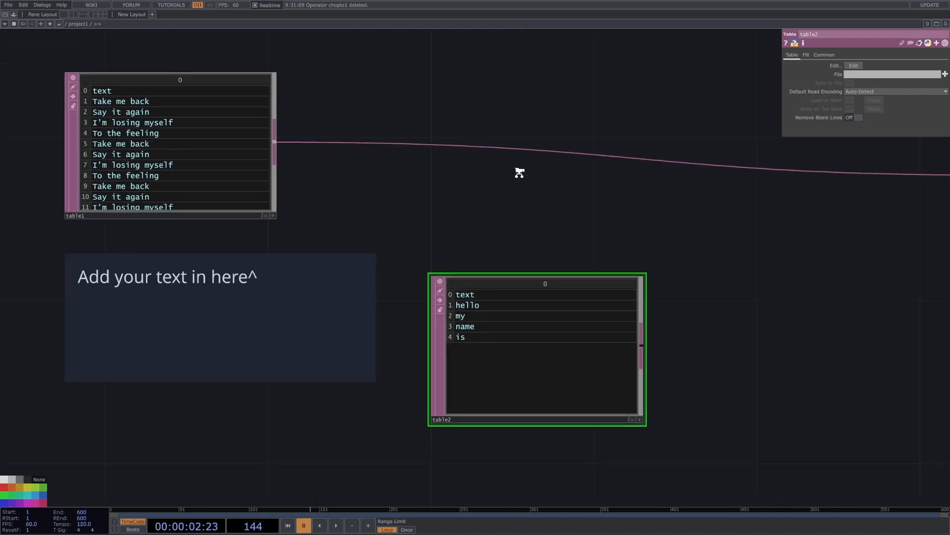
Step: Try wiring table2 into merge3, and undo the connection
left_click_drag(623, 292, 498, 299)
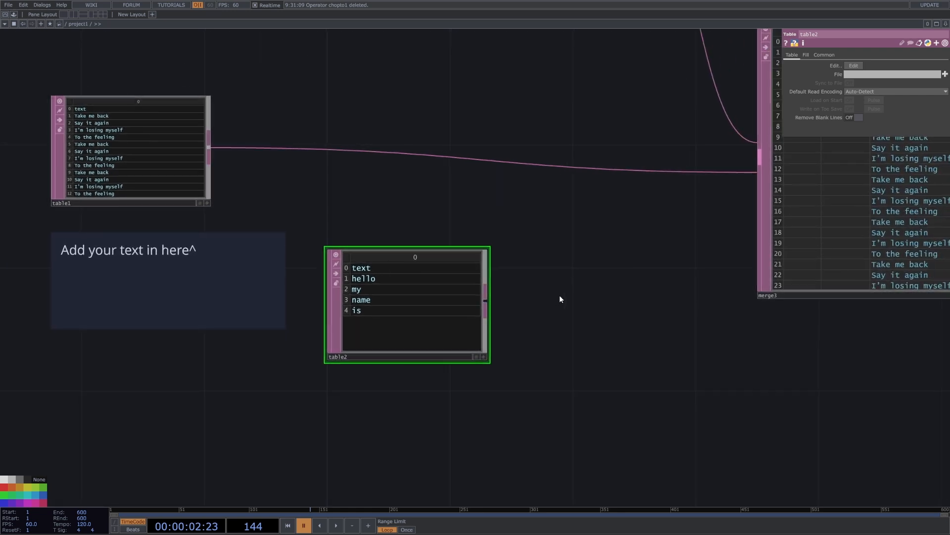
scroll(665, 244, "down", 3)
left_click_drag(664, 244, 651, 248)
left_click_drag(559, 278, 684, 224)
key("ctrl+z")
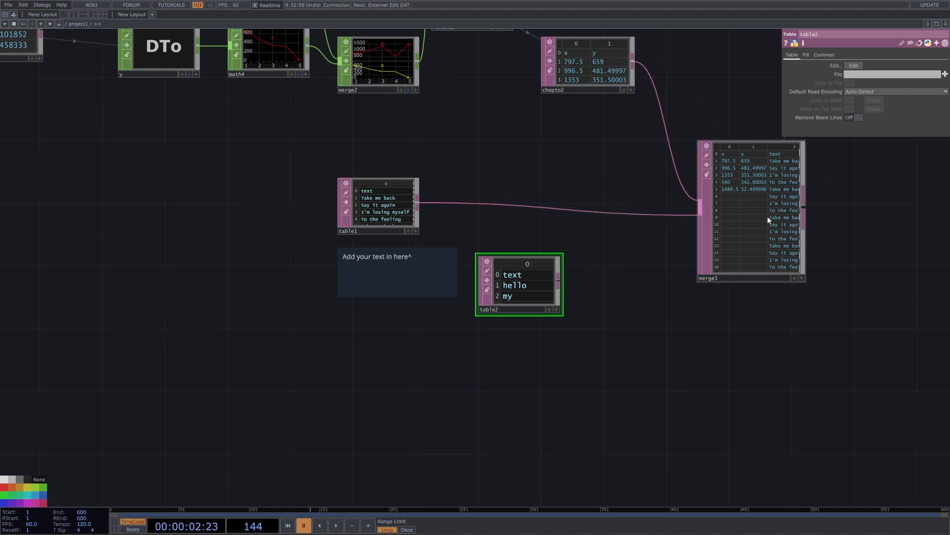
Step: Switch merge3's How option to Append Rows and back to Append Columns to compare the merged layouts
left_click(769, 209)
scroll(853, 296, "up", 5)
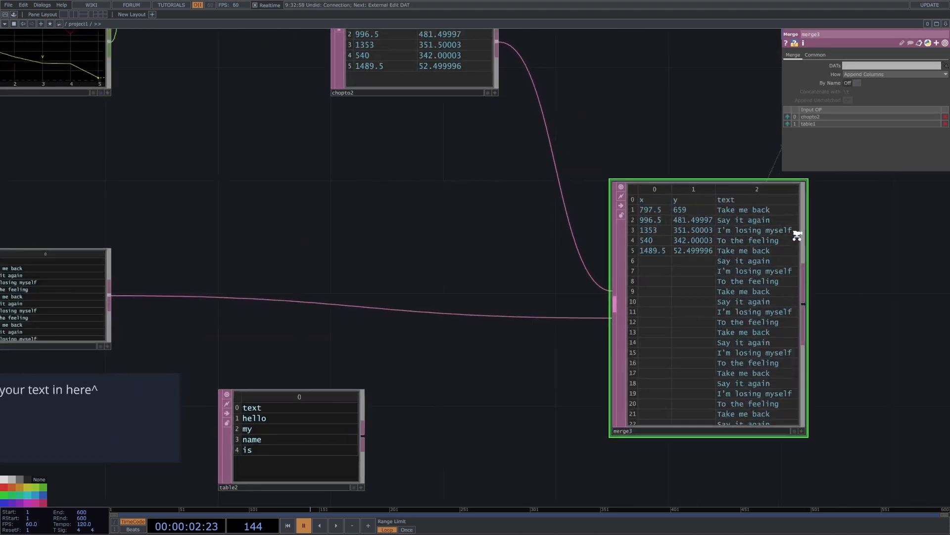
left_click_drag(883, 268, 862, 261)
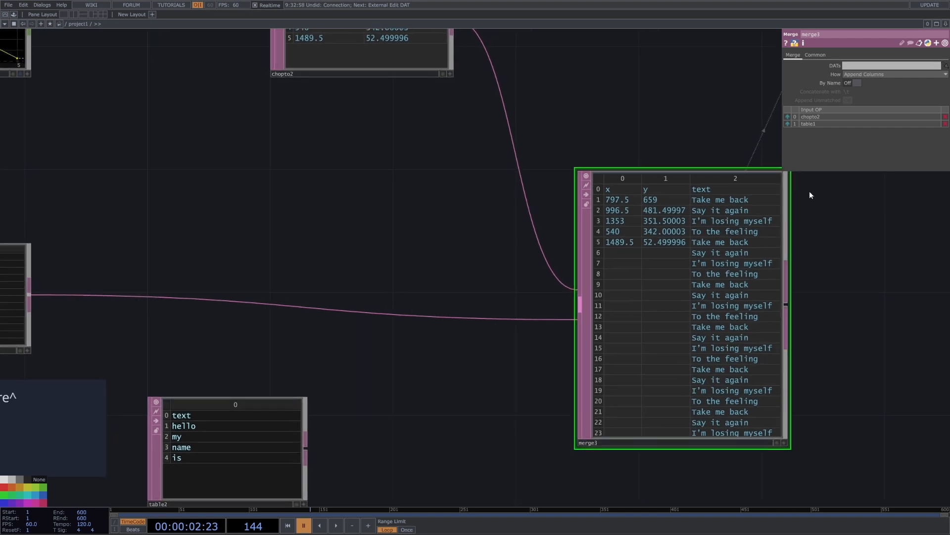
left_click(865, 73)
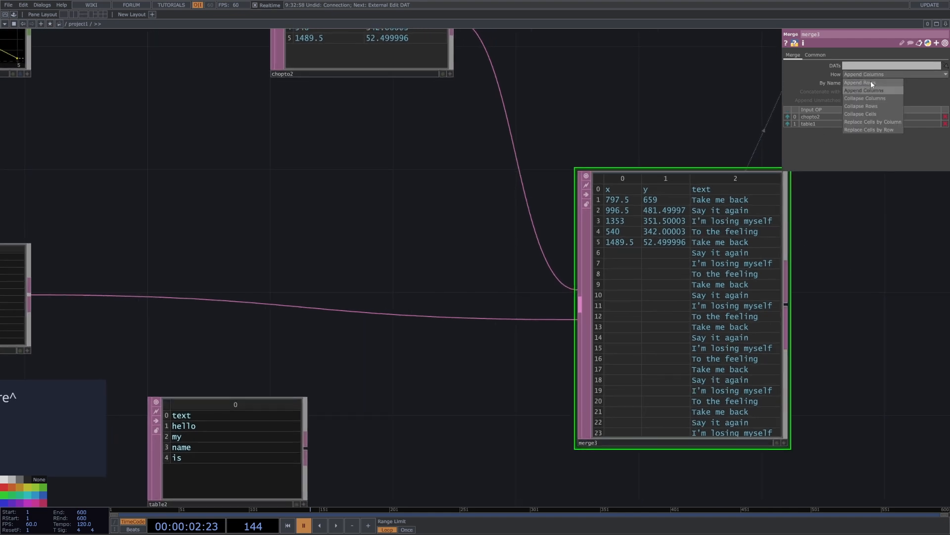
left_click(871, 81)
left_click(865, 73)
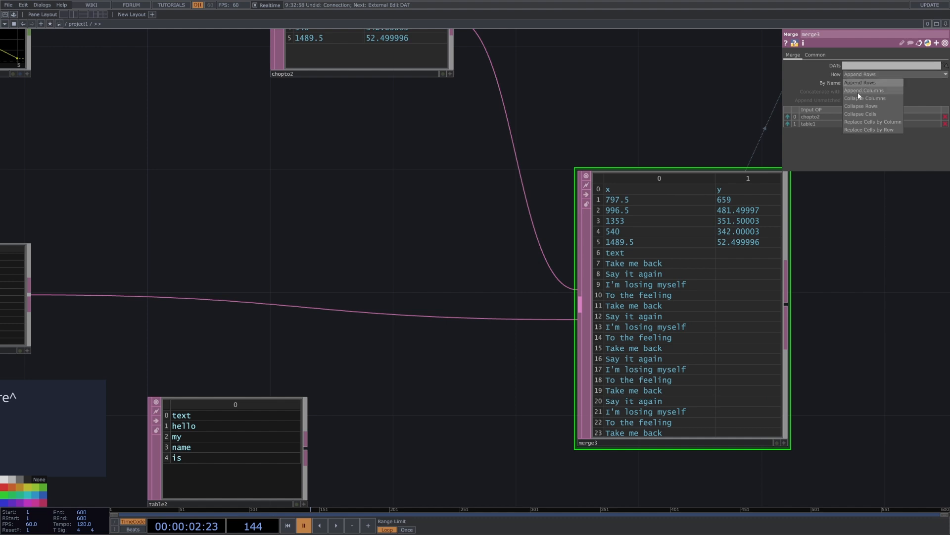
left_click(857, 91)
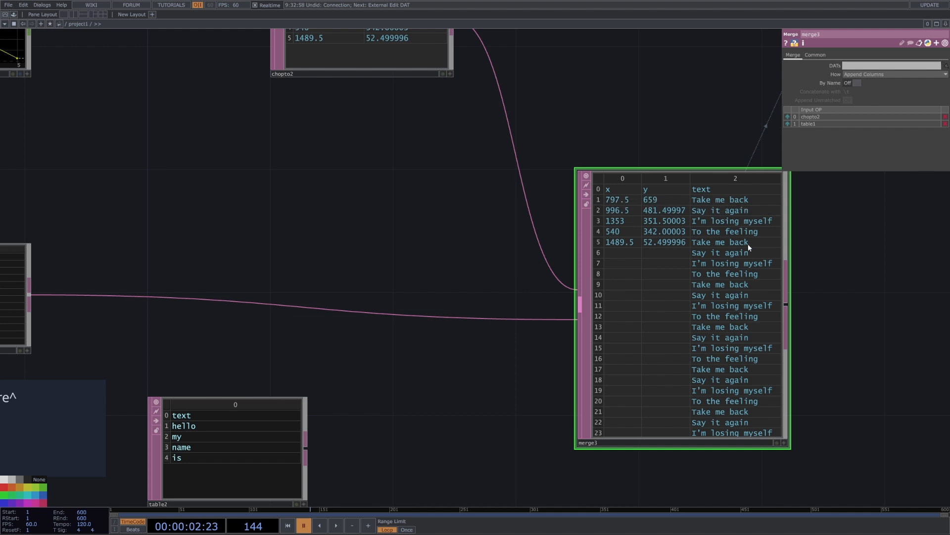
Step: Examine how many text rows merge3 receives from table1 compared with its x and y rows
scroll(745, 379, "up", 2)
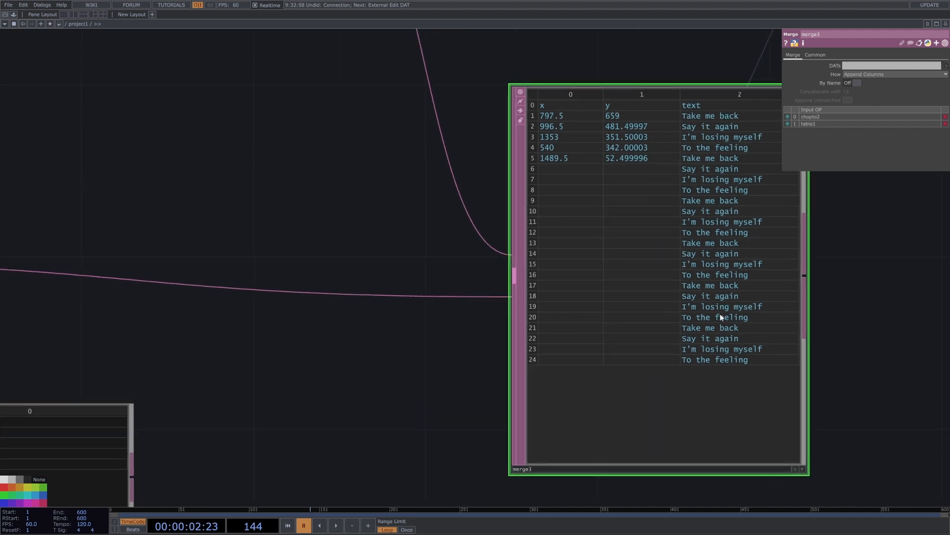
scroll(745, 379, "down", 4)
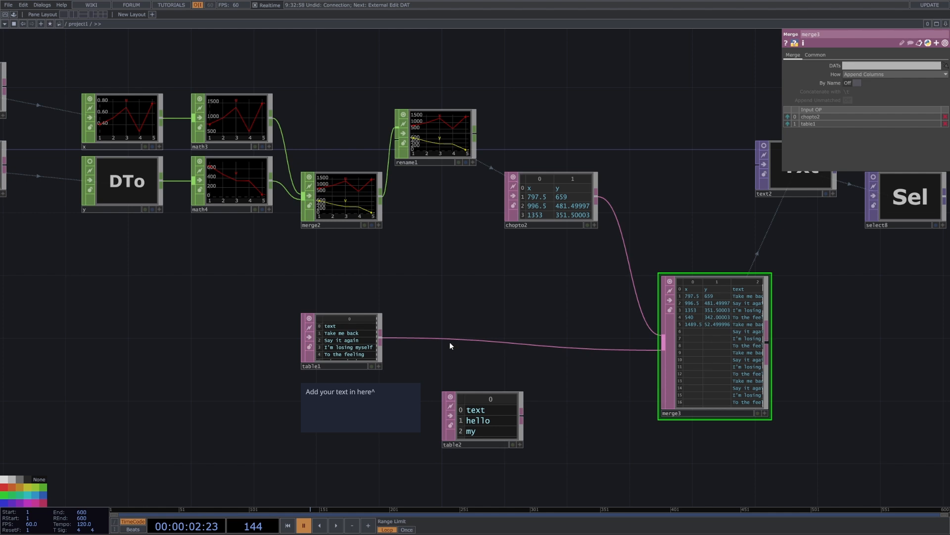
left_click(367, 352)
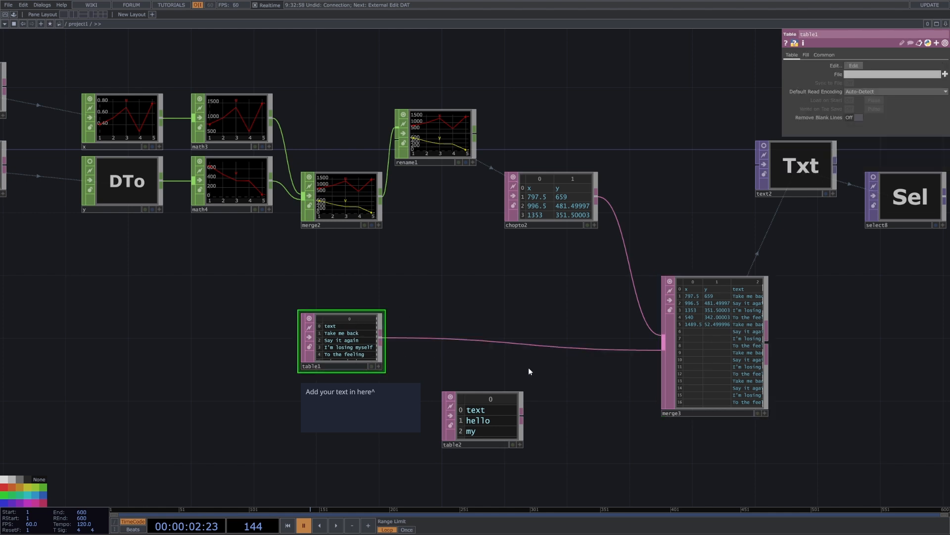
scroll(787, 396, "up", 5)
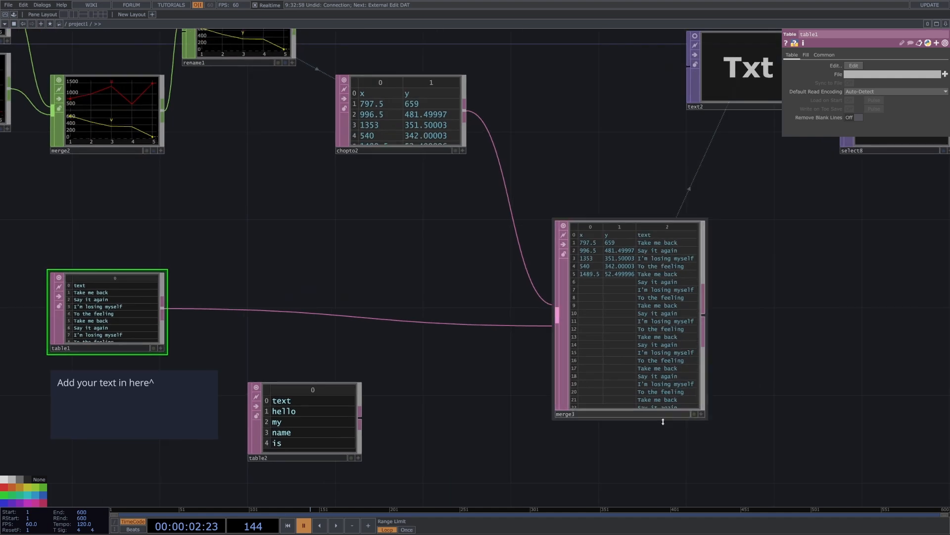
scroll(649, 408, "up", 5)
scroll(596, 256, "down", 3)
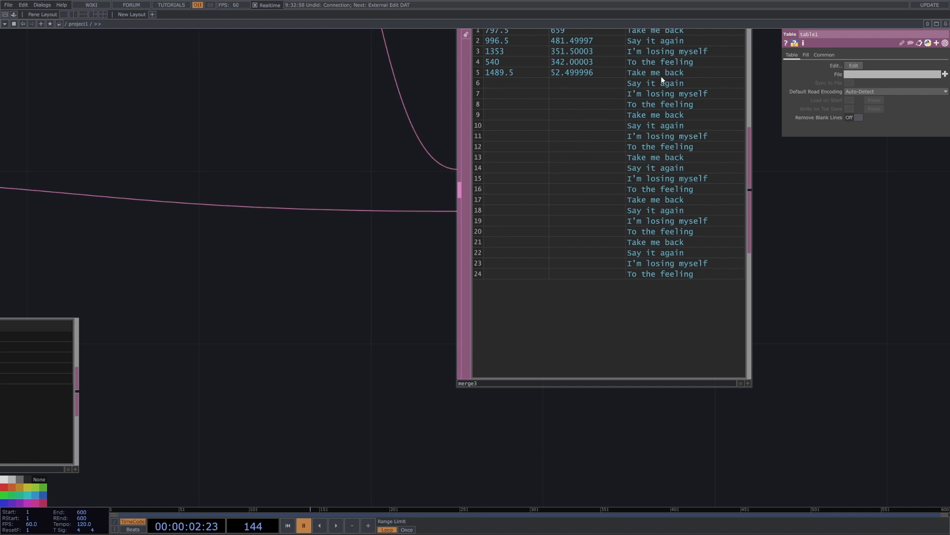
scroll(783, 378, "down", 5)
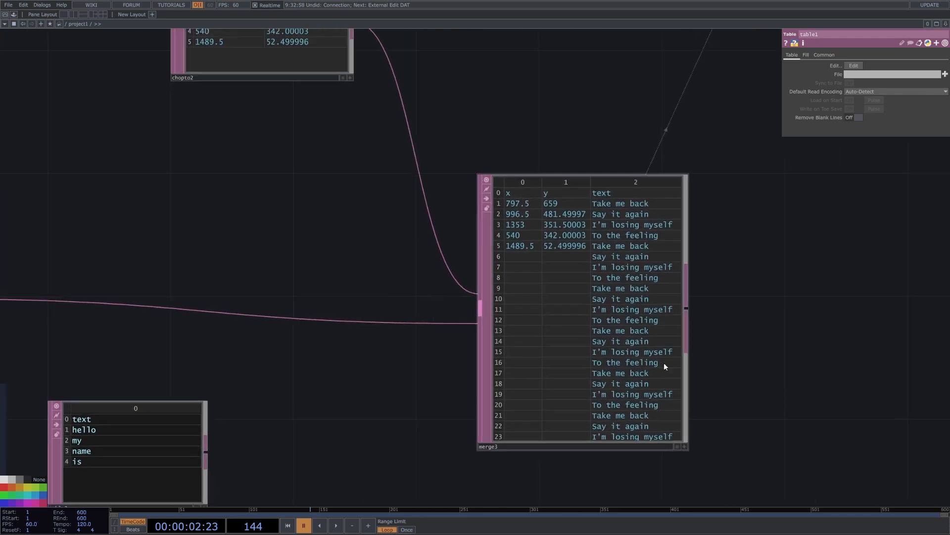
scroll(692, 349, "down", 1)
Step: Show text2's output in its viewer and check which Specification DAT its Text parameters reference
left_click_drag(675, 298, 630, 310)
left_click(600, 99)
left_click_drag(693, 174, 647, 254)
left_click(521, 143)
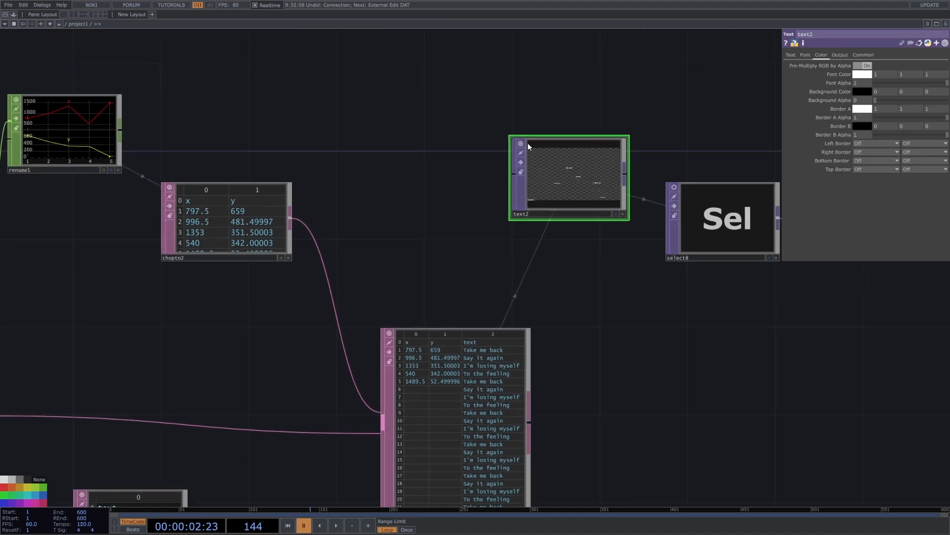
left_click_drag(718, 101, 710, 94)
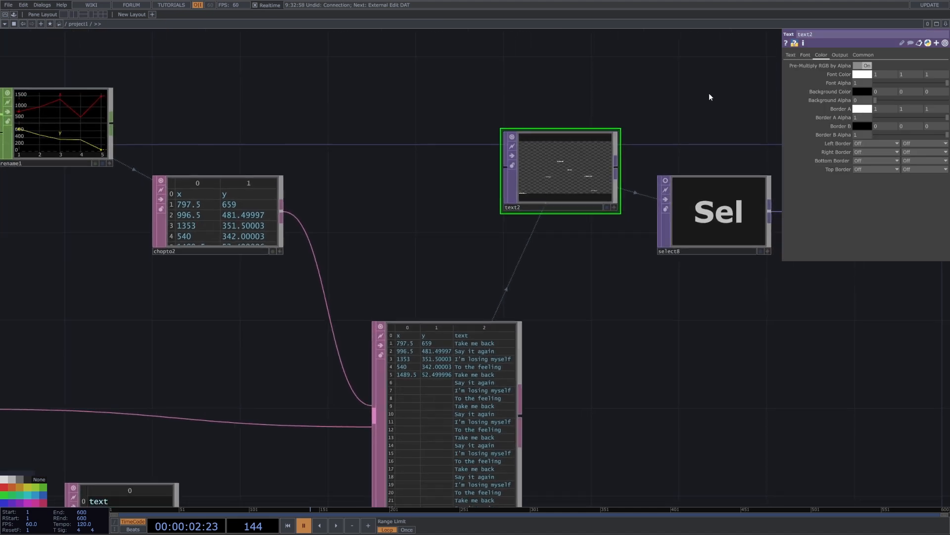
left_click(791, 55)
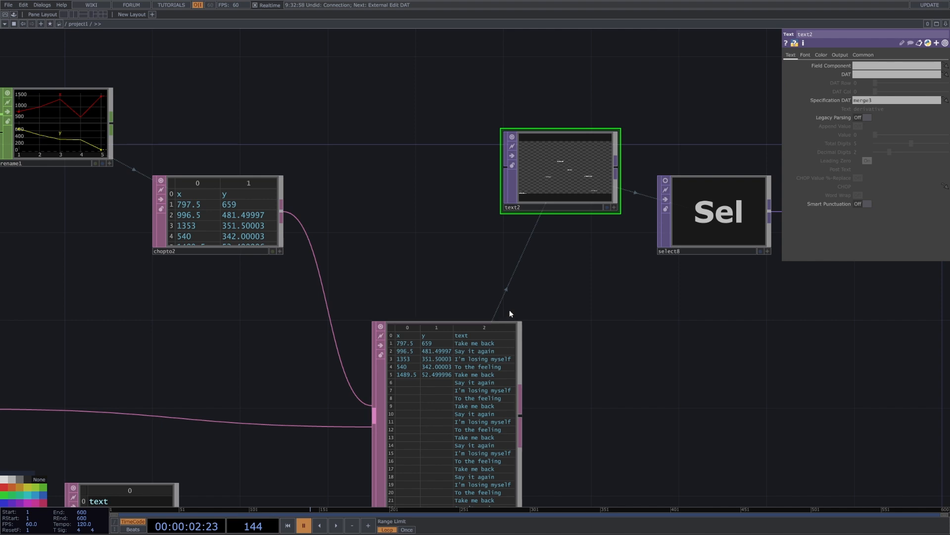
left_click_drag(492, 272, 293, 145)
right_click(320, 288)
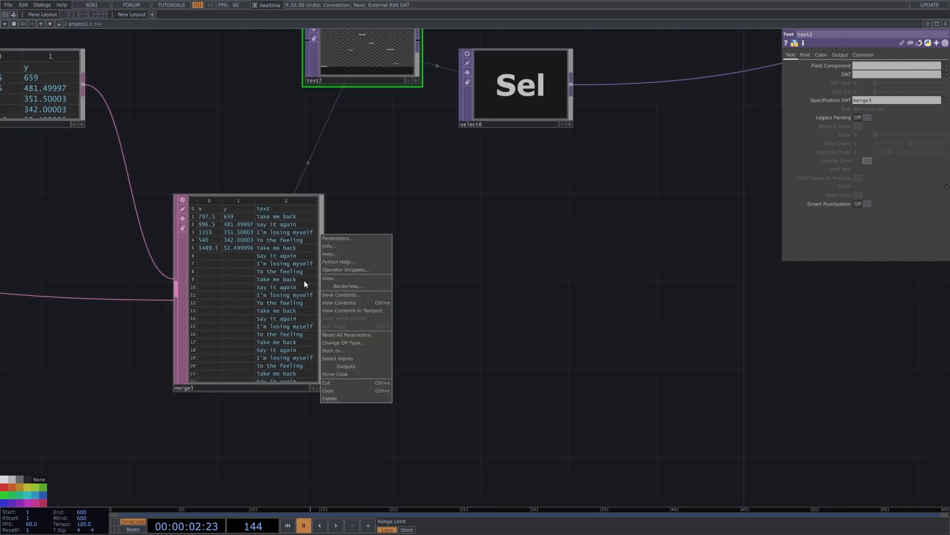
left_click(305, 281)
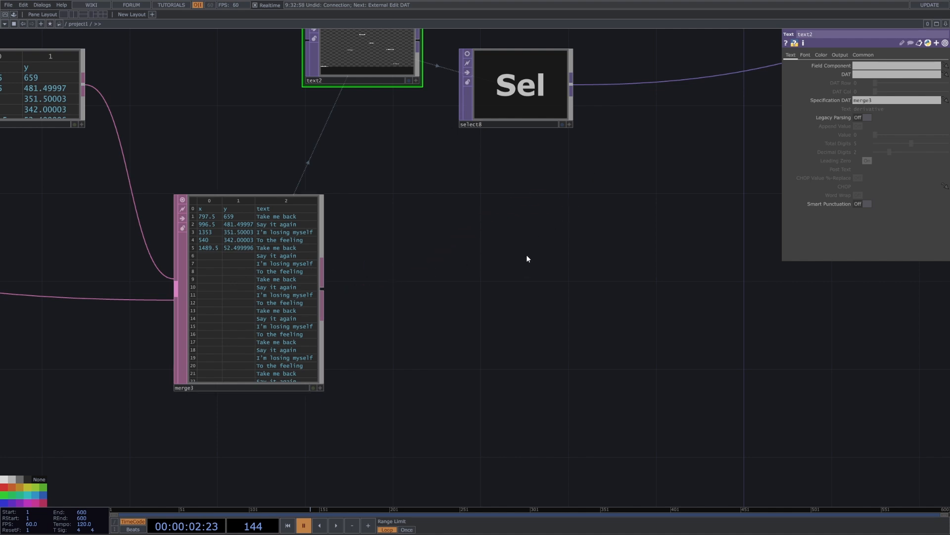
right_click(586, 243)
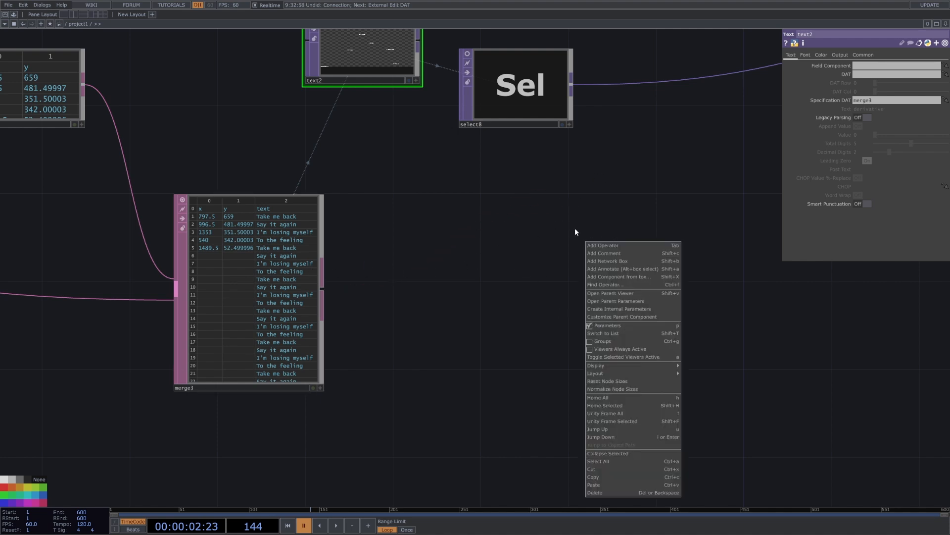
left_click(575, 230)
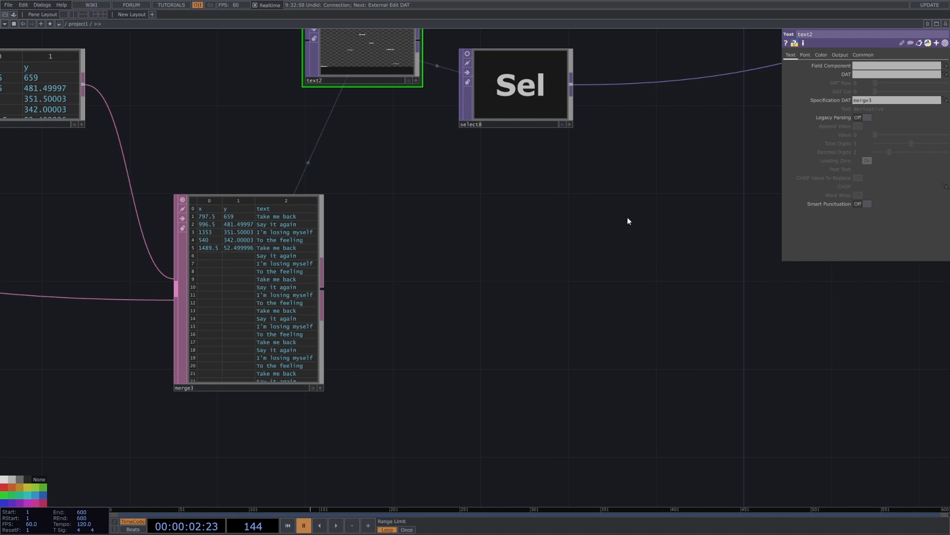
Step: Place a Text TOP beside merge3 and assign merge3 as its Specification DAT
left_click(472, 238)
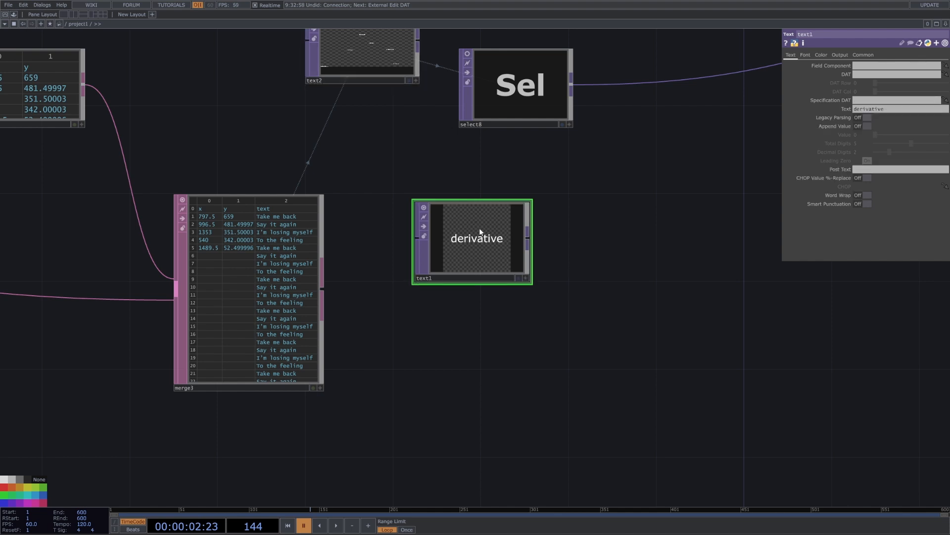
left_click_drag(276, 297, 861, 101)
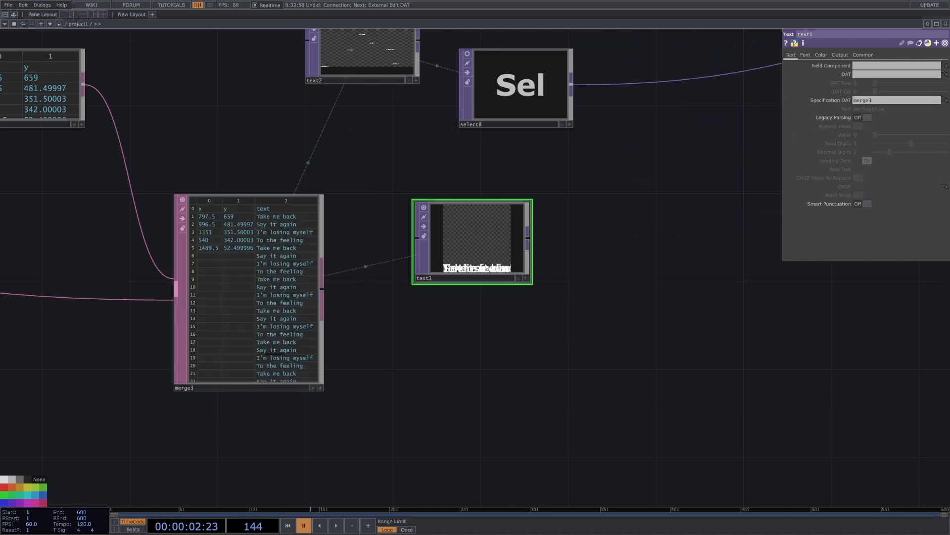
scroll(486, 268, "up", 4)
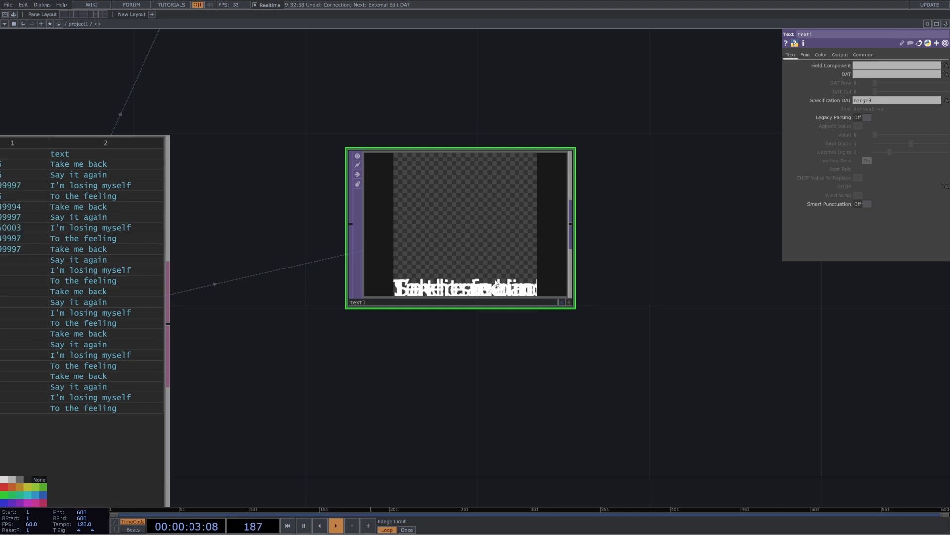
Step: Compare text2 with text1 and set text1's resolution to 1920 x 1080
scroll(481, 266, "down", 4)
scroll(480, 267, "down", 3)
left_click(400, 137)
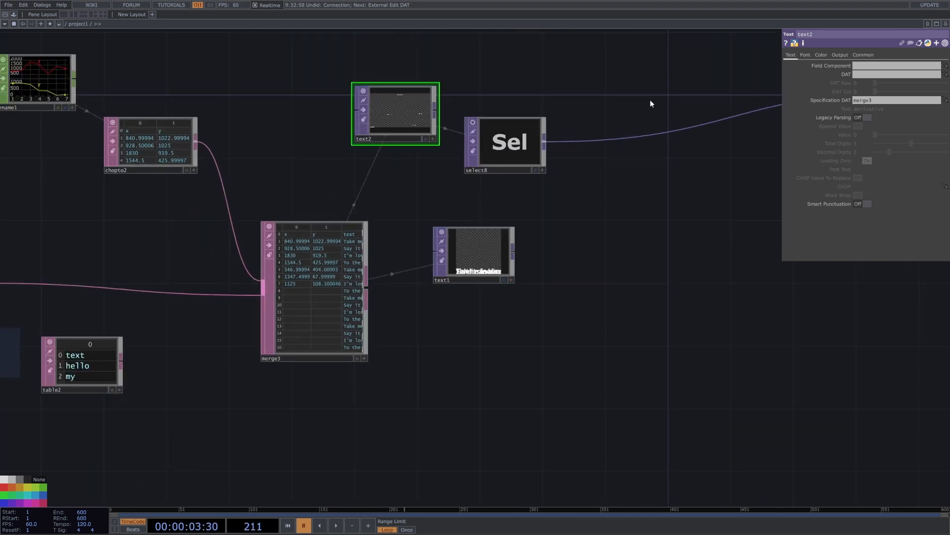
left_click(468, 278)
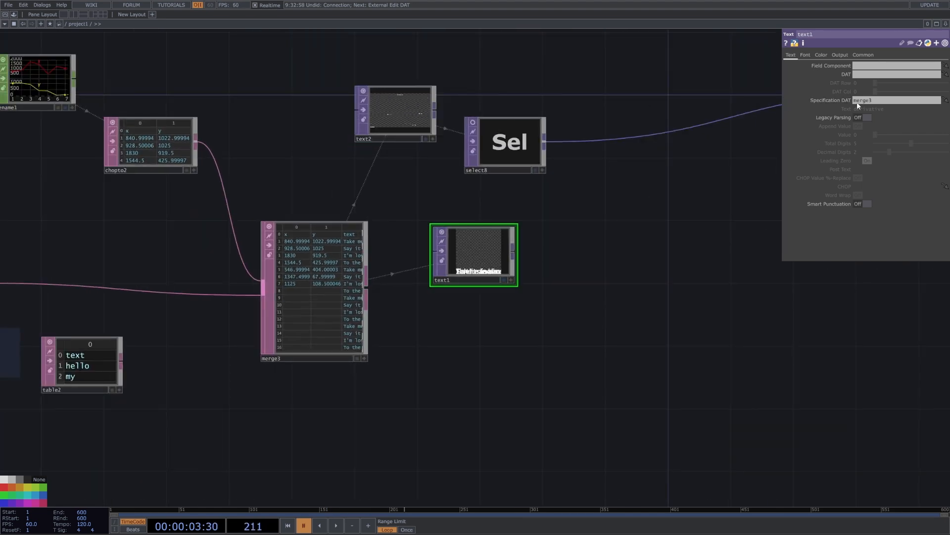
left_click(863, 55)
left_click(945, 75)
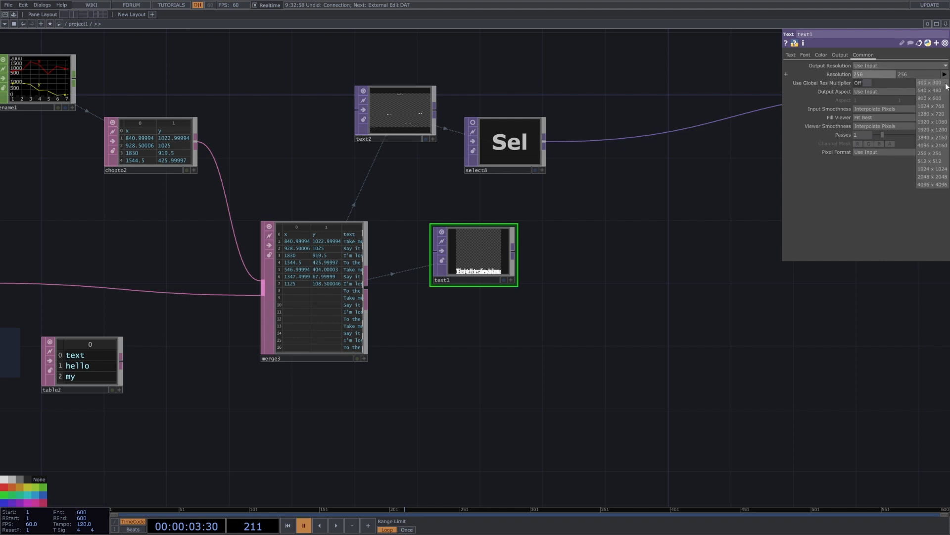
left_click(932, 122)
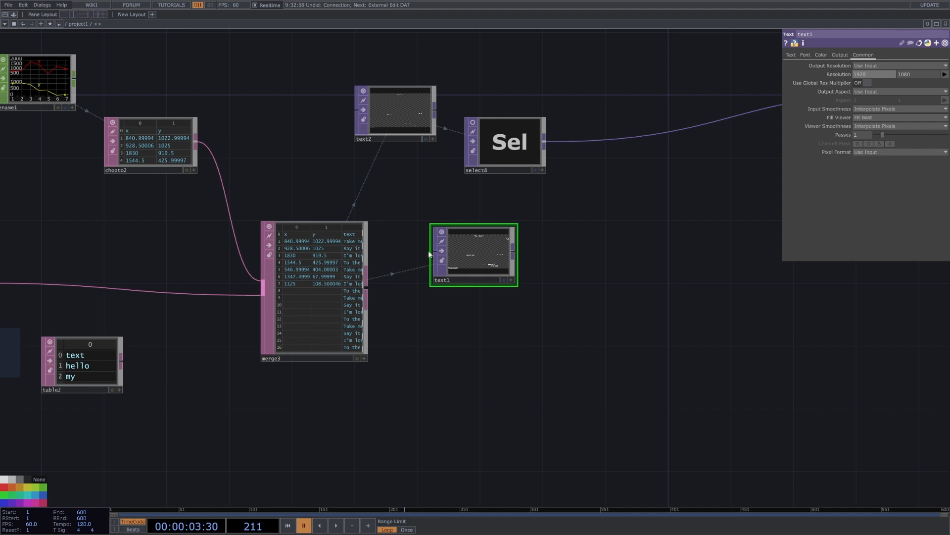
Step: Examine how text1 places its words against merge3's x and y rows, briefly playing the timeline
scroll(429, 250, "up", 5)
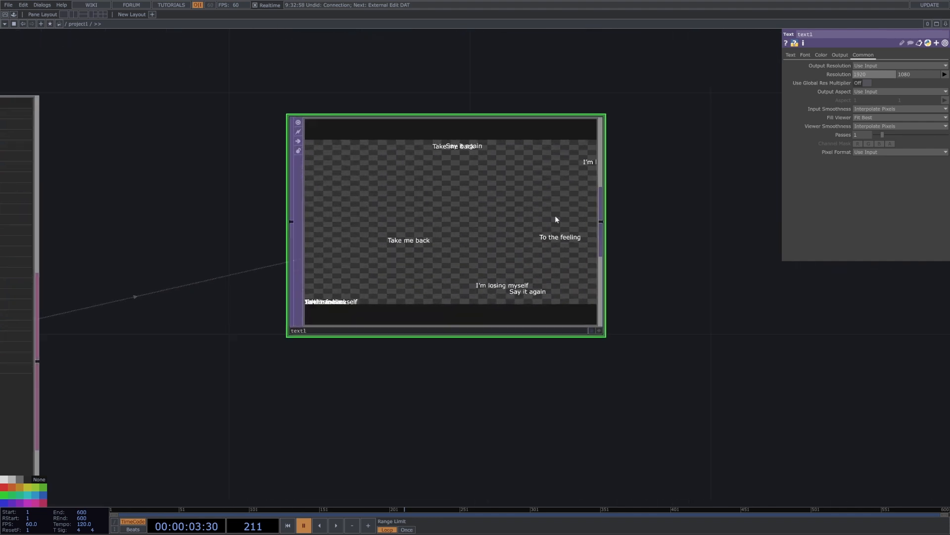
scroll(536, 275, "down", 4)
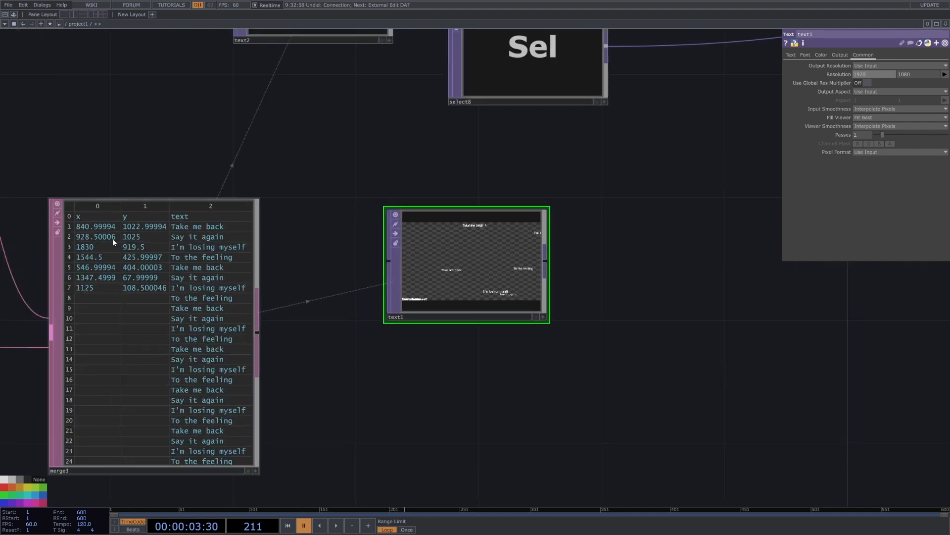
scroll(486, 267, "up", 4)
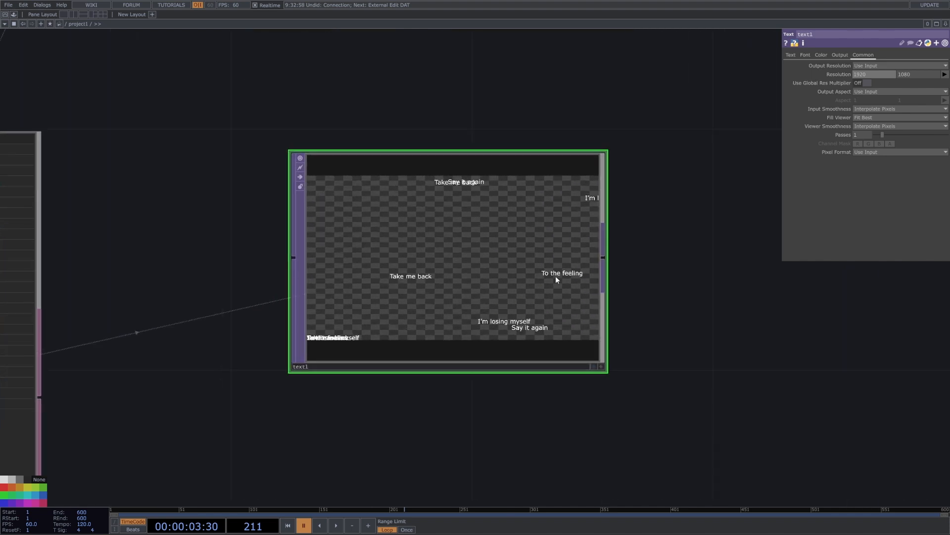
key("space")
key("space")
scroll(482, 275, "down", 3)
scroll(480, 280, "up", 1)
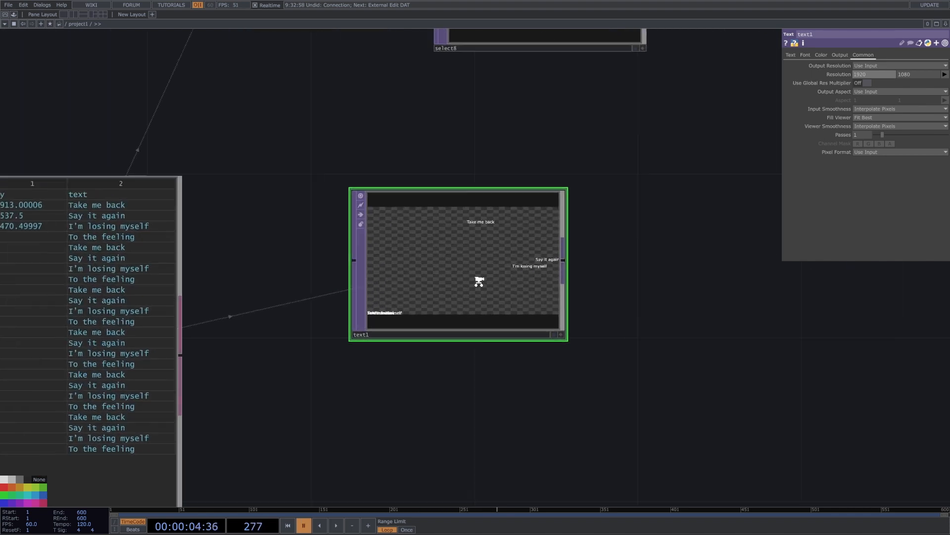
left_click_drag(416, 136, 588, 394)
left_click_drag(509, 273, 420, 155)
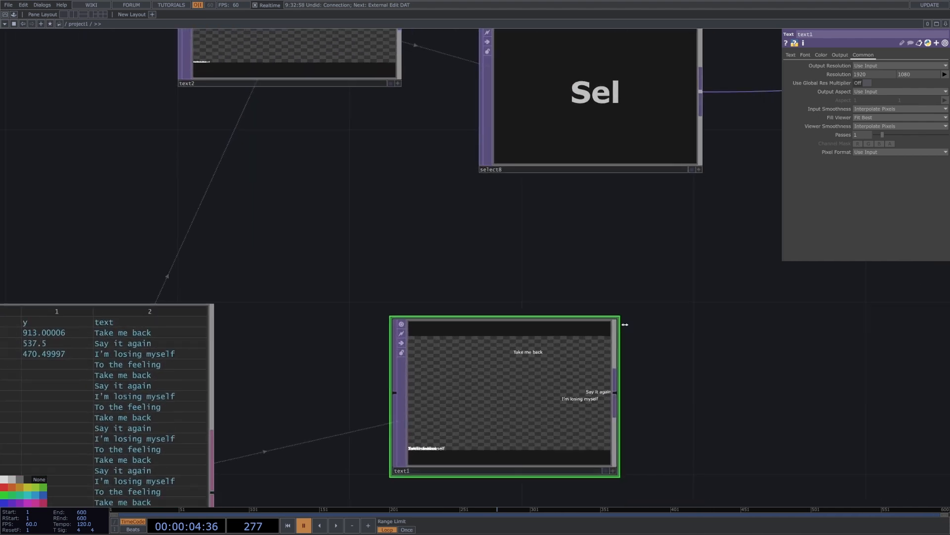
Step: Review text1's text, font and color parameters, and reduce its Font Size X to 19.4
left_click(792, 55)
left_click(811, 54)
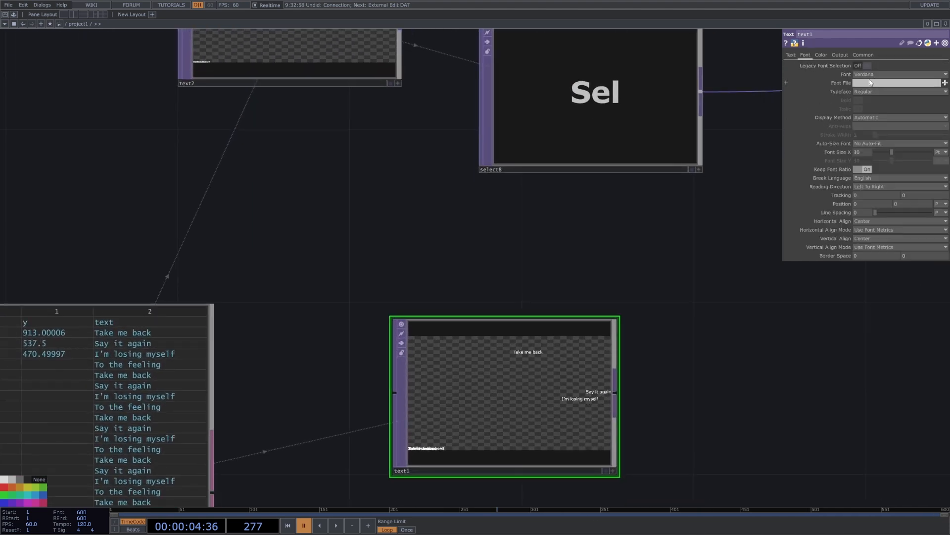
left_click(792, 57)
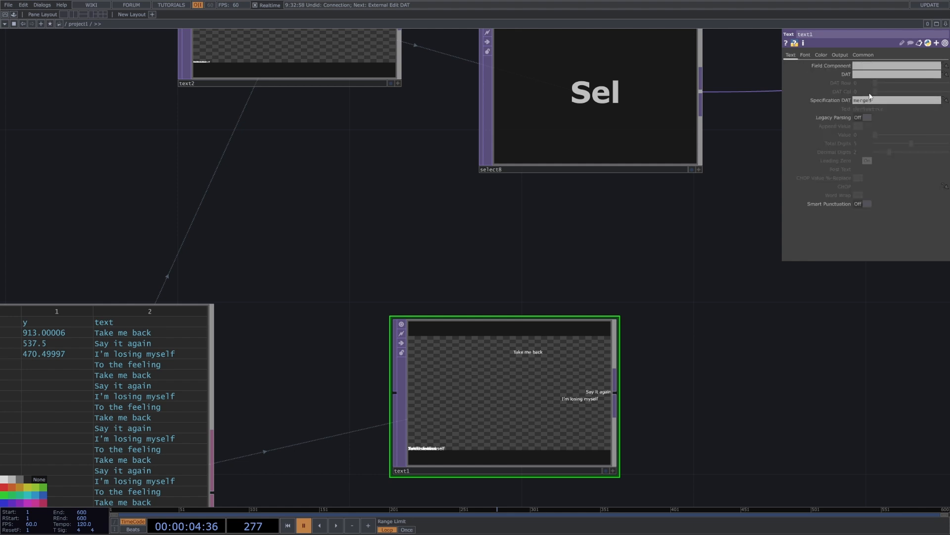
left_click(820, 54)
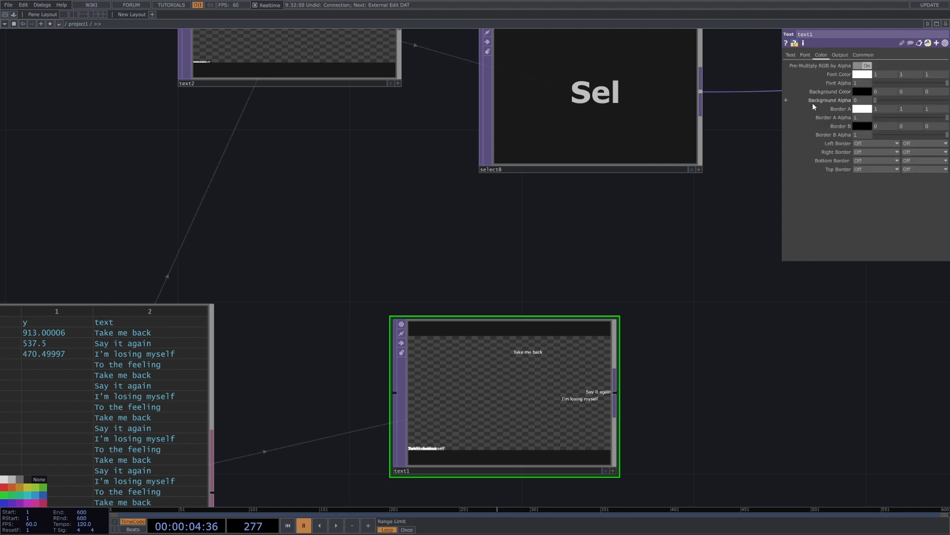
left_click(806, 55)
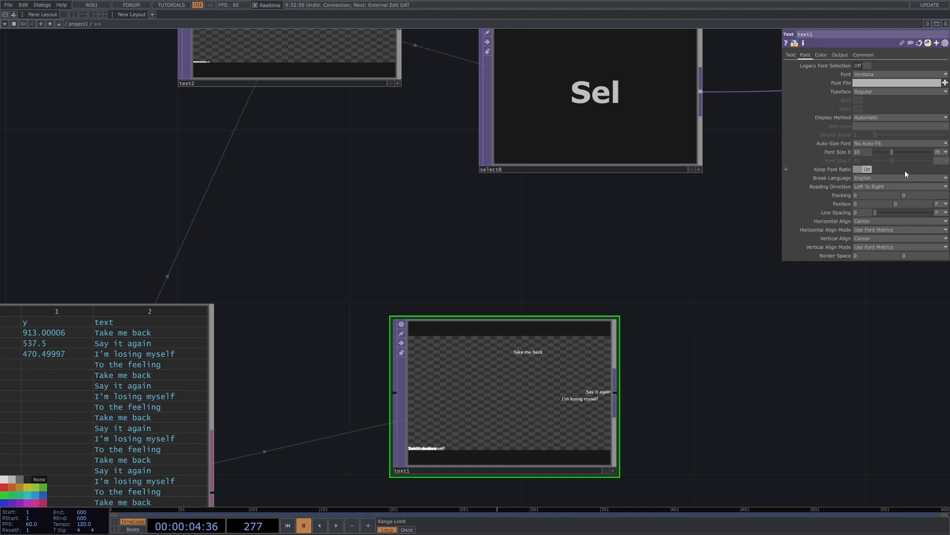
left_click_drag(894, 150, 883, 163)
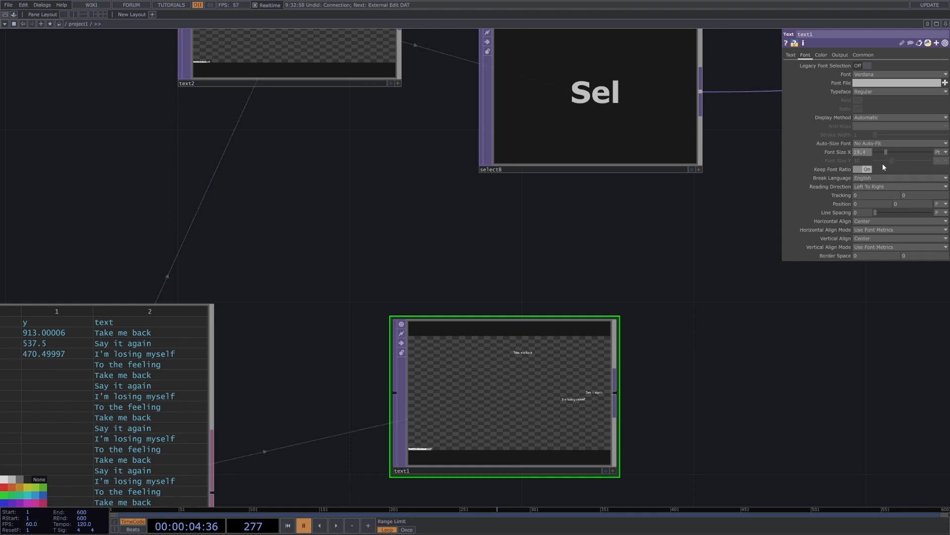
Step: Turn on select8's viewer and check text1's smaller words during playback
scroll(711, 370, "down", 2)
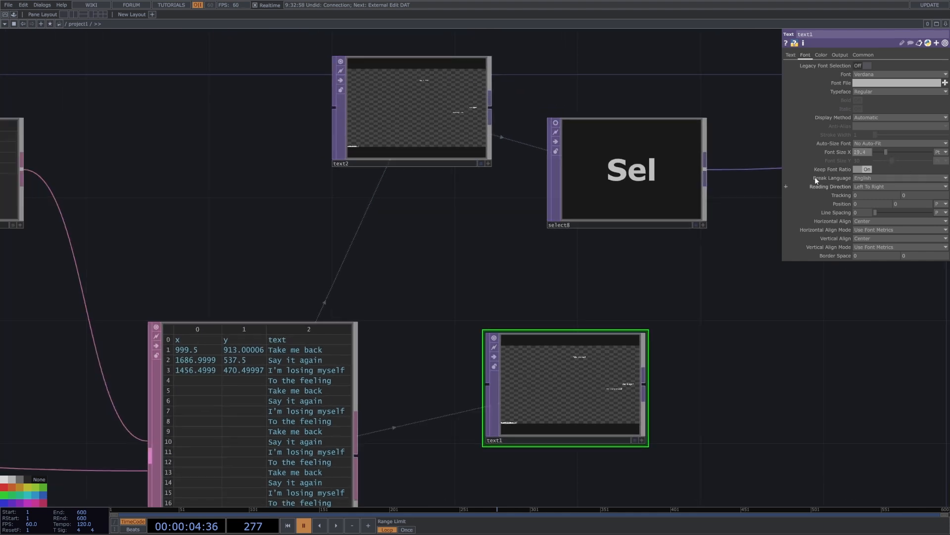
left_click_drag(691, 328, 469, 256)
left_click(335, 49)
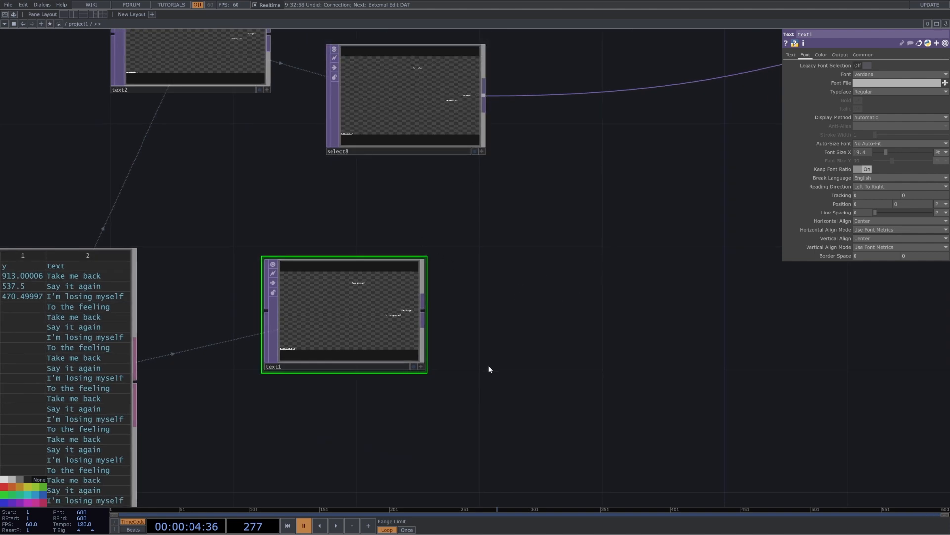
scroll(386, 310, "up", 3)
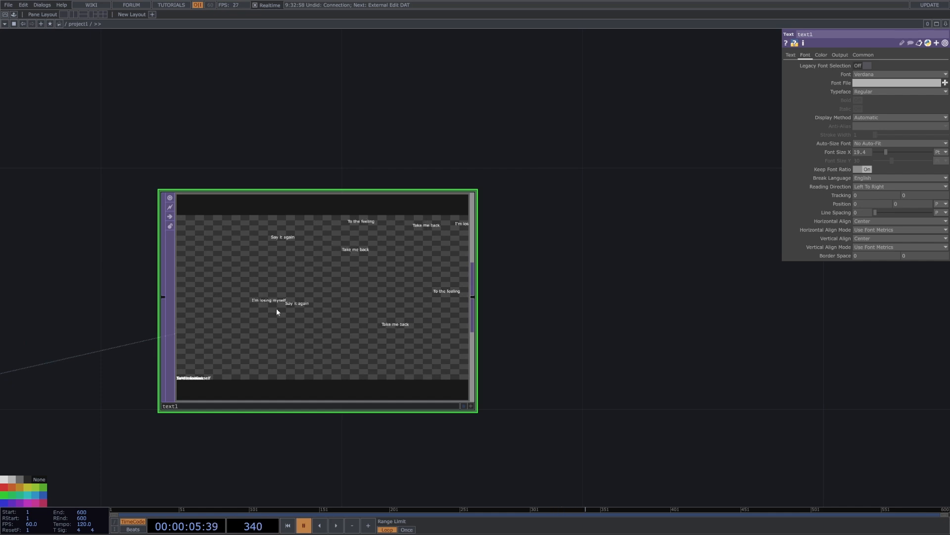
scroll(401, 316, "down", 5)
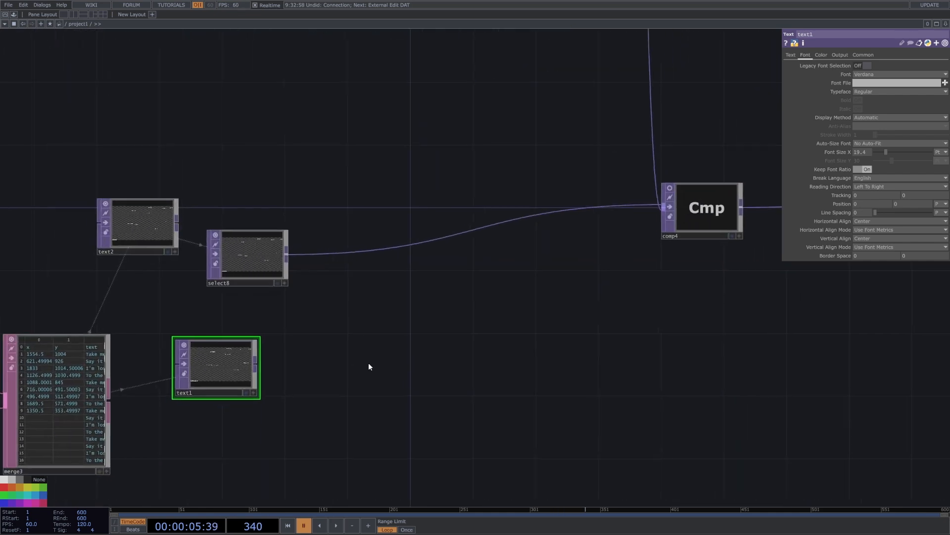
Step: Wire blobtrack1 directly into comp1 in place of comp4 and move blobtrack1 closer to the text network
left_click_drag(368, 364, 362, 365)
left_click_drag(653, 237, 600, 392)
scroll(600, 392, "down", 3)
left_click_drag(624, 327, 609, 480)
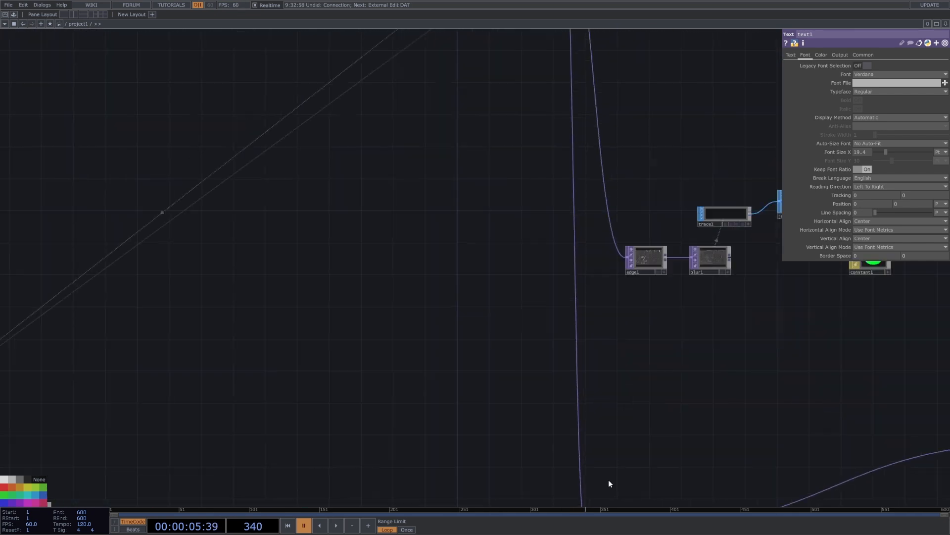
scroll(609, 484, "down", 3)
left_click_drag(559, 117, 531, 293)
left_click_drag(503, 239, 399, 14)
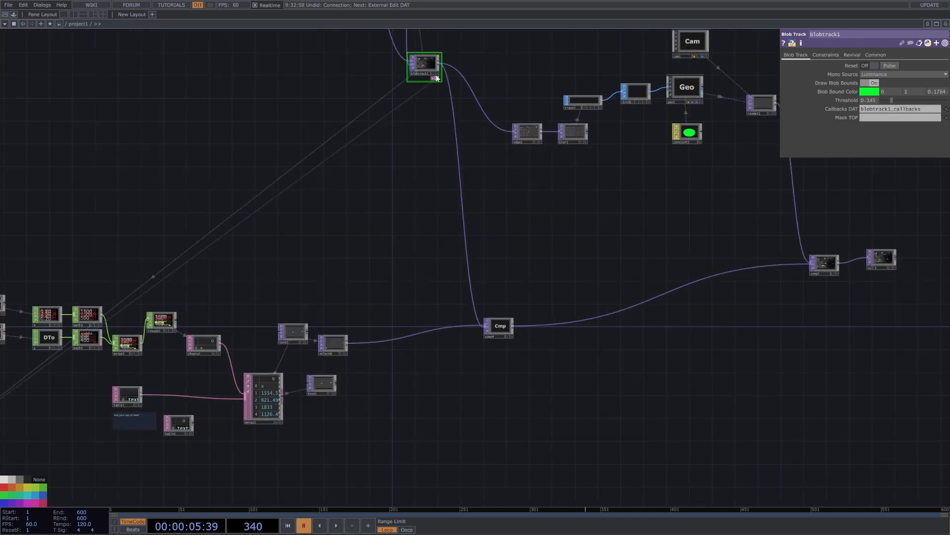
left_click_drag(439, 63, 772, 265)
left_click_drag(424, 63, 361, 181)
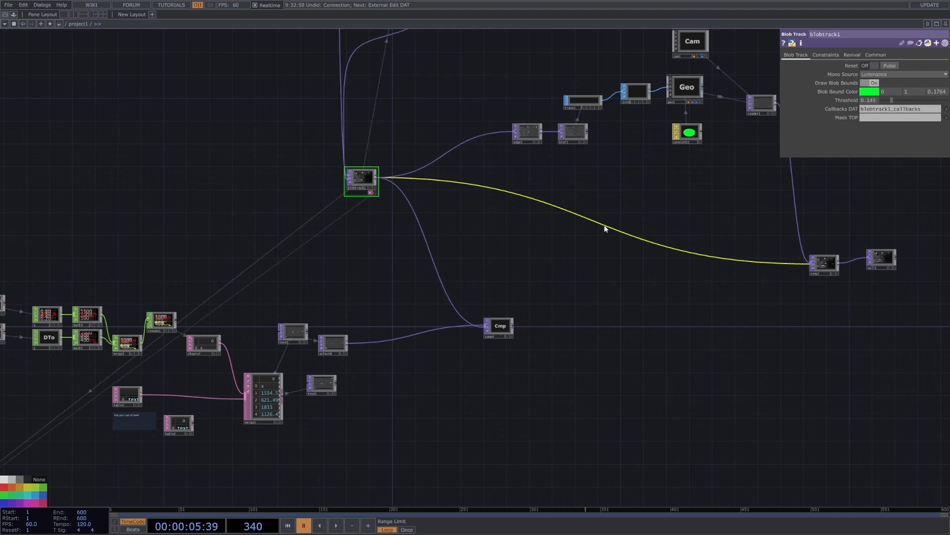
Step: Insert a Composite TOP on the wire between blobtrack1 and comp1 and set its Operation to Over
right_click(604, 225)
left_click(610, 220)
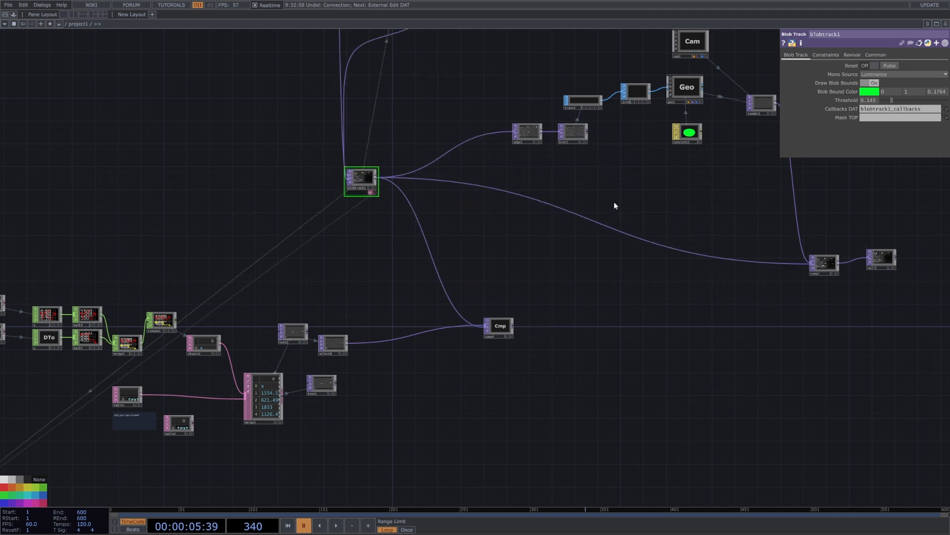
left_click(528, 243)
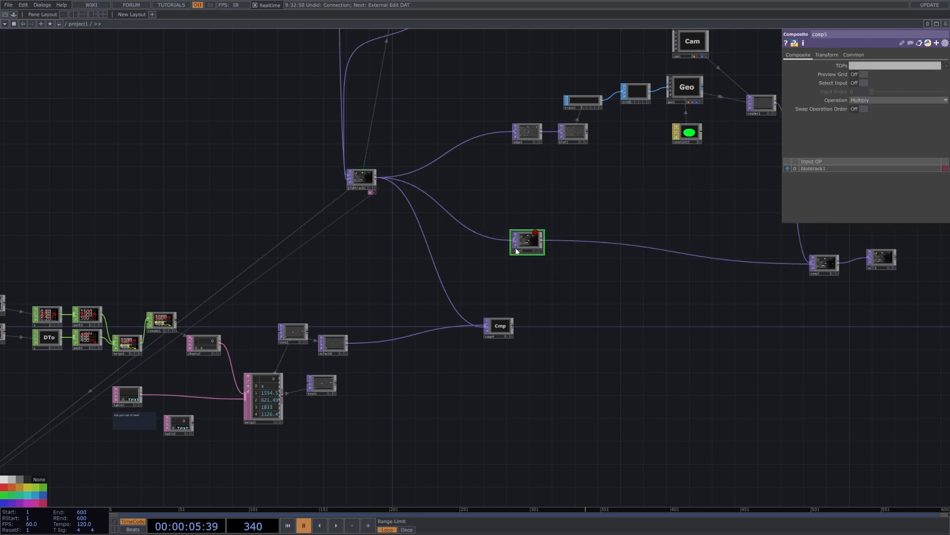
left_click(498, 327)
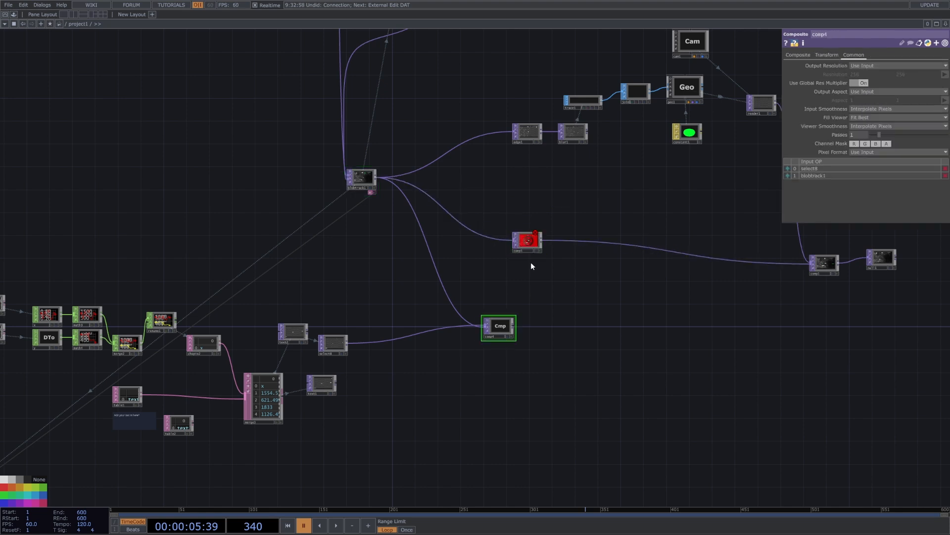
left_click(796, 56)
left_click_drag(539, 235, 545, 237)
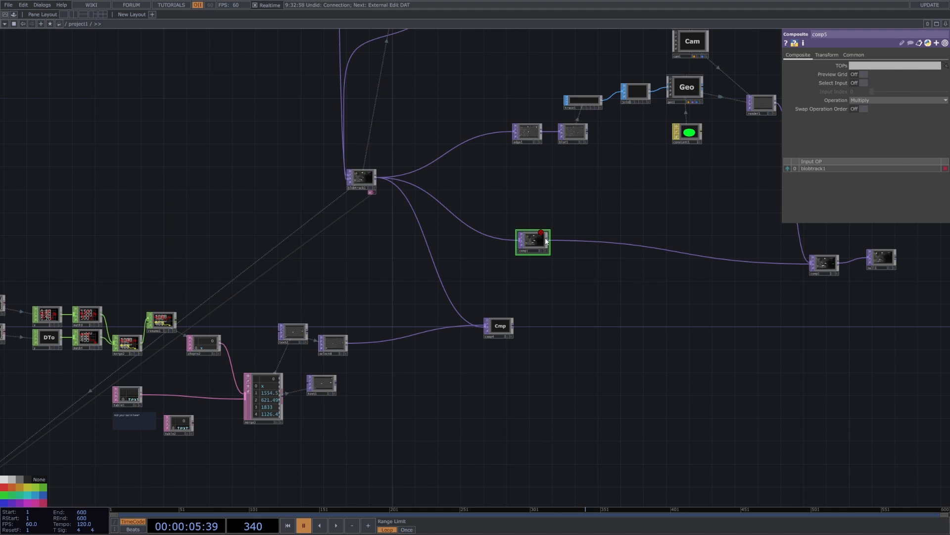
left_click(852, 102)
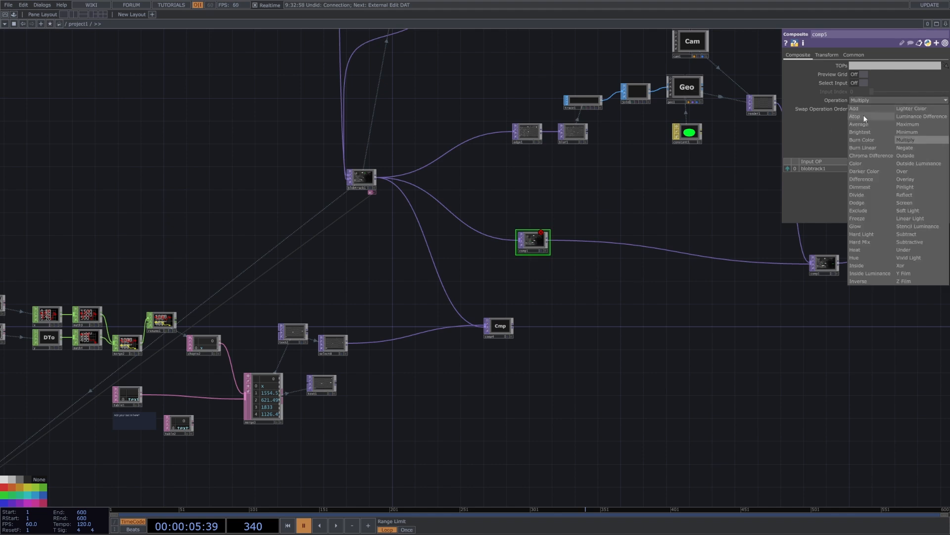
left_click(914, 172)
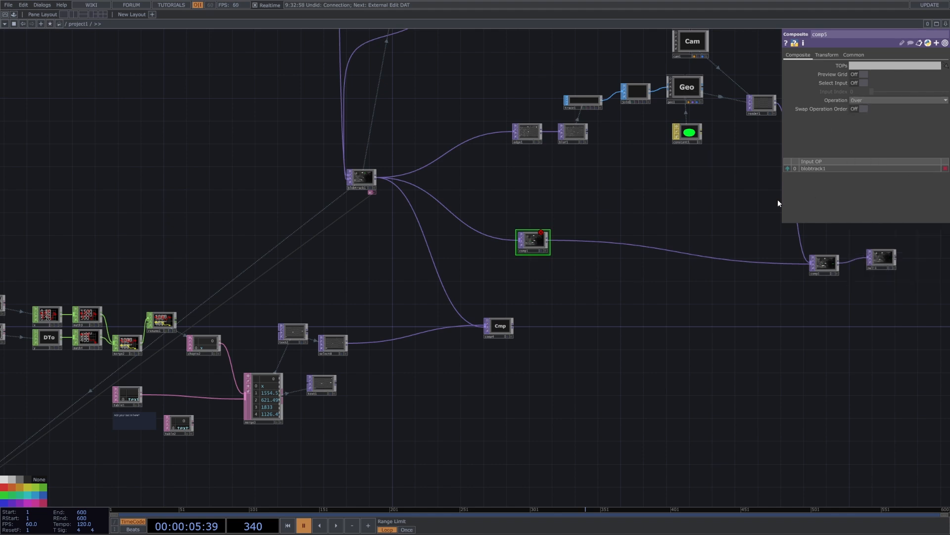
Step: Delete the old comp4 composite and move text2 above select8
left_click_drag(581, 298, 576, 322)
scroll(502, 325, "up", 3)
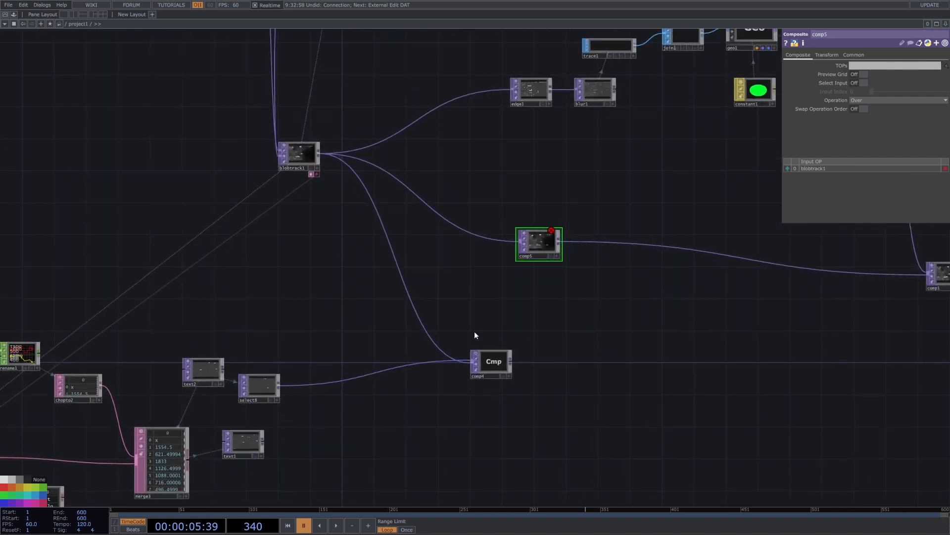
left_click(488, 367)
left_click(199, 371)
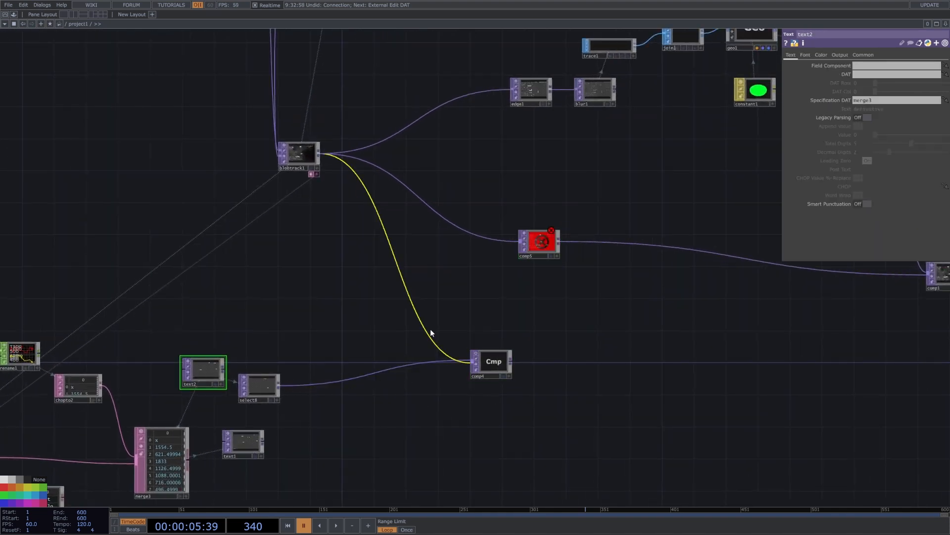
right_click_drag(451, 329, 516, 415)
key("Delete")
left_click_drag(204, 365, 249, 298)
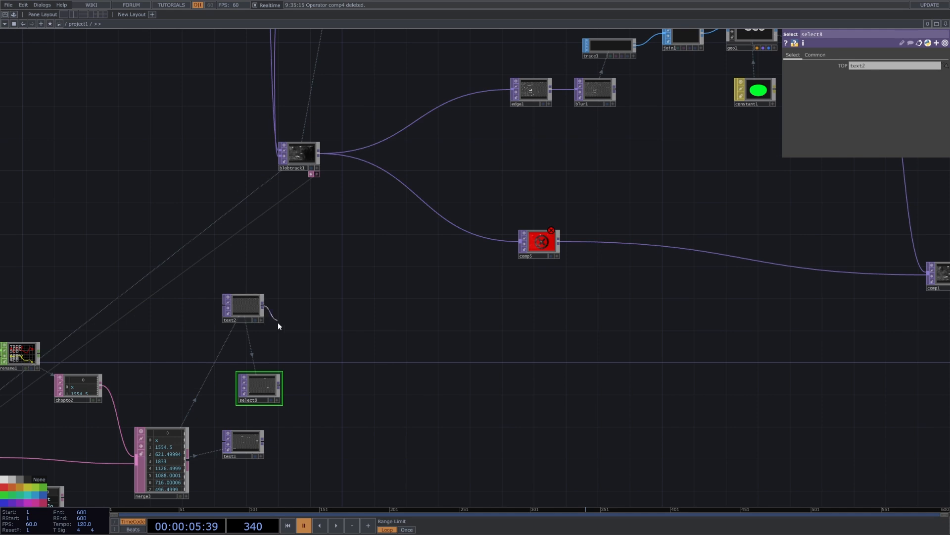
Step: Display text2's output as the network background
scroll(275, 325, "up", 6)
scroll(386, 316, "down", 2)
right_click(272, 277)
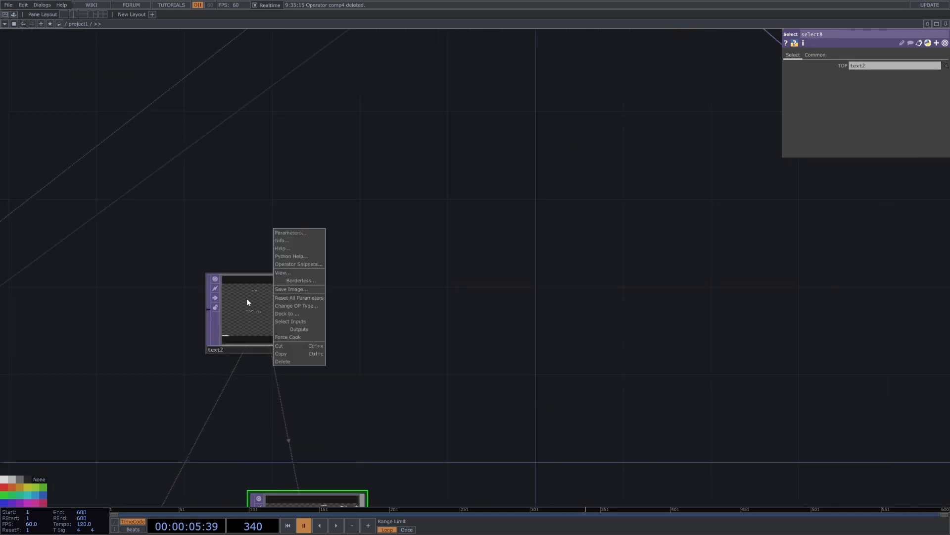
left_click(247, 299)
left_click(287, 297)
left_click_drag(316, 330, 253, 362)
left_click(252, 380)
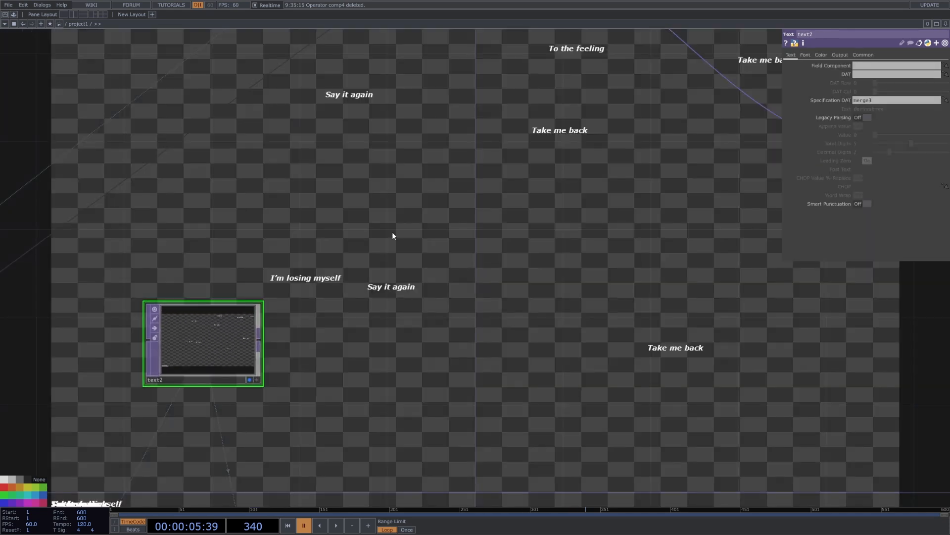
Step: Connect text2 to the new Composite TOP as its second input
scroll(435, 309, "down", 3)
left_click_drag(596, 318, 364, 297)
scroll(327, 296, "down", 3)
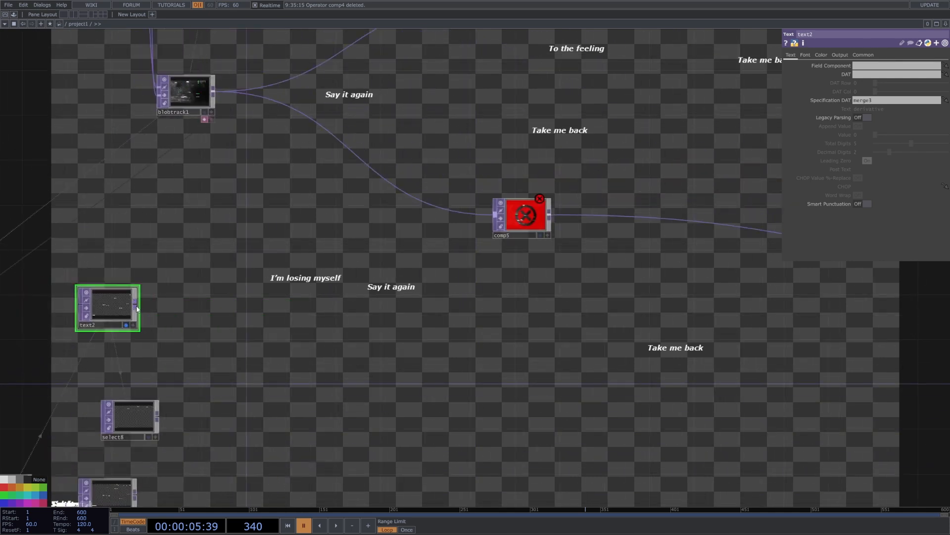
left_click_drag(132, 302, 525, 214)
left_click(523, 218)
Step: Reorder the new composite's inputs so text2 comes before blobtrack1, and inspect the words over the video
scroll(519, 224, "up", 1)
scroll(518, 225, "up", 3)
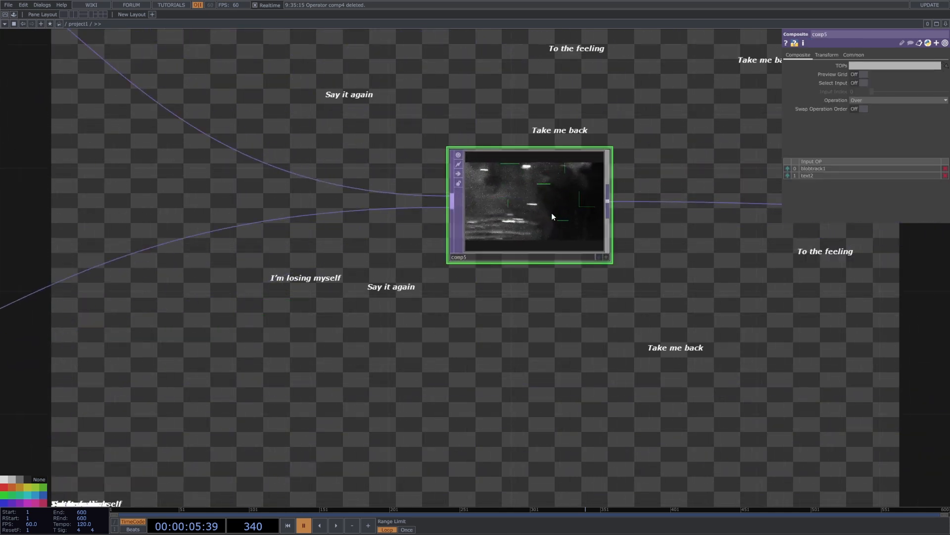
left_click(787, 176)
scroll(543, 212, "up", 3)
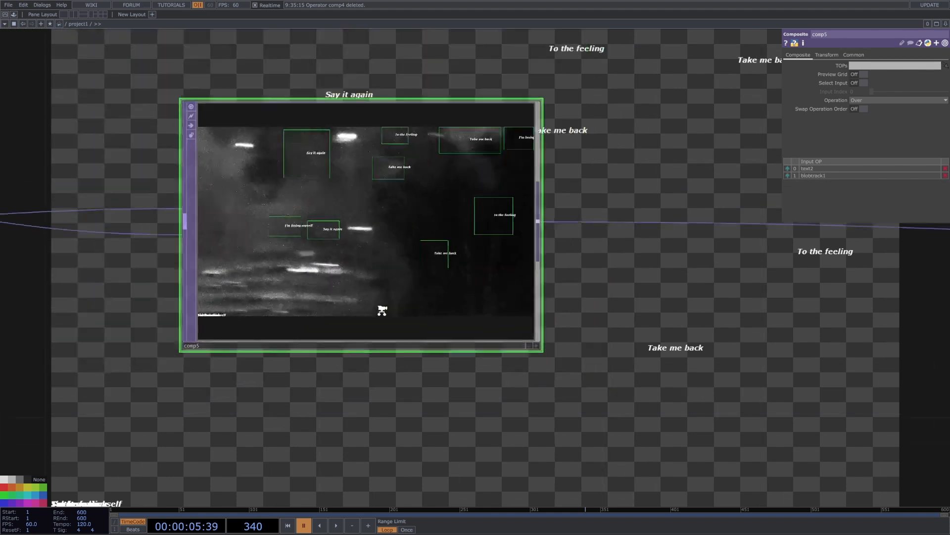
Step: Inspect how the words line up with the green blob boxes in comp5's composited output
scroll(480, 310, "down", 3)
scroll(662, 157, "up", 6)
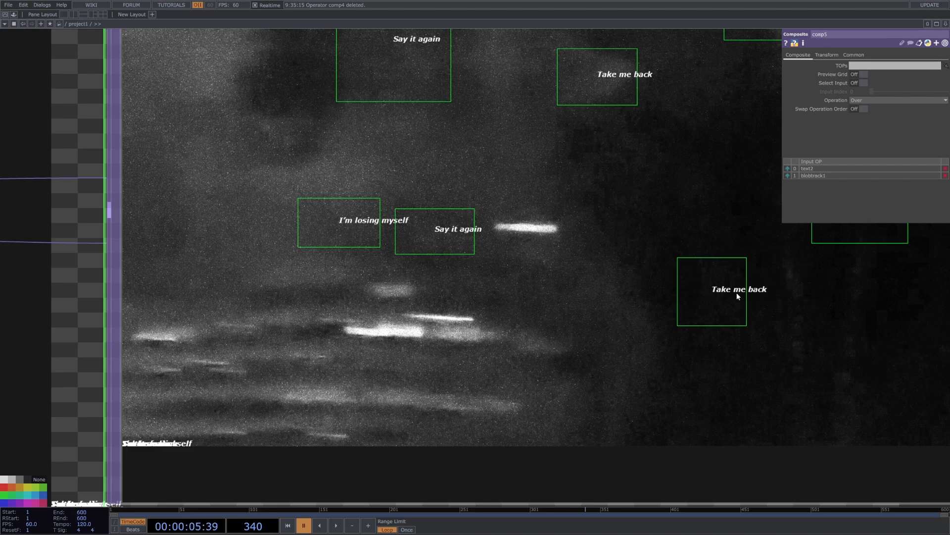
scroll(733, 297, "down", 2)
scroll(454, 243, "down", 5)
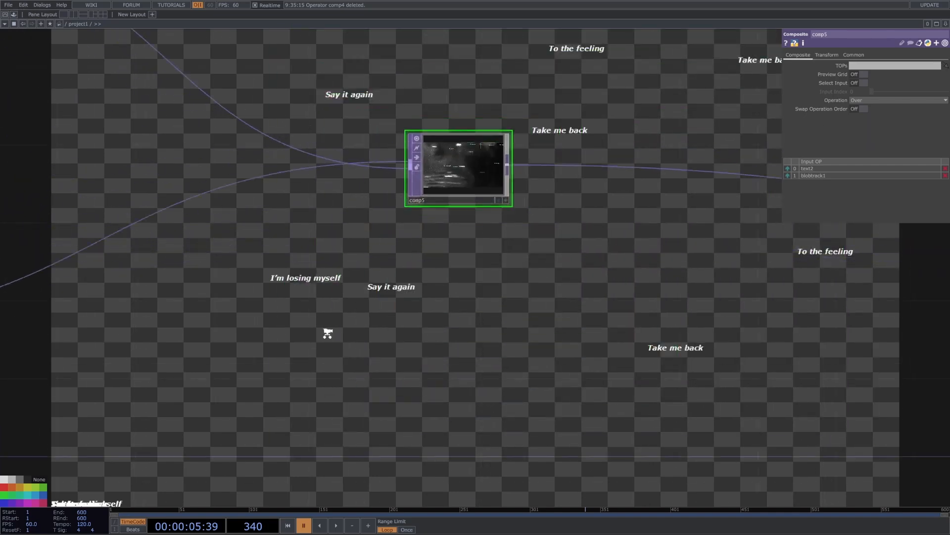
left_click_drag(328, 334, 555, 186)
scroll(555, 187, "down", 3)
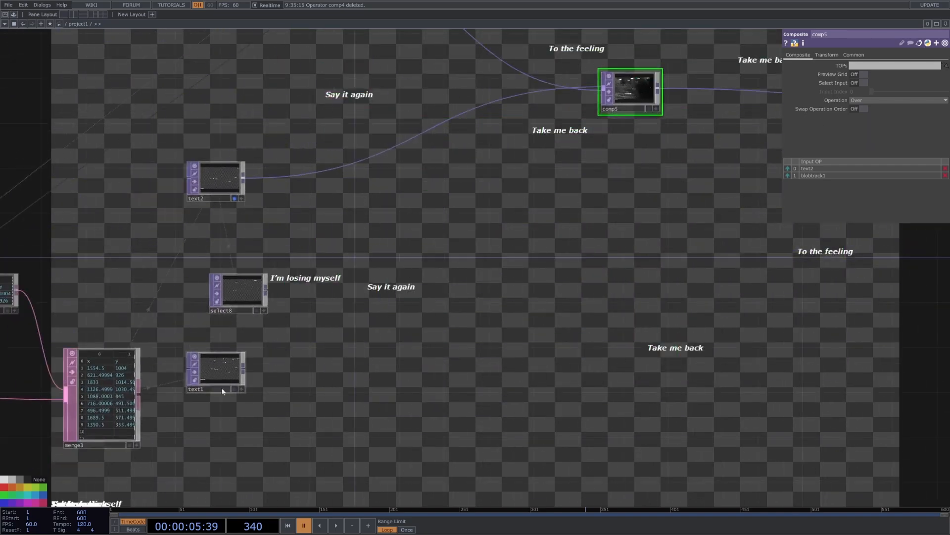
Step: Open text2's font settings and try adjusting the text's horizontal Position while viewing comp5's output
left_click(221, 179)
left_click_drag(743, 106, 598, 272)
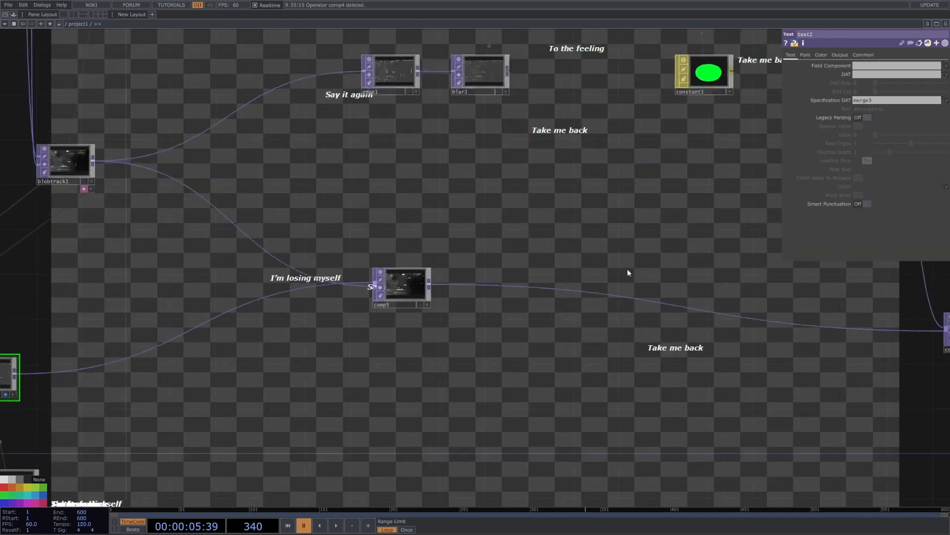
left_click(804, 56)
scroll(420, 339, "up", 1)
scroll(375, 235, "up", 5)
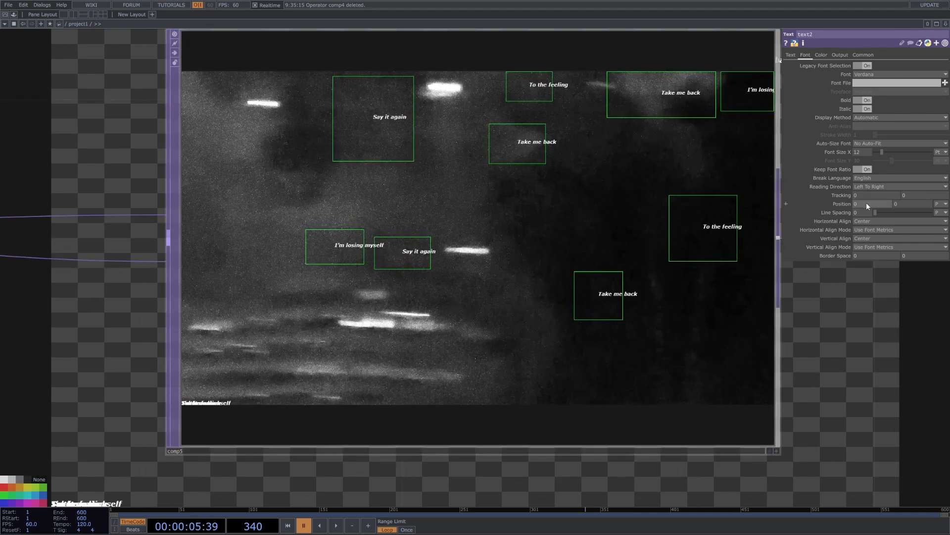
middle_click_drag(866, 204, 866, 192)
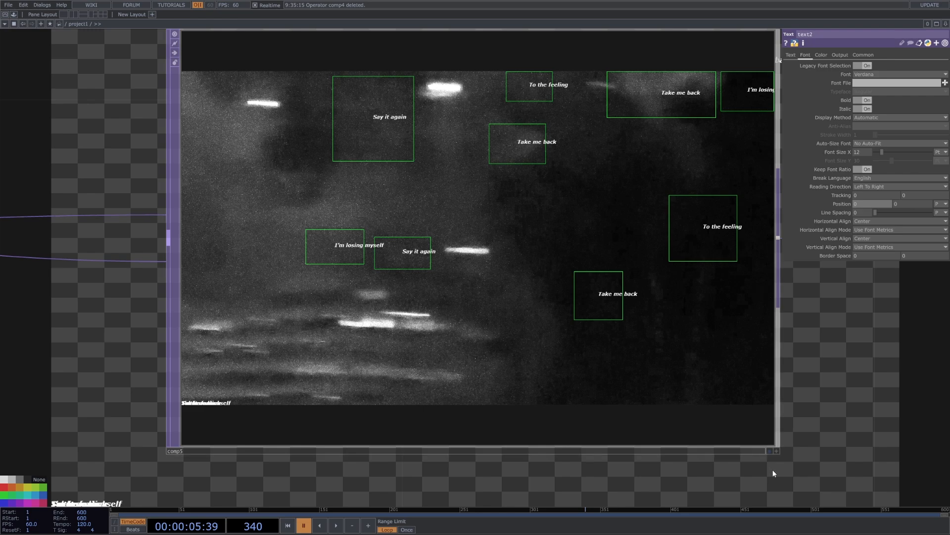
scroll(695, 399, "down", 8)
key("h")
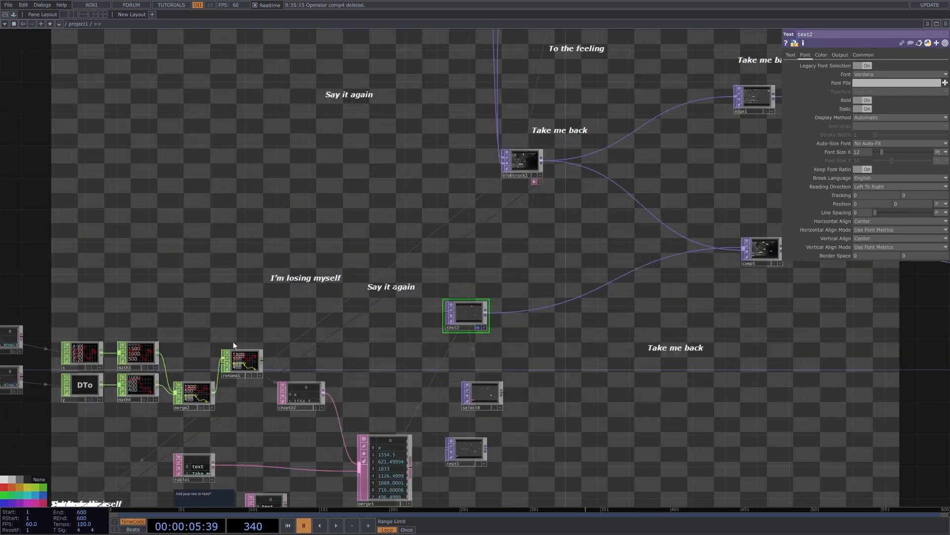
Step: Add a Null TOP after comp1 at the end of the chain
scroll(619, 321, "up", 2)
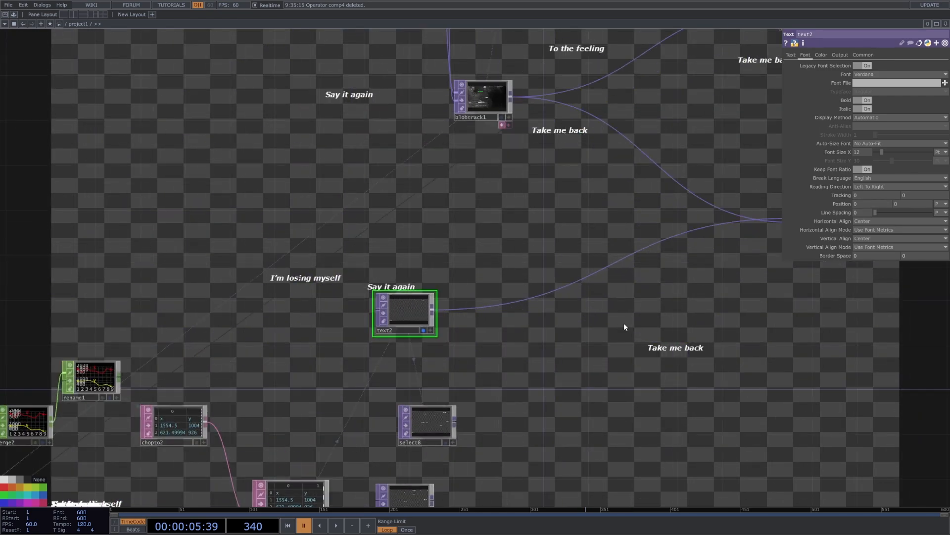
left_click_drag(752, 346, 499, 372)
scroll(581, 230, "up", 7)
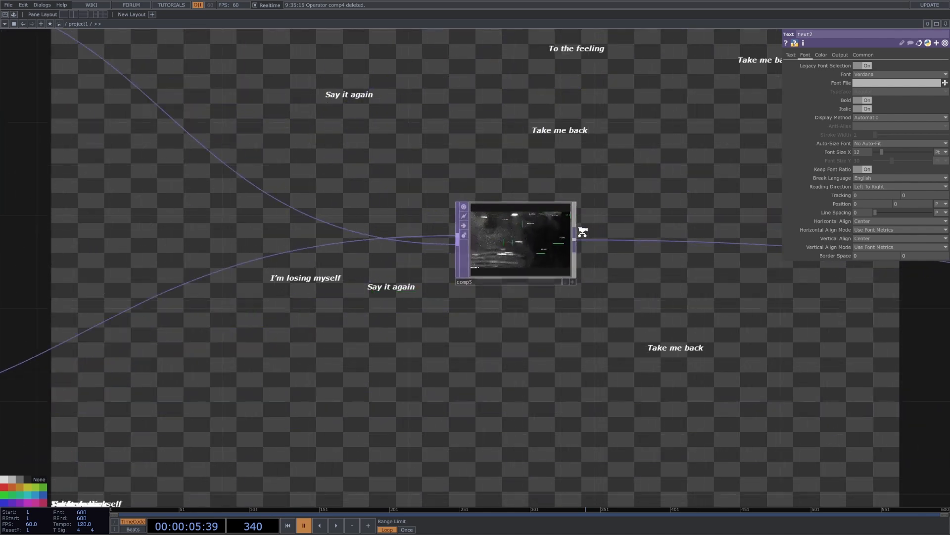
scroll(552, 204, "up", 5)
scroll(552, 202, "down", 10)
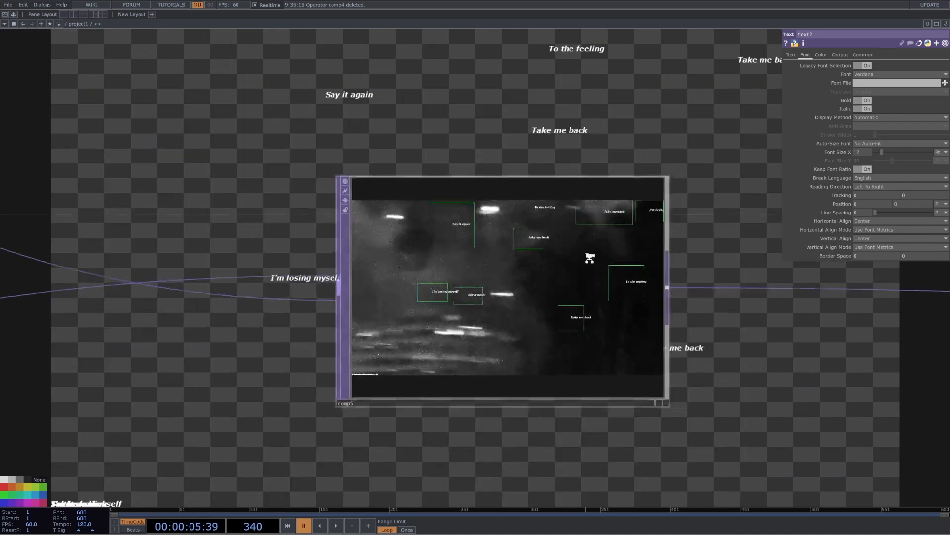
scroll(688, 334, "up", 3)
left_click_drag(433, 368, 636, 352)
scroll(406, 350, "down", 6)
left_click_drag(611, 391, 329, 417)
key("Tab")
left_click(467, 352)
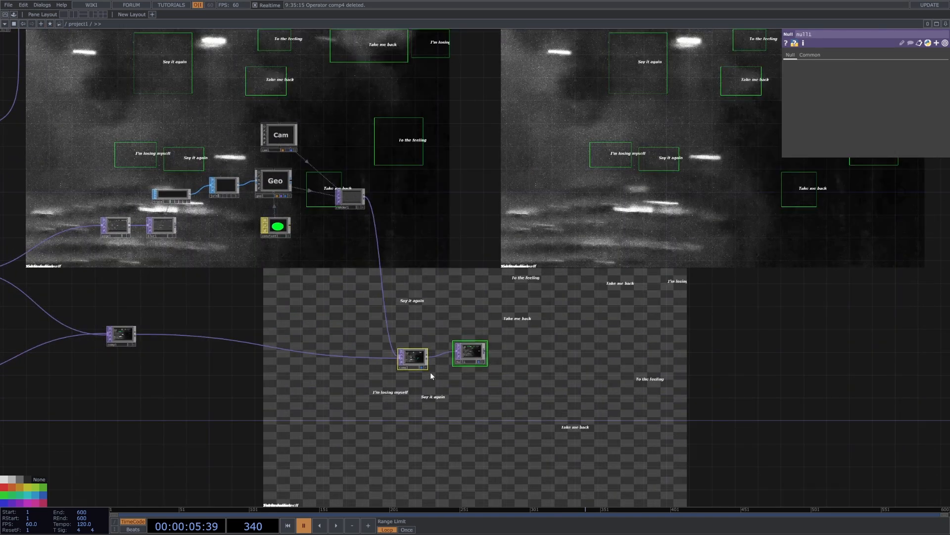
Step: Make null1 the only network background, turning off the displays of comp1 and text2, and review the network over it
left_click(421, 368)
left_click_drag(433, 408, 617, 349)
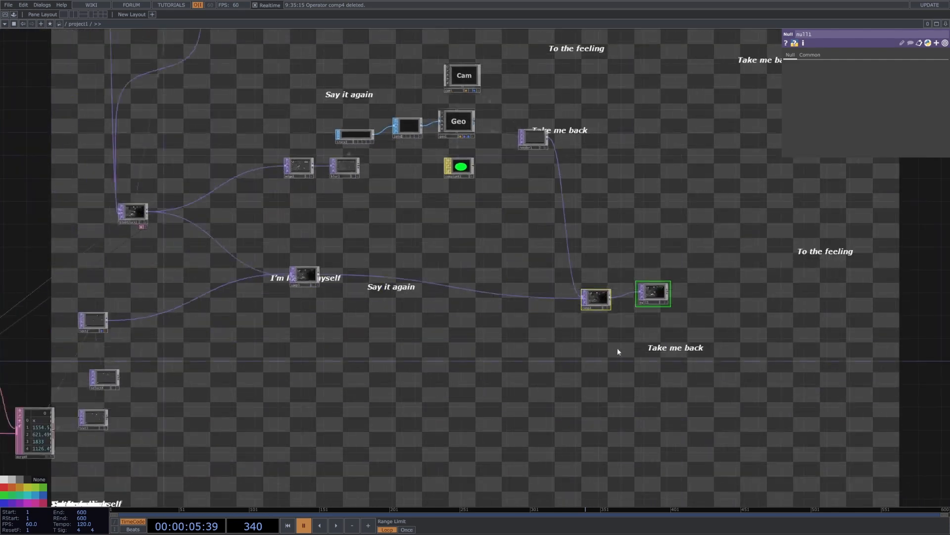
left_click(183, 303)
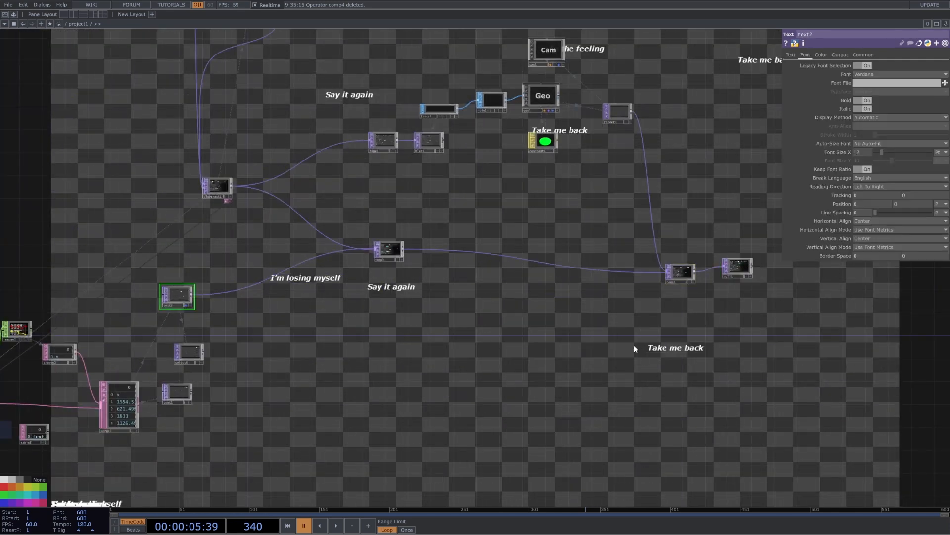
left_click(191, 308)
scroll(752, 273, "up", 3)
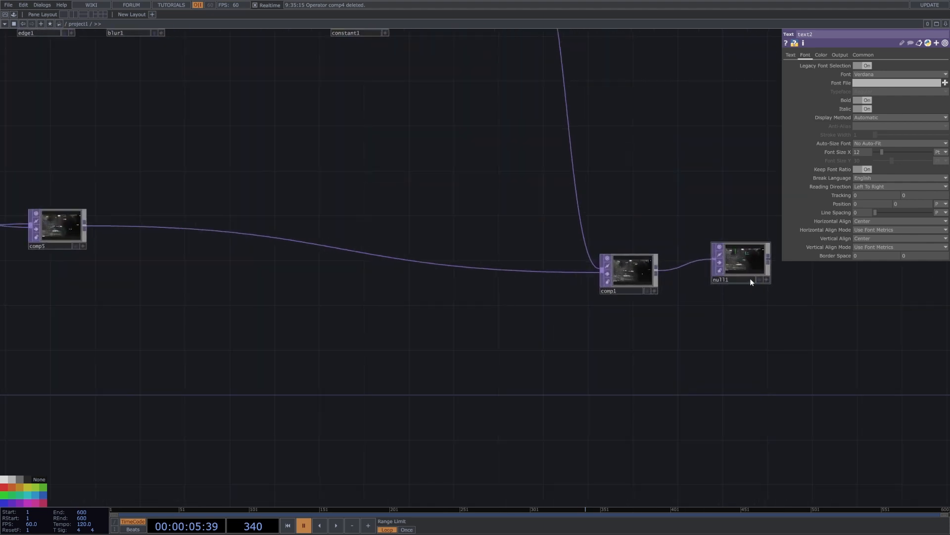
left_click(759, 280)
left_click_drag(519, 407, 238, 504)
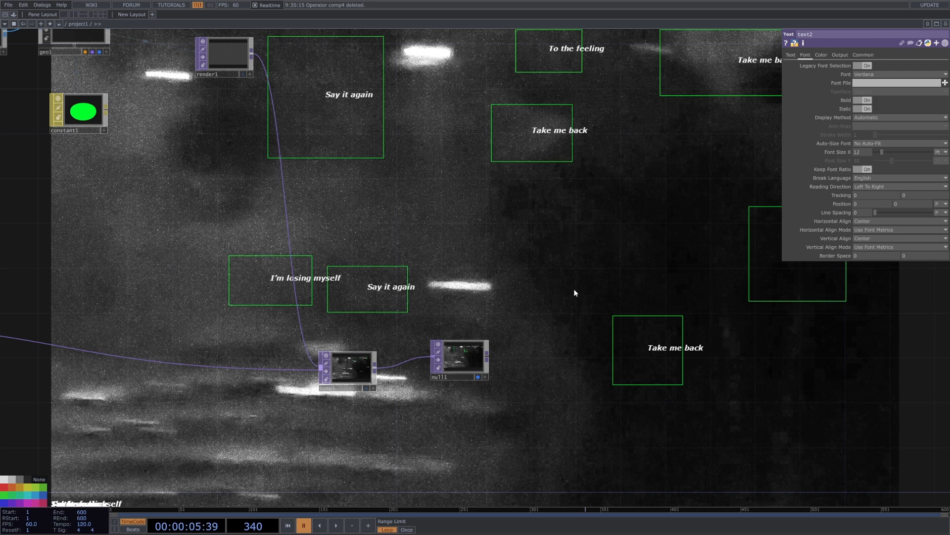
scroll(569, 360, "down", 5)
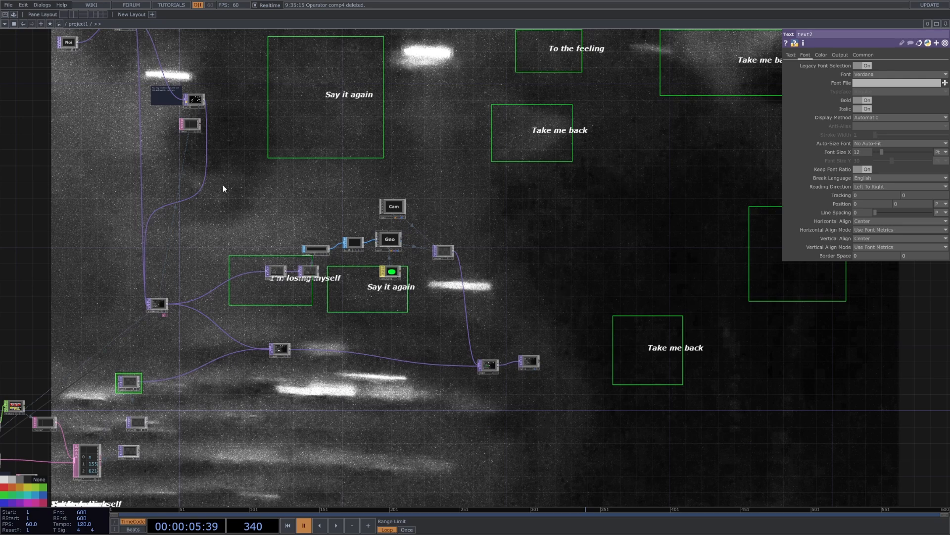
scroll(299, 233, "down", 5)
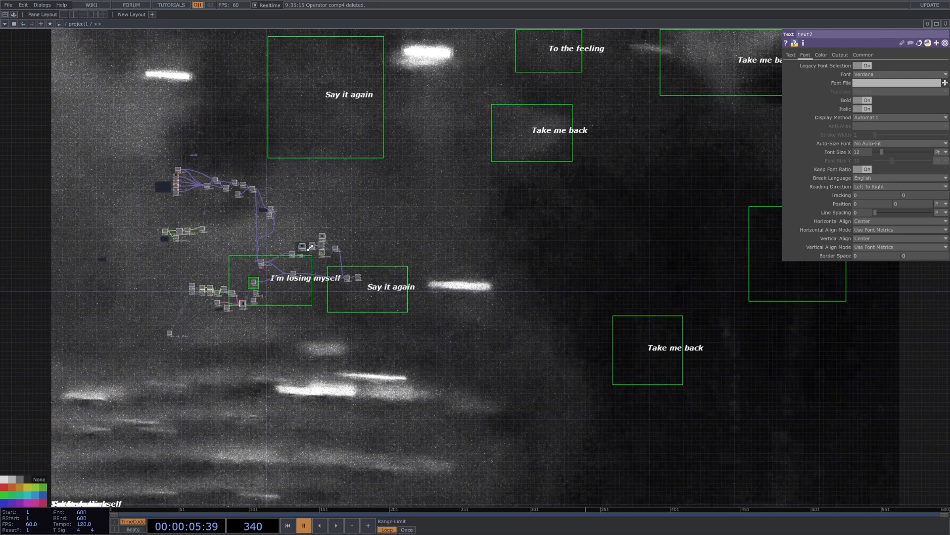
scroll(286, 292, "up", 5)
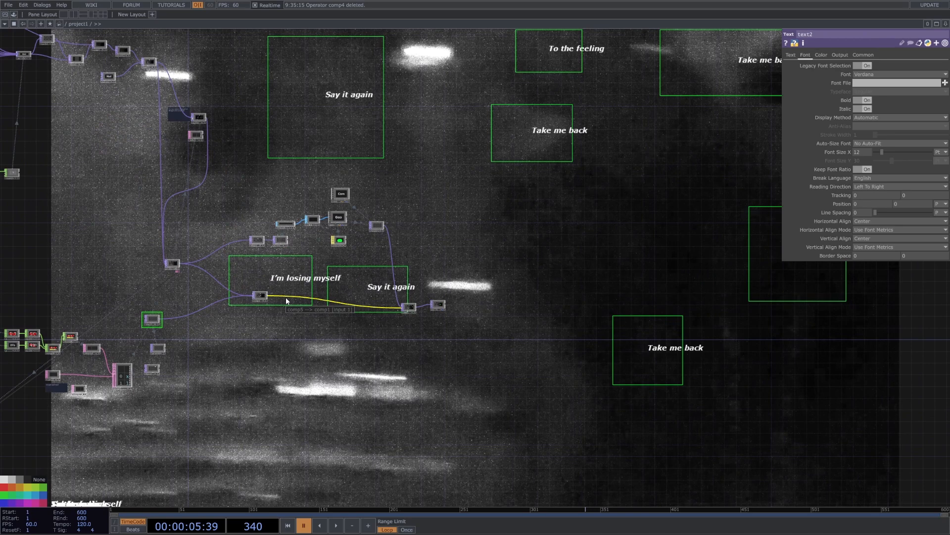